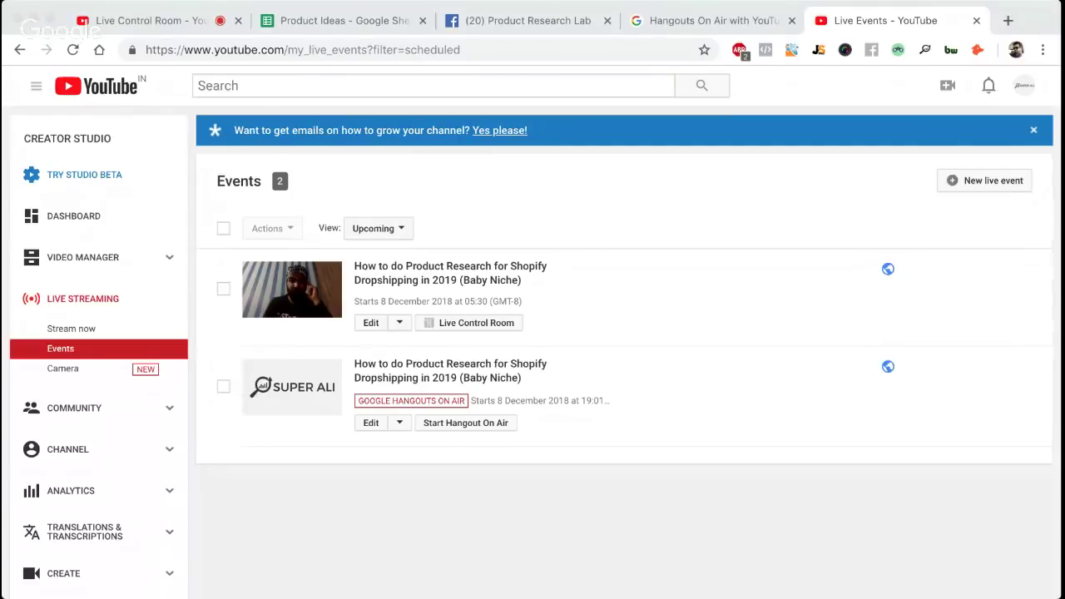
pyautogui.click(504, 20)
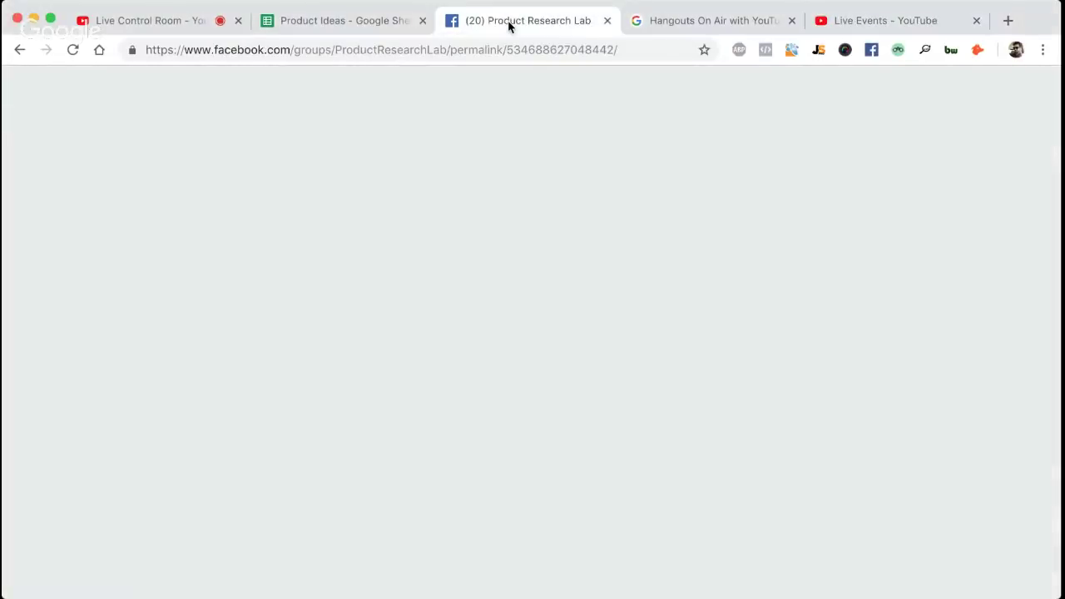
pyautogui.scroll(-15, 502, 358)
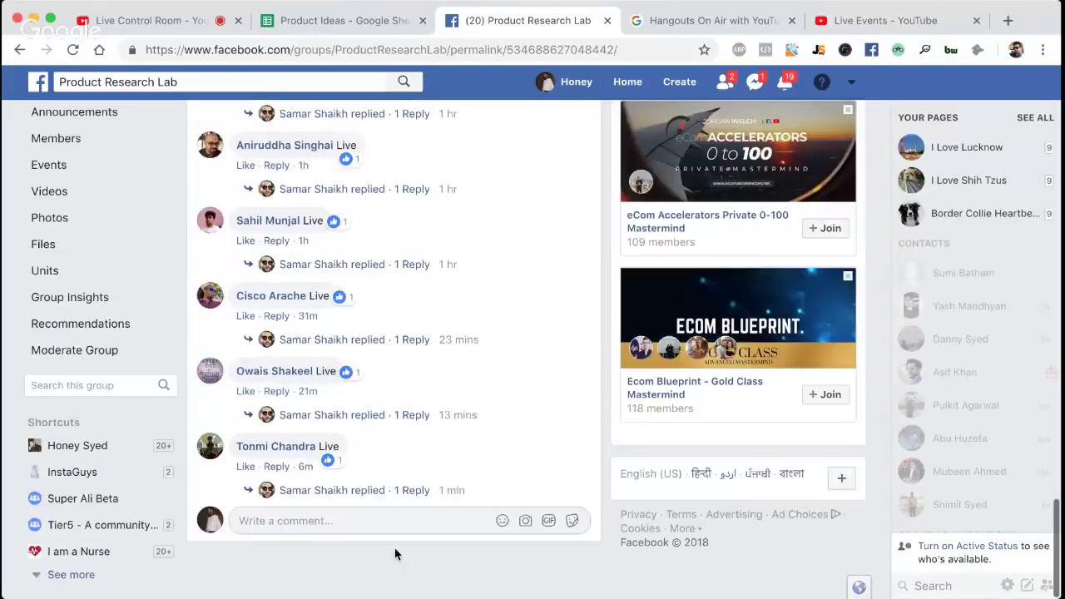
pyautogui.click(369, 521)
pyautogui.write("We're liv")
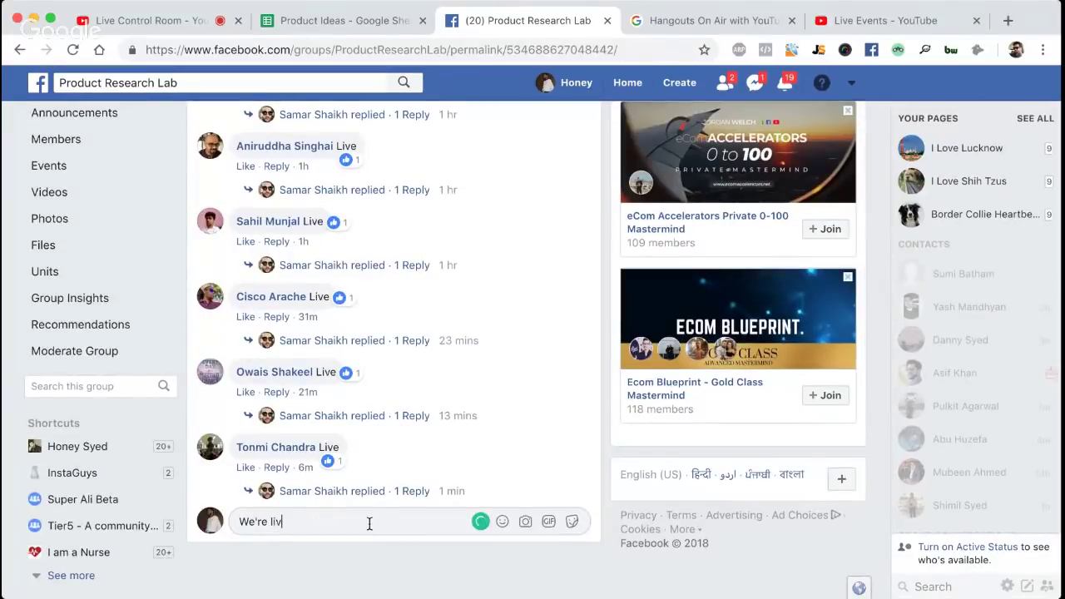
pyautogui.write('e here =>')
pyautogui.write('http://youtu.be/nUowRrXfxY')
pyautogui.press('Return')
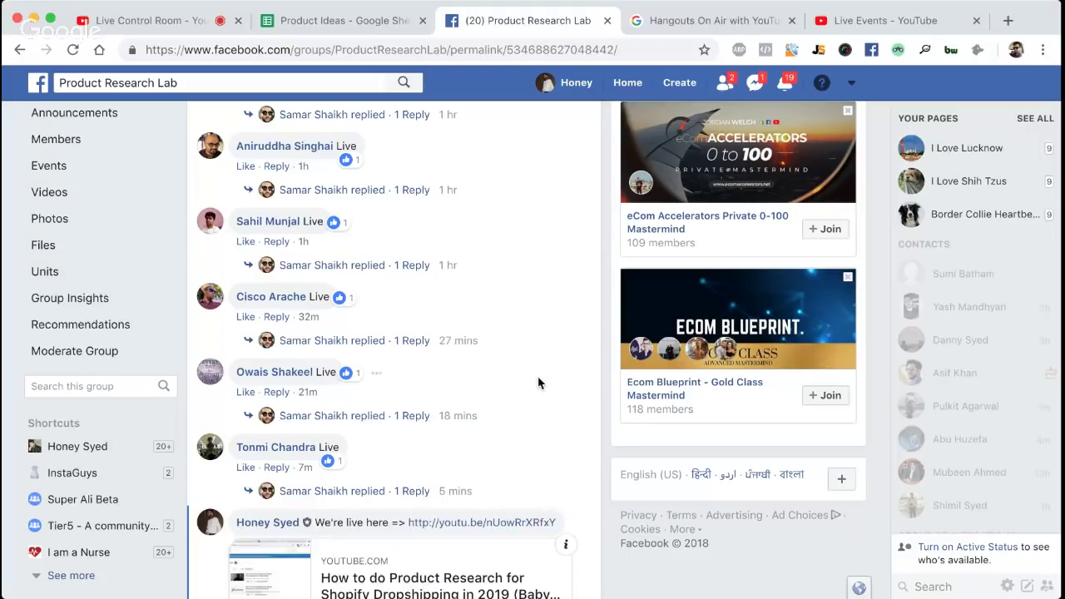
pyautogui.scroll(-3, 538, 383)
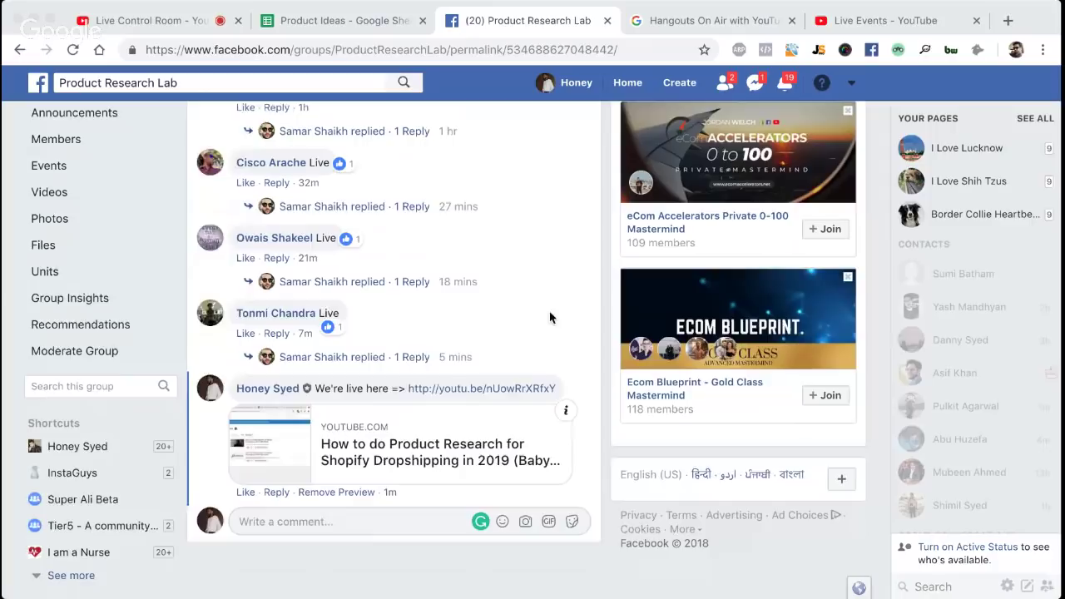
pyautogui.scroll(2, 549, 318)
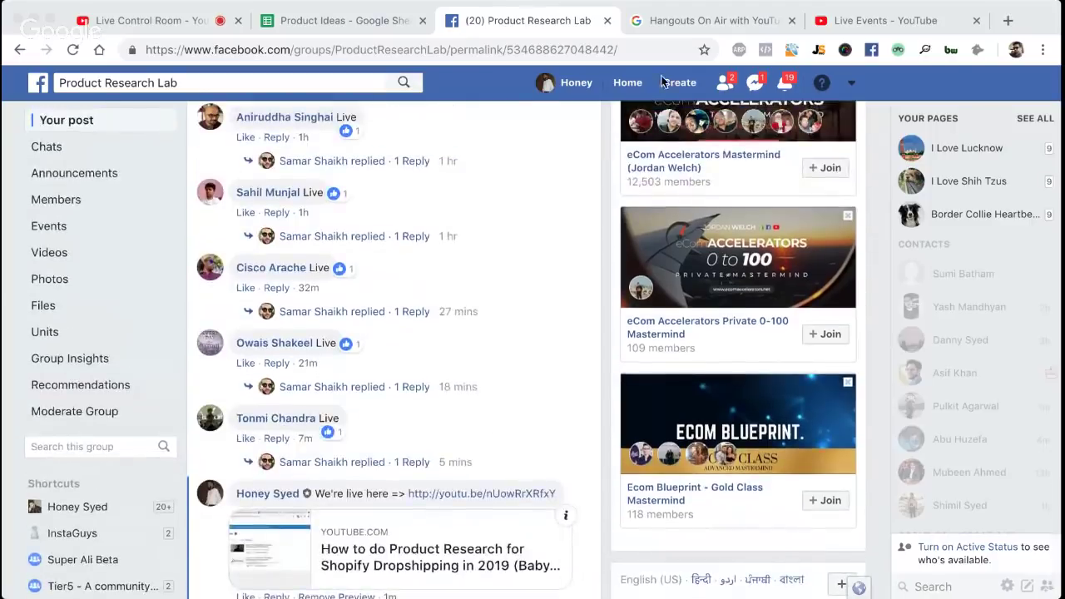
# Replace the YouTube Help page with a Google search for "aliexpress categories list"
pyautogui.click(742, 28)
pyautogui.click(625, 51)
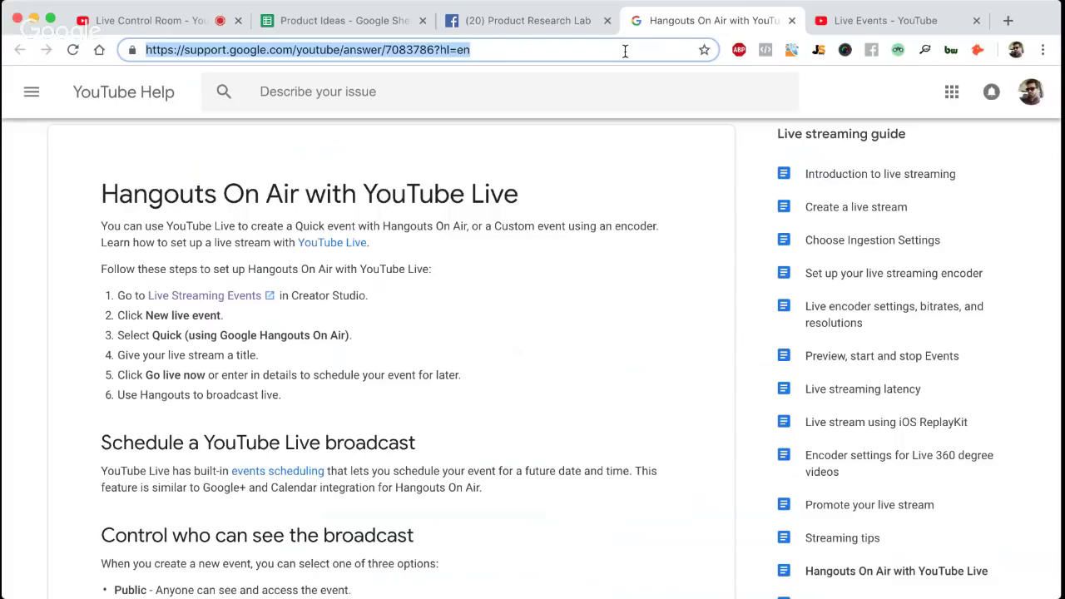
pyautogui.write('aliexprre')
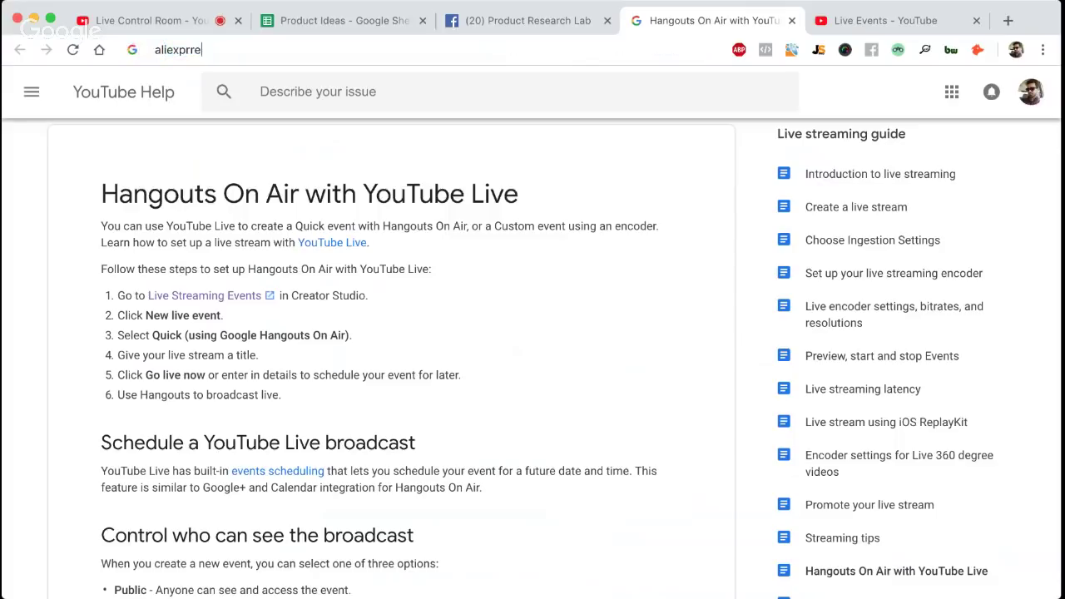
pyautogui.press('BackSpace')
pyautogui.press('BackSpace')
pyautogui.press('BackSpace')
pyautogui.write('ress categorie')
pyautogui.press('BackSpace')
pyautogui.write('es list')
pyautogui.press('Return')
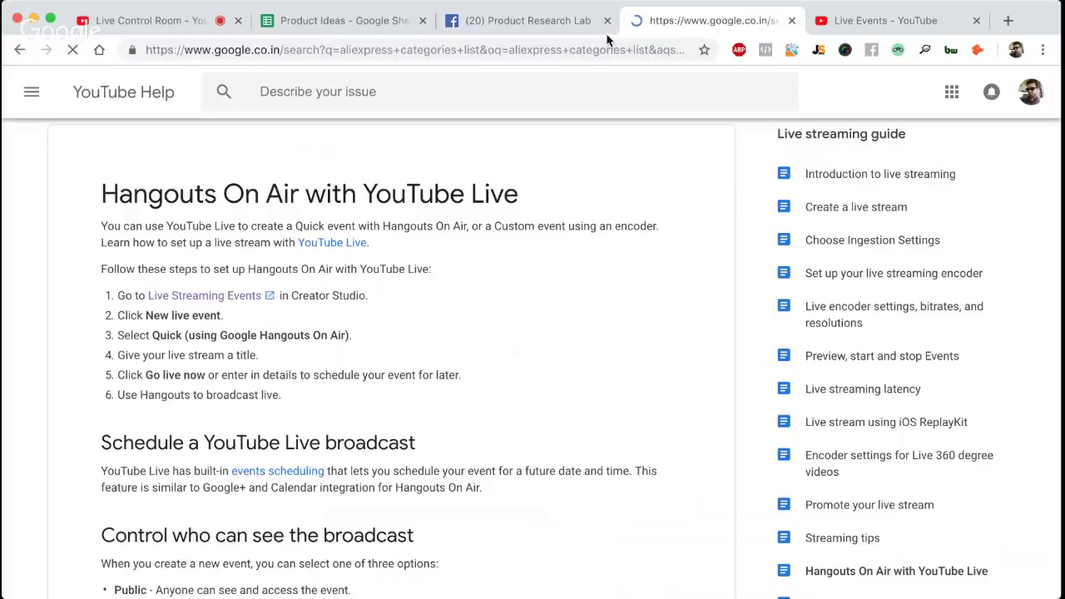
# Close the YouTube Live Events page and open the "All categories of Products - AliExpress" result in a new tab
pyautogui.click(926, 21)
pyautogui.click(975, 22)
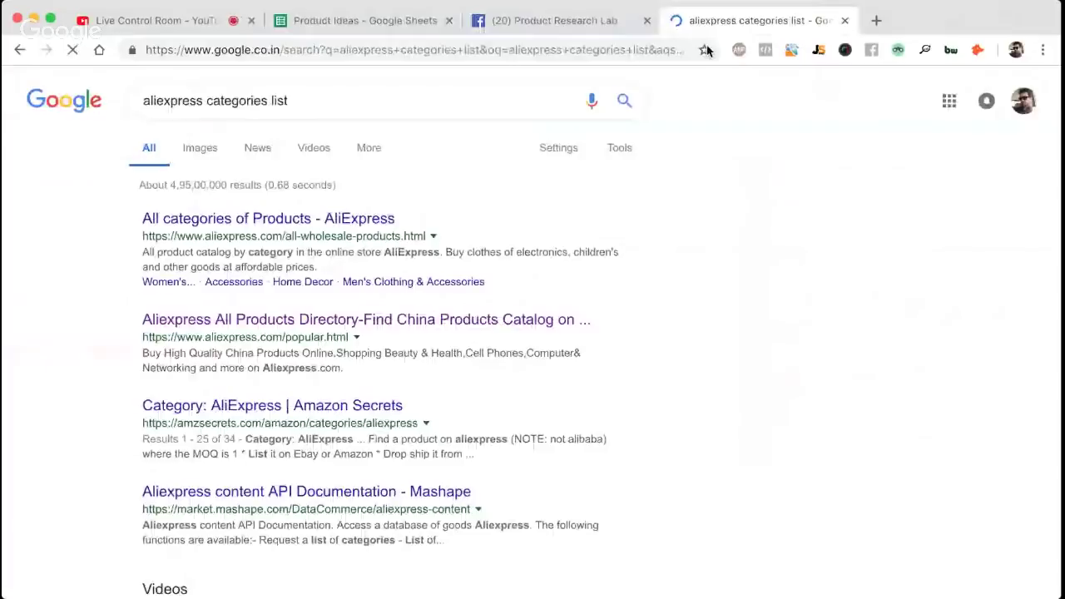
pyautogui.keyDown('super'); pyautogui.click(357, 226); pyautogui.keyUp('super')
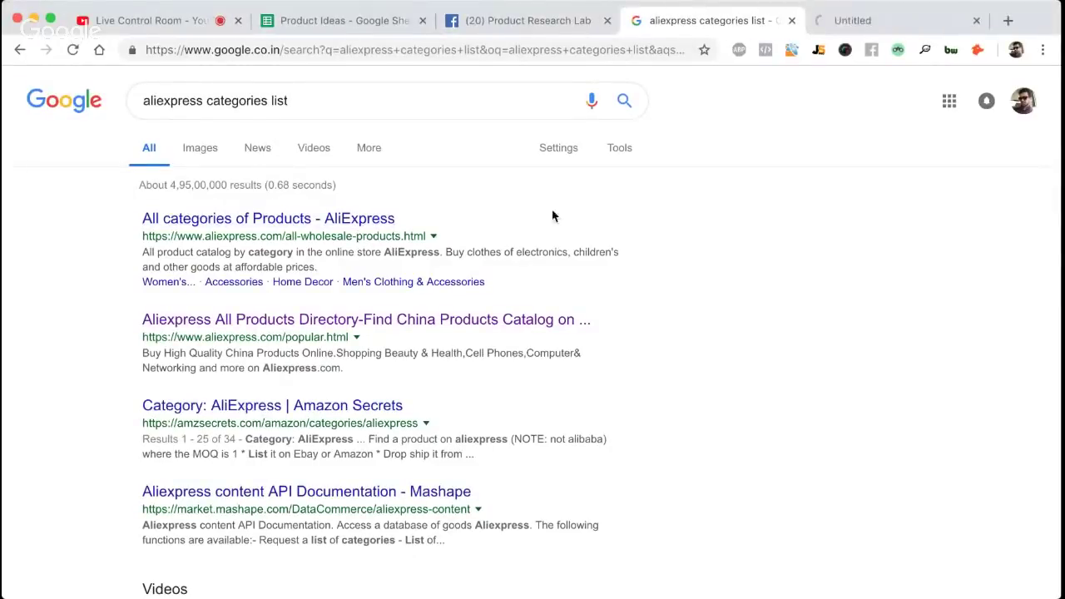
pyautogui.click(872, 23)
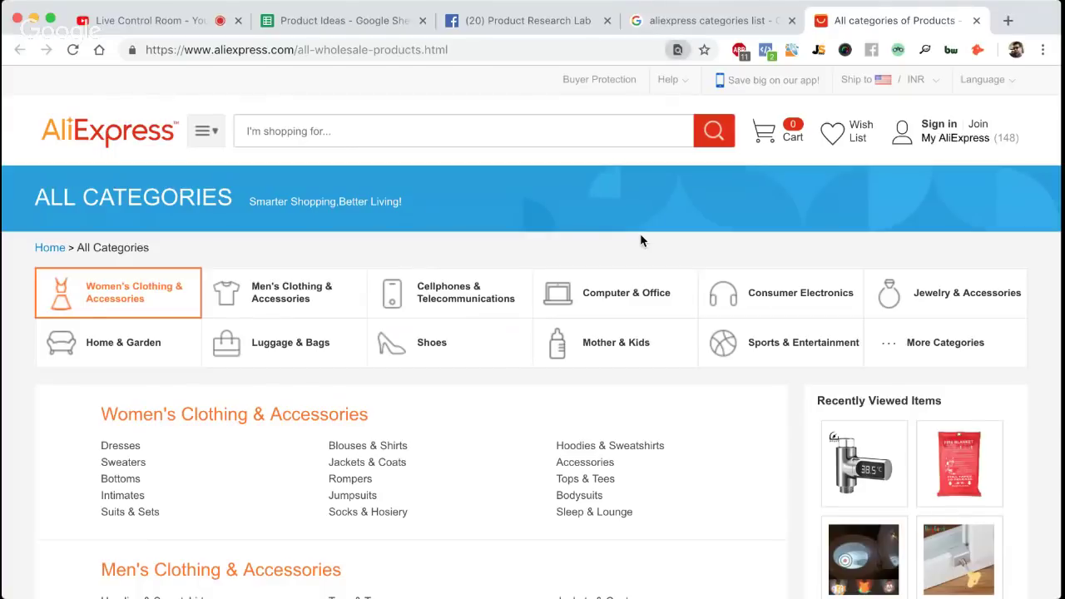
# Find "baby" on the AliExpress all-categories page and open the Baby Care category in a new tab
pyautogui.write('baby')
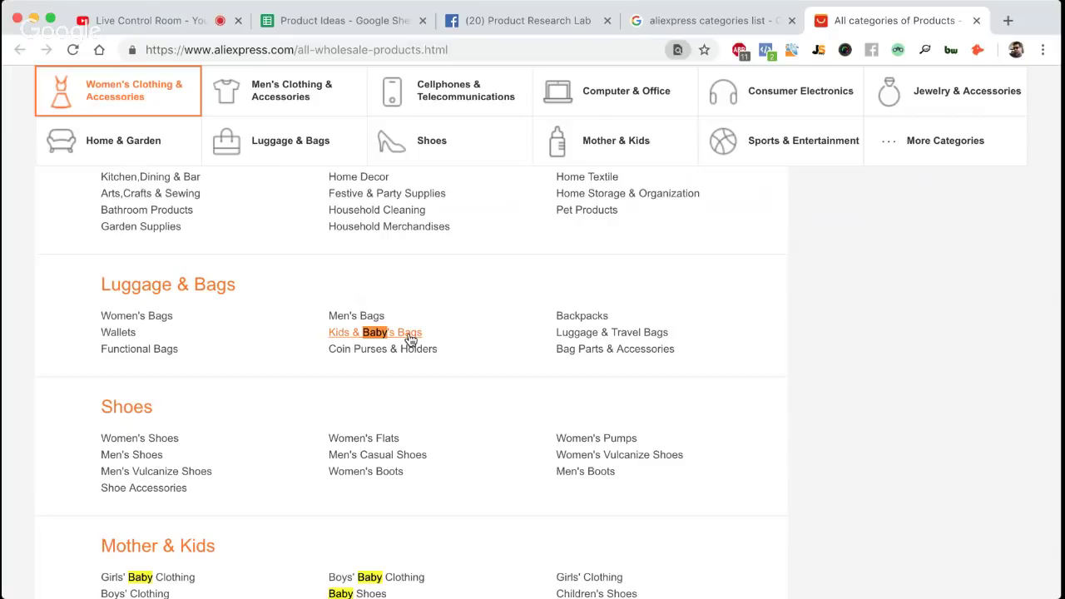
pyautogui.press('Return')
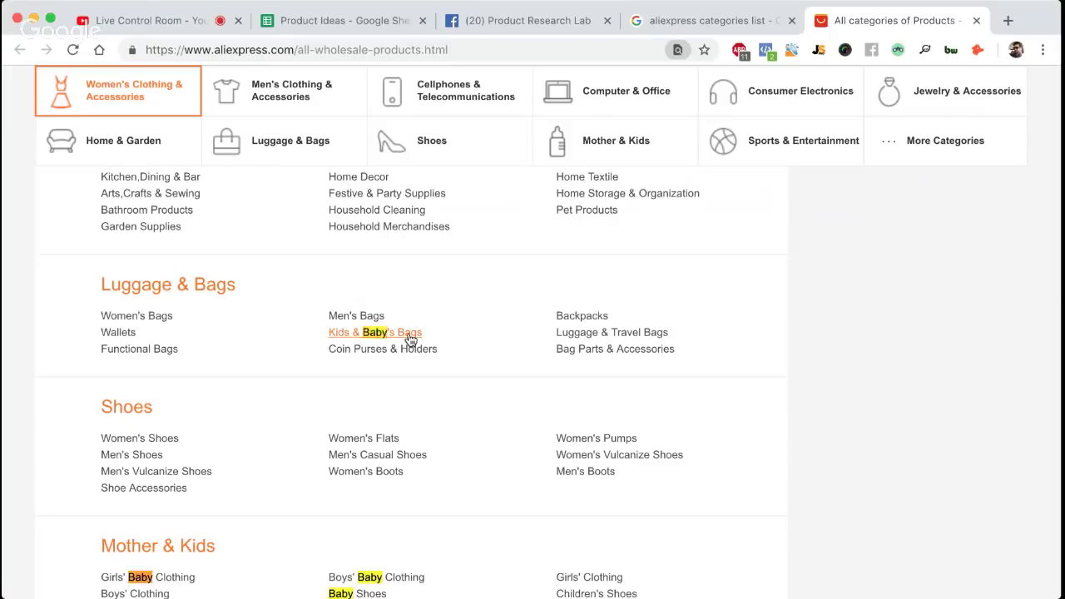
pyautogui.scroll(-3, 440, 439)
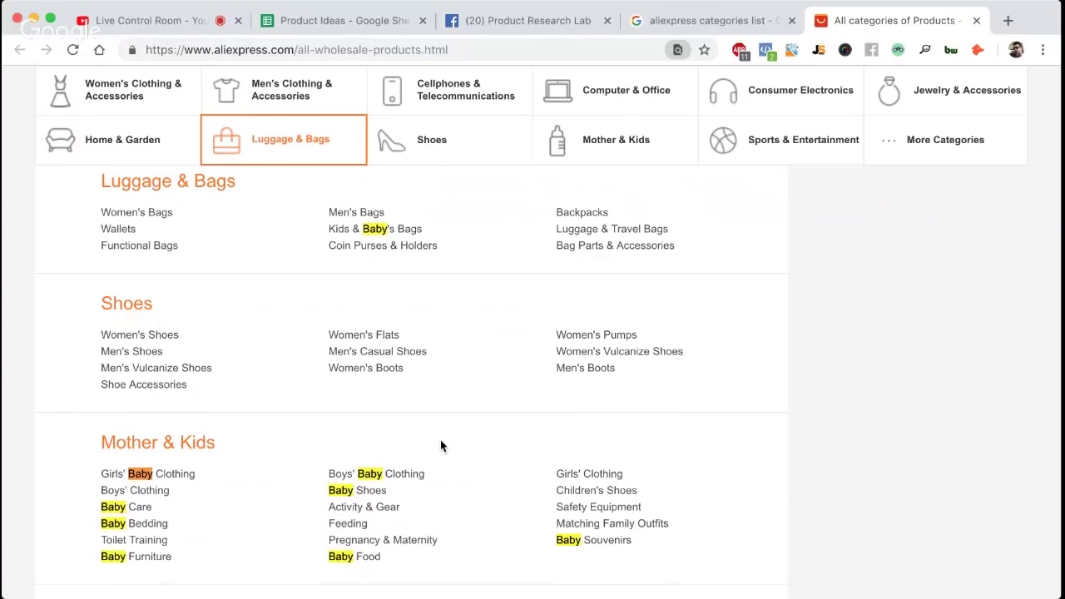
pyautogui.press('Return')
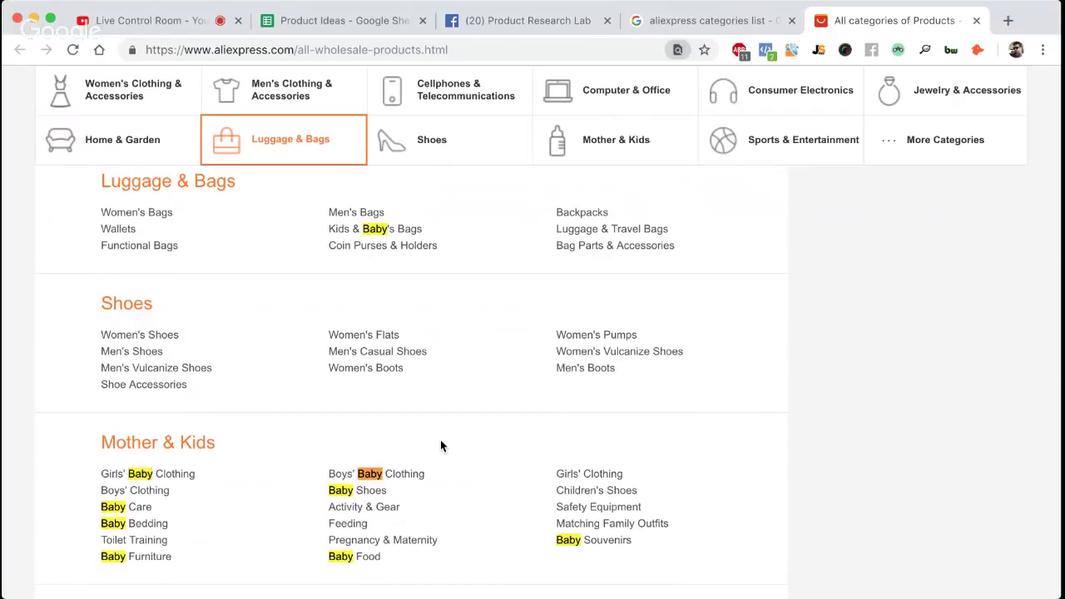
pyautogui.press('Return')
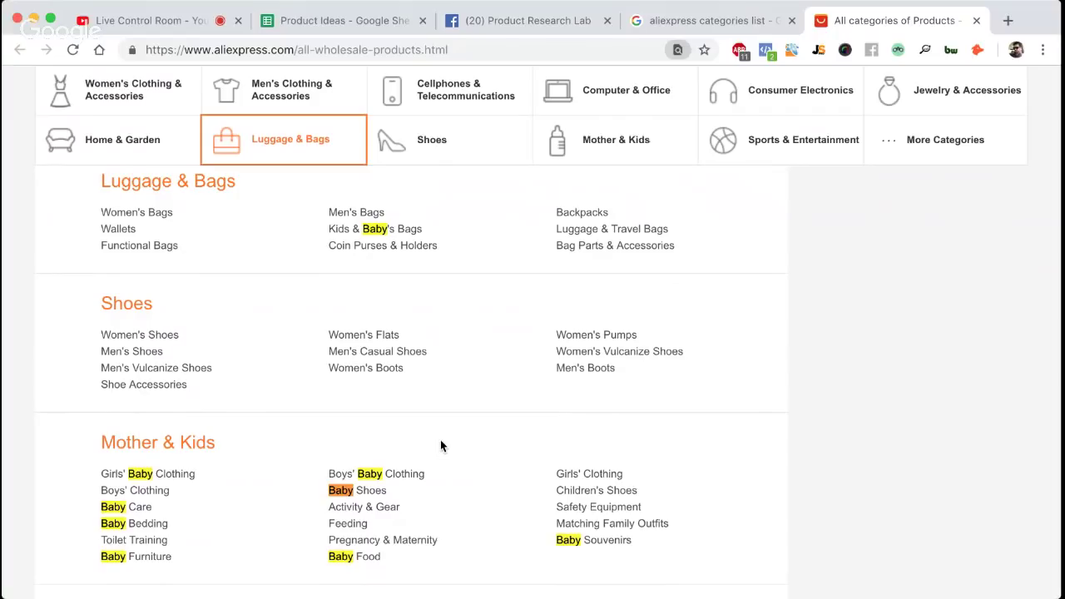
pyautogui.press('Return')
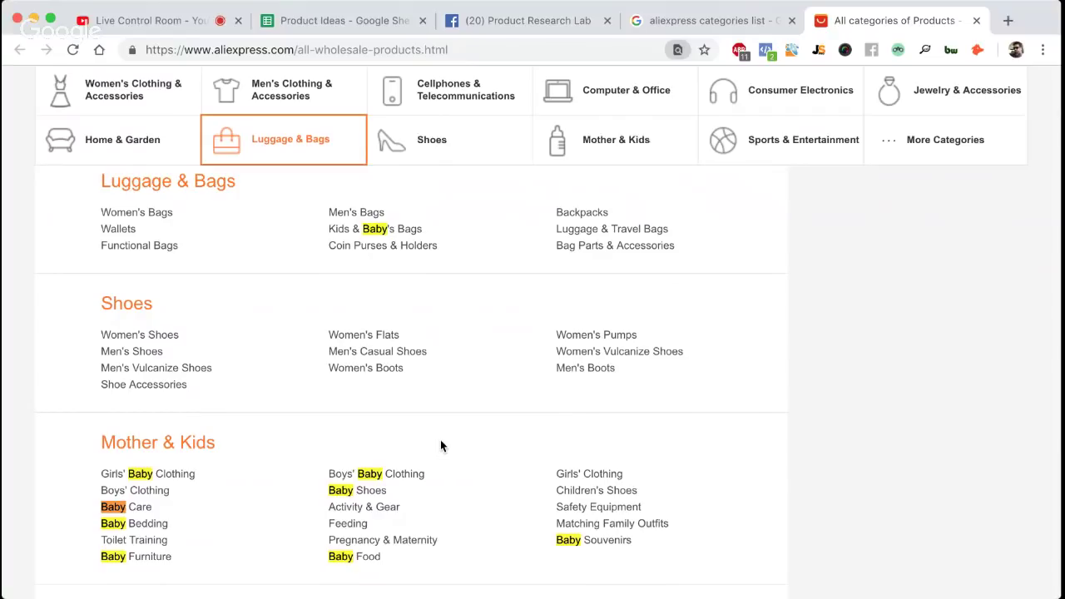
pyautogui.keyDown('super'); pyautogui.click(138, 516); pyautogui.keyUp('super')
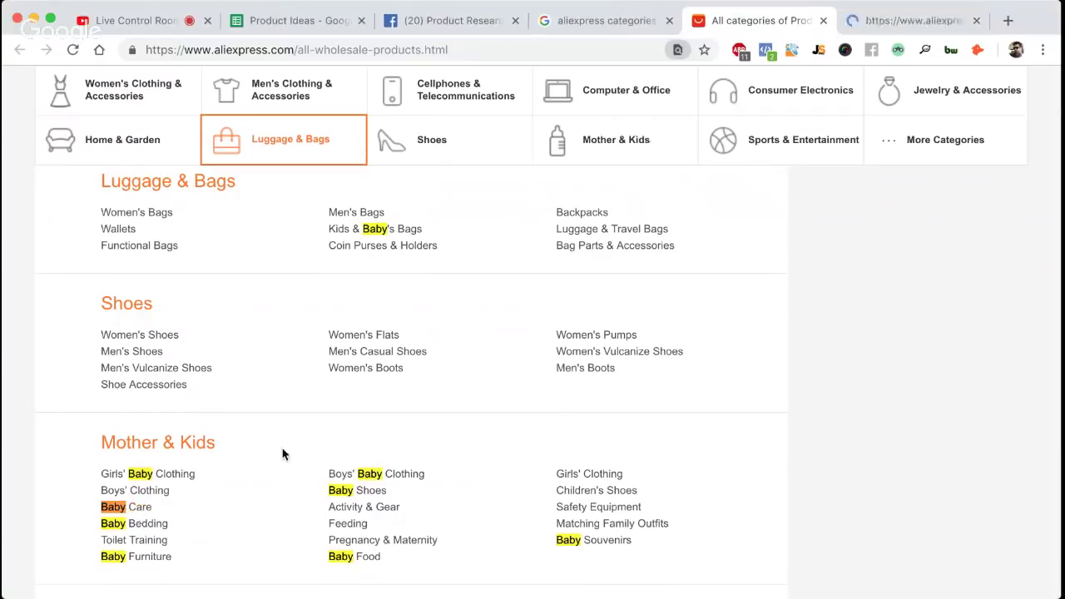
# Open the Baby Souvenirs and Baby Furniture categories under Mother & Kids in separate new tabs
pyautogui.scroll(-1, 282, 454)
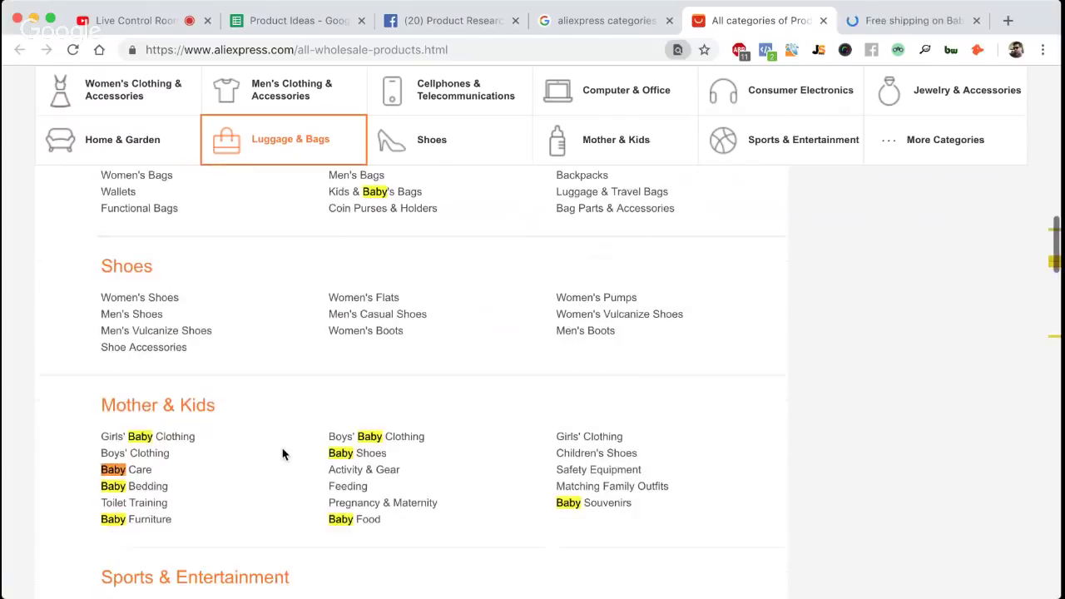
pyautogui.press('super+g')
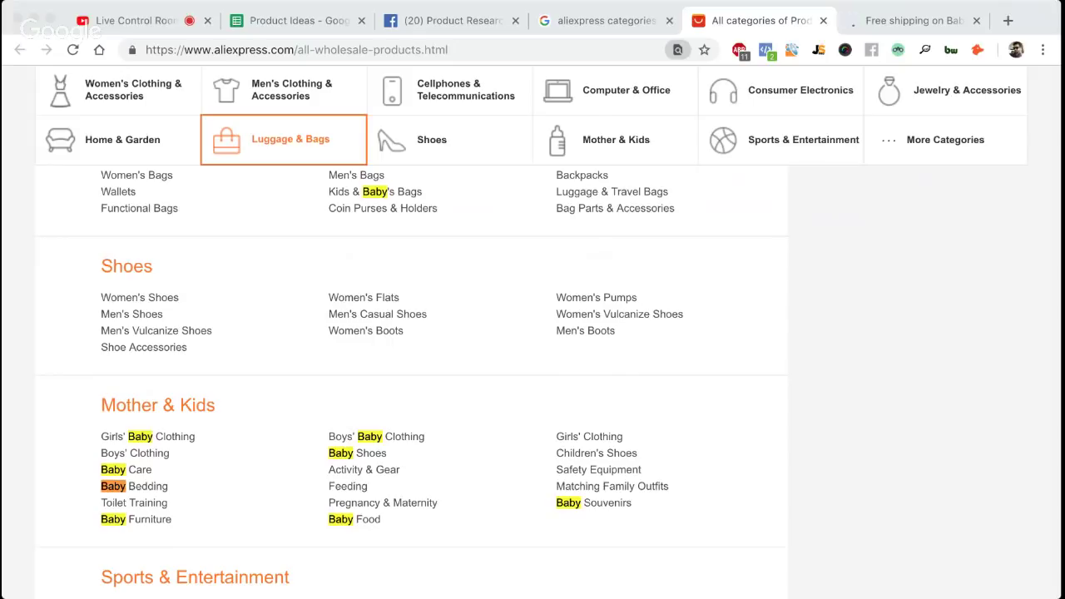
pyautogui.press('Return')
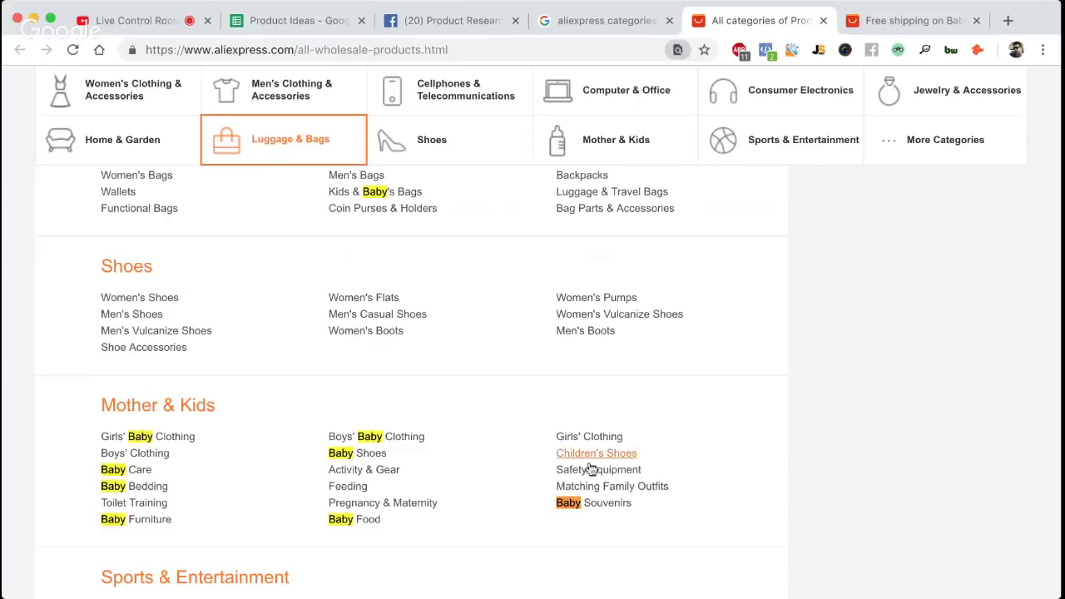
pyautogui.keyDown('super'); pyautogui.click(594, 508); pyautogui.keyUp('super')
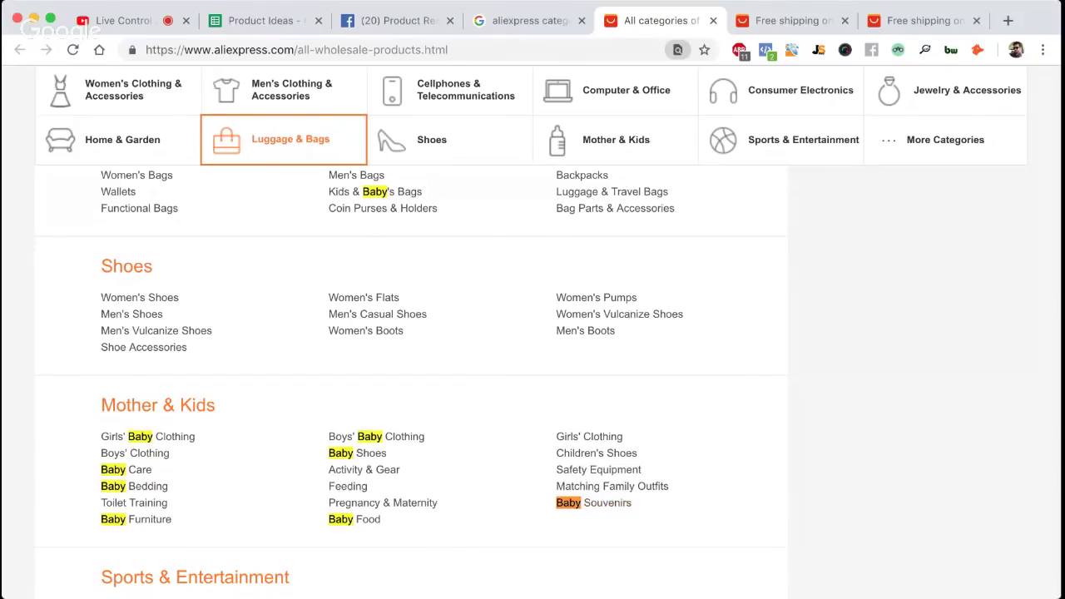
pyautogui.press('Return')
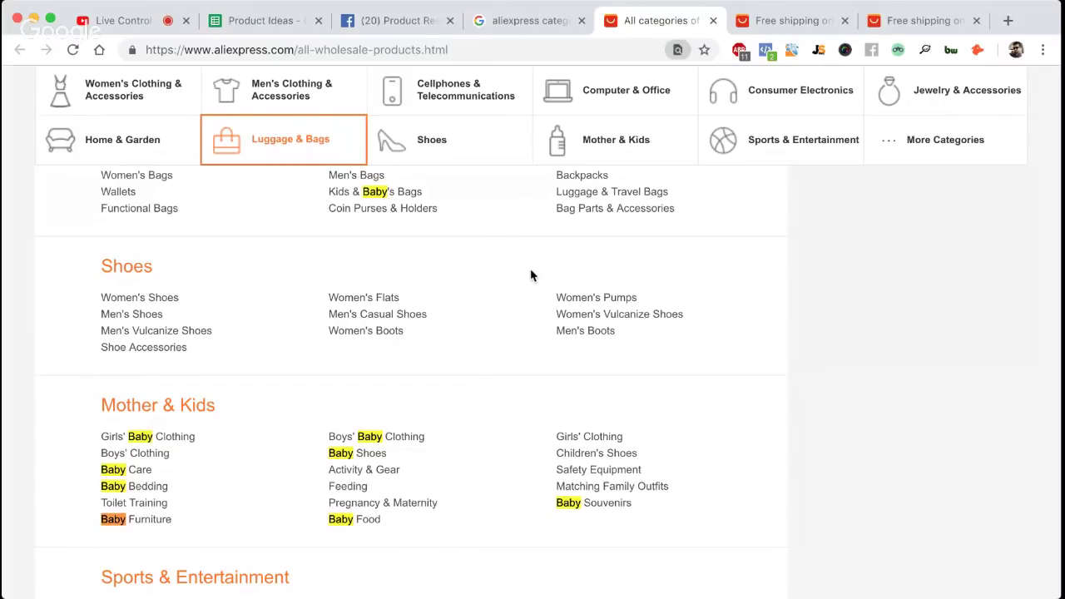
pyautogui.keyDown('super'); pyautogui.click(156, 522); pyautogui.keyUp('super')
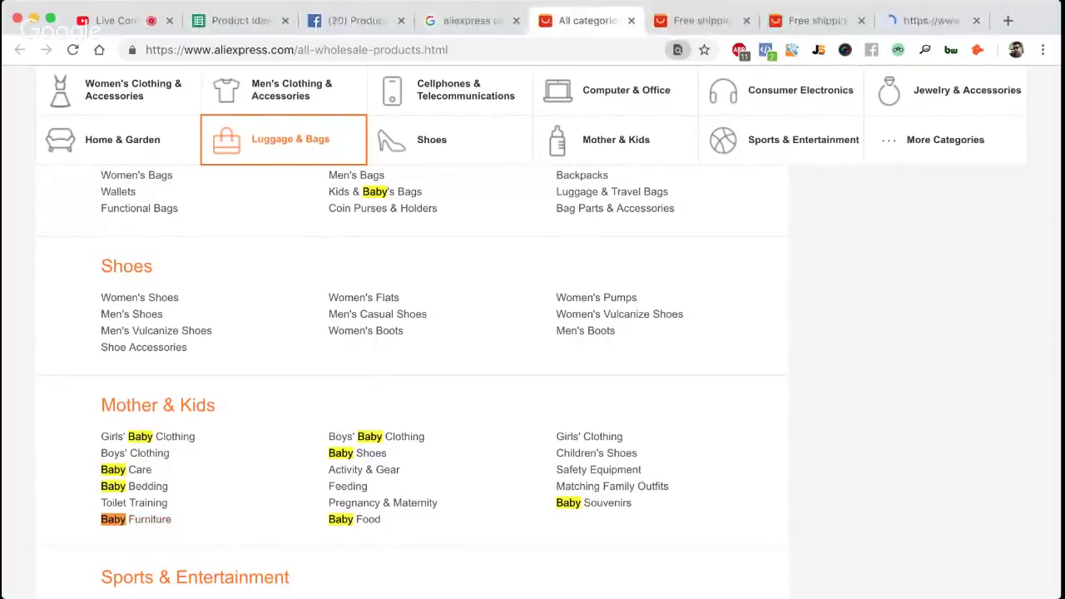
# Find the "baby" match under Toys & Hobbies and open the Baby & Toddler Toys category in a new tab
pyautogui.press('super+g')
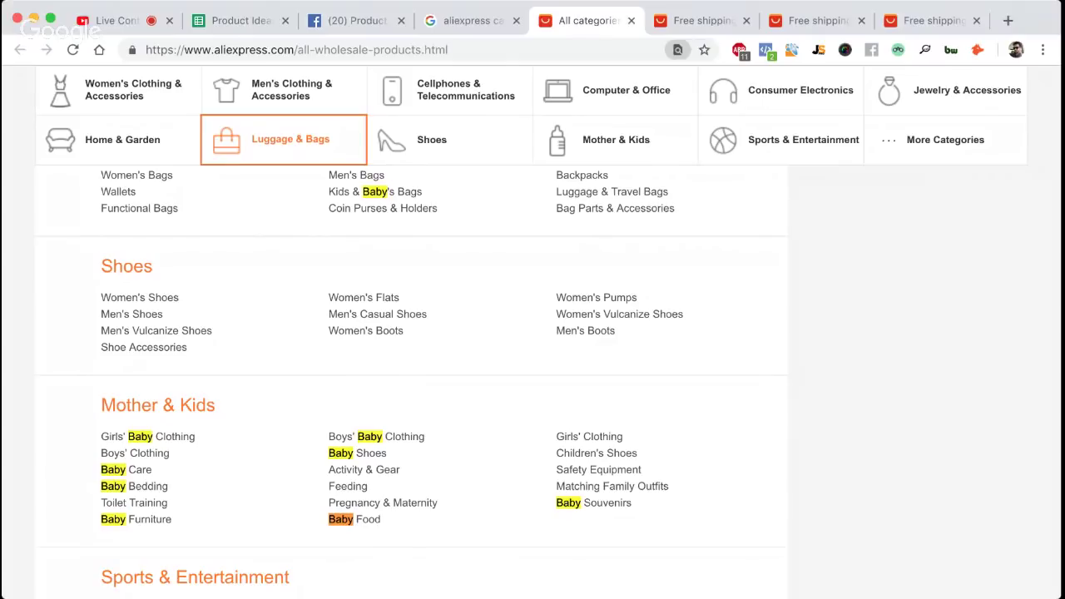
pyautogui.press('Return')
pyautogui.keyDown('super'); pyautogui.click(617, 337); pyautogui.keyUp('super')
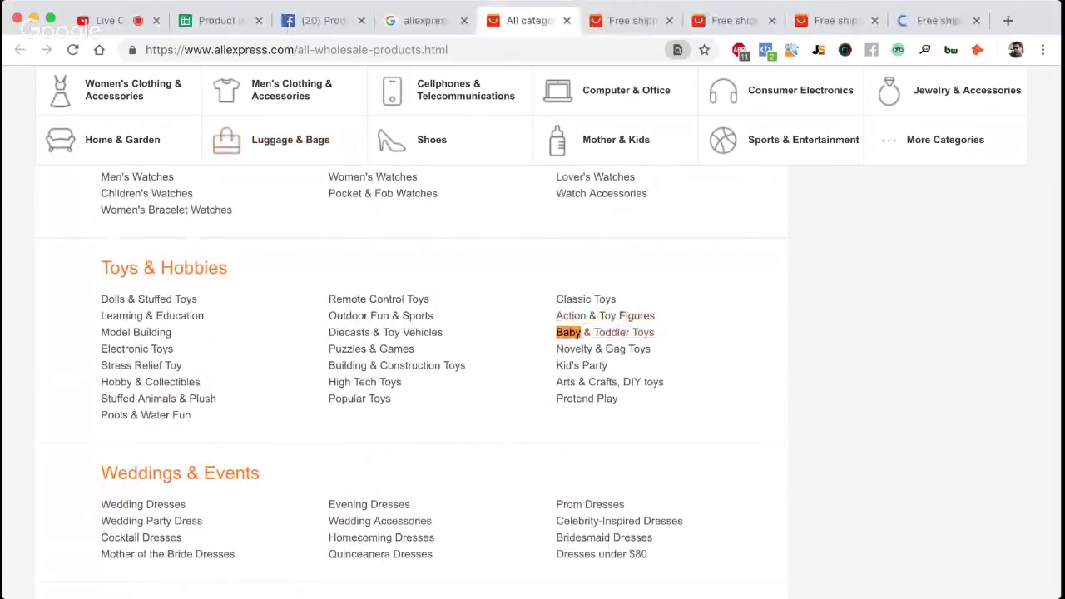
# Open the main Mother & Kids category page and examine its subcategories, brands and children's clothing sections
pyautogui.press('Return')
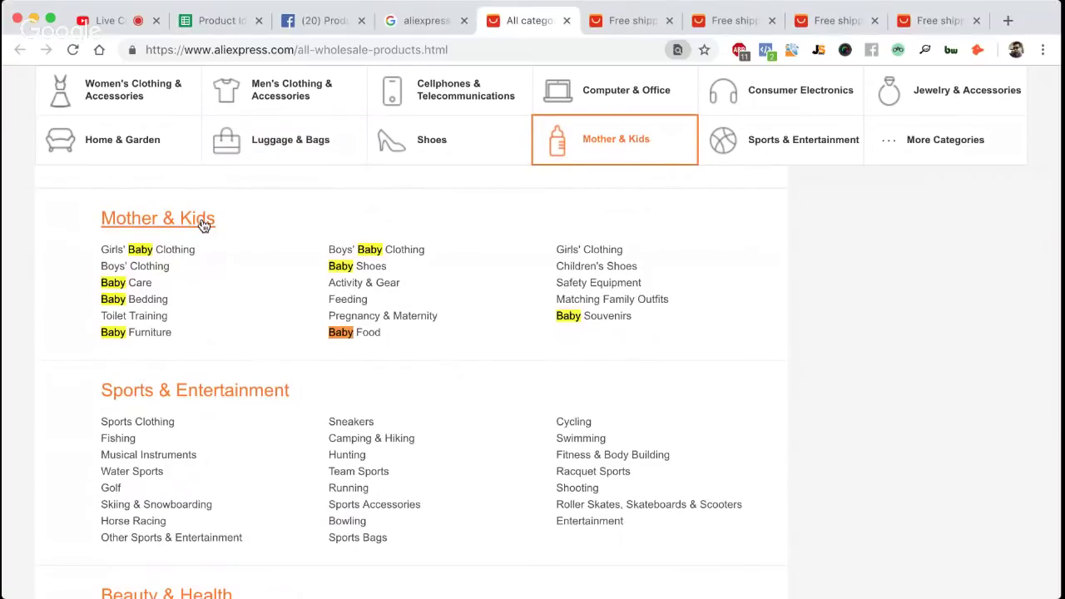
pyautogui.click(204, 225)
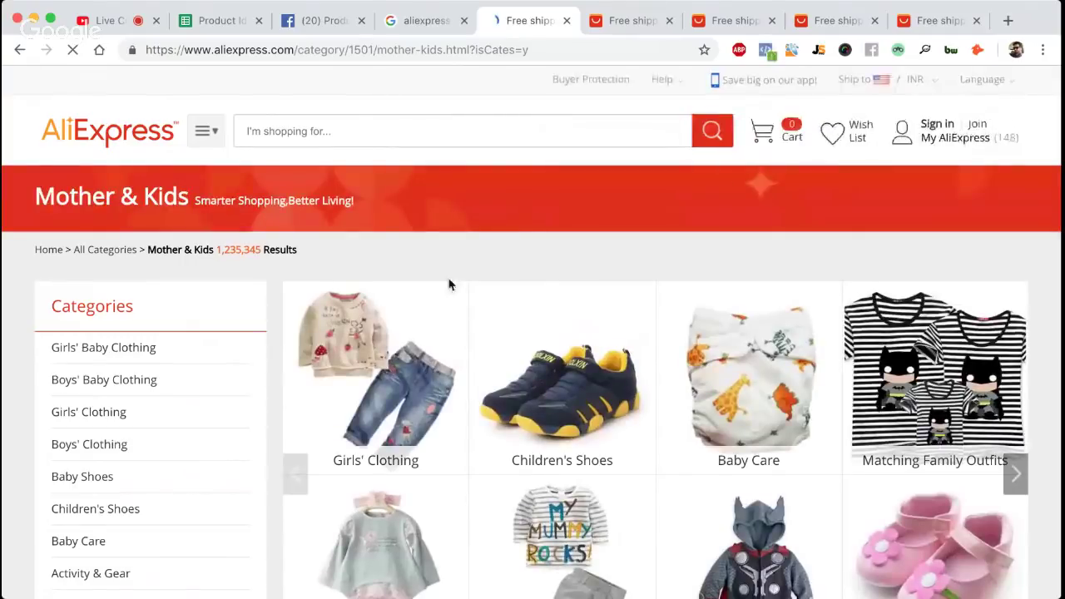
pyautogui.scroll(-2, 466, 289)
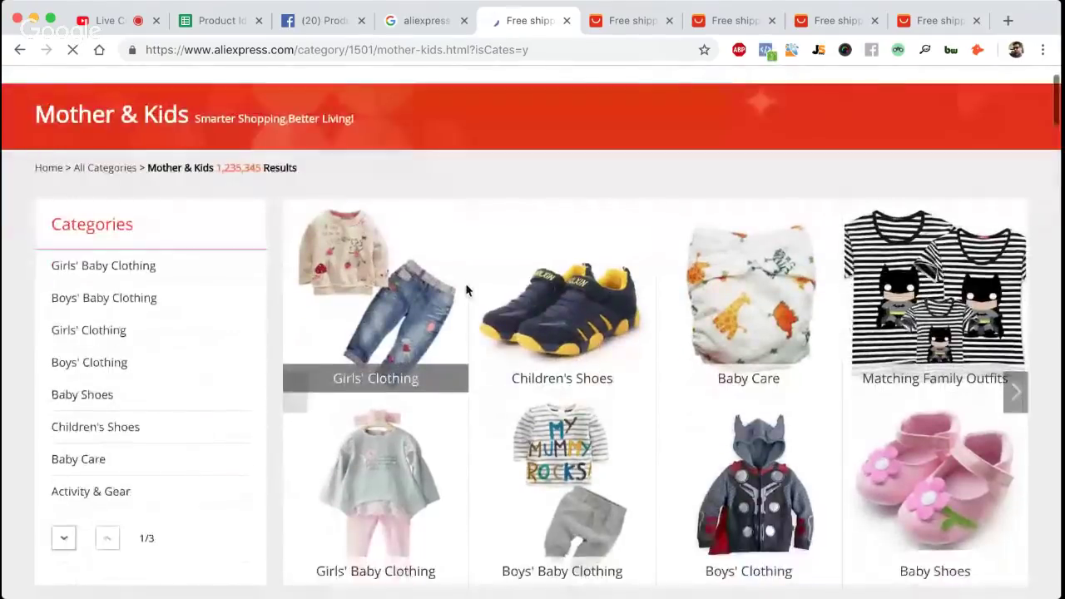
pyautogui.scroll(-1, 466, 290)
pyautogui.scroll(-2, 466, 290)
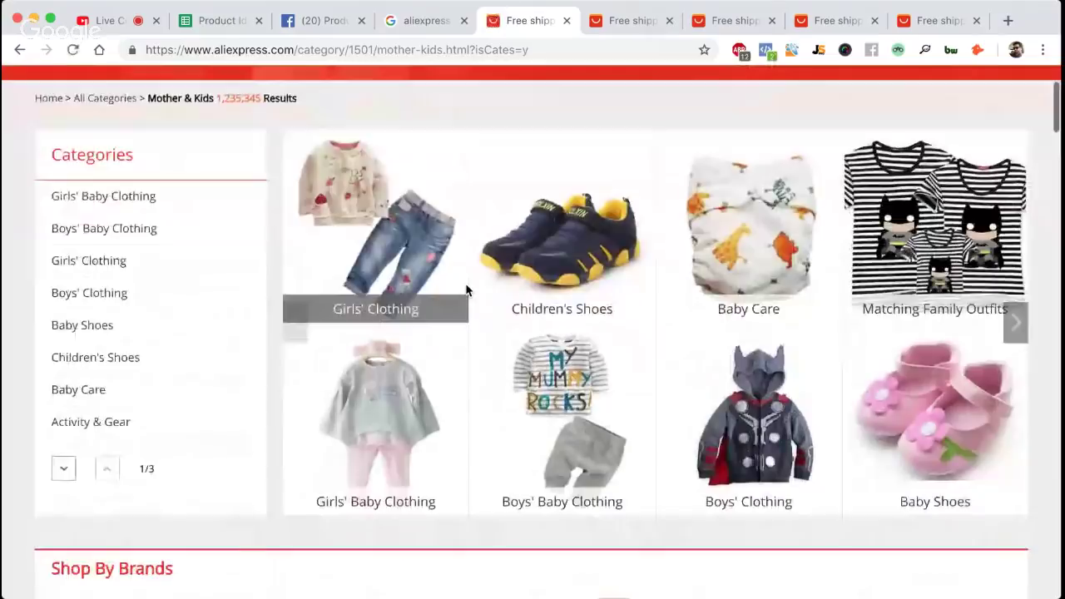
pyautogui.scroll(-3, 466, 290)
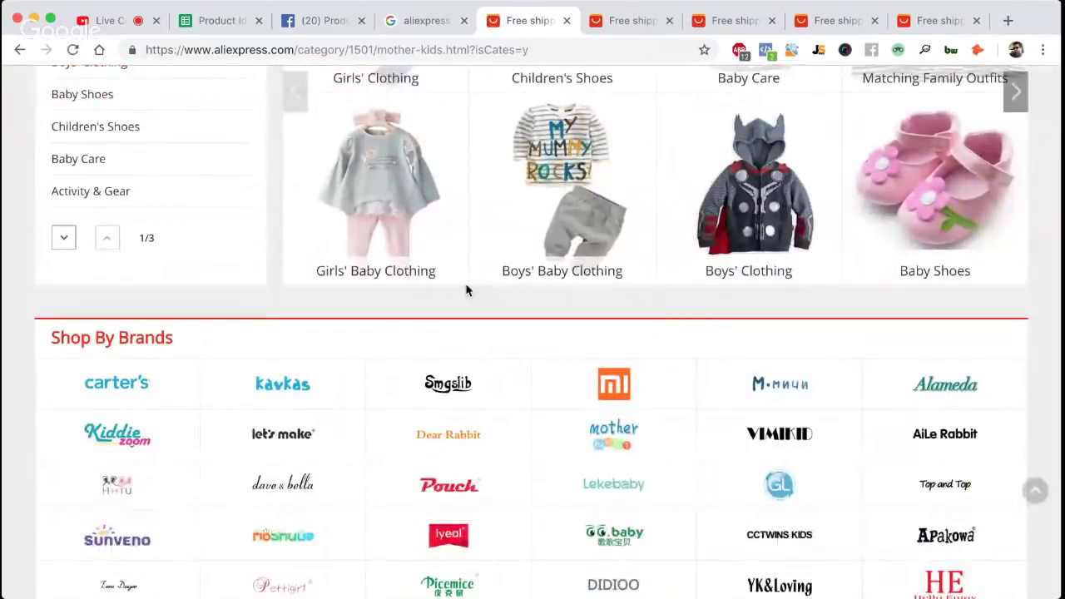
pyautogui.scroll(-4, 466, 289)
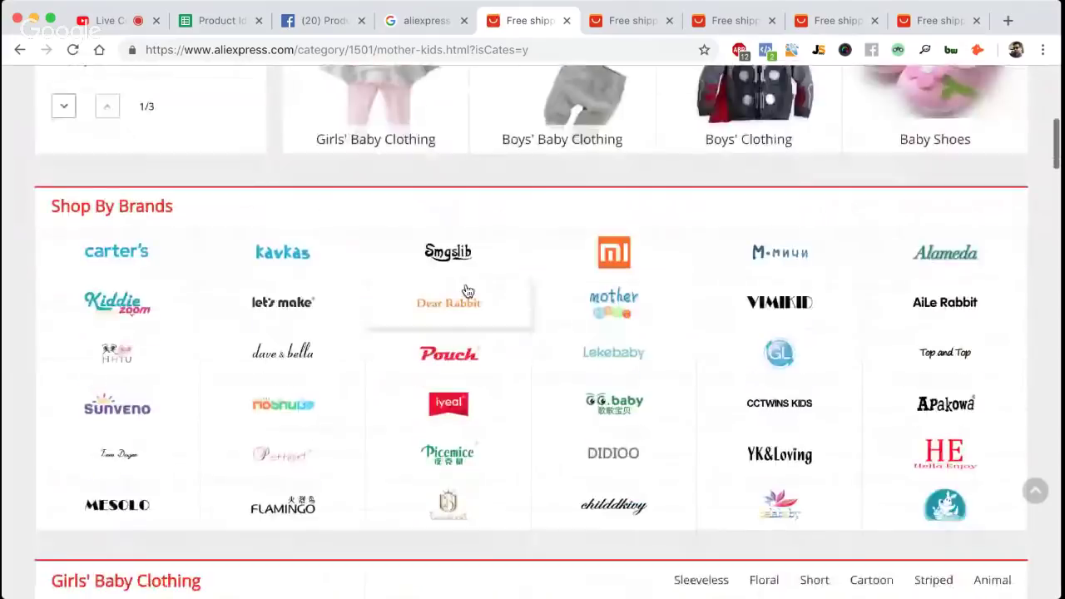
pyautogui.scroll(-2, 466, 290)
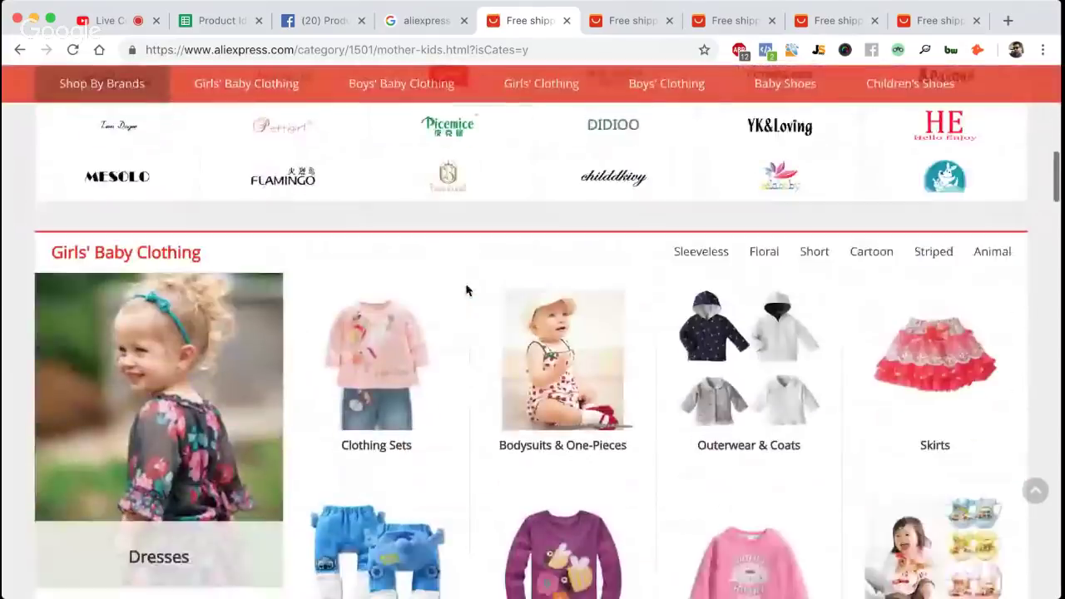
pyautogui.scroll(-1, 466, 290)
pyautogui.scroll(-1, 466, 290)
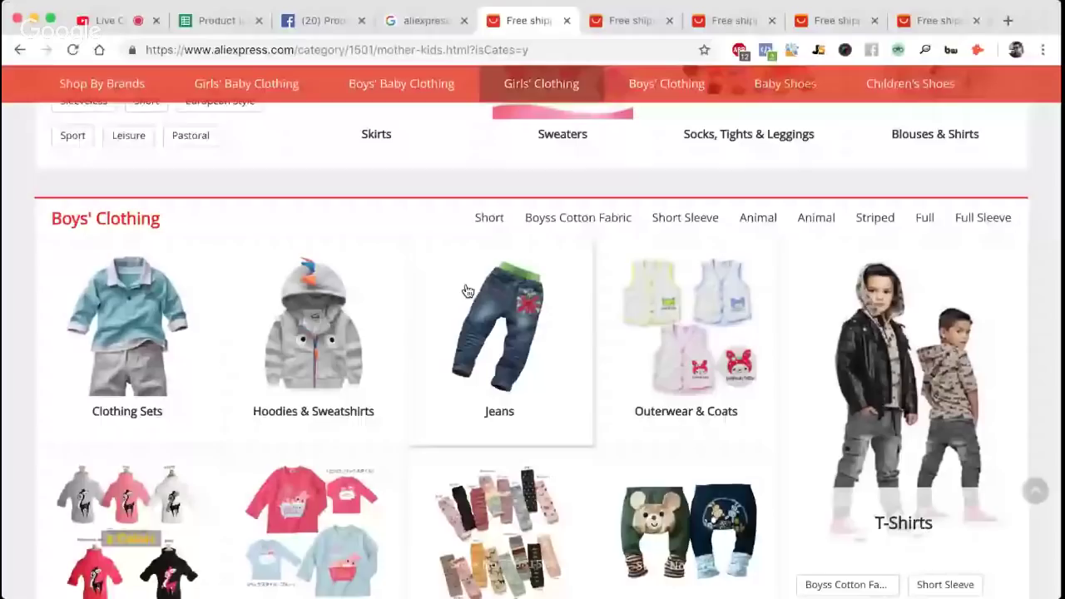
# Examine the Boys' Clothing, Baby Shoes, Baby Care and More Category sections of the Mother & Kids page
pyautogui.scroll(-1, 468, 291)
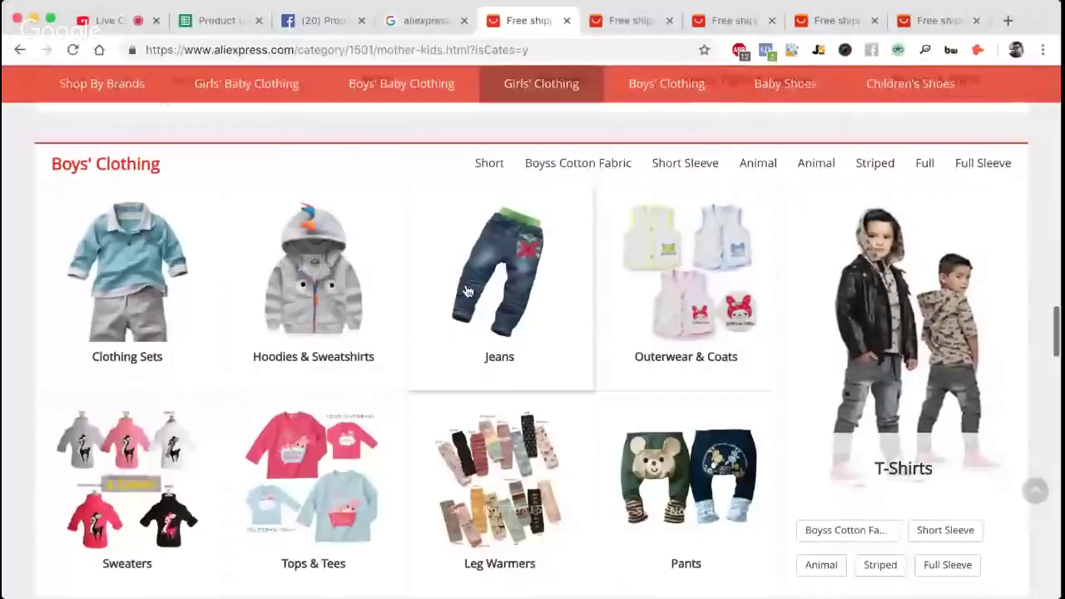
pyautogui.scroll(-1, 467, 291)
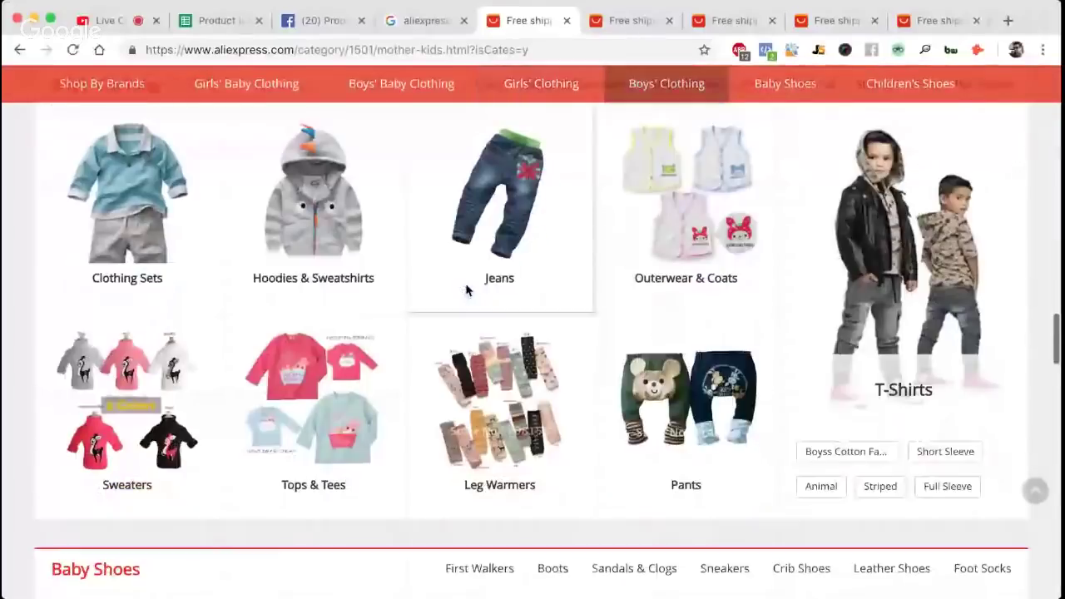
pyautogui.scroll(-2, 468, 290)
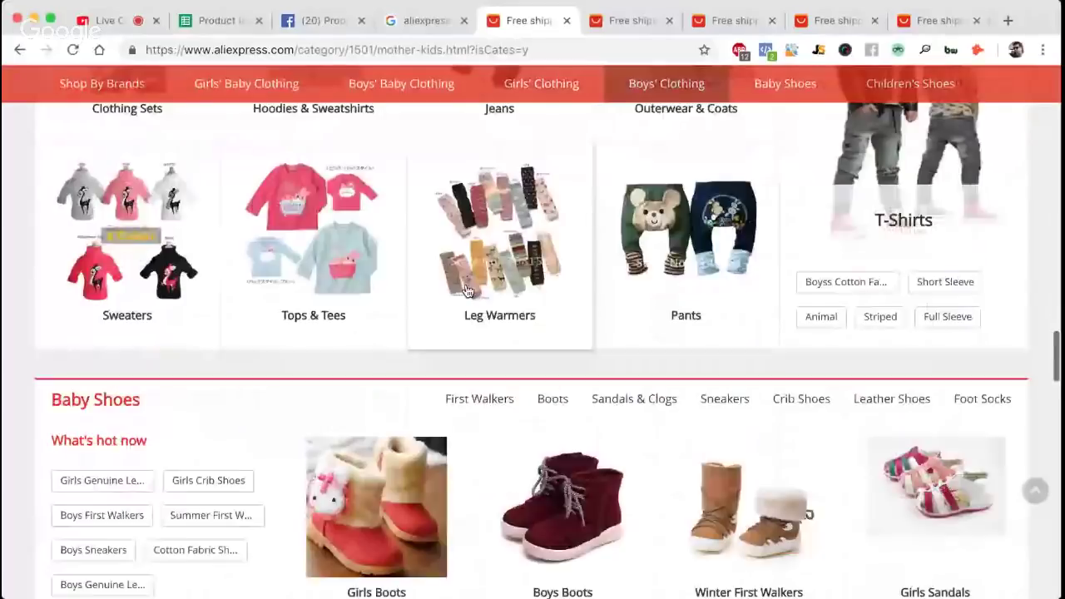
pyautogui.scroll(-2, 468, 291)
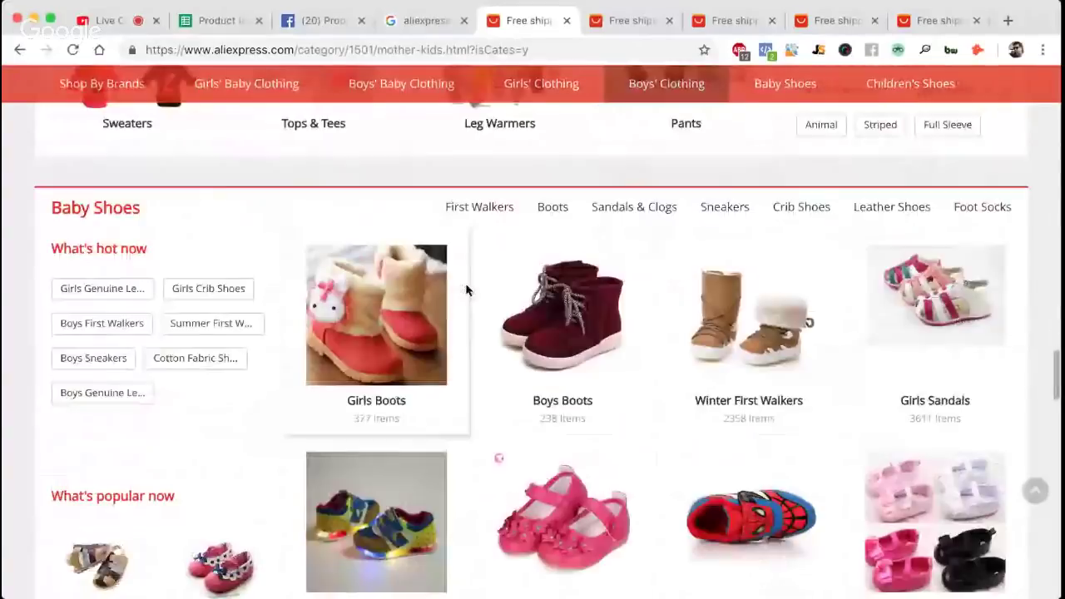
pyautogui.scroll(-1, 466, 290)
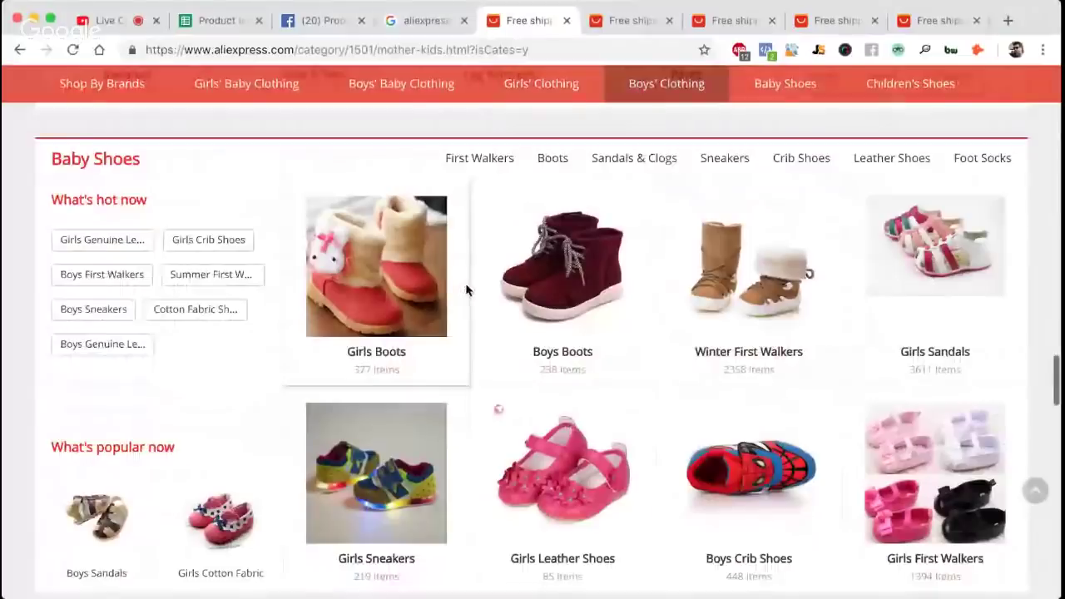
pyautogui.scroll(-2, 466, 290)
pyautogui.scroll(-4, 466, 290)
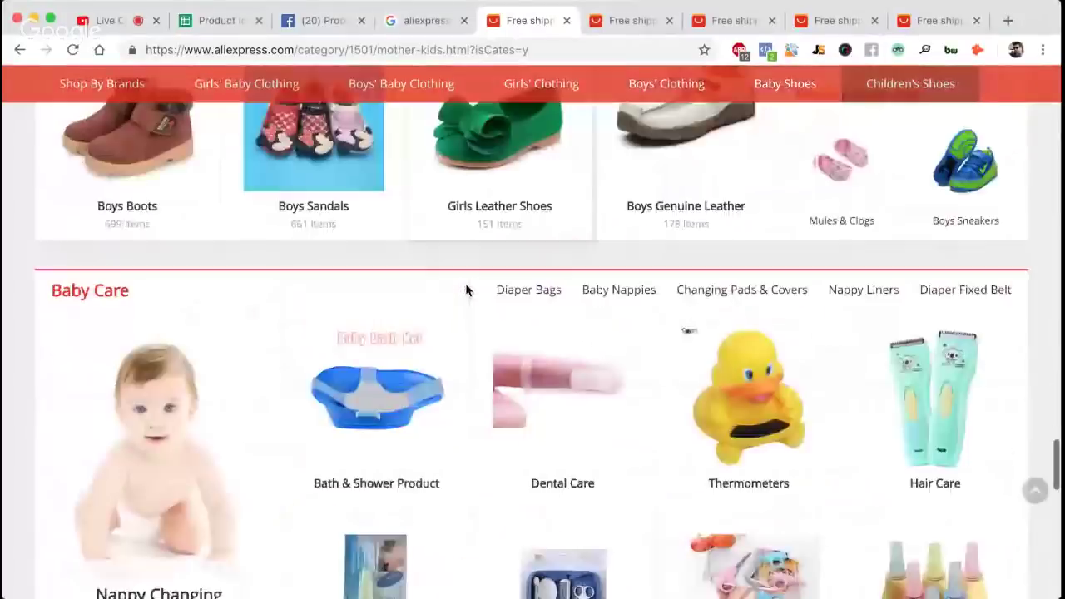
pyautogui.scroll(-4, 466, 290)
pyautogui.scroll(-5, 466, 289)
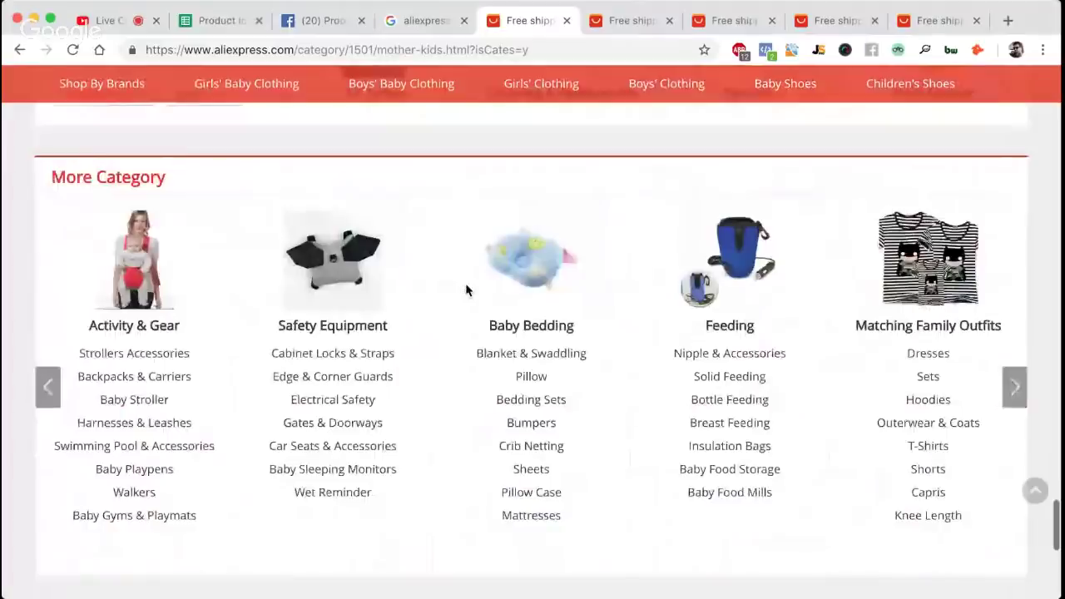
pyautogui.scroll(-1, 466, 289)
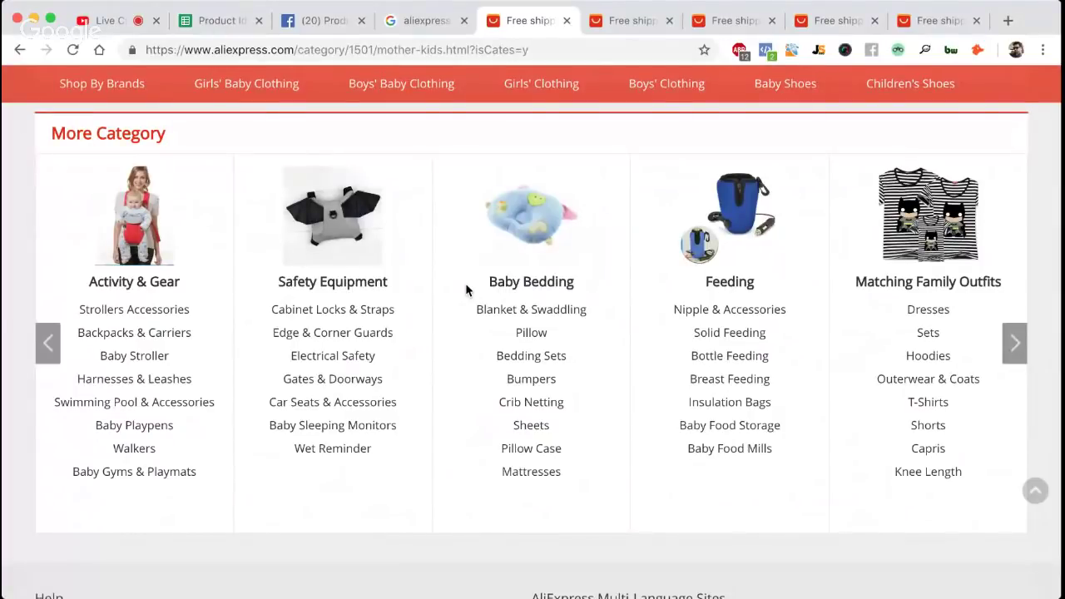
# Load the Super Ali dashboard at app.super-ali.com/dashboard in place of the Mother & Kids page
pyautogui.click(588, 57)
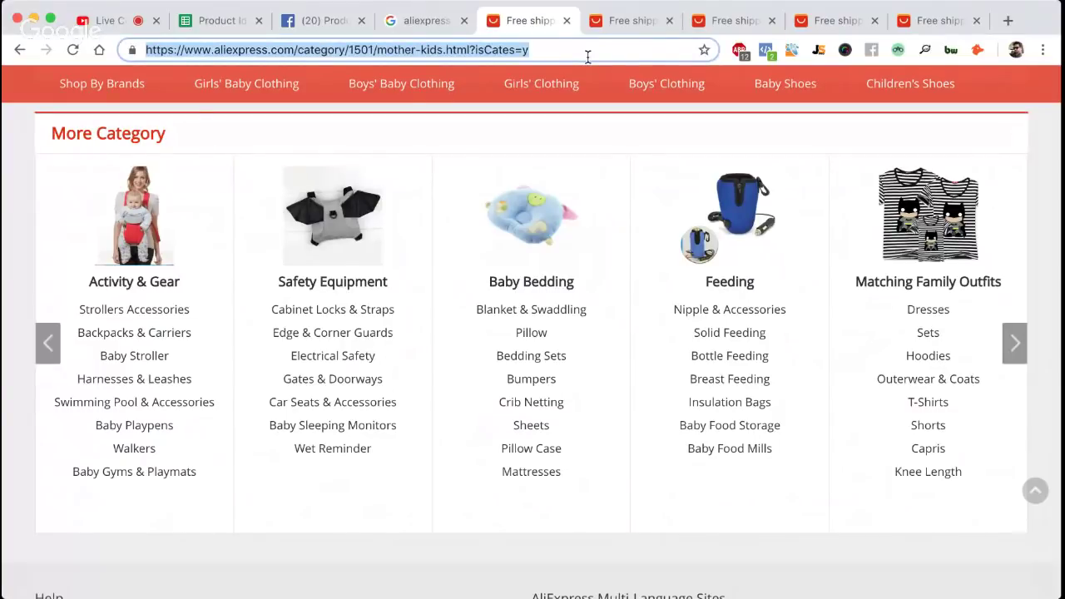
pyautogui.write('app,')
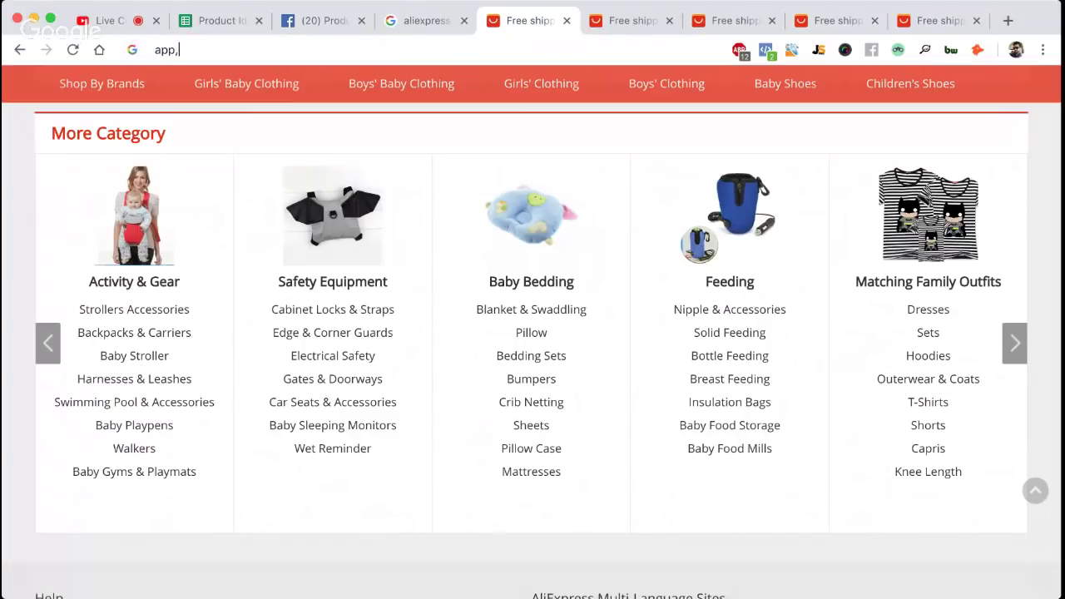
pyautogui.write('super-ali.com')
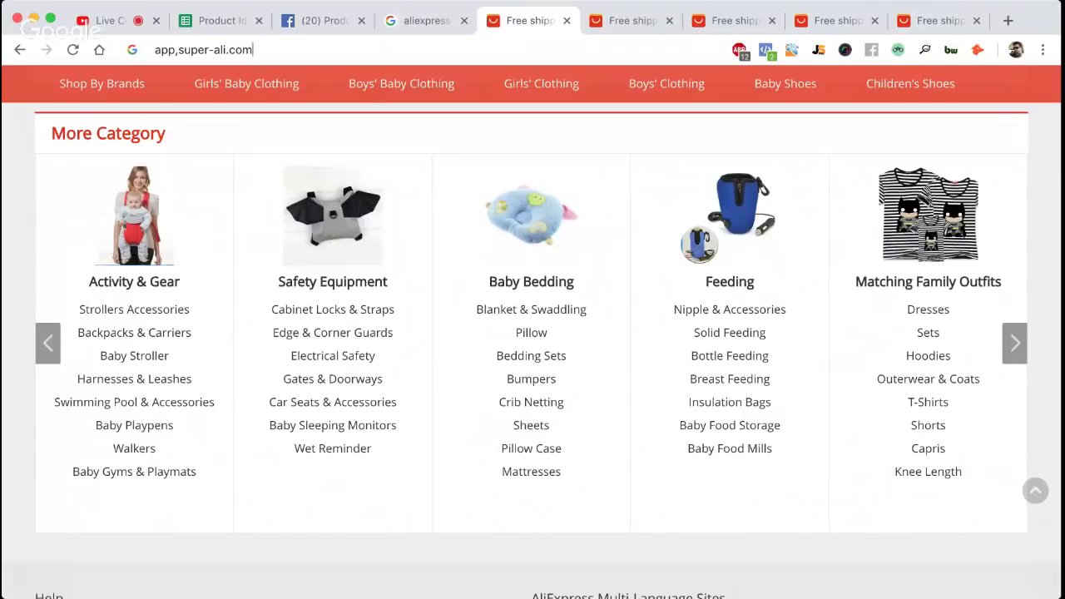
pyautogui.write('/dashboard')
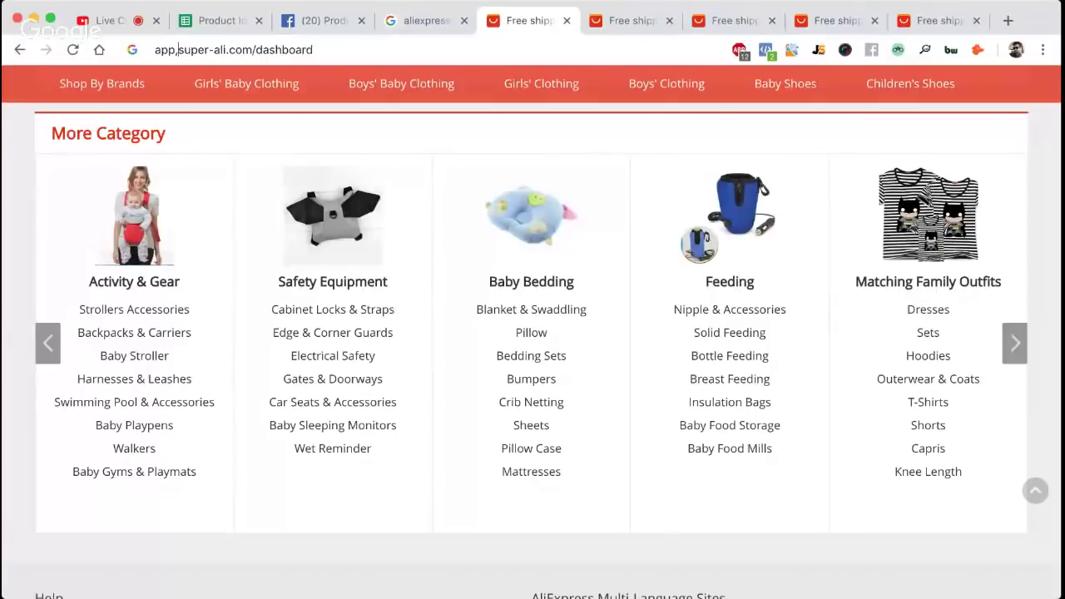
pyautogui.press('BackSpace')
pyautogui.write('.')
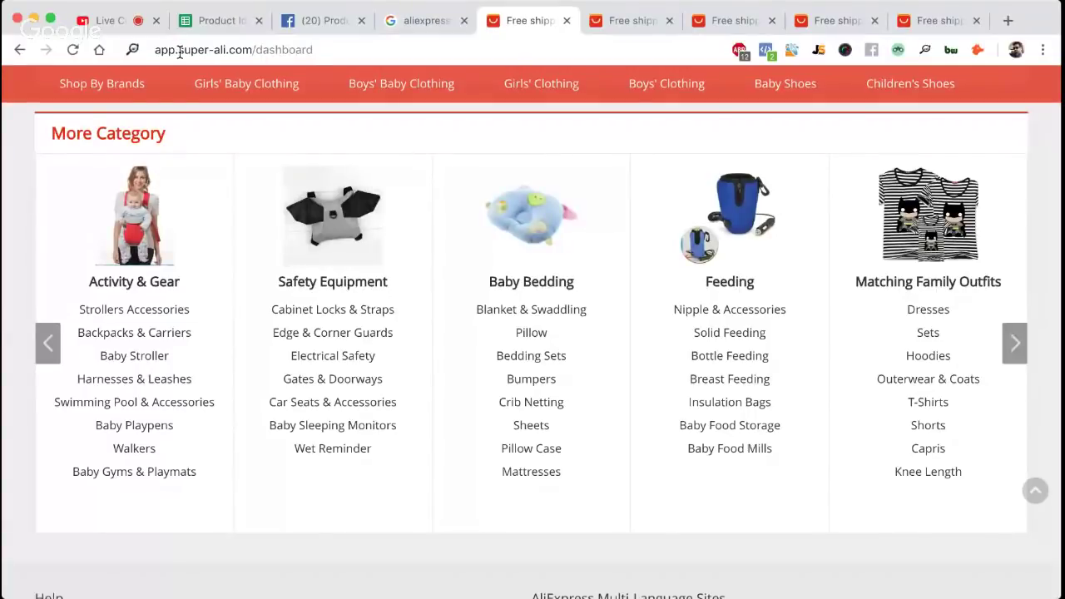
pyautogui.press('Return')
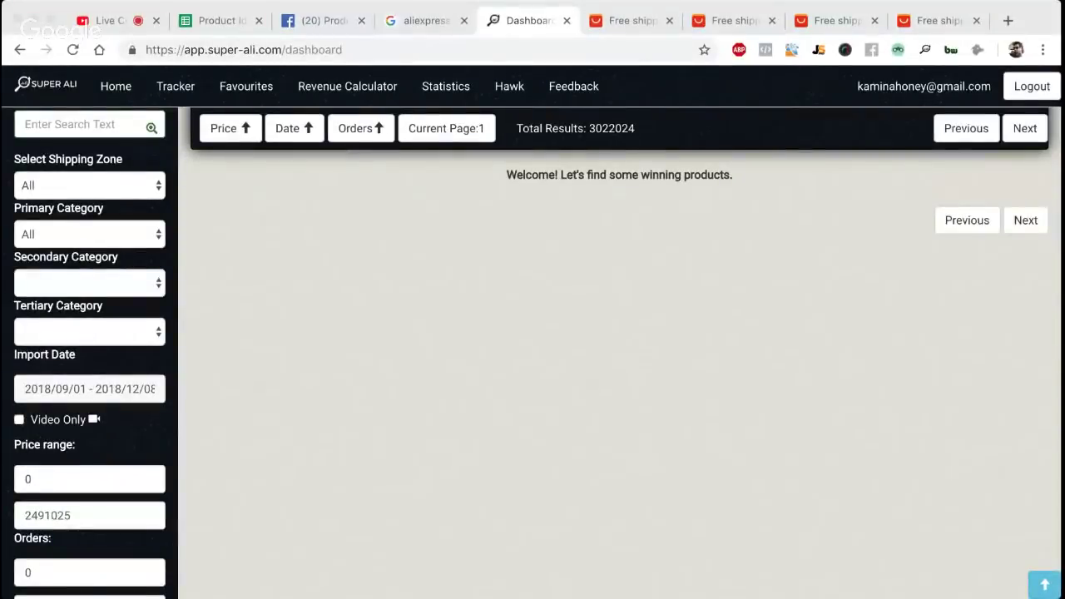
# Check AliExpress's Baby & Toddler Toys category, and set Super Ali's primary category to Toys & Hobbies and secondary to Baby & Toddler Toys
pyautogui.click(946, 25)
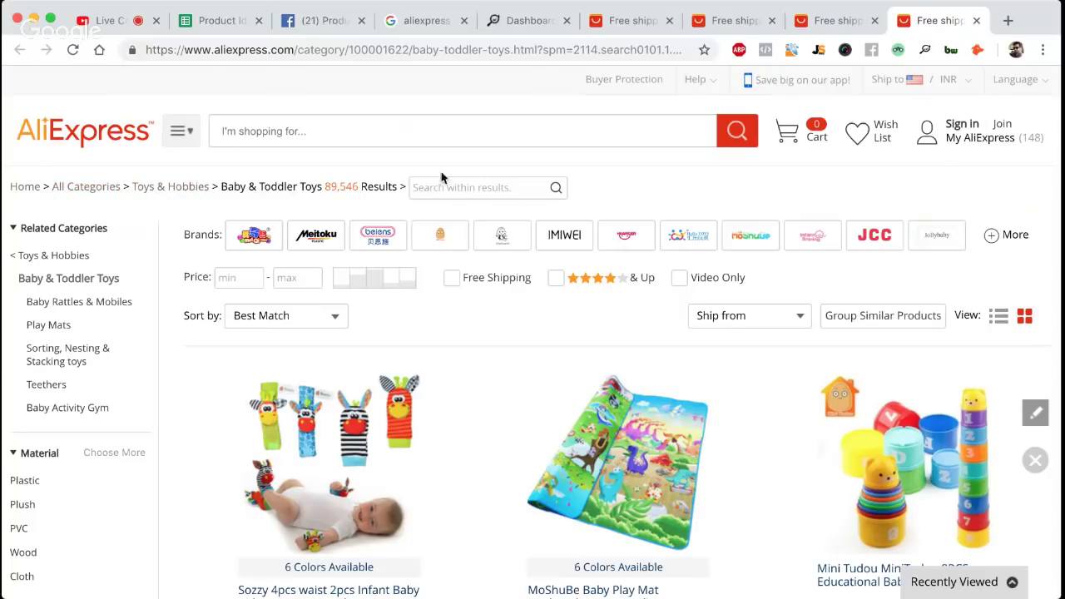
pyautogui.click(521, 25)
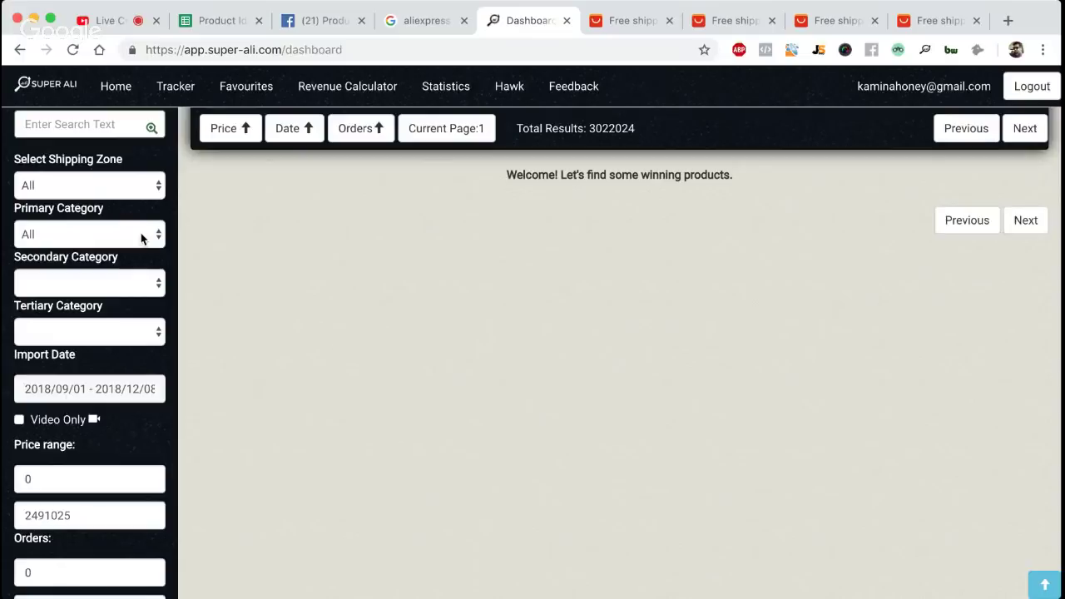
pyautogui.click(141, 239)
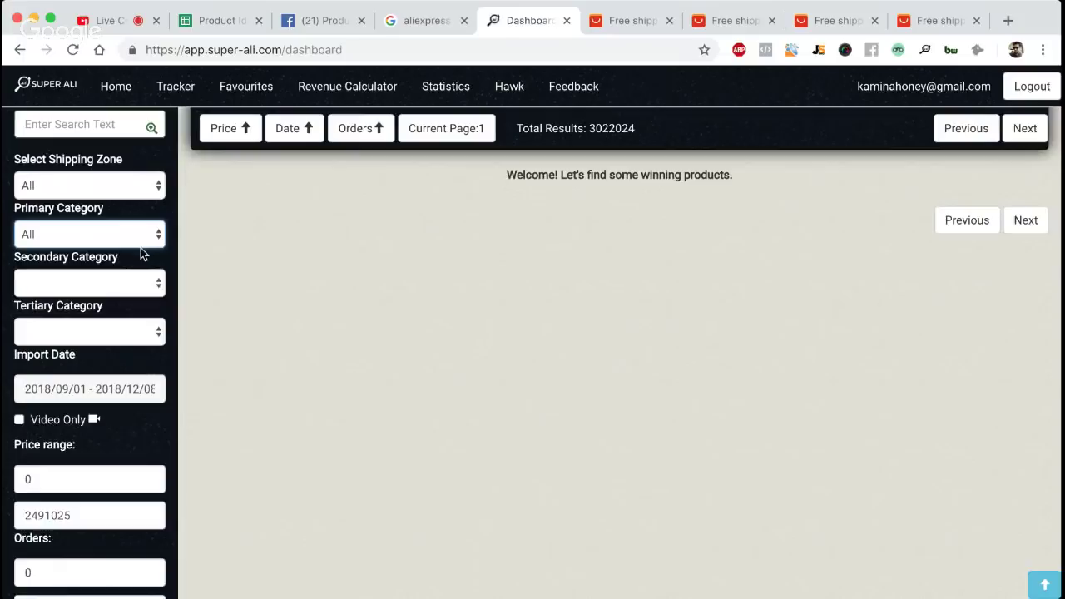
pyautogui.press('t')
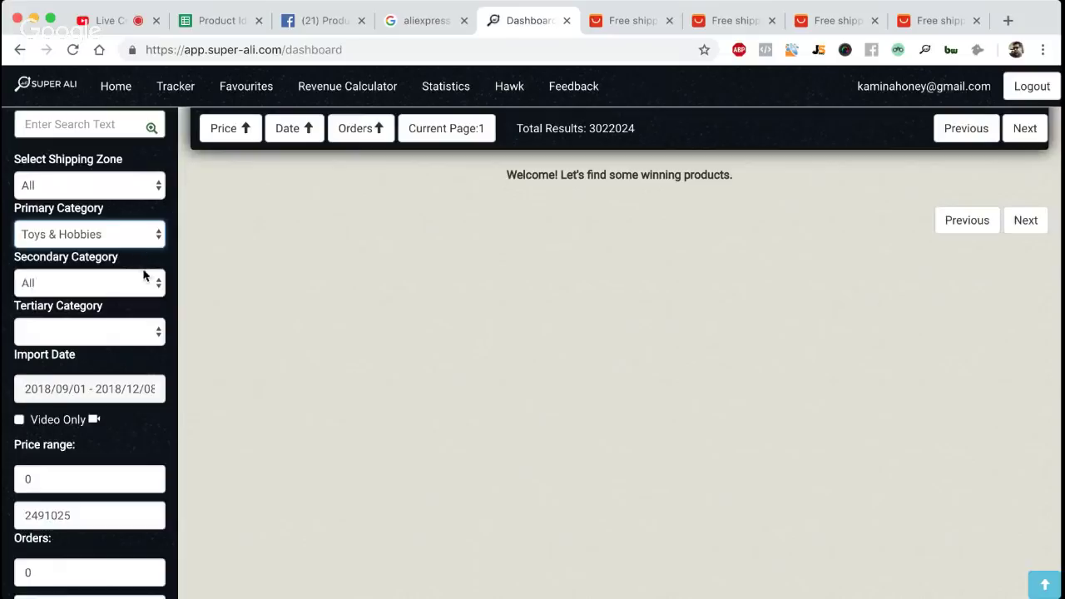
pyautogui.press('Tab')
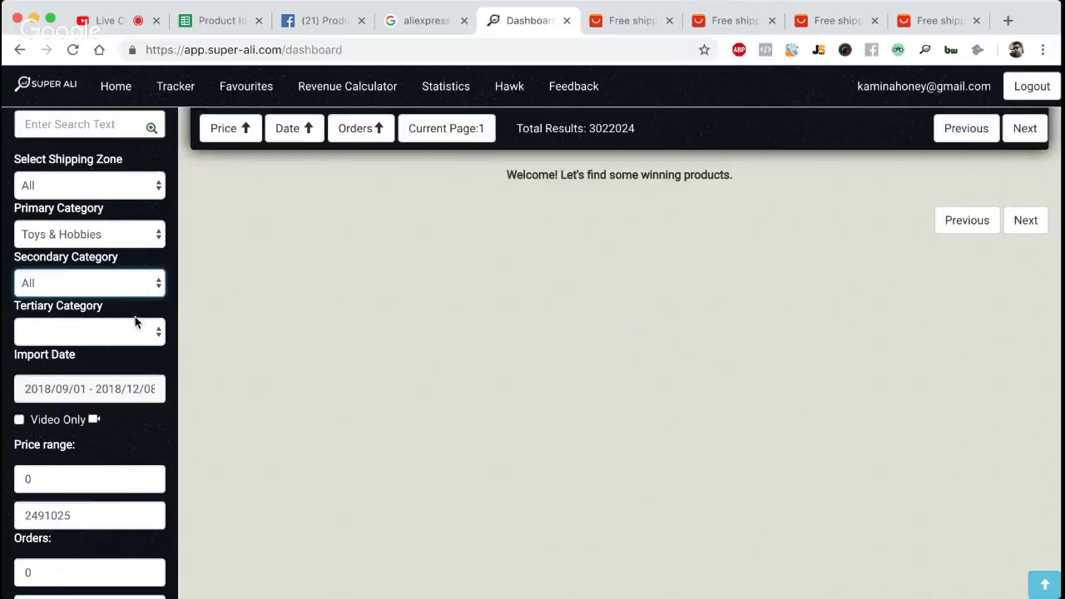
pyautogui.press('b')
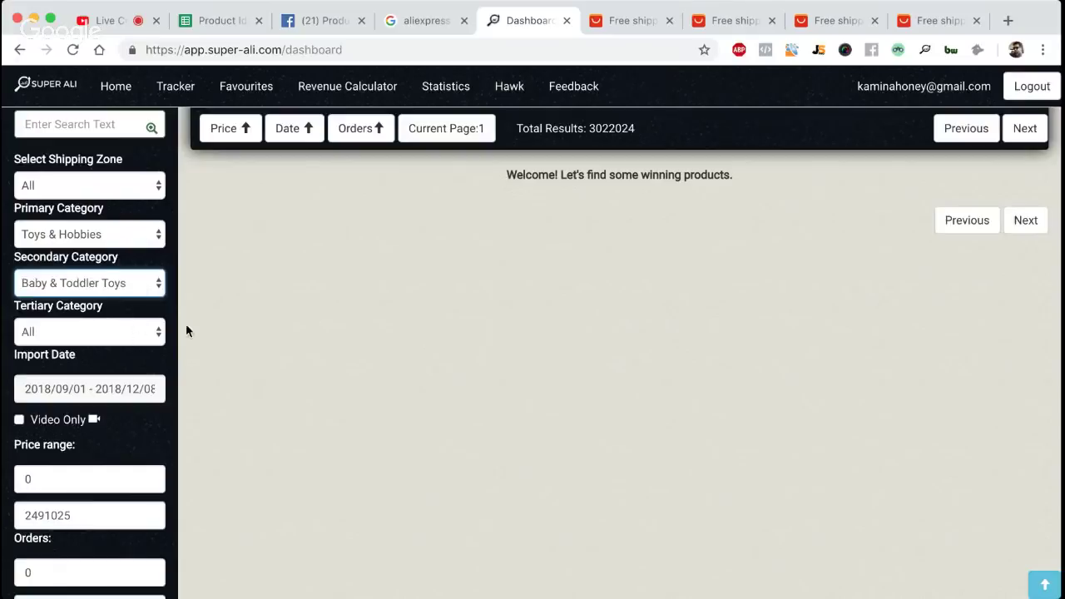
pyautogui.click(218, 306)
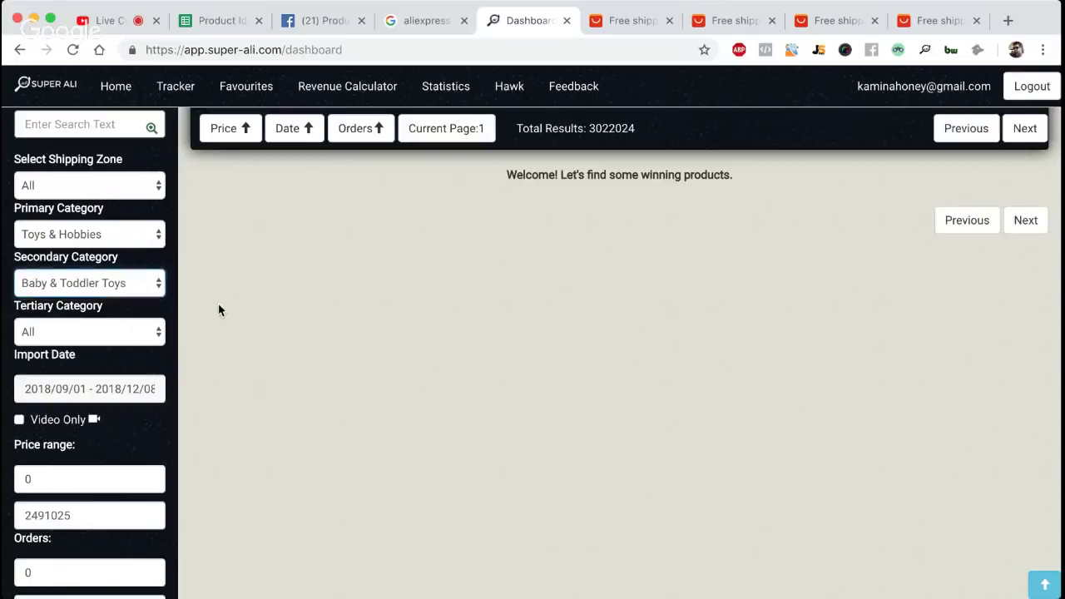
pyautogui.click(141, 339)
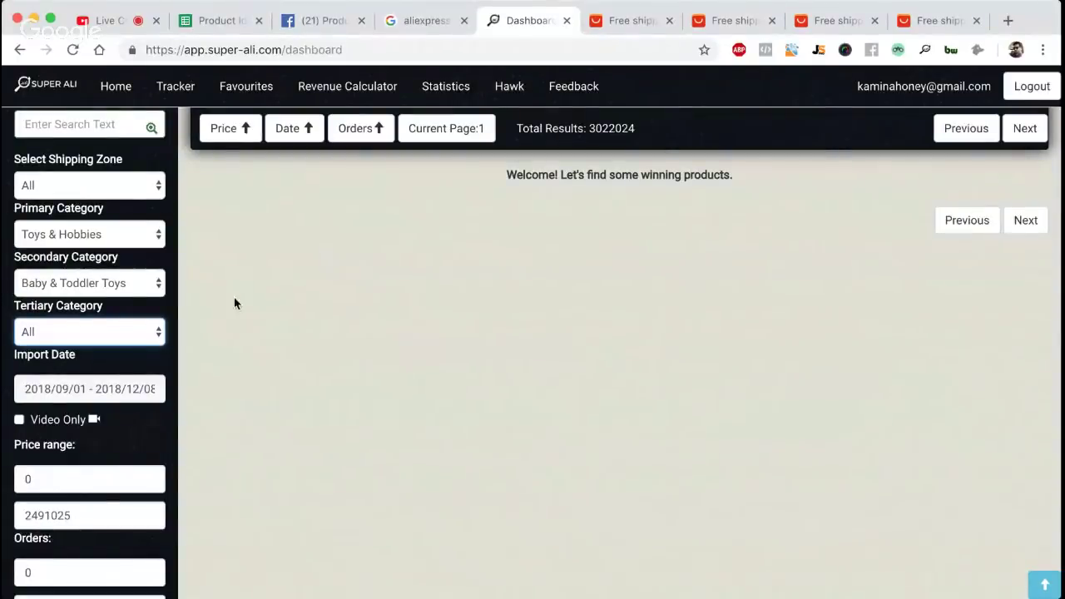
# Restrict the product search to Video Only with shipping zone All, and run the analysis to view the matching products
pyautogui.click(79, 420)
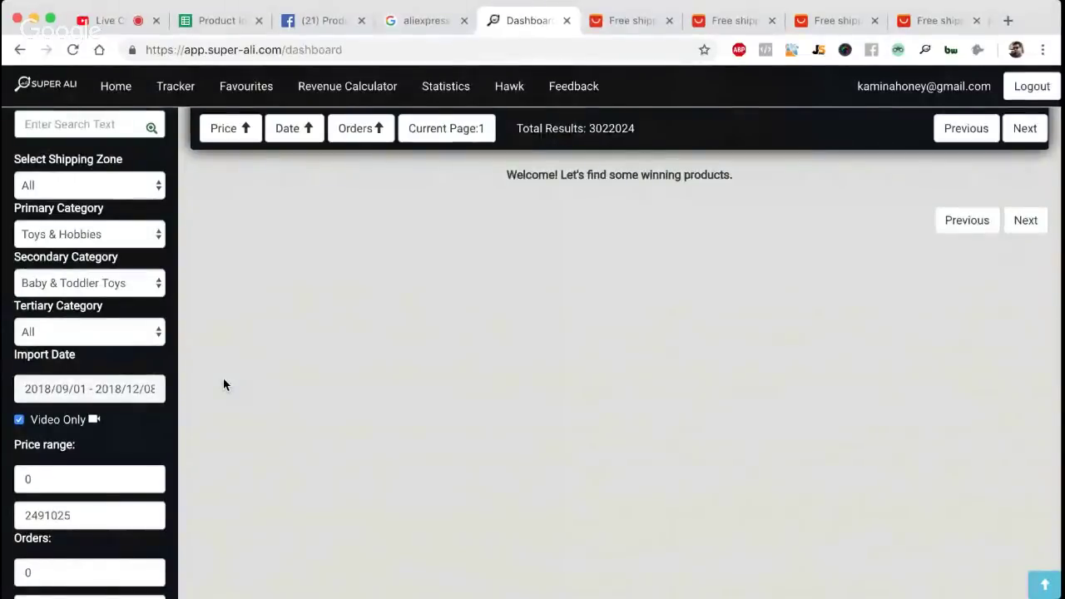
pyautogui.click(114, 188)
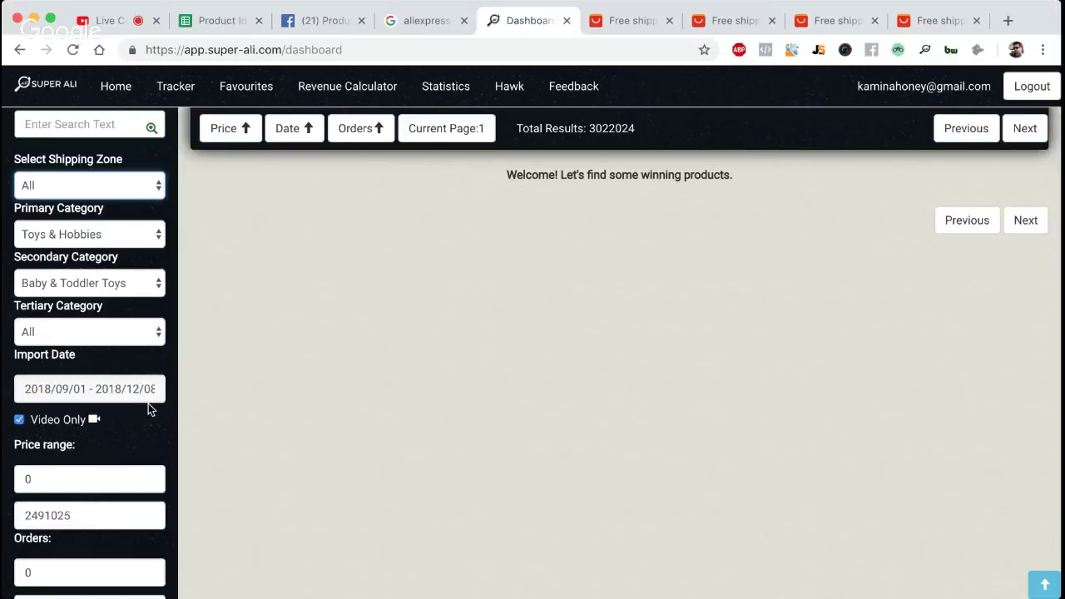
pyautogui.scroll(-2, 148, 403)
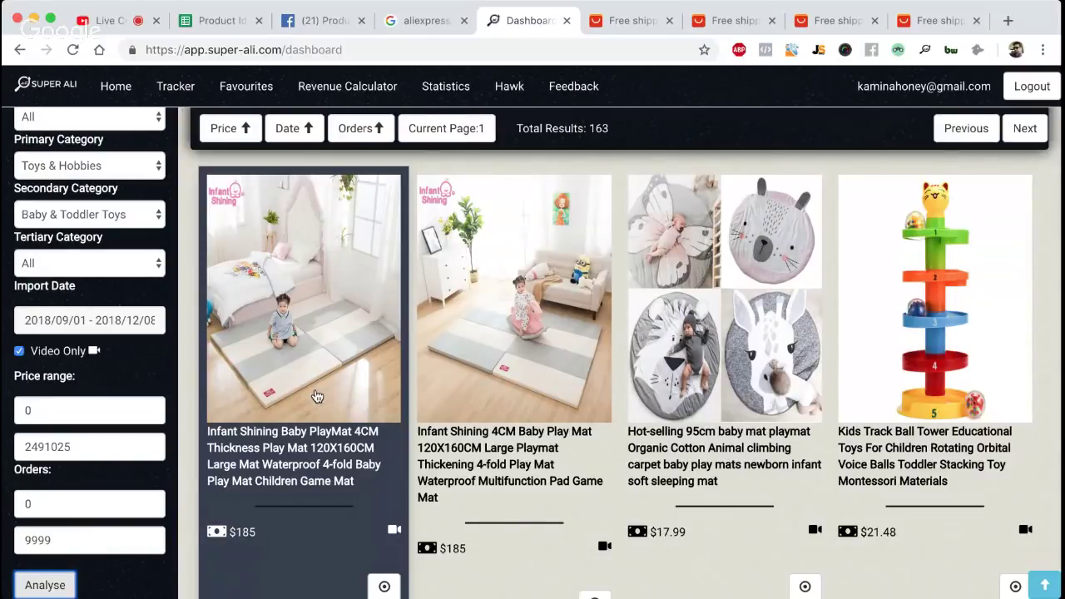
pyautogui.scroll(-1, 317, 396)
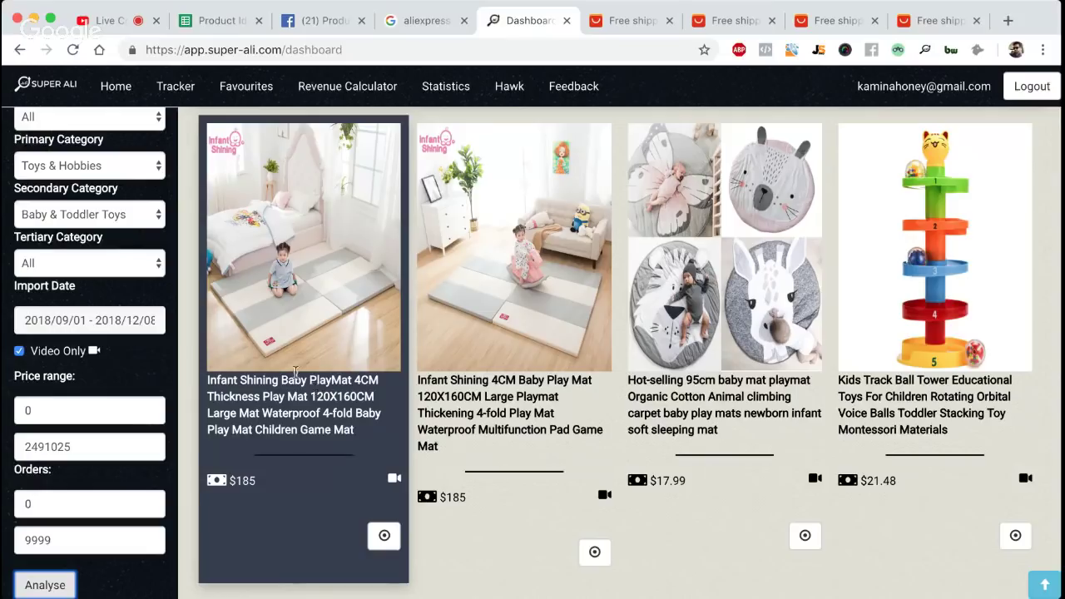
# Switch to the Product Research Lab Facebook post and comment "Can you hear me now?"
pyautogui.click(332, 24)
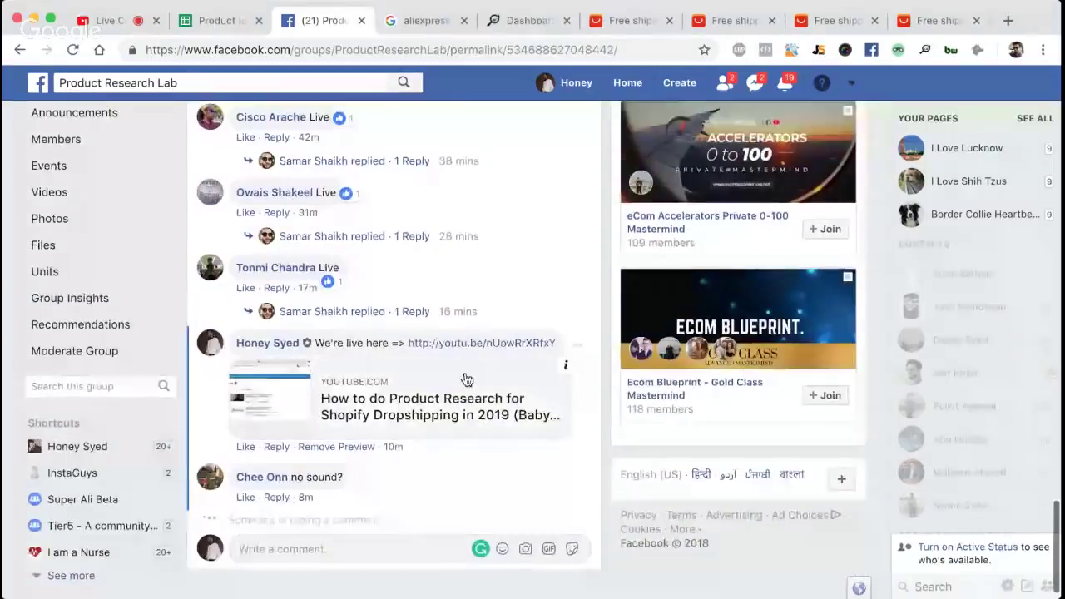
pyautogui.write('Can yo')
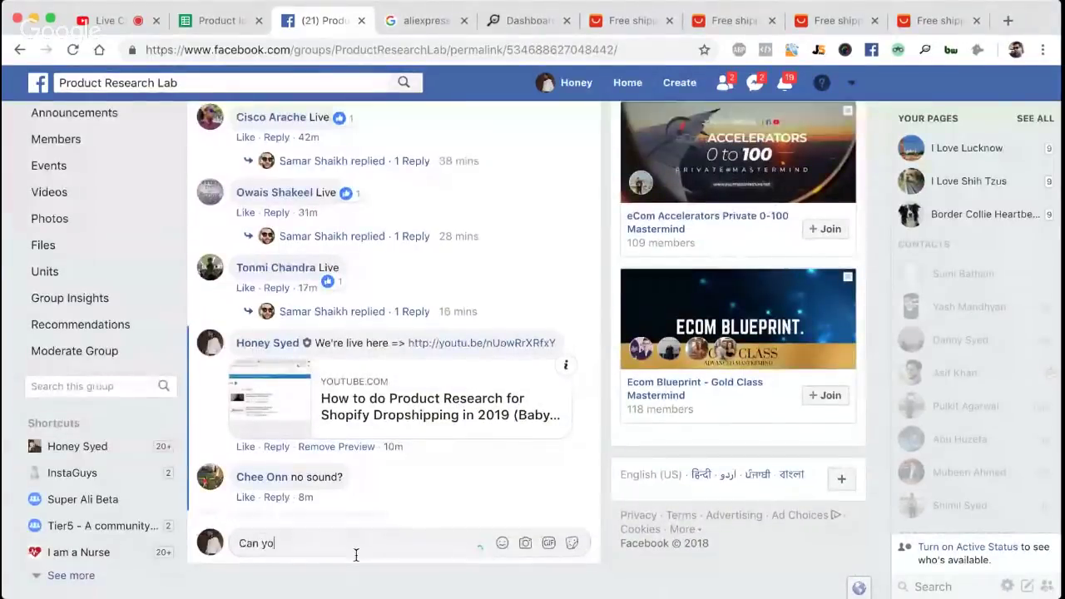
pyautogui.write('u hear me ')
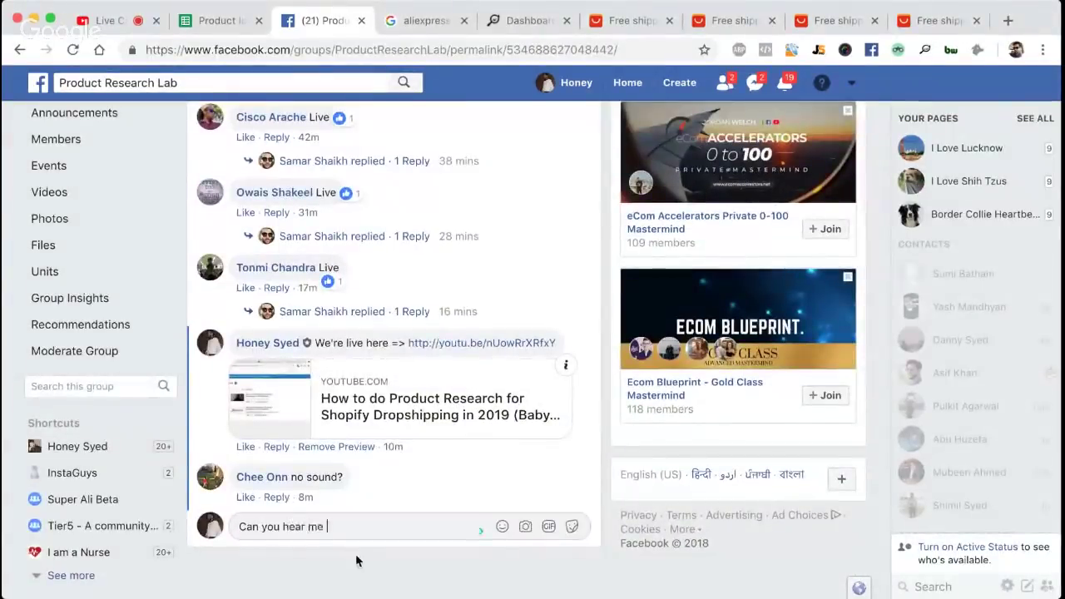
pyautogui.write('now?')
pyautogui.press('Return')
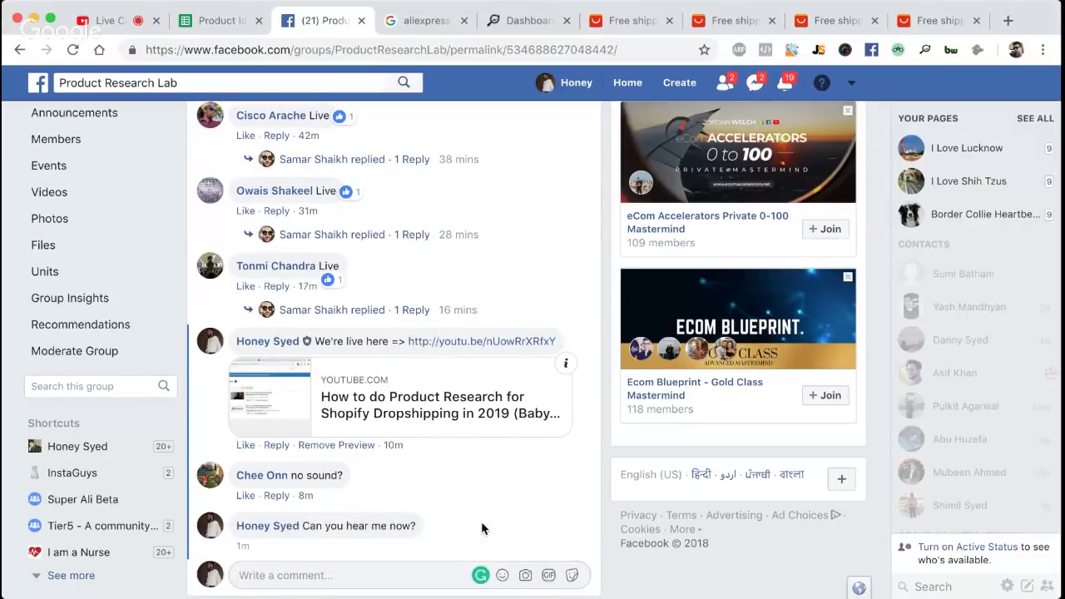
pyautogui.scroll(-2, 481, 521)
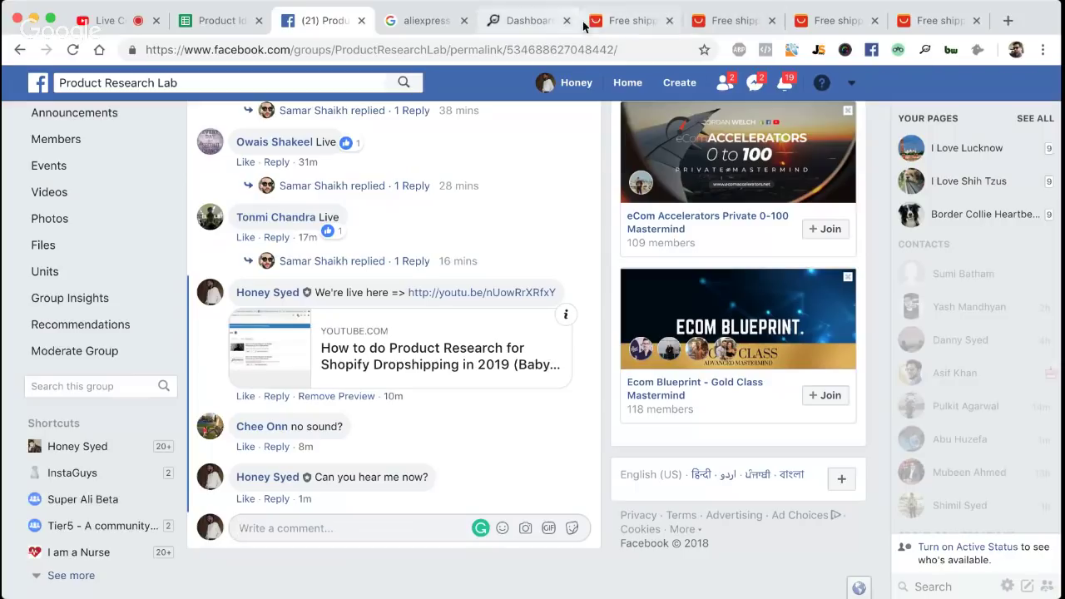
# Return to the Google results for "aliexpress categories list" and open the Aliexpress All Products Directory result in a new tab
pyautogui.click(639, 25)
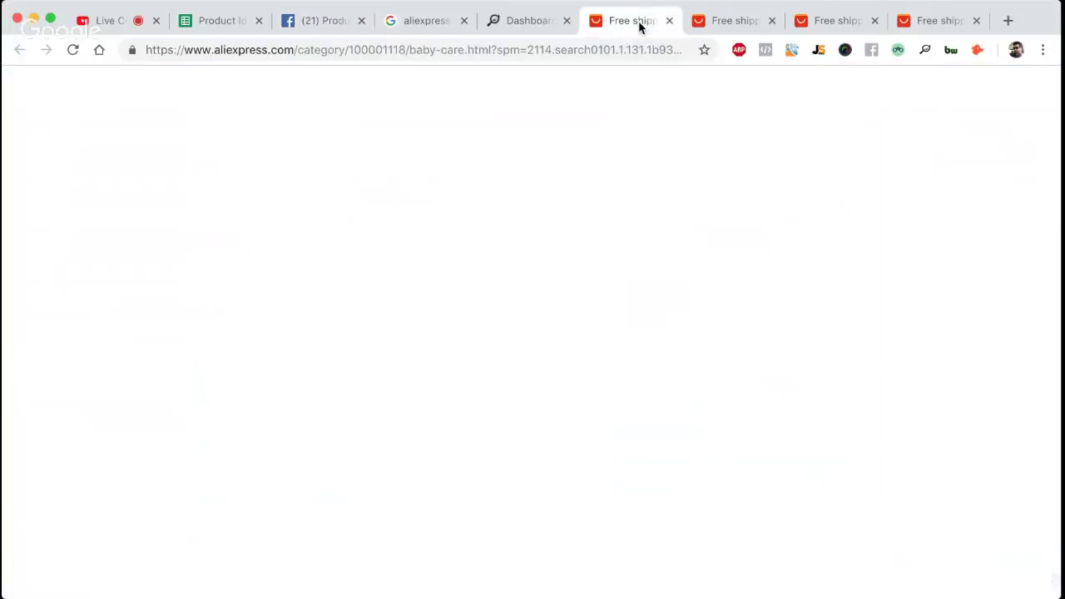
pyautogui.click(726, 30)
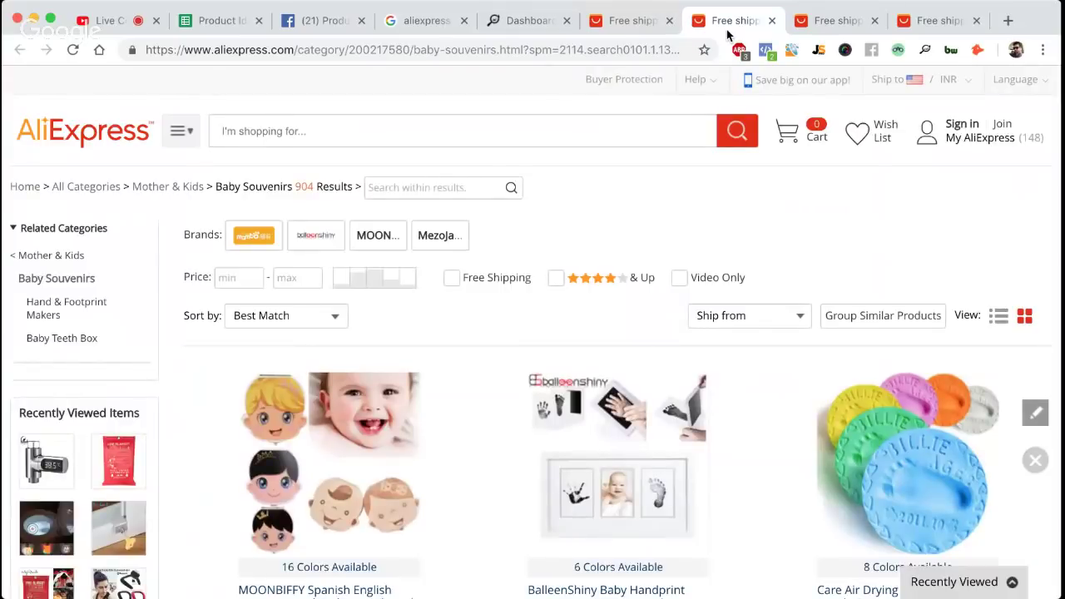
pyautogui.click(423, 22)
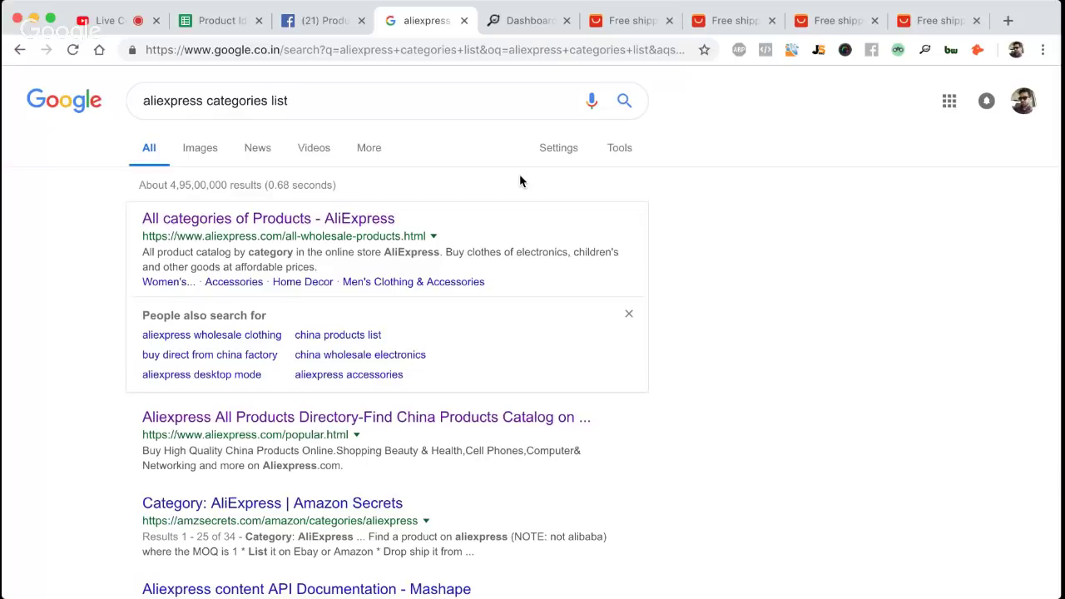
pyautogui.keyDown('super'); pyautogui.click(407, 422); pyautogui.keyUp('super')
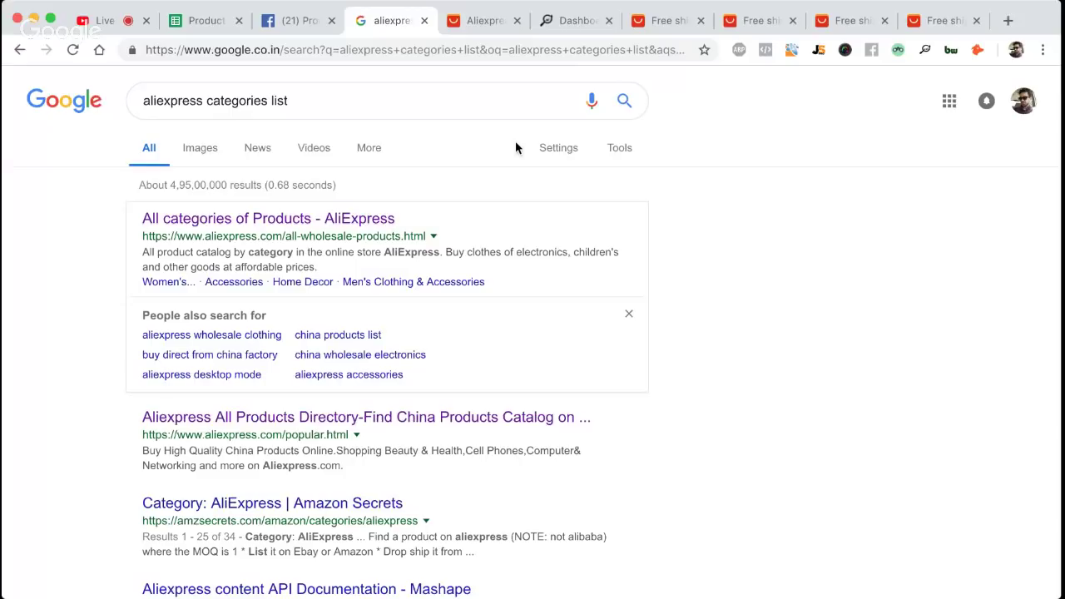
# Close the AliExpress popular-products directory, open the "All categories of Products - AliExpress" result instead, and close the Google results
pyautogui.click(480, 24)
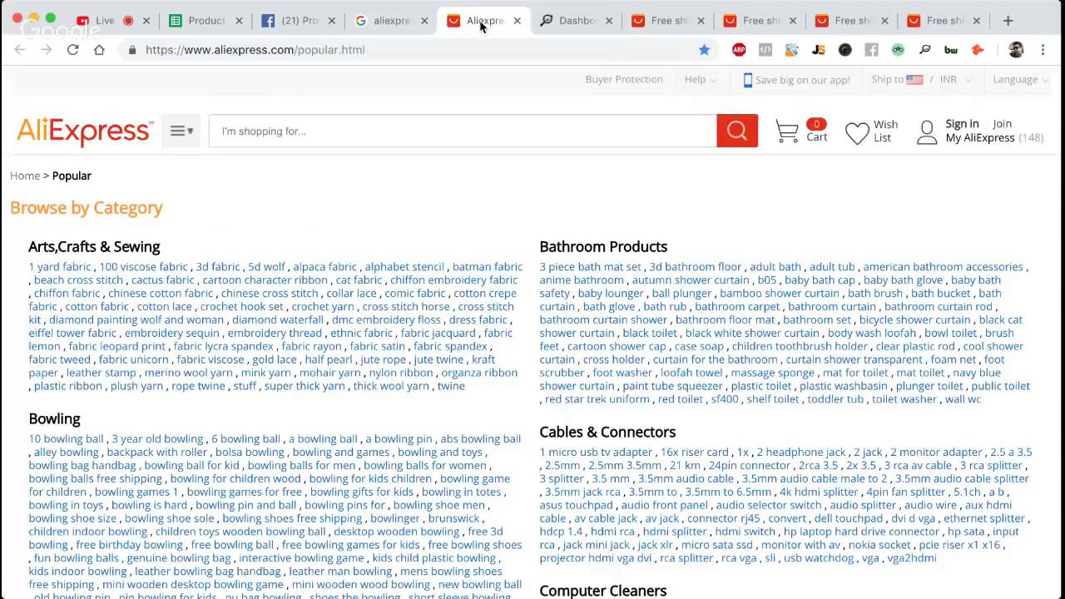
pyautogui.press('super+w')
pyautogui.keyDown('super'); pyautogui.click(371, 223); pyautogui.keyUp('super')
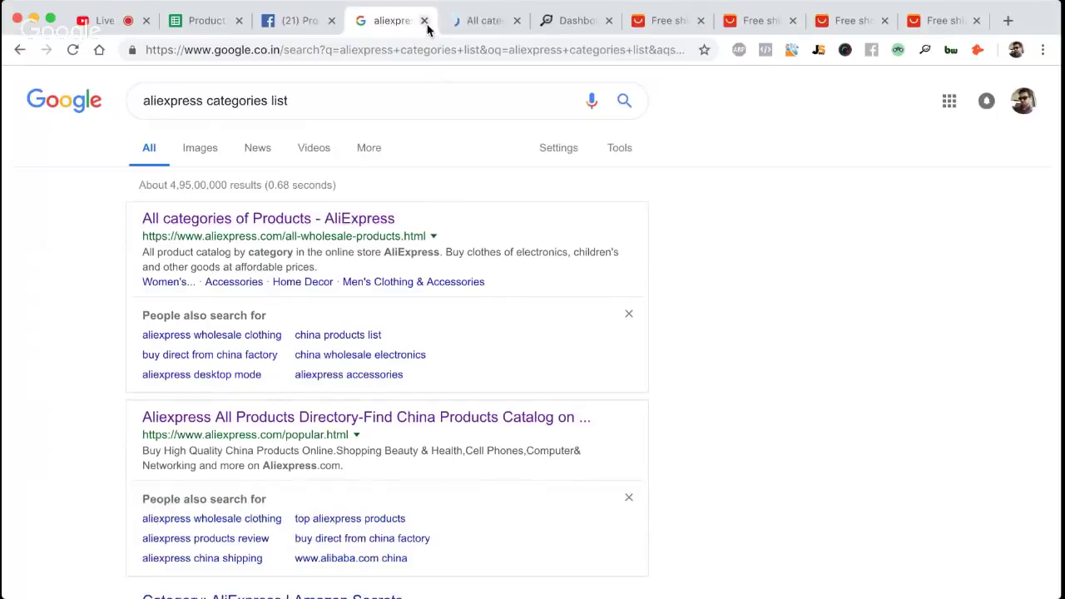
pyautogui.click(425, 21)
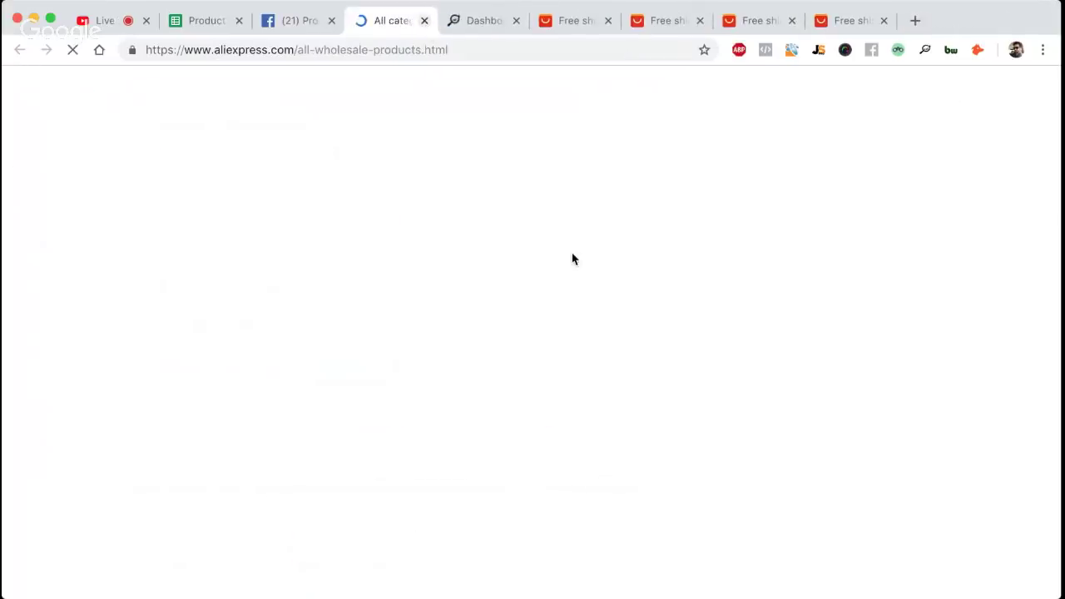
# Find "Baby" in AliExpress's full category list and open the Mother & Kids category
pyautogui.scroll(-2, 573, 256)
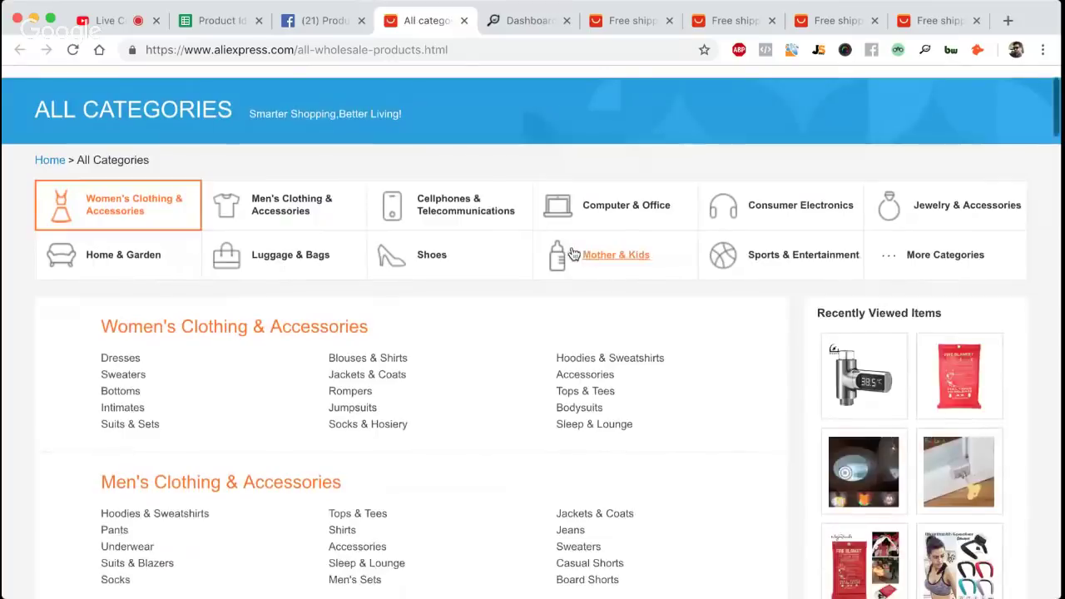
pyautogui.scroll(-5, 573, 254)
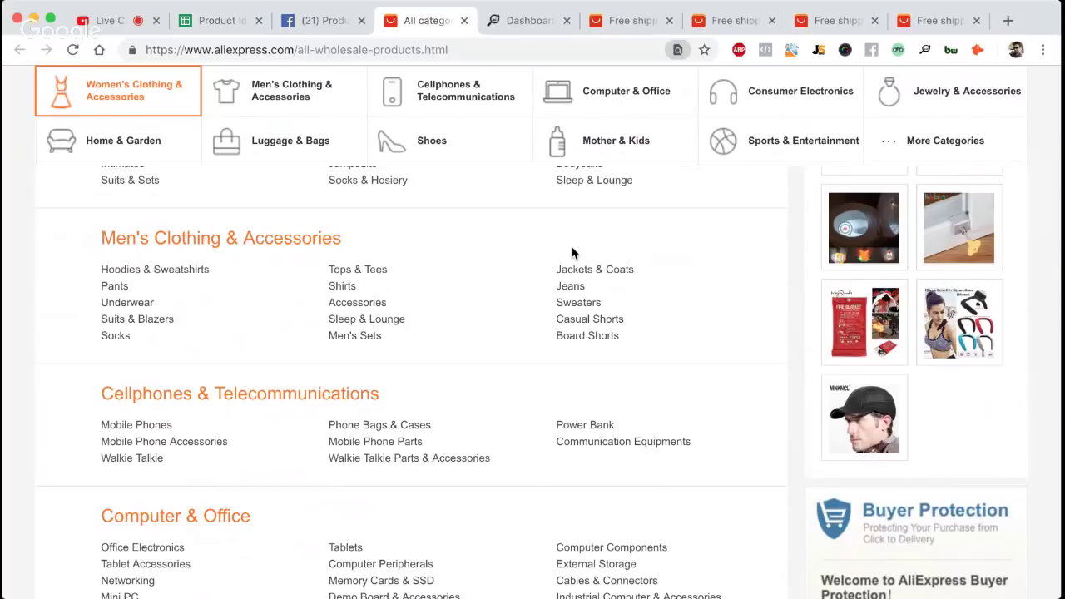
pyautogui.press('Return')
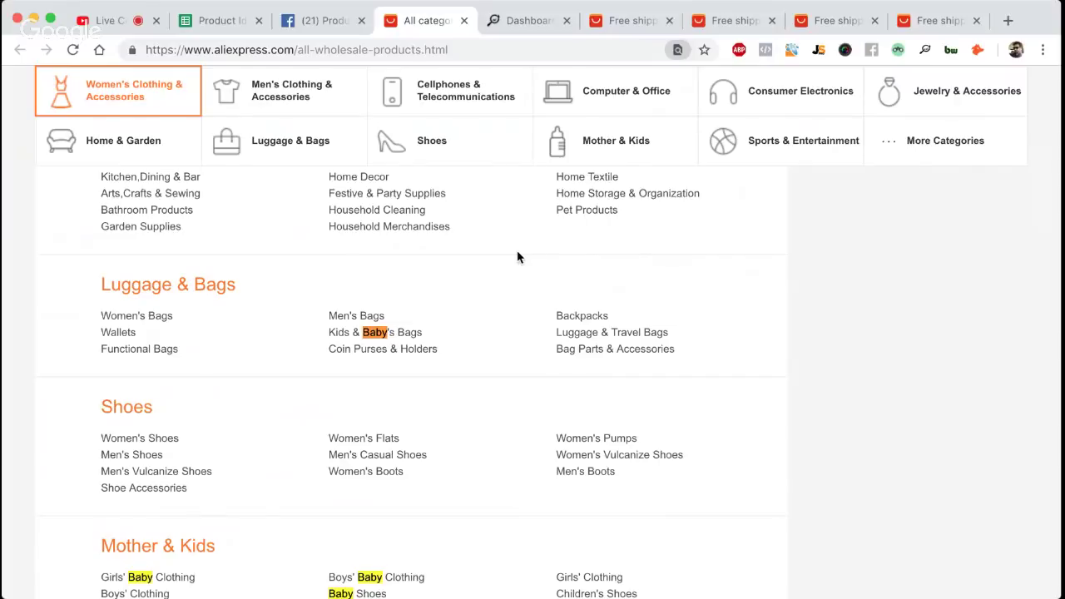
pyautogui.scroll(-3, 518, 257)
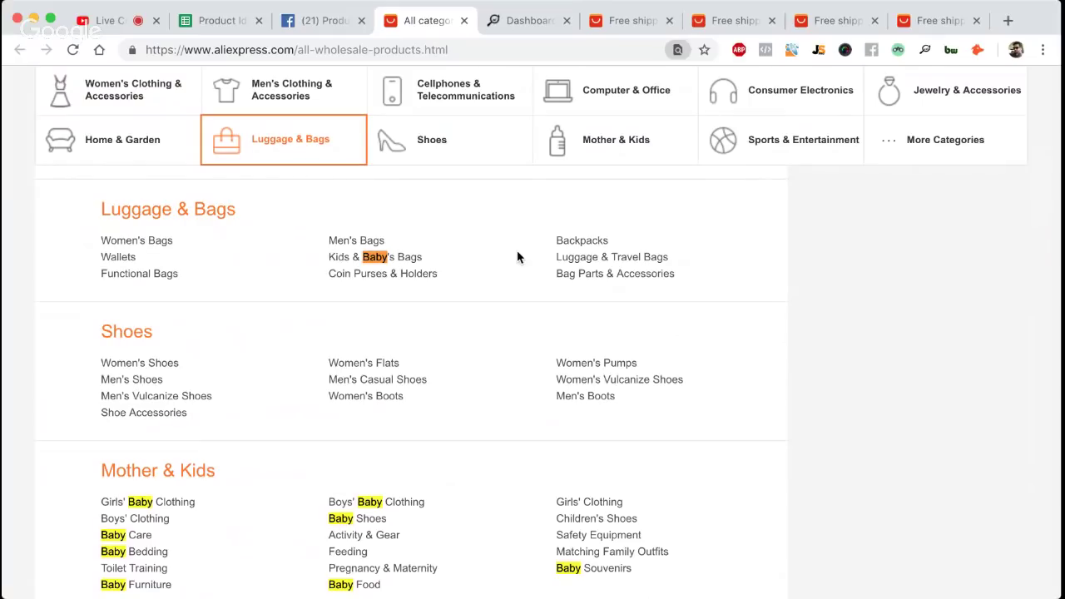
pyautogui.scroll(-5, 517, 257)
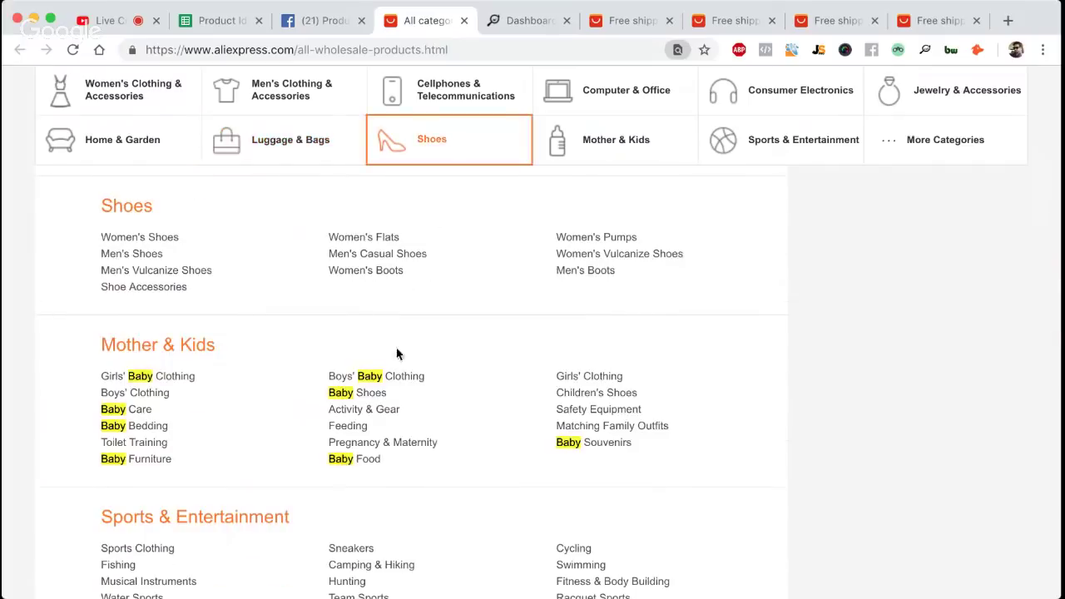
pyautogui.click(192, 351)
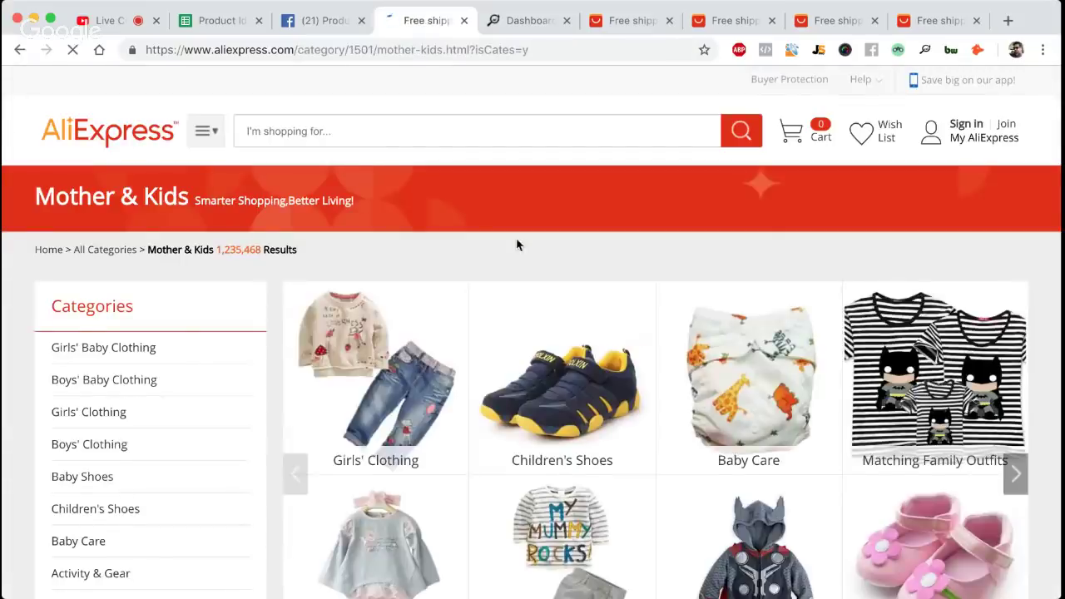
# Examine the Mother & Kids subcategory overview and its Shop By Brands section for baby-niche ideas
pyautogui.scroll(-3, 516, 242)
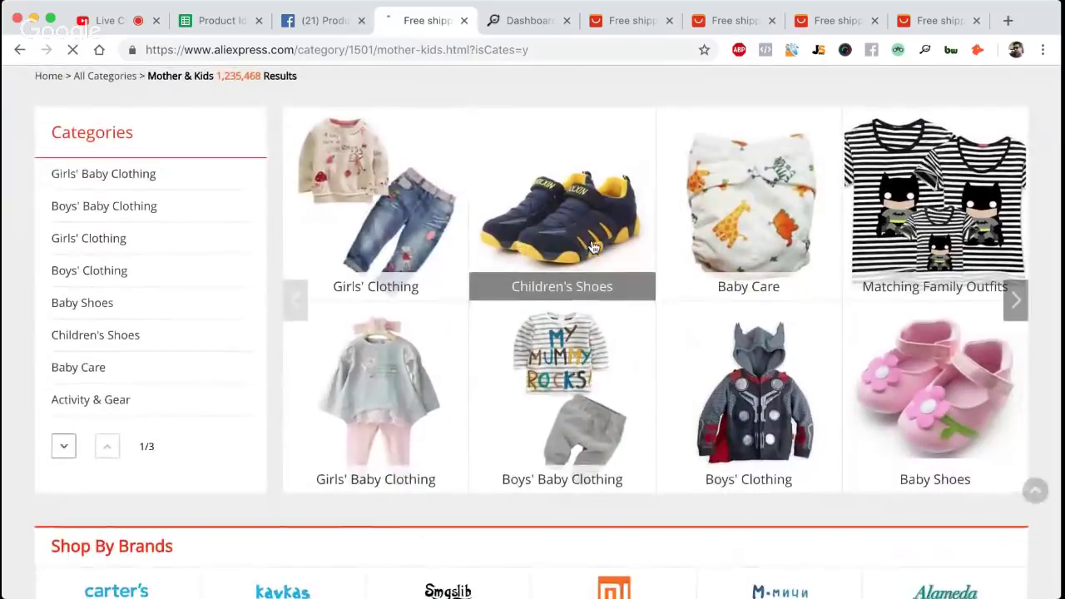
pyautogui.scroll(1, 592, 246)
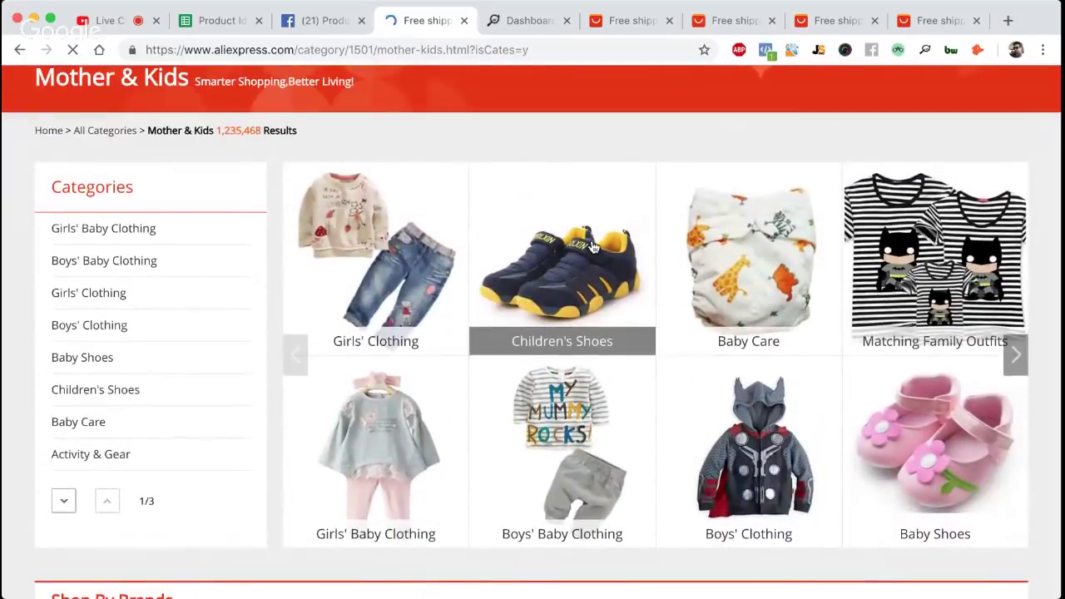
pyautogui.scroll(-1, 592, 247)
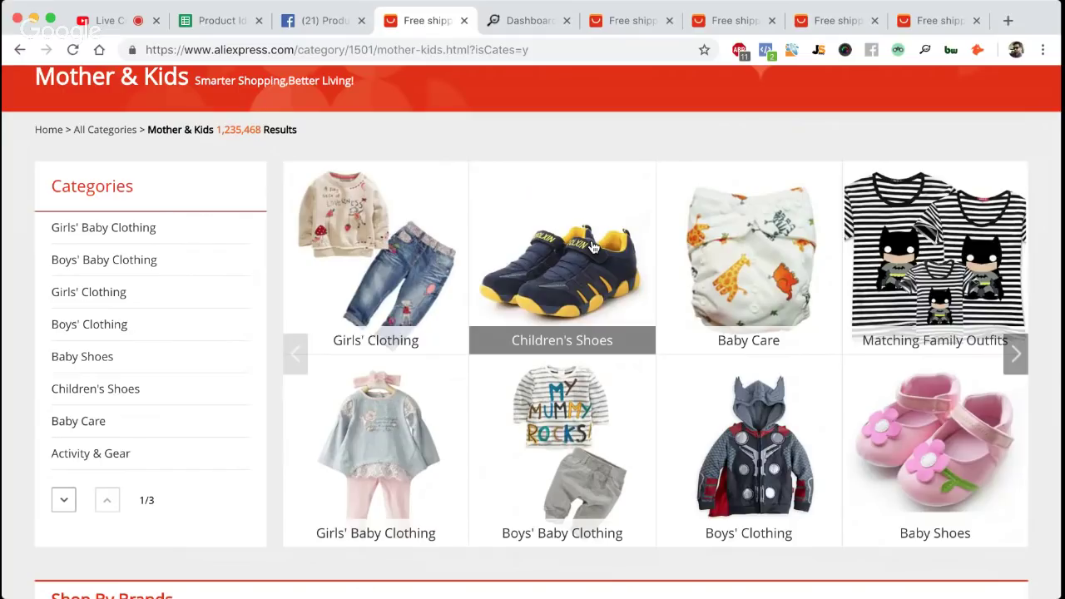
pyautogui.scroll(-1, 593, 247)
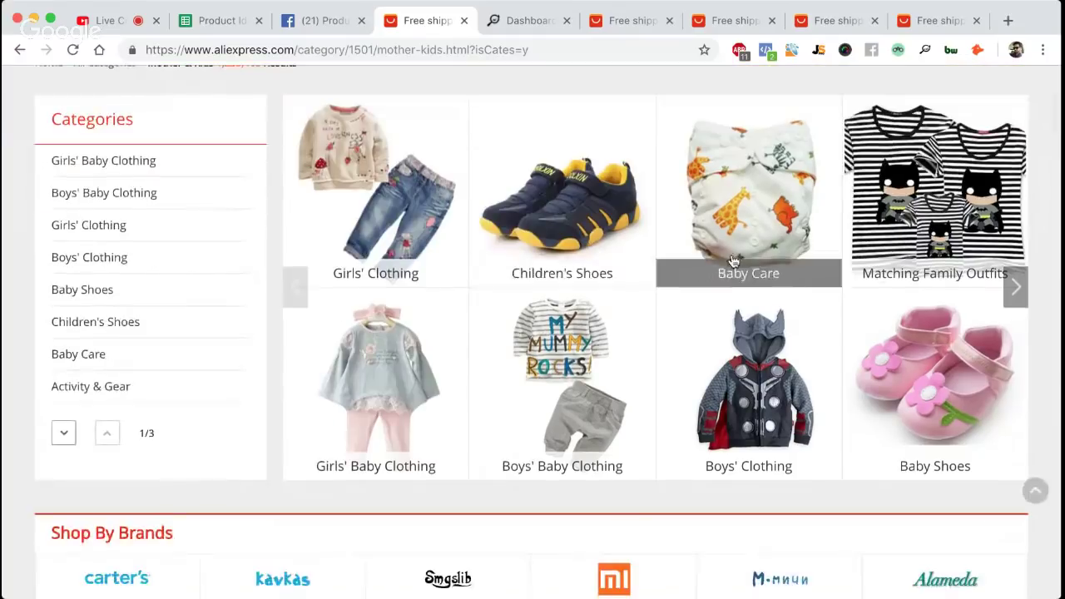
pyautogui.scroll(-1, 518, 226)
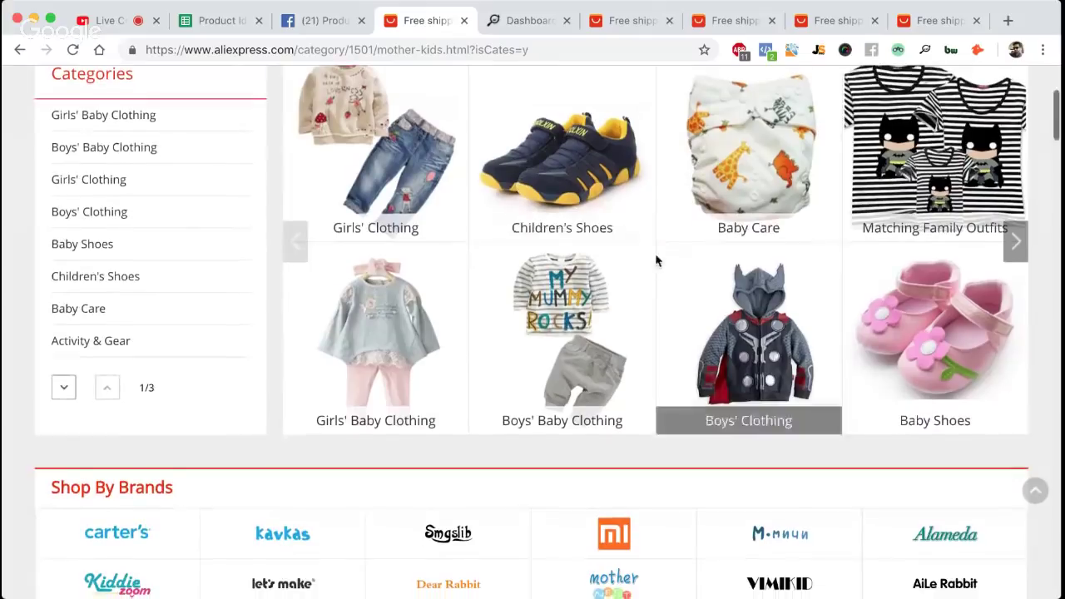
pyautogui.scroll(-2, 656, 194)
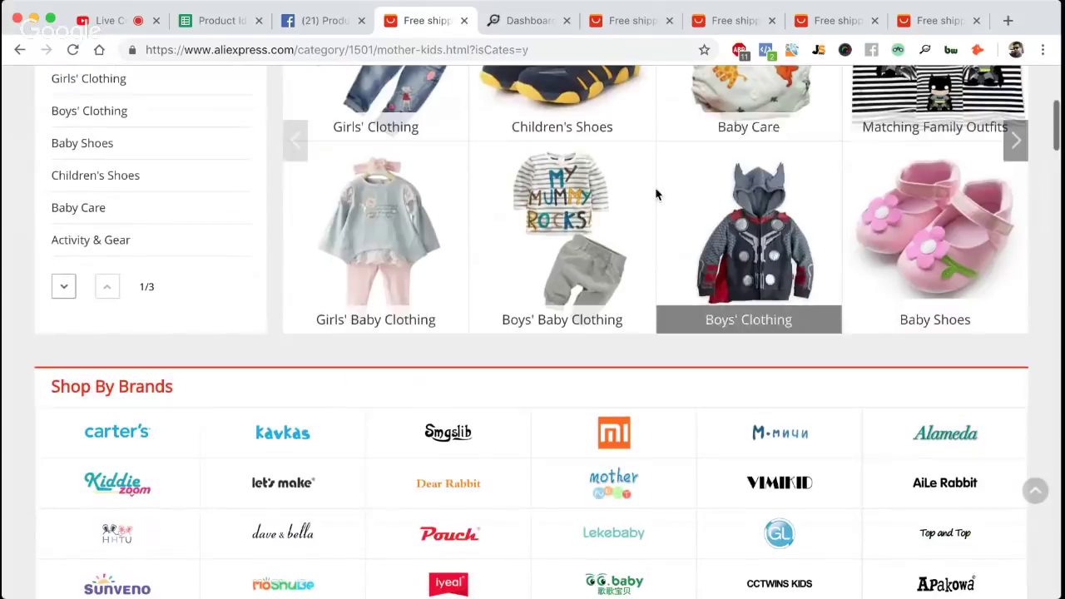
pyautogui.scroll(-3, 656, 195)
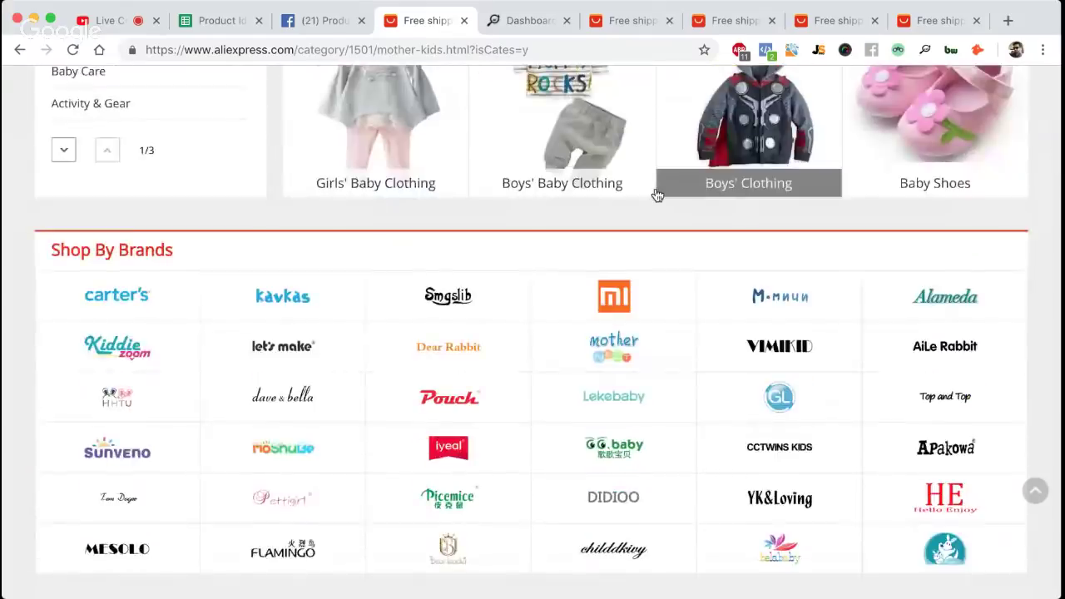
pyautogui.scroll(-1, 655, 195)
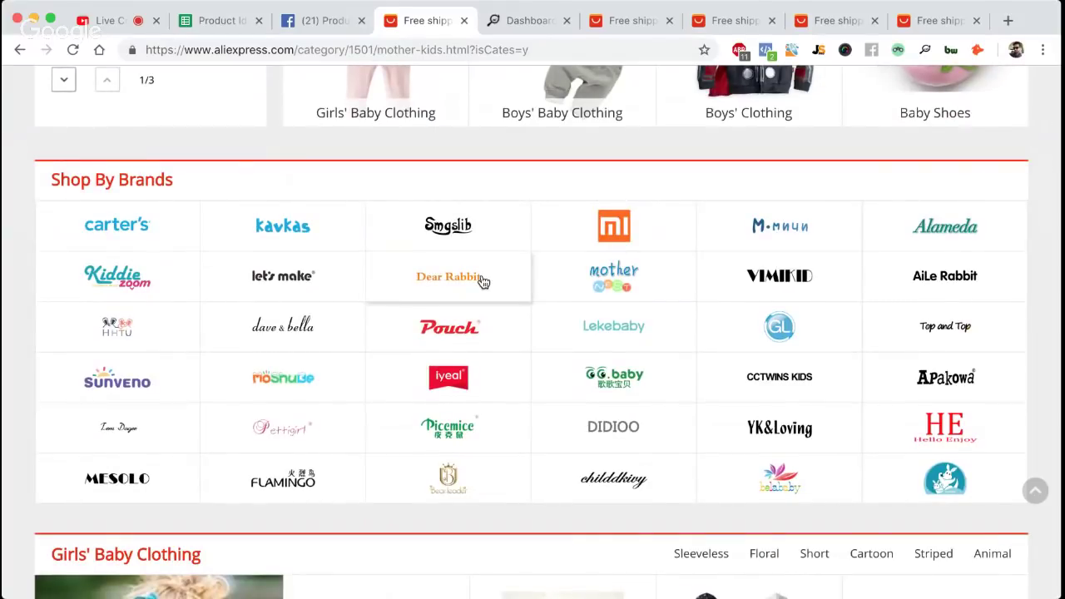
pyautogui.scroll(-1, 483, 283)
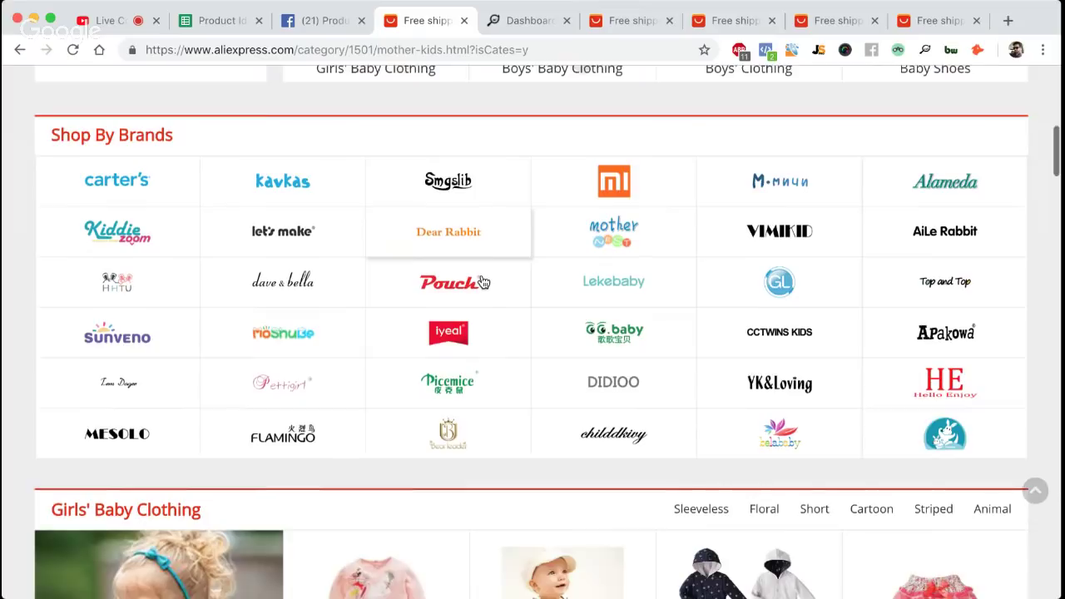
# Review the baby and children's clothing sections and the Baby Shoes section of Mother & Kids
pyautogui.scroll(-7, 481, 281)
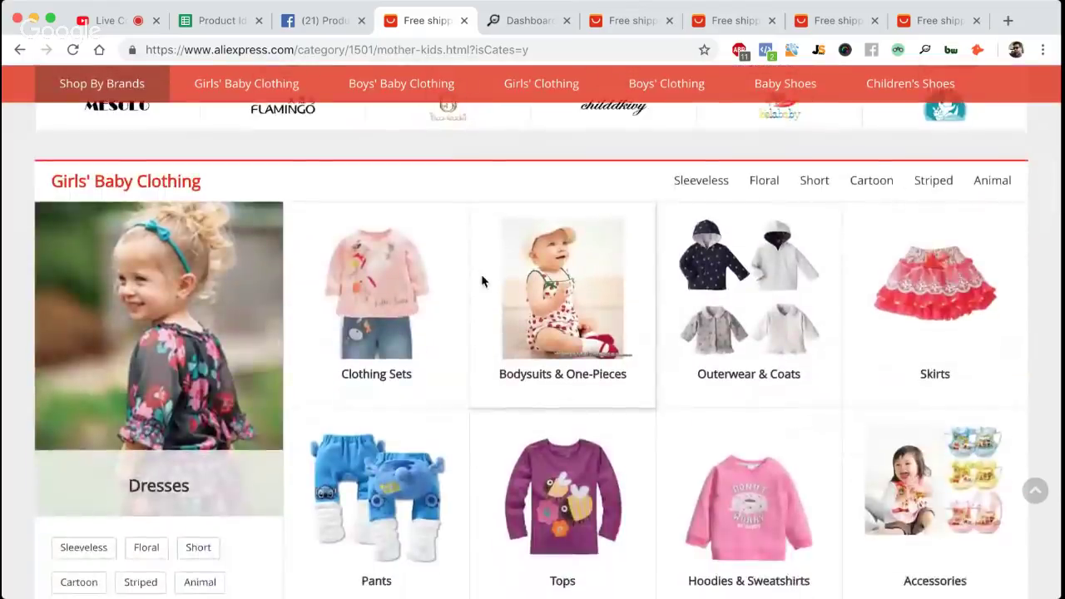
pyautogui.scroll(-1, 481, 281)
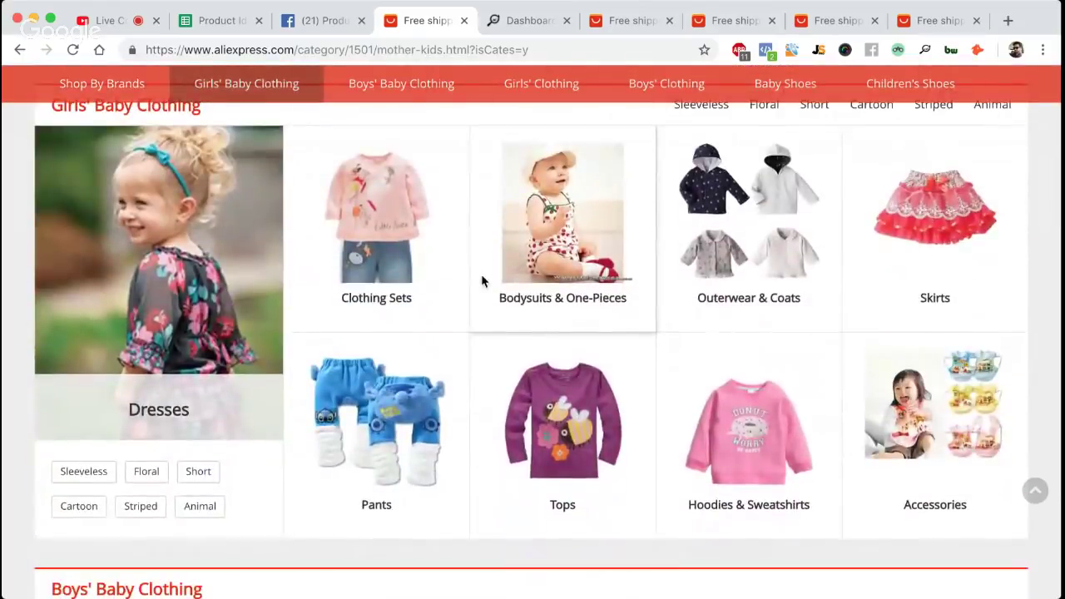
pyautogui.scroll(-1, 481, 280)
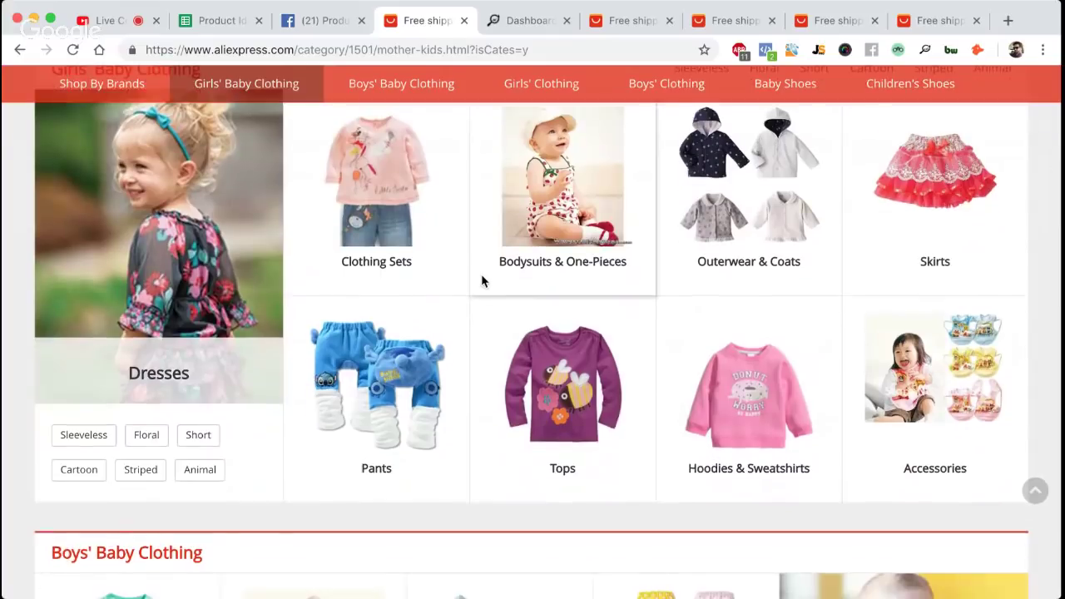
pyautogui.scroll(-1, 481, 281)
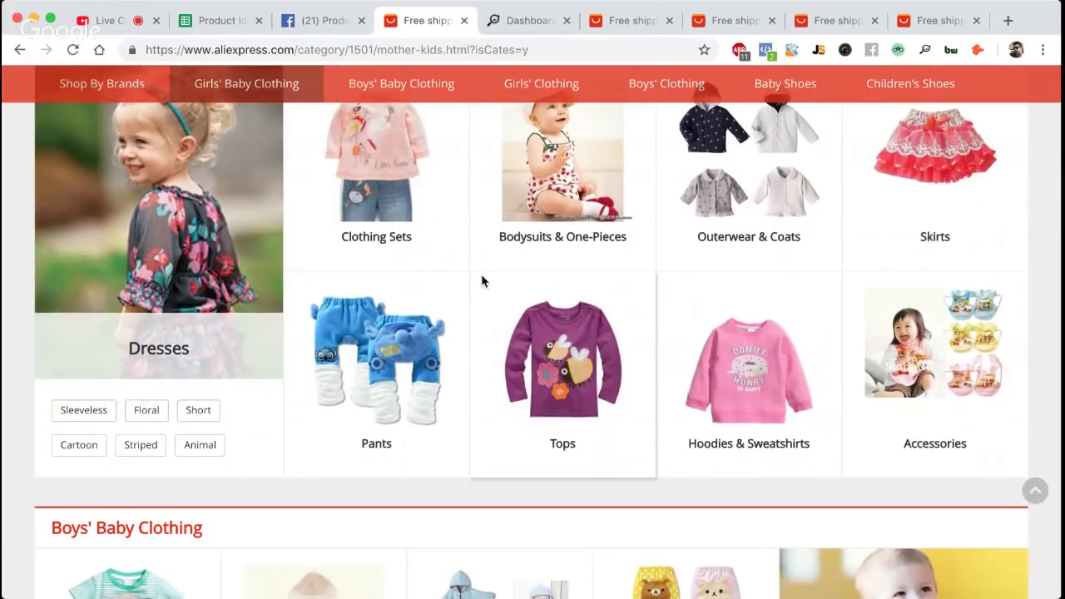
pyautogui.scroll(-4, 481, 280)
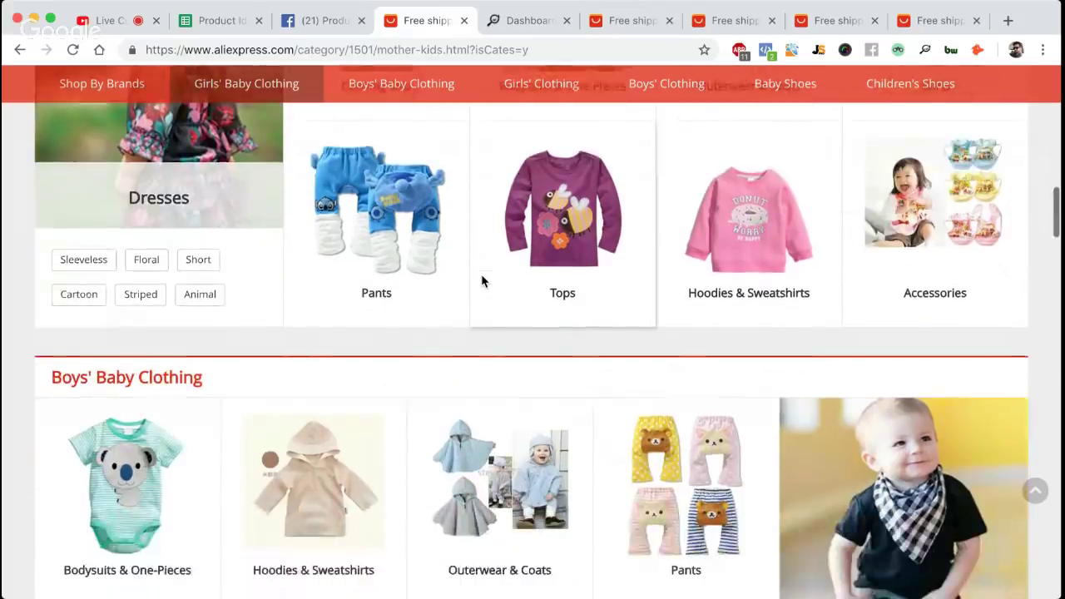
pyautogui.scroll(-3, 481, 280)
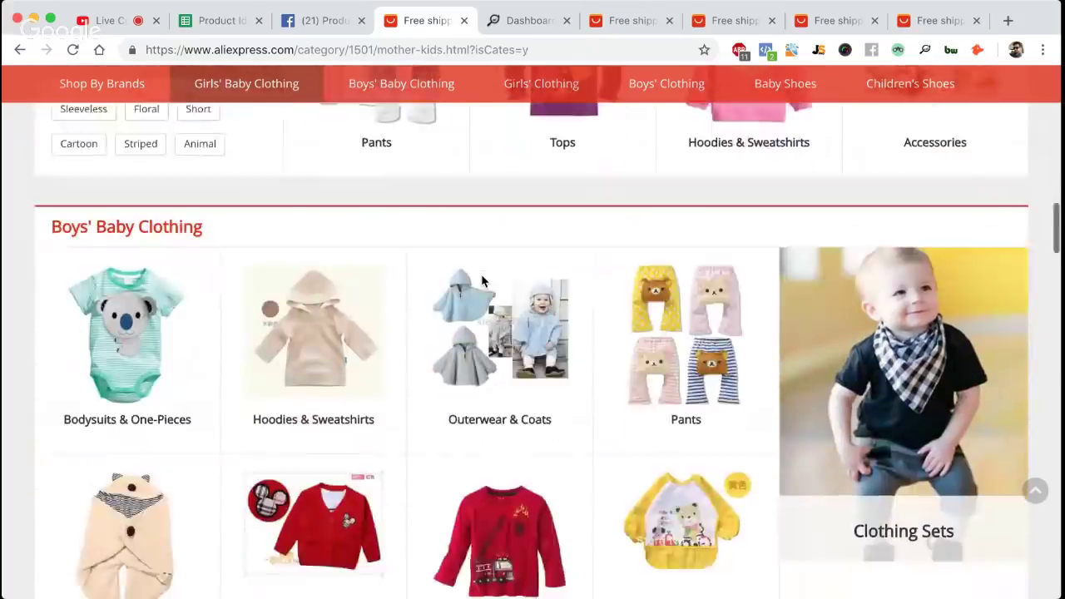
pyautogui.scroll(-1, 481, 282)
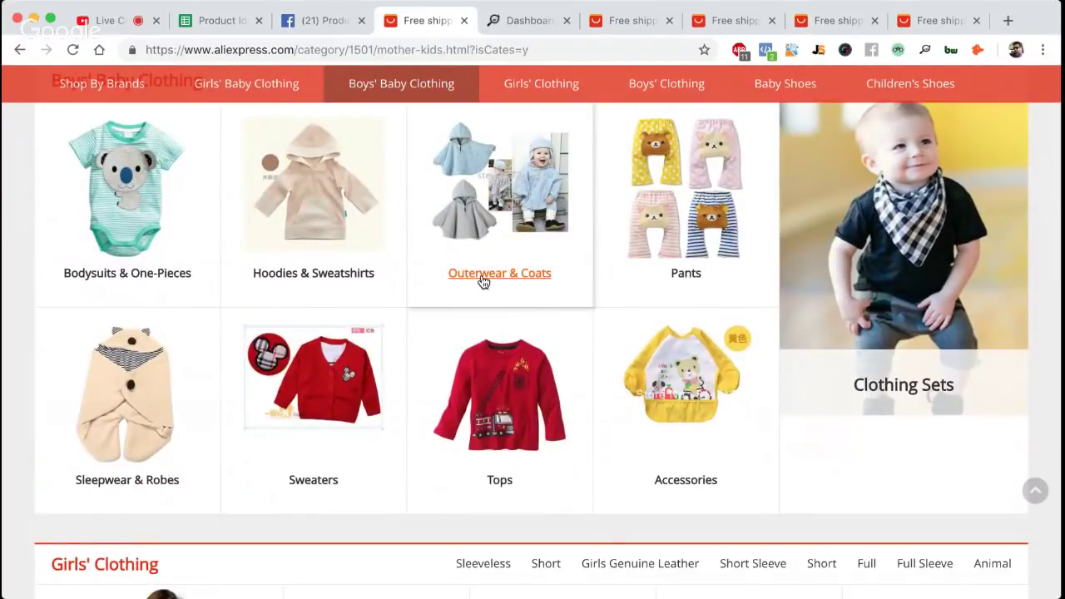
pyautogui.scroll(-11, 515, 341)
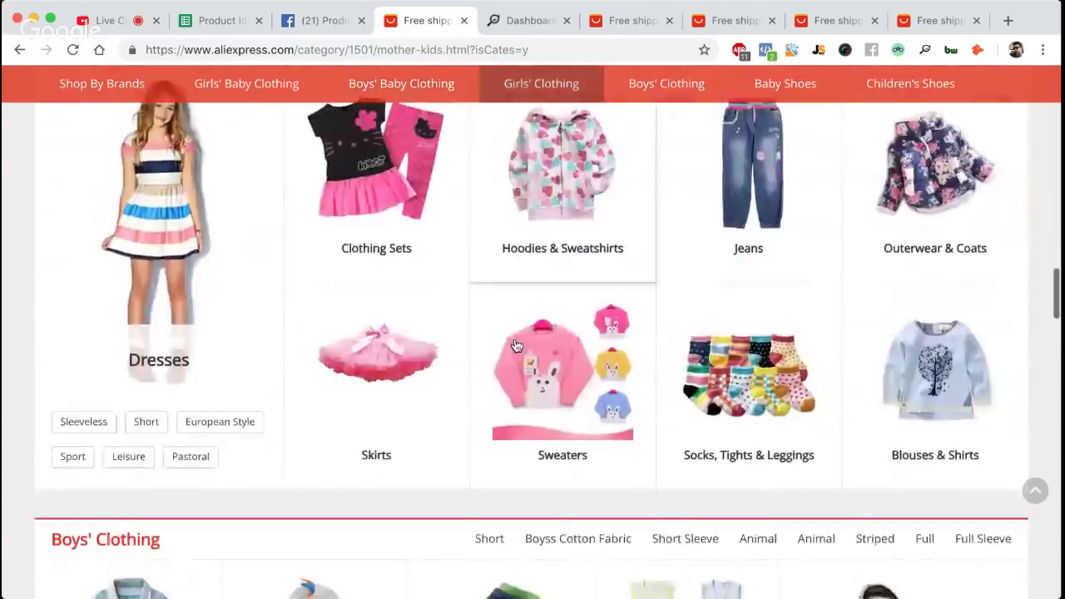
pyautogui.scroll(-10, 516, 345)
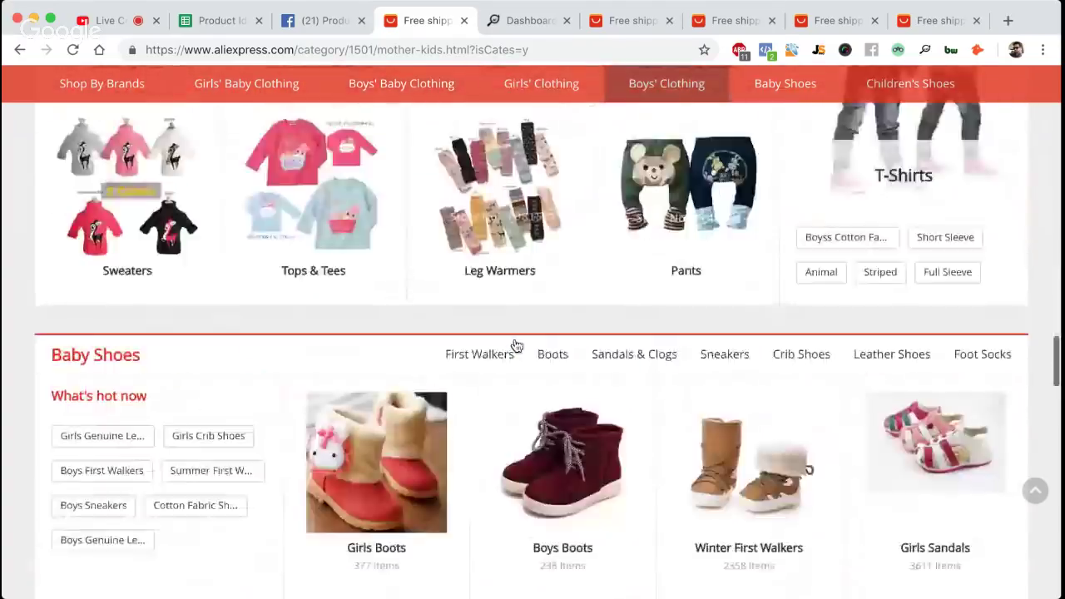
pyautogui.scroll(-3, 516, 345)
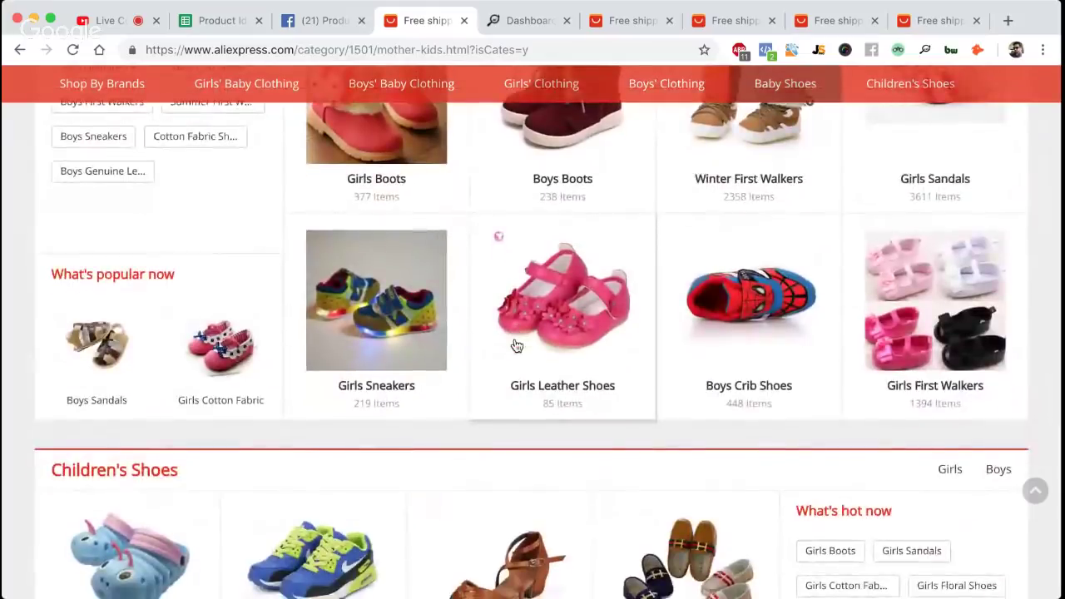
# Check the Children's Shoes, Baby Care and More Category sections for further baby product types
pyautogui.scroll(-5, 517, 345)
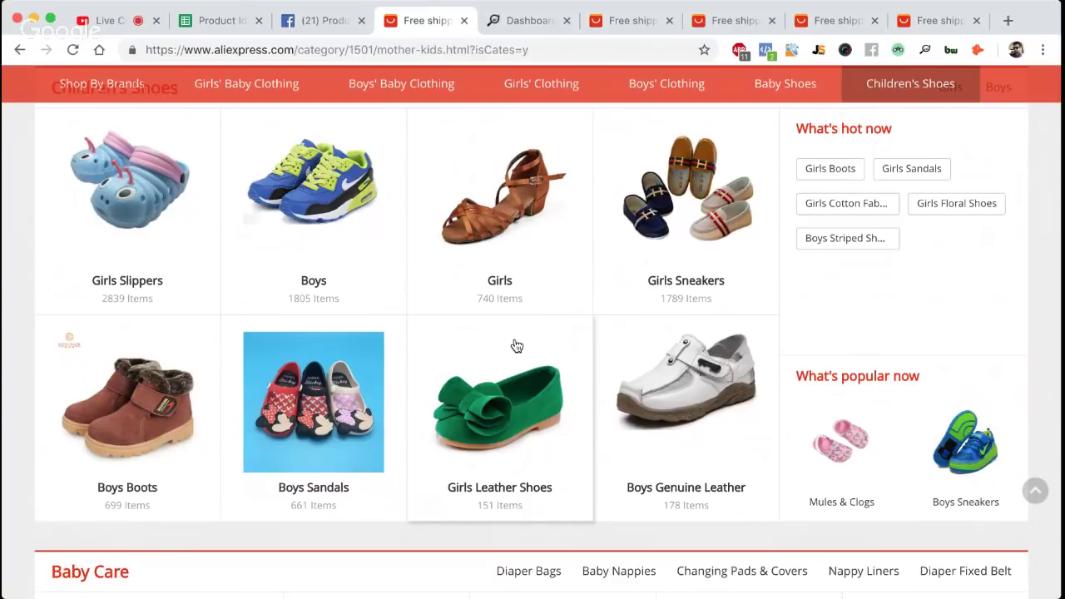
pyautogui.scroll(-4, 516, 346)
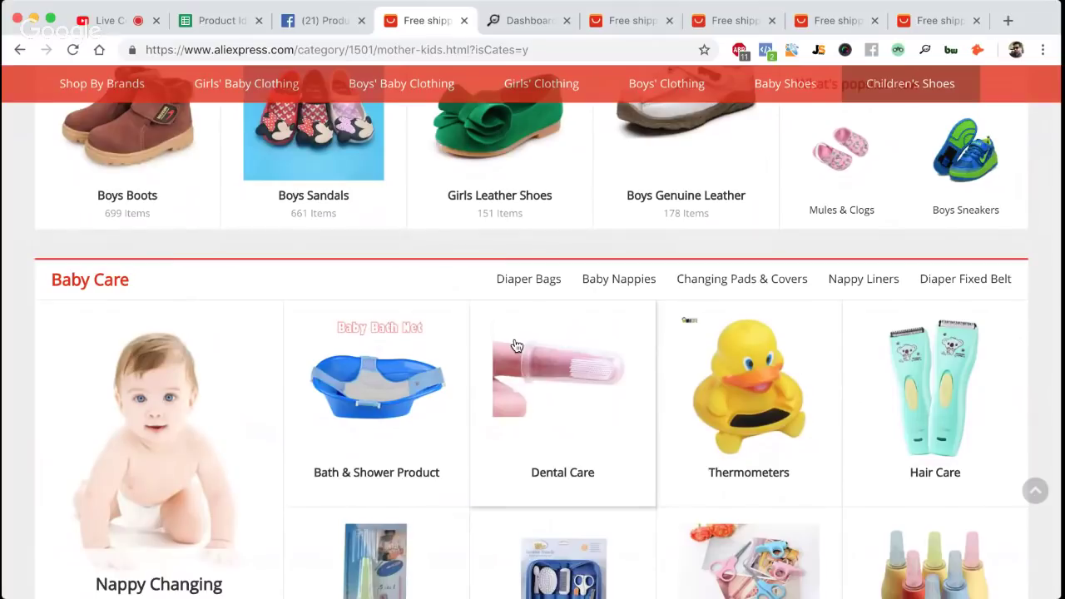
pyautogui.scroll(-3, 516, 345)
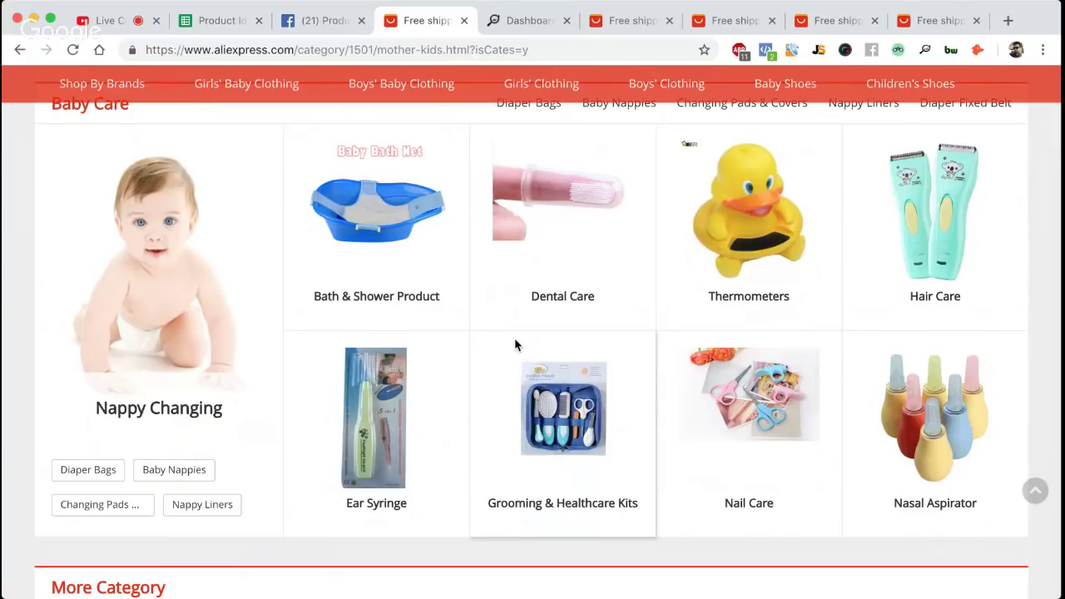
pyautogui.scroll(-5, 515, 338)
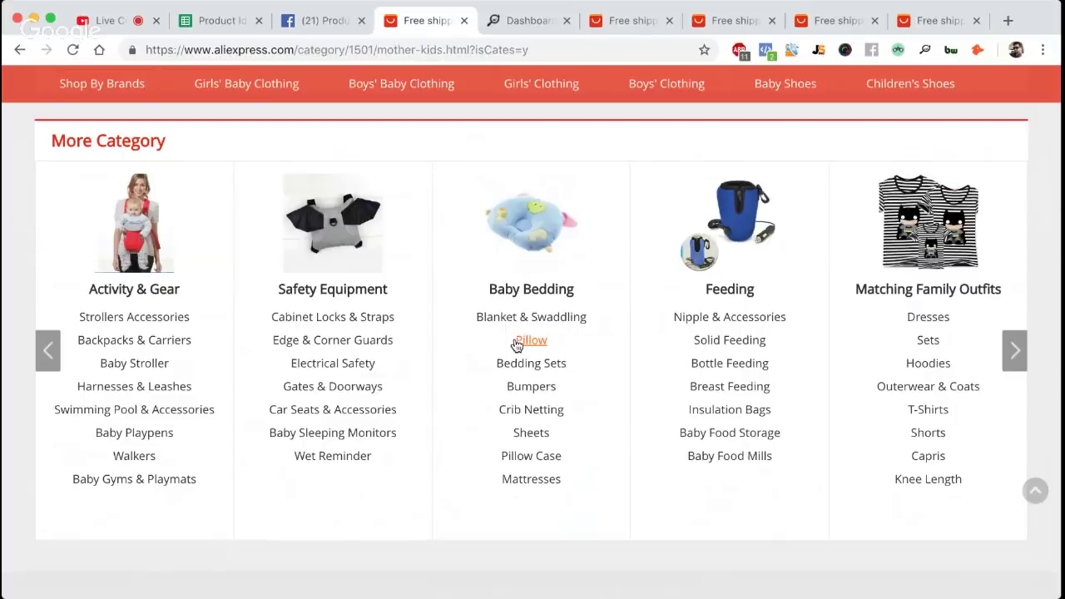
# Switch to the Super Ali dashboard and review the search filters and the baby toy products with videos
pyautogui.hotkey('ctrl', 'Tab')
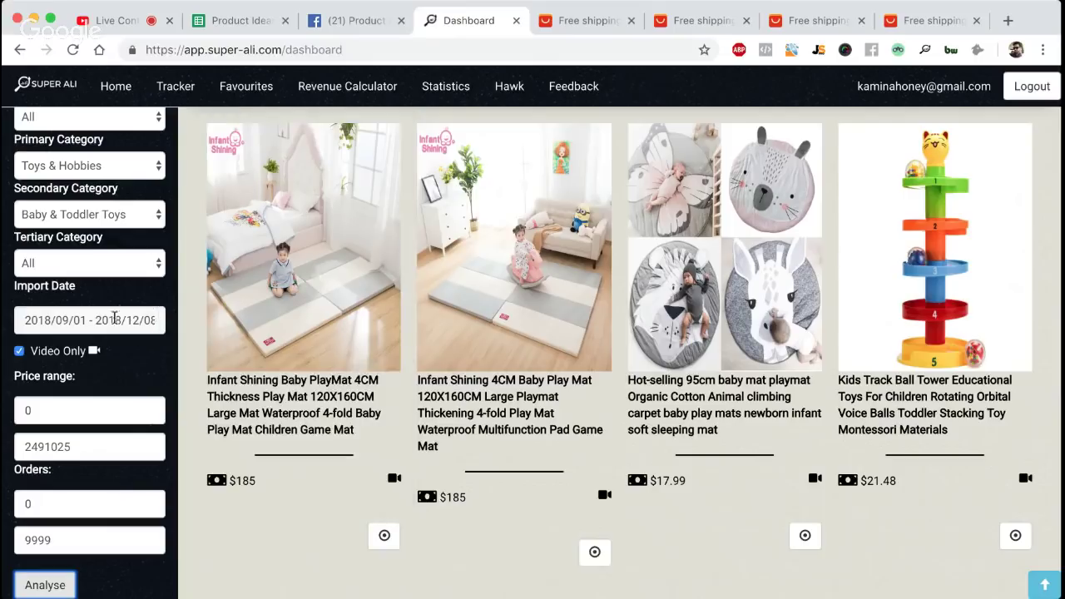
pyautogui.scroll(1, 96, 323)
pyautogui.scroll(2, 96, 322)
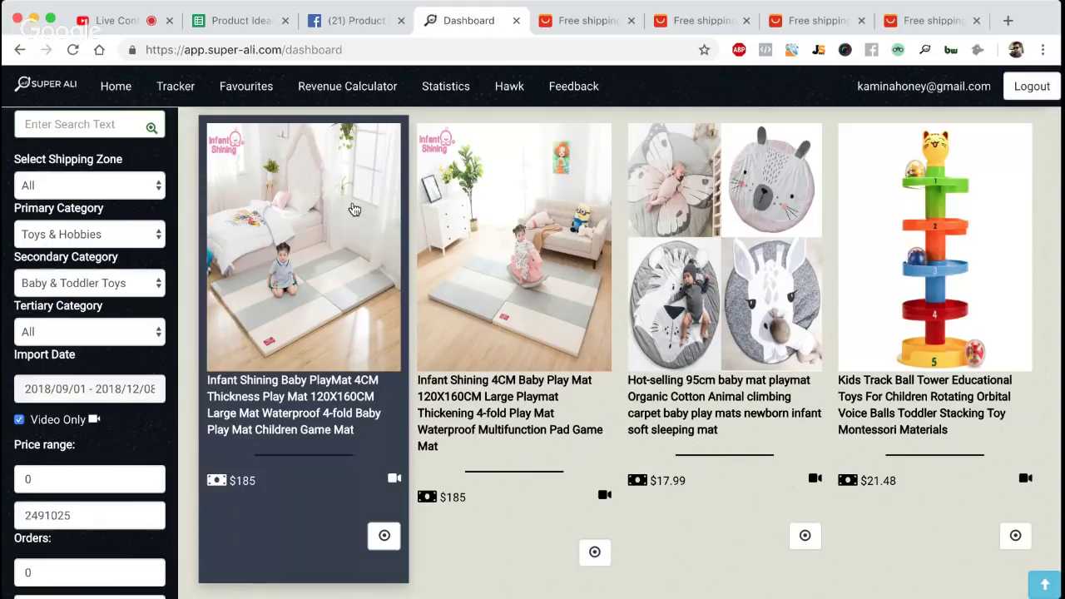
pyautogui.scroll(1, 353, 209)
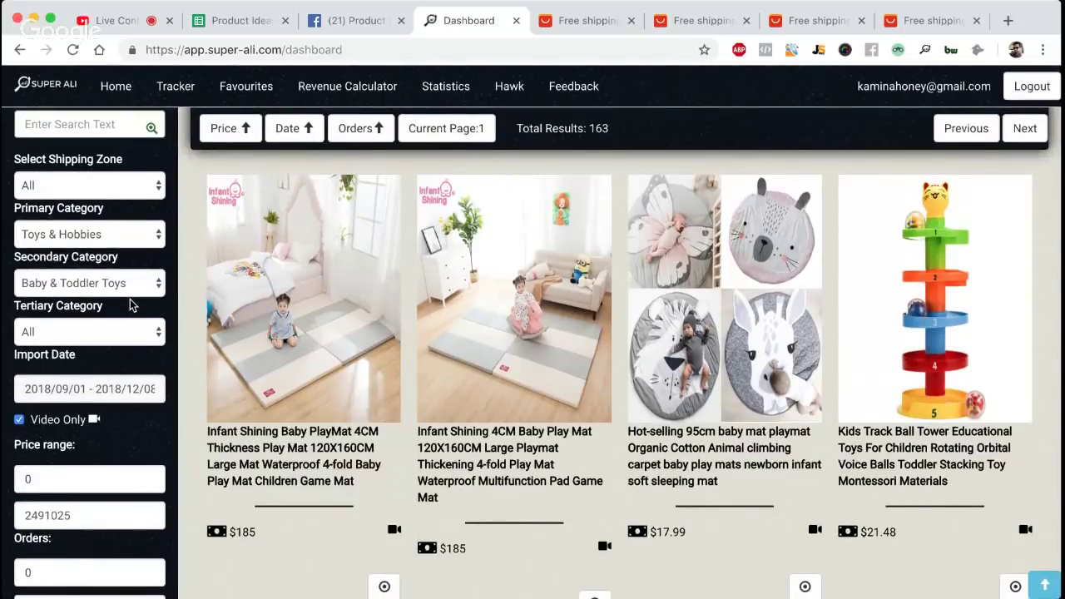
# Check the Facebook livestream post for new comments, then return to the Super Ali dashboard
pyautogui.scroll(-2, 129, 306)
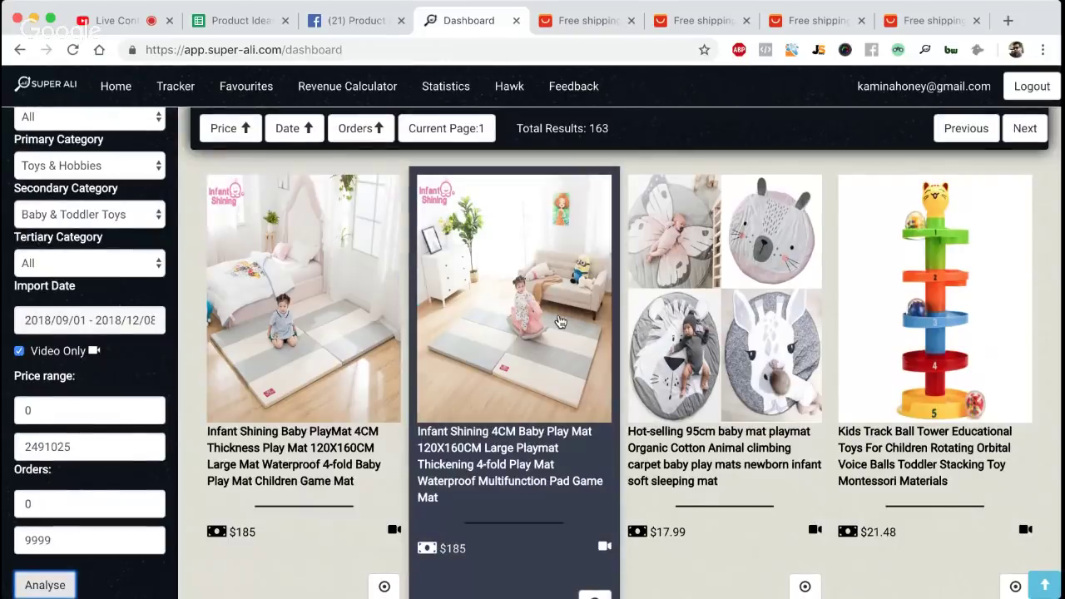
pyautogui.click(349, 21)
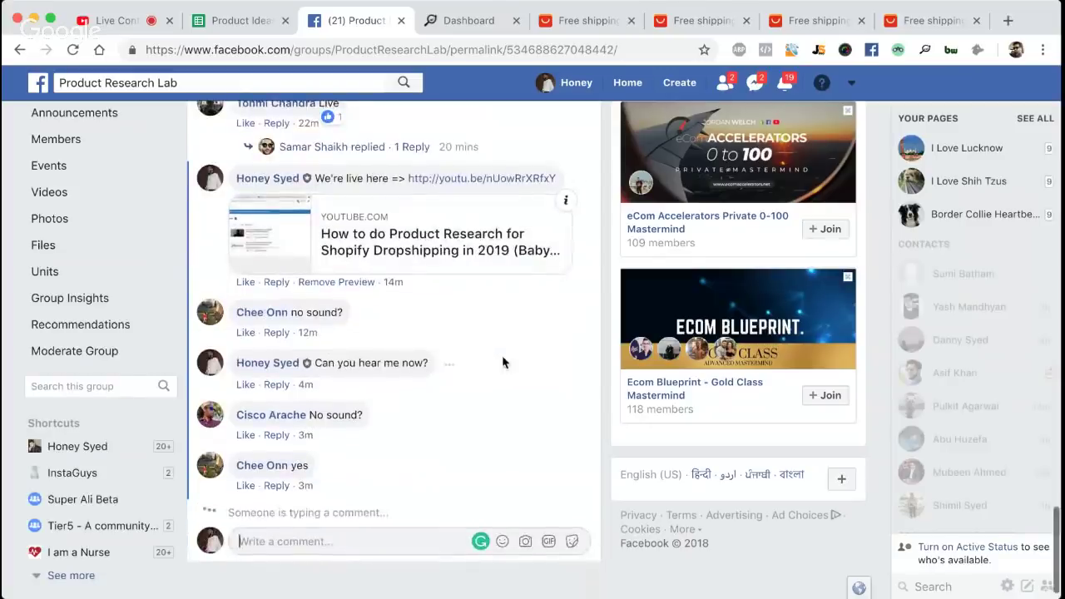
pyautogui.click(471, 21)
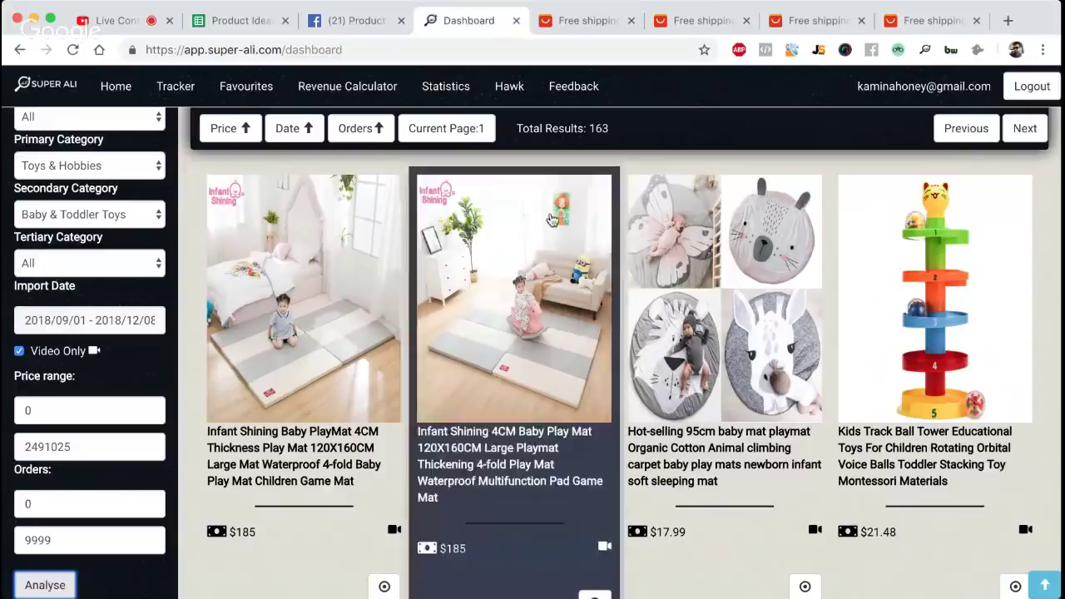
# Browse the baby toy video products and open the colorful molar teether ball's product page in a new tab
pyautogui.scroll(-1, 551, 219)
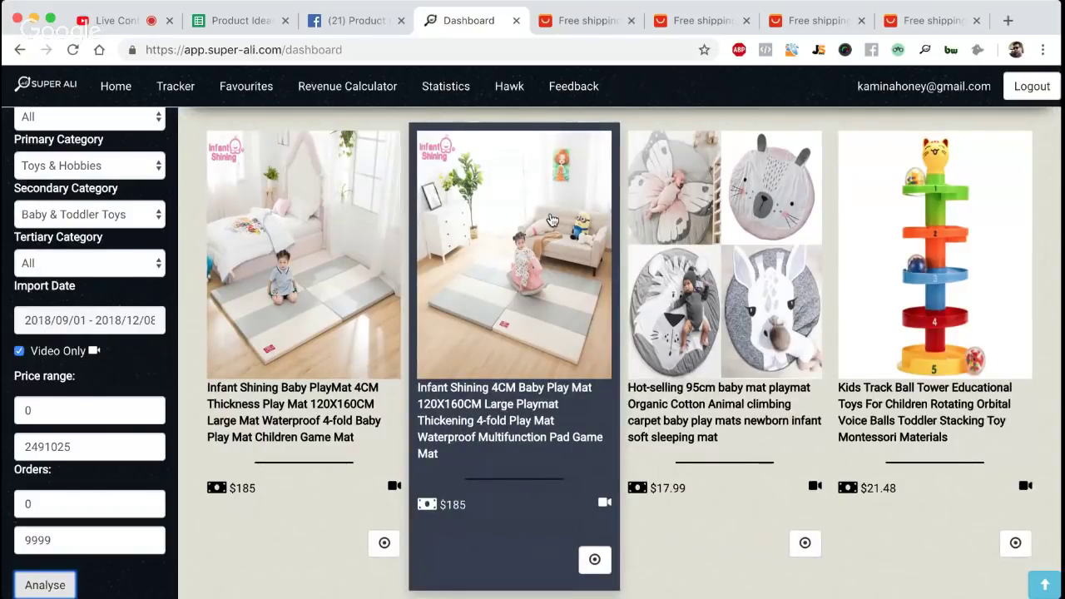
pyautogui.scroll(1, 551, 219)
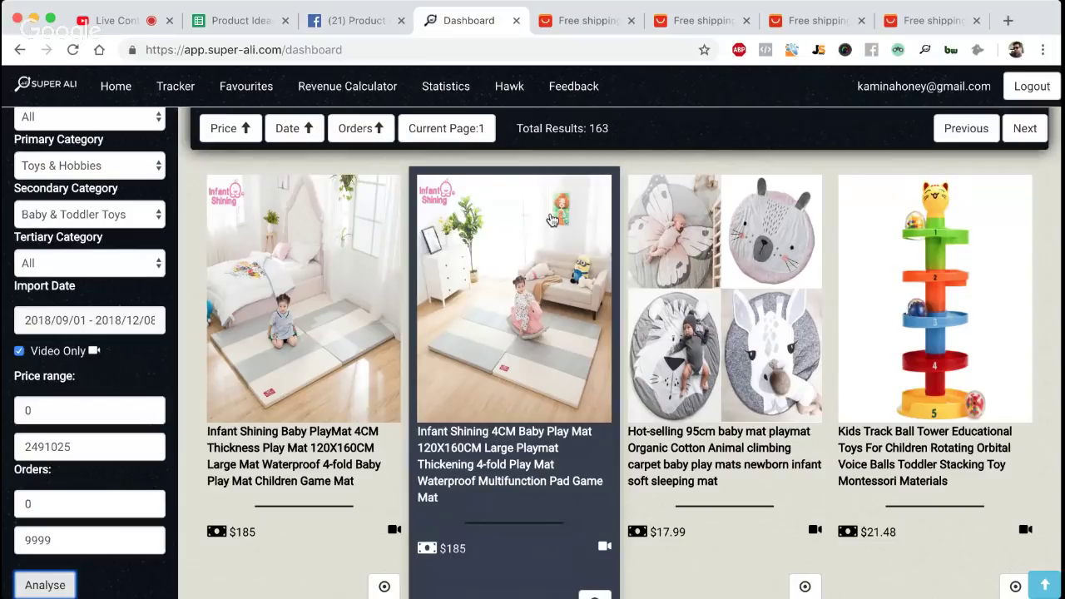
pyautogui.scroll(-6, 552, 219)
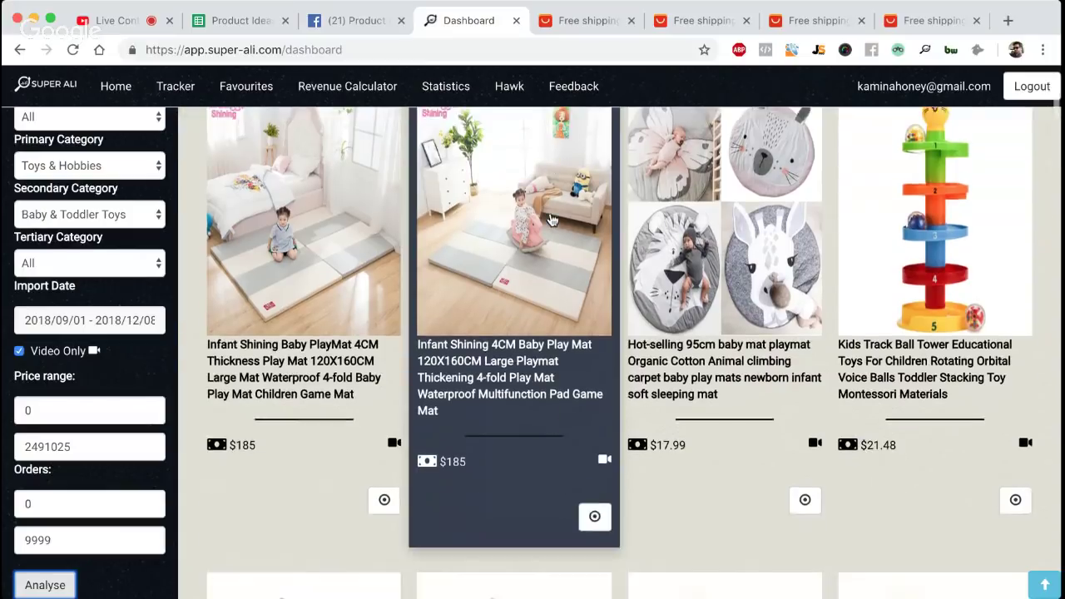
pyautogui.scroll(-5, 547, 287)
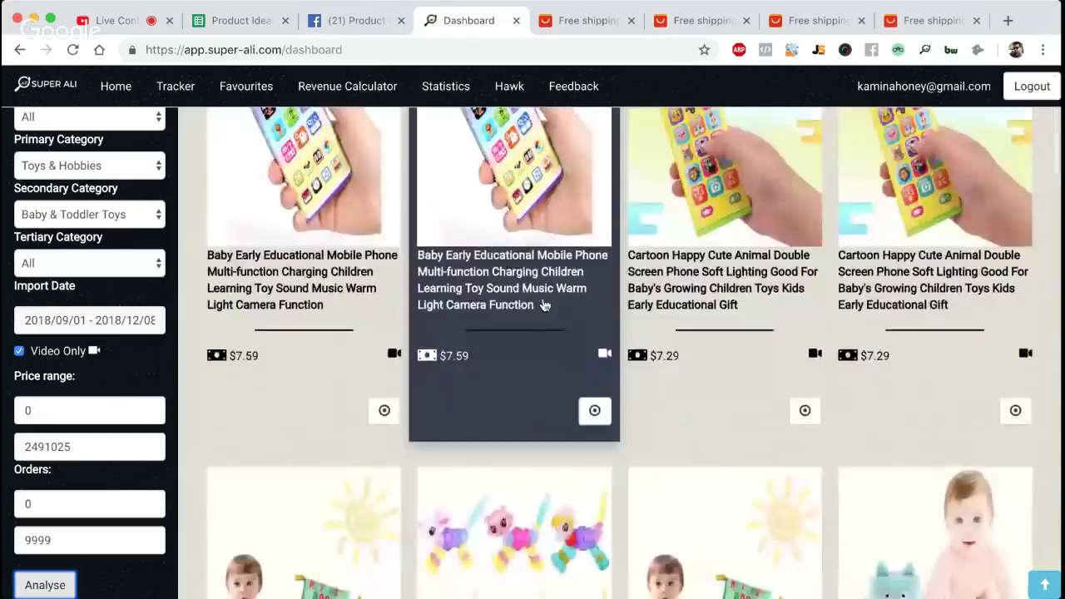
pyautogui.scroll(-1, 525, 339)
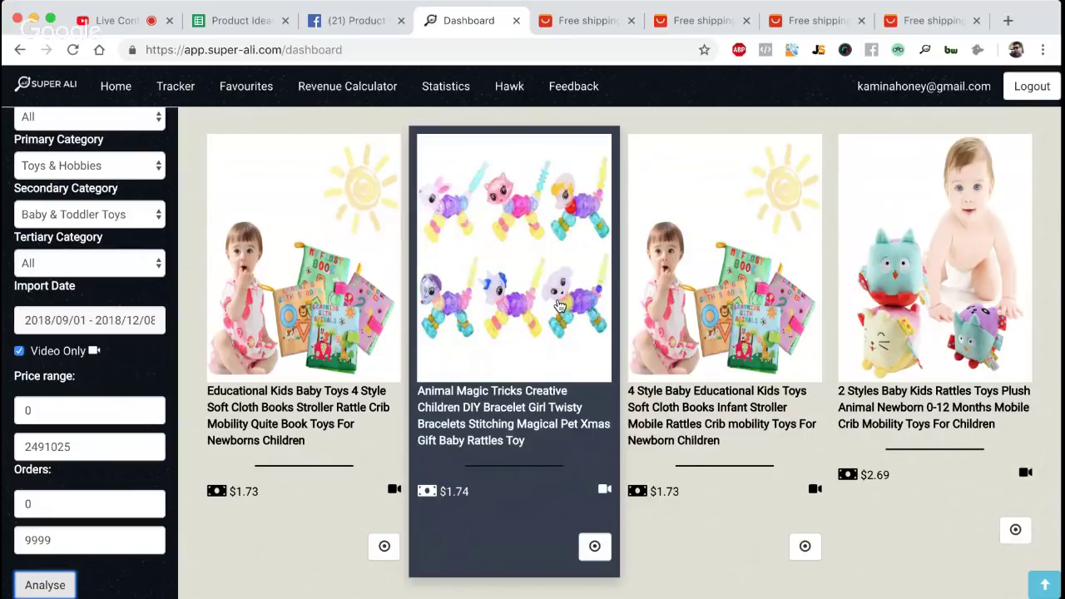
pyautogui.scroll(-15, 560, 307)
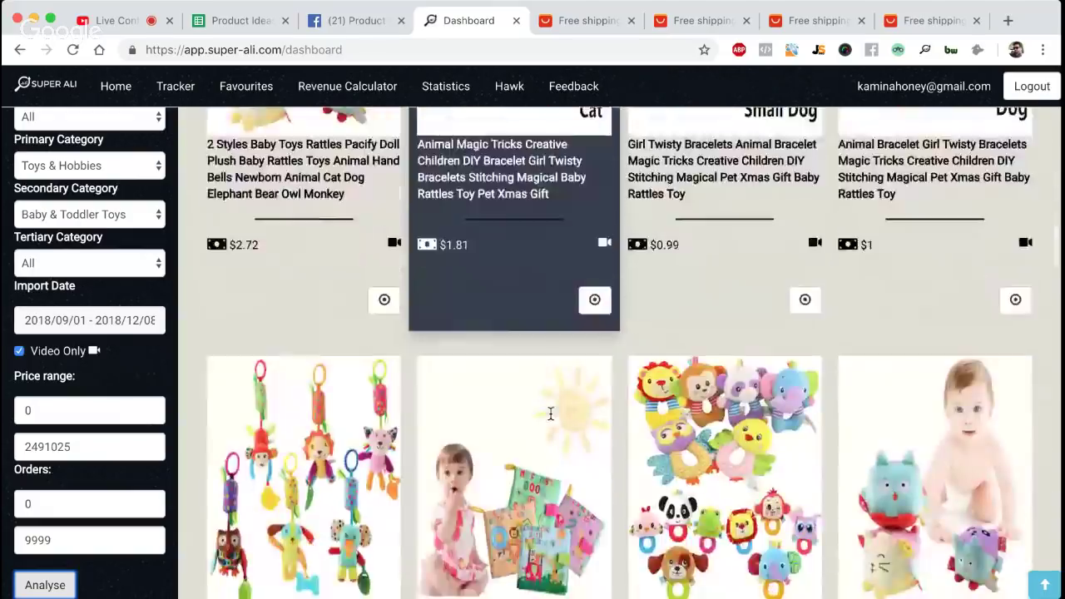
pyautogui.scroll(-5, 552, 421)
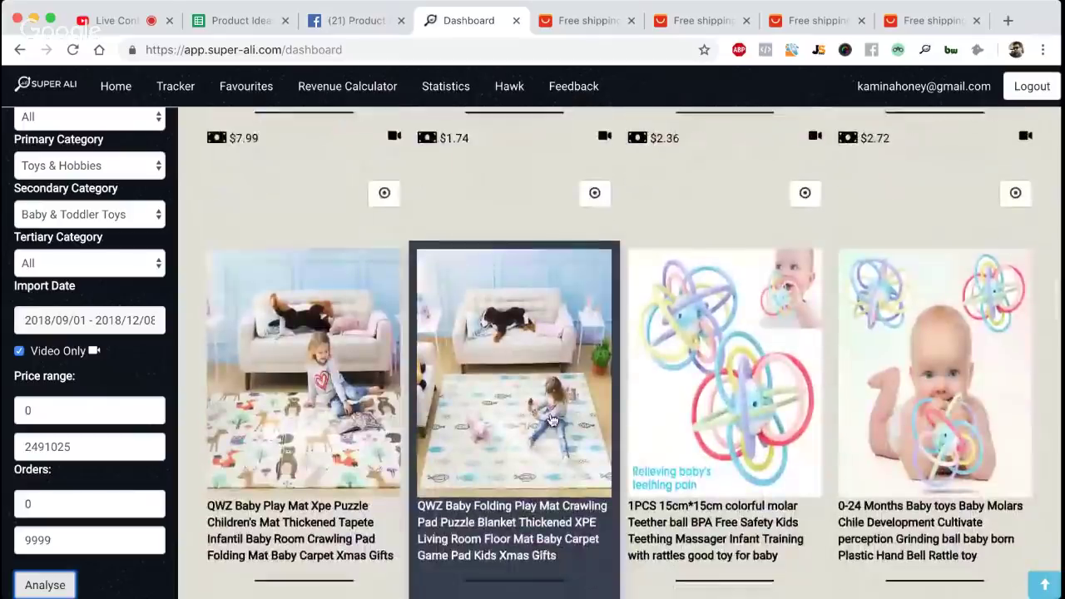
pyautogui.scroll(-1, 552, 421)
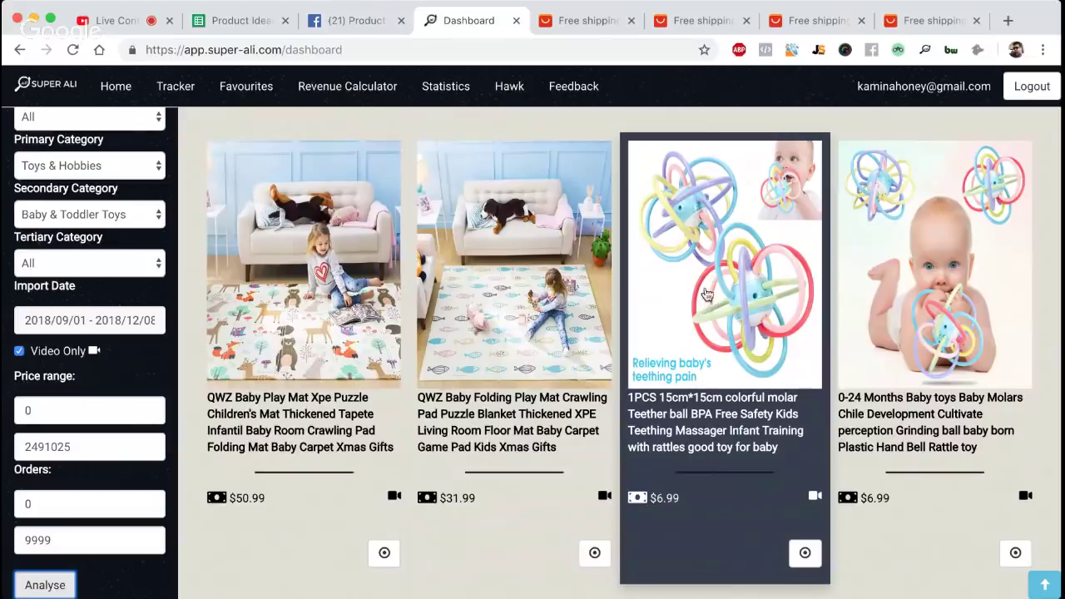
pyautogui.middleClick(706, 288)
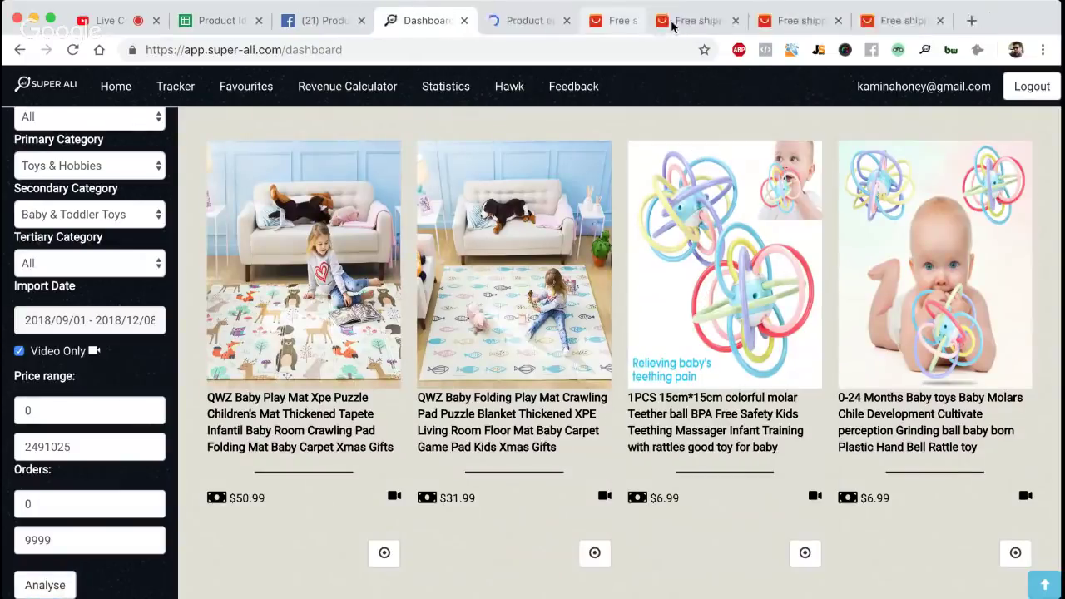
# Close the four AliExpress browser tabs, keeping the Super Ali dashboard and teether ball pages open
pyautogui.click(670, 21)
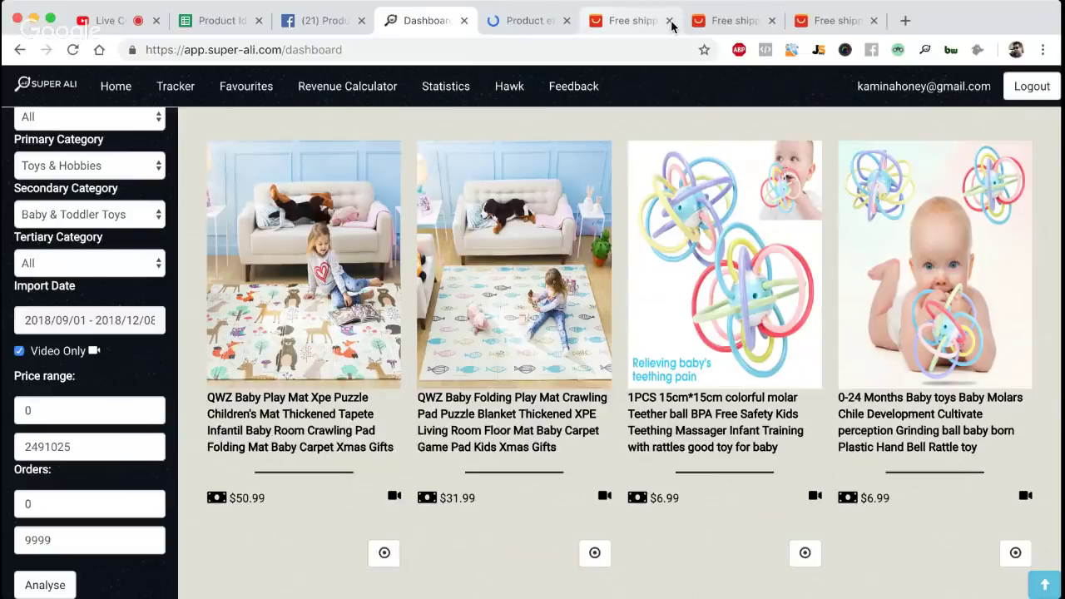
pyautogui.click(670, 21)
pyautogui.click(670, 21)
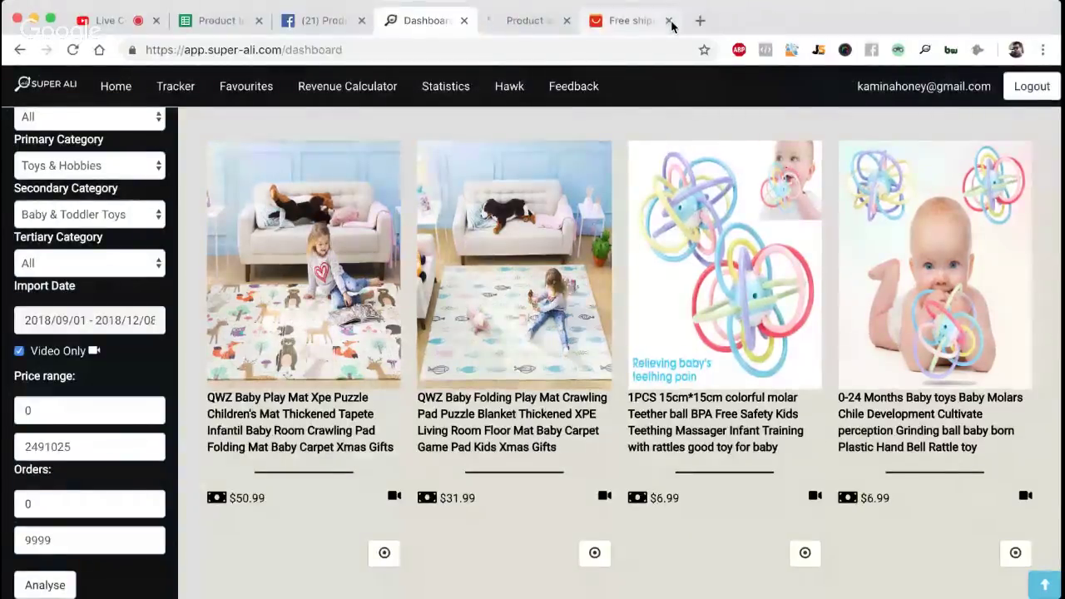
pyautogui.click(671, 20)
# Review the remaining baby and toddler toy video products through the end of the first results page
pyautogui.scroll(-1, 559, 323)
pyautogui.scroll(-1, 559, 323)
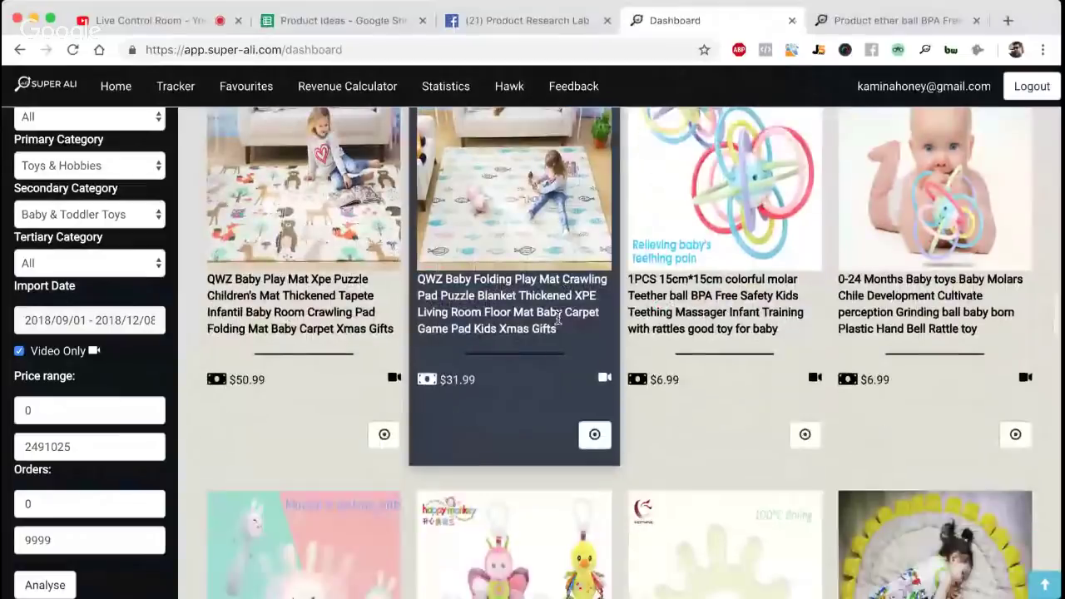
pyautogui.scroll(-1, 559, 318)
pyautogui.scroll(-3, 558, 318)
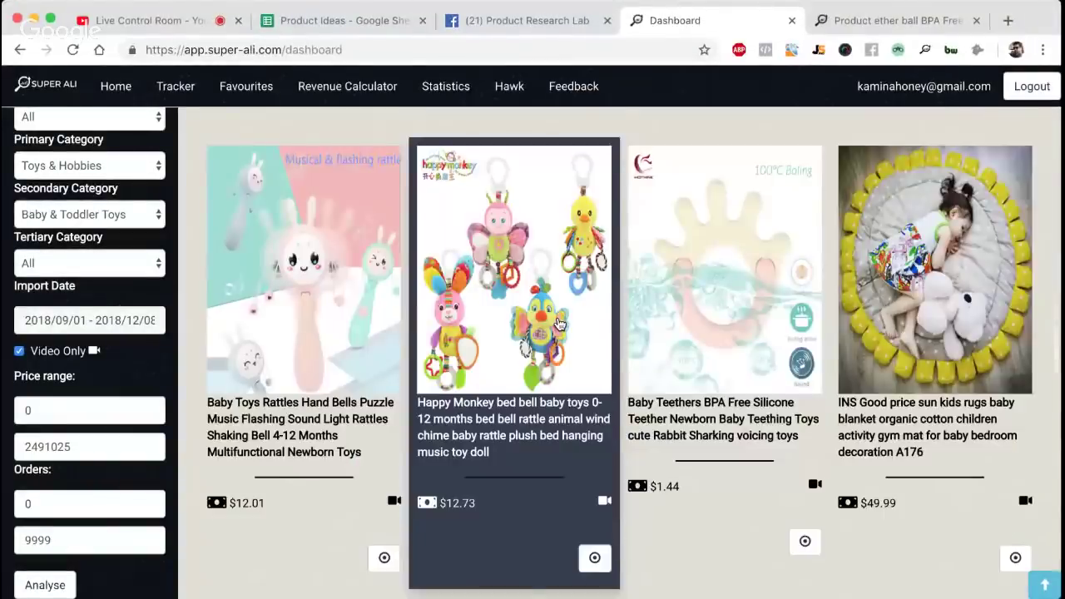
pyautogui.scroll(-4, 560, 323)
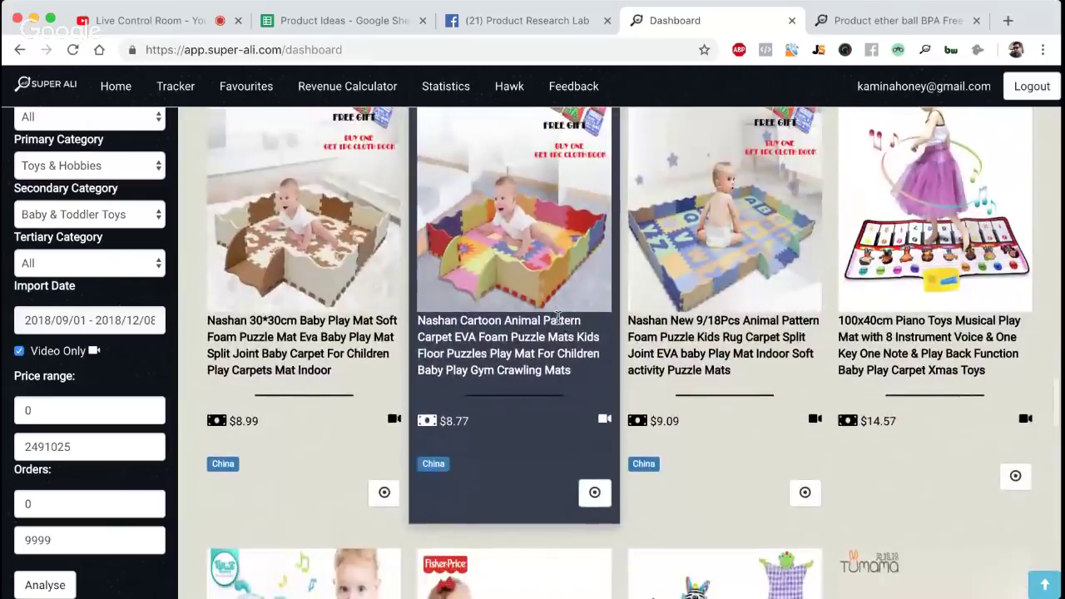
pyautogui.scroll(-1, 557, 317)
pyautogui.scroll(-1, 558, 317)
pyautogui.scroll(-4, 558, 323)
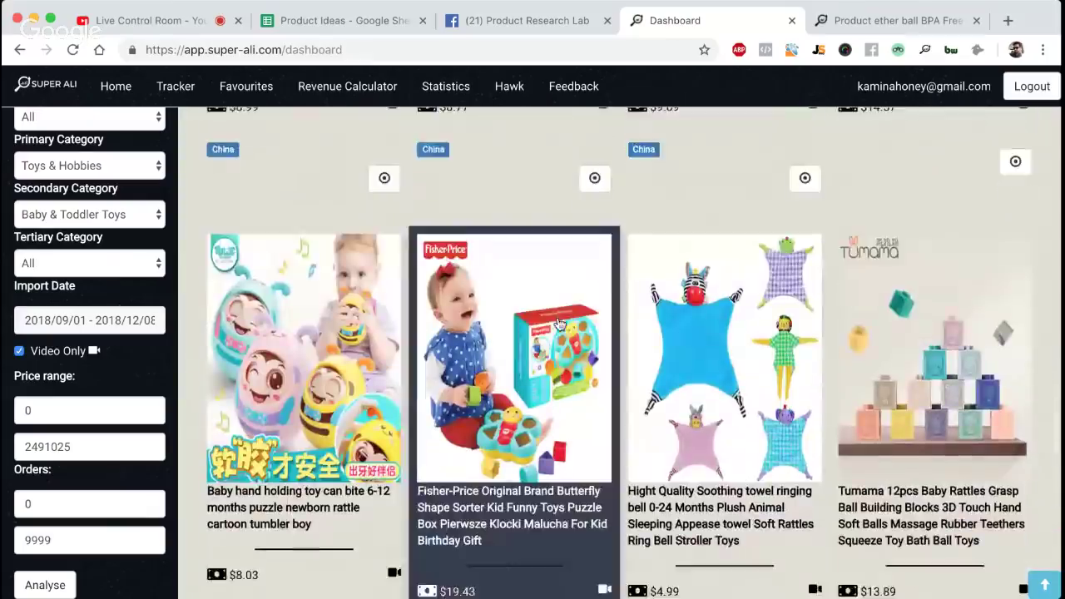
pyautogui.scroll(-2, 557, 317)
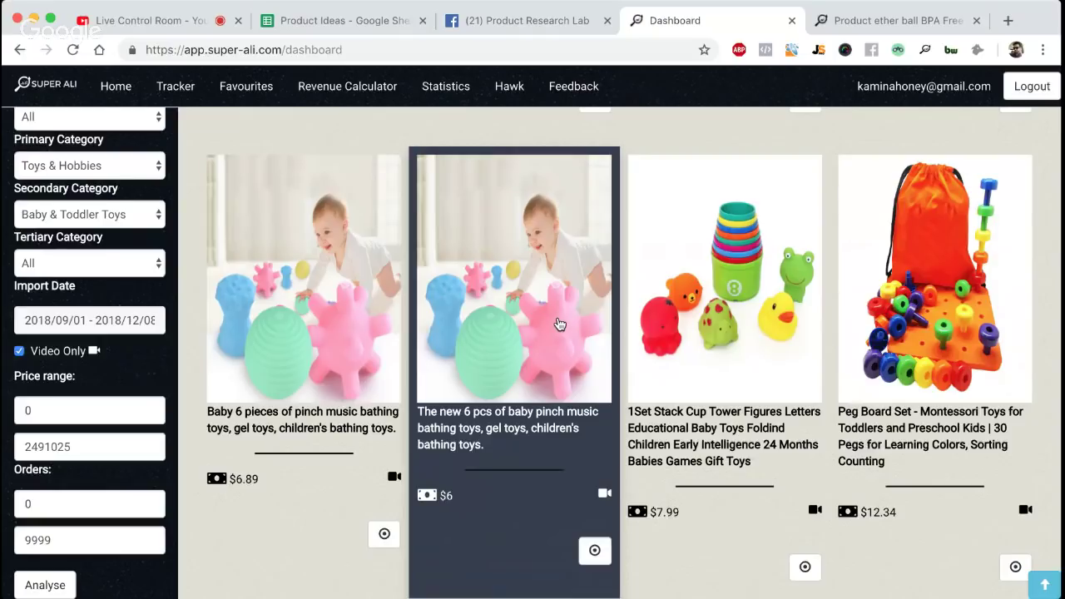
pyautogui.scroll(-5, 559, 324)
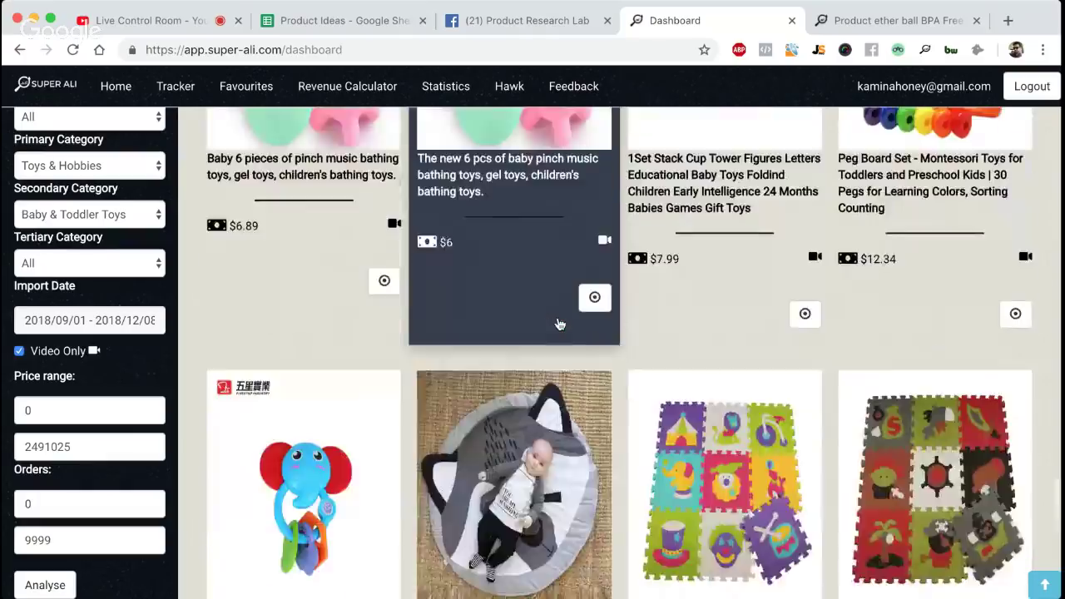
pyautogui.scroll(-2, 559, 324)
pyautogui.scroll(-3, 559, 324)
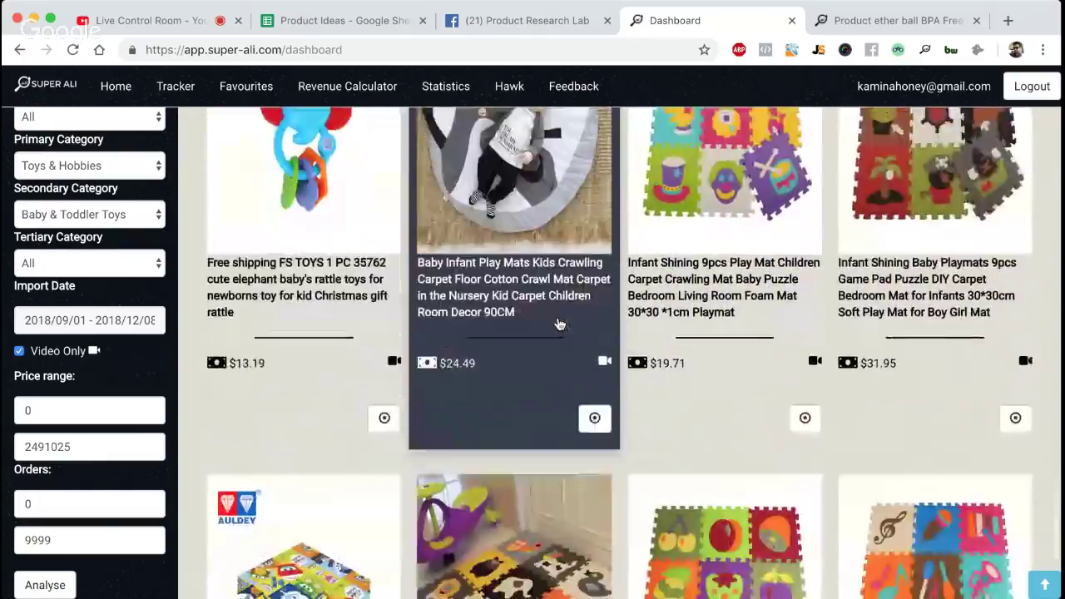
pyautogui.scroll(-2, 563, 439)
pyautogui.scroll(-3, 562, 440)
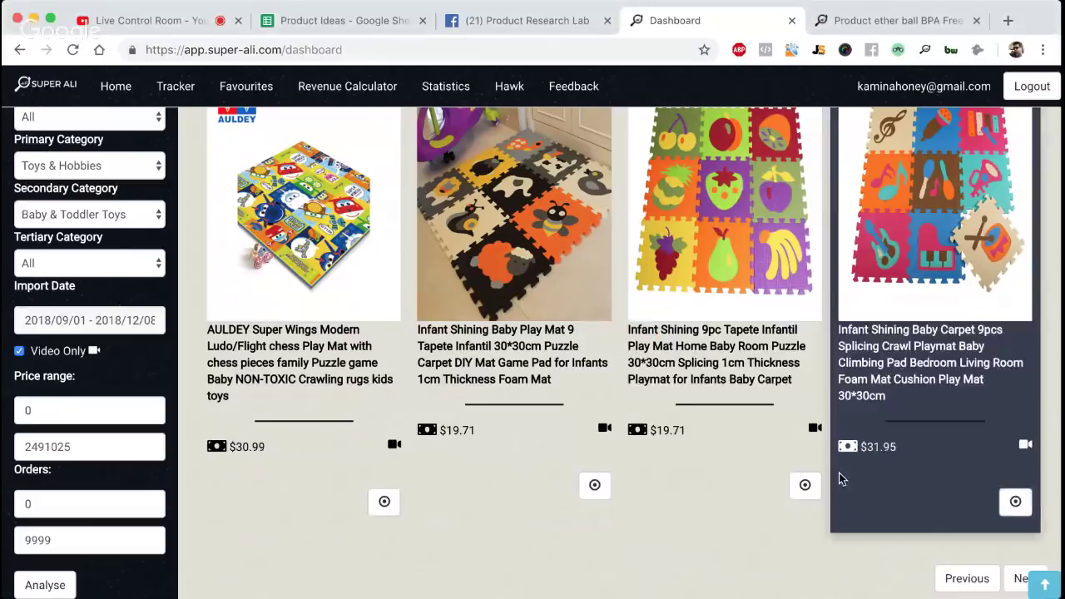
# Go to the second results page and examine its play mats, rattles, teethers and other baby toys with videos
pyautogui.click(1015, 584)
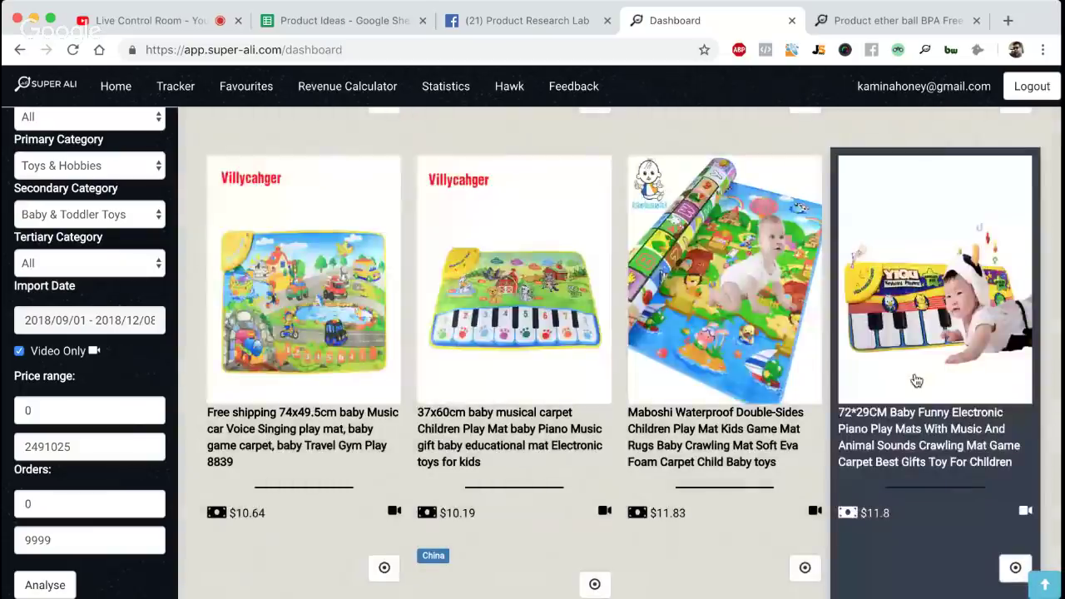
pyautogui.scroll(-5, 916, 379)
pyautogui.scroll(5, 915, 379)
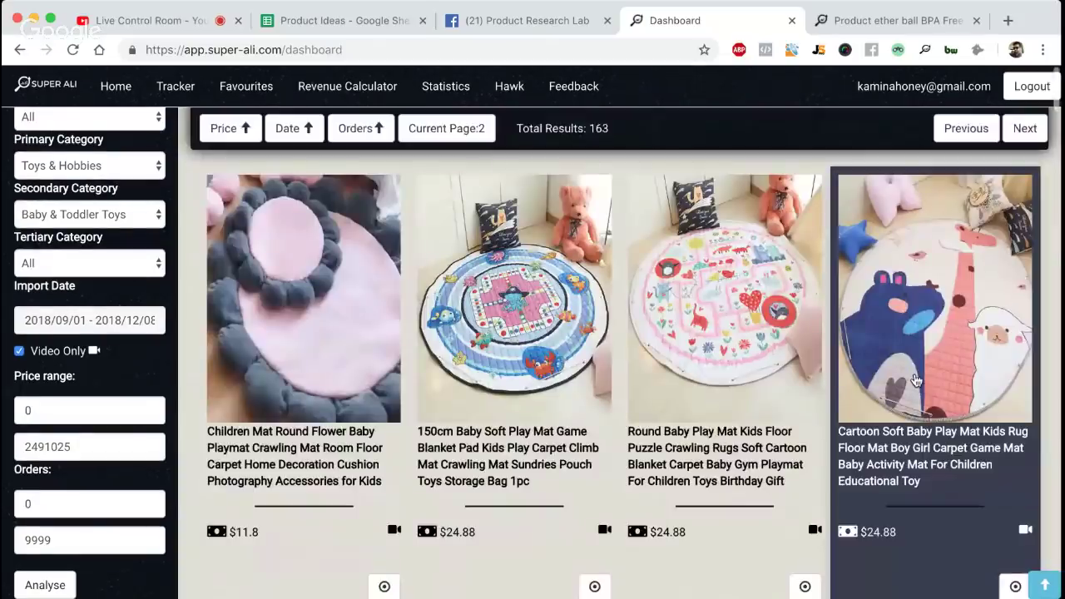
pyautogui.scroll(-4, 915, 379)
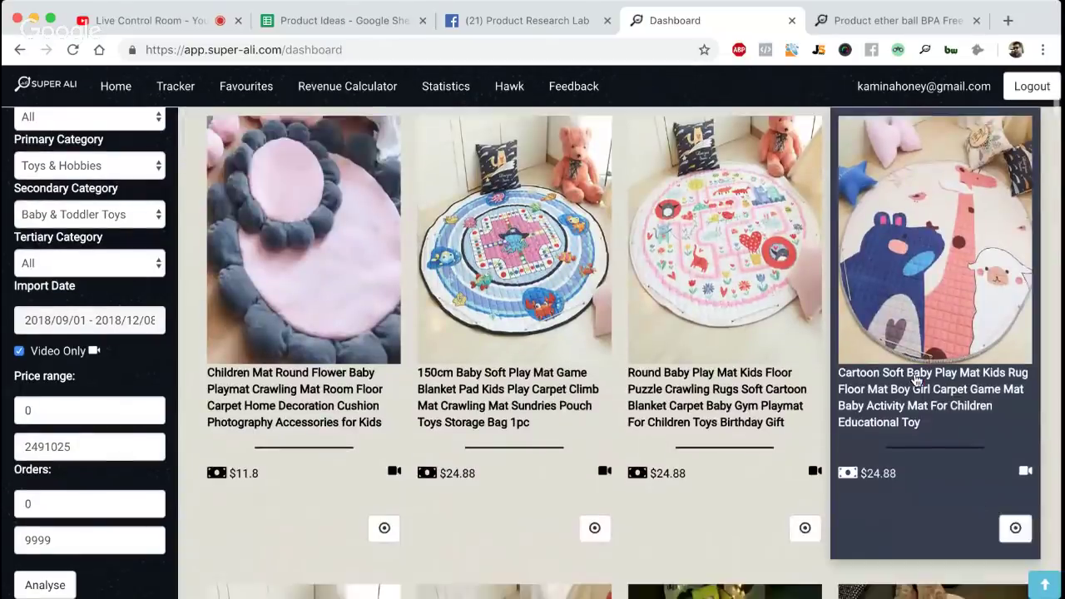
pyautogui.scroll(-8, 916, 380)
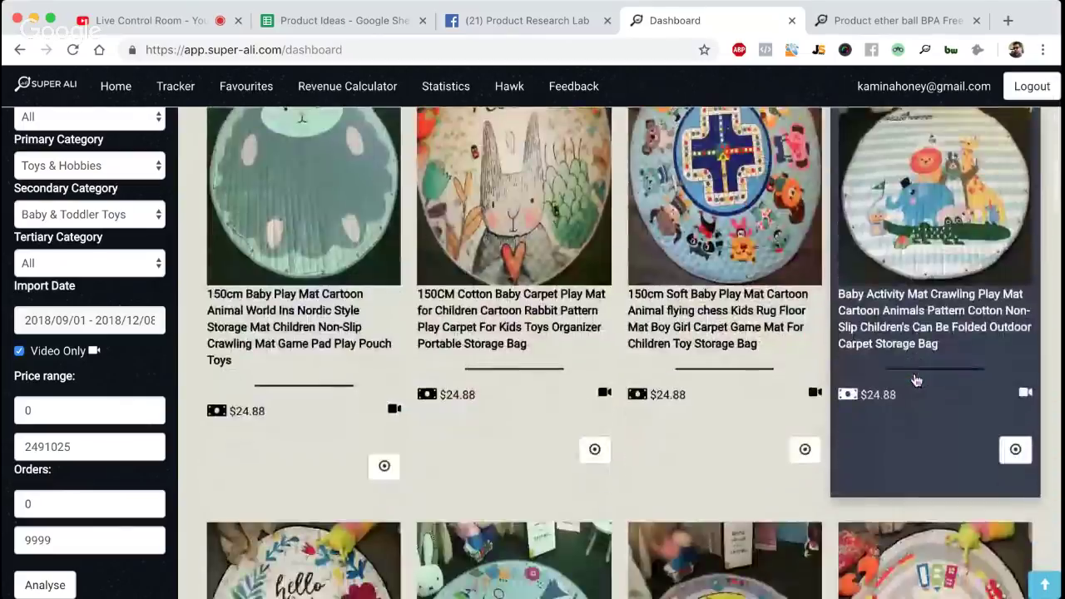
pyautogui.scroll(-5, 916, 380)
pyautogui.scroll(-4, 915, 380)
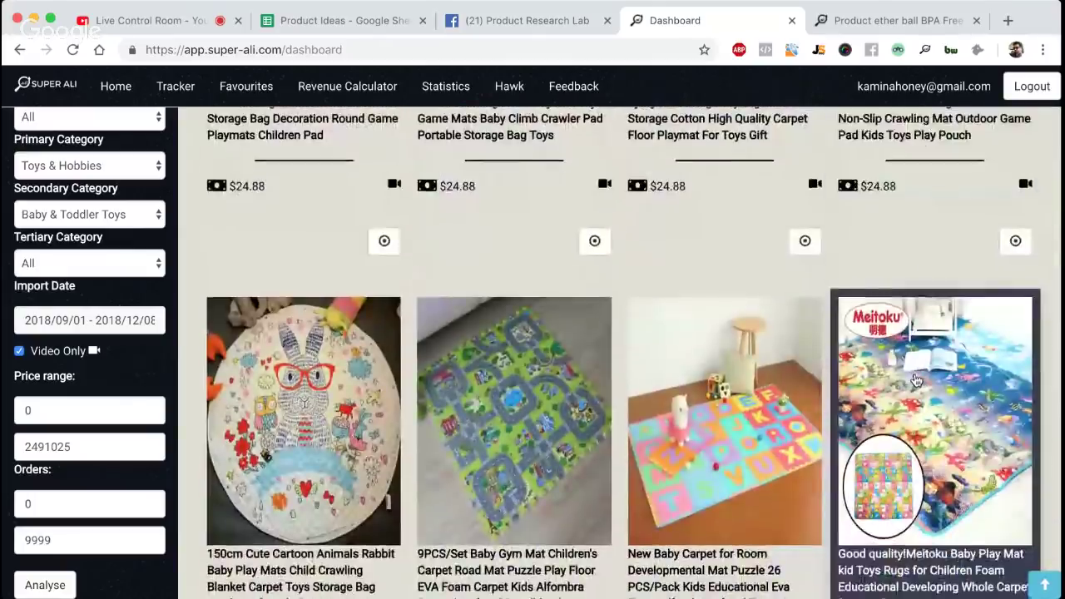
pyautogui.scroll(-4, 915, 380)
pyautogui.scroll(-3, 916, 376)
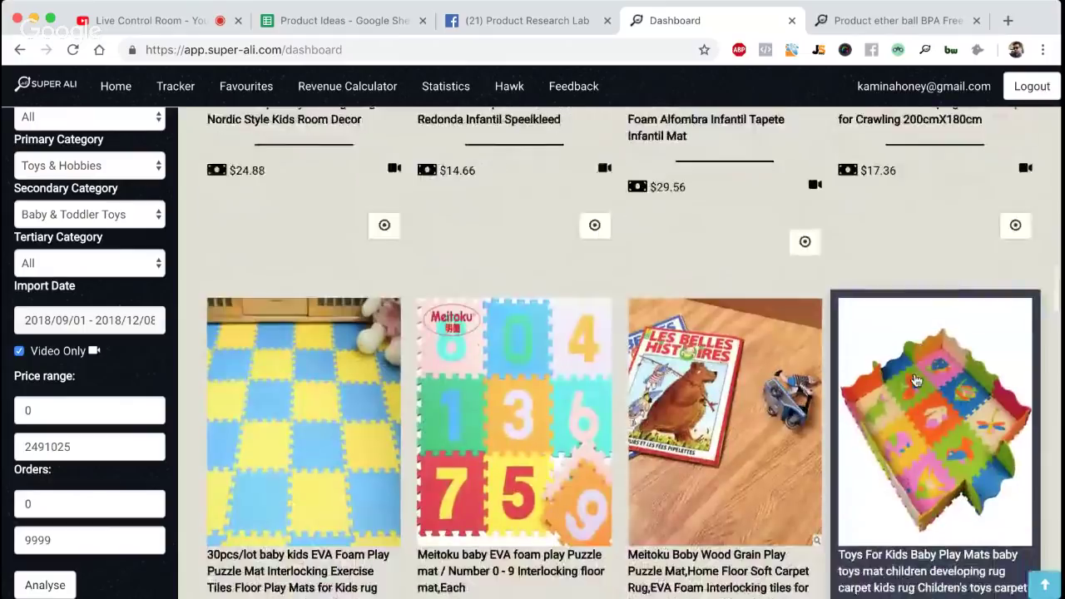
pyautogui.scroll(-6, 915, 380)
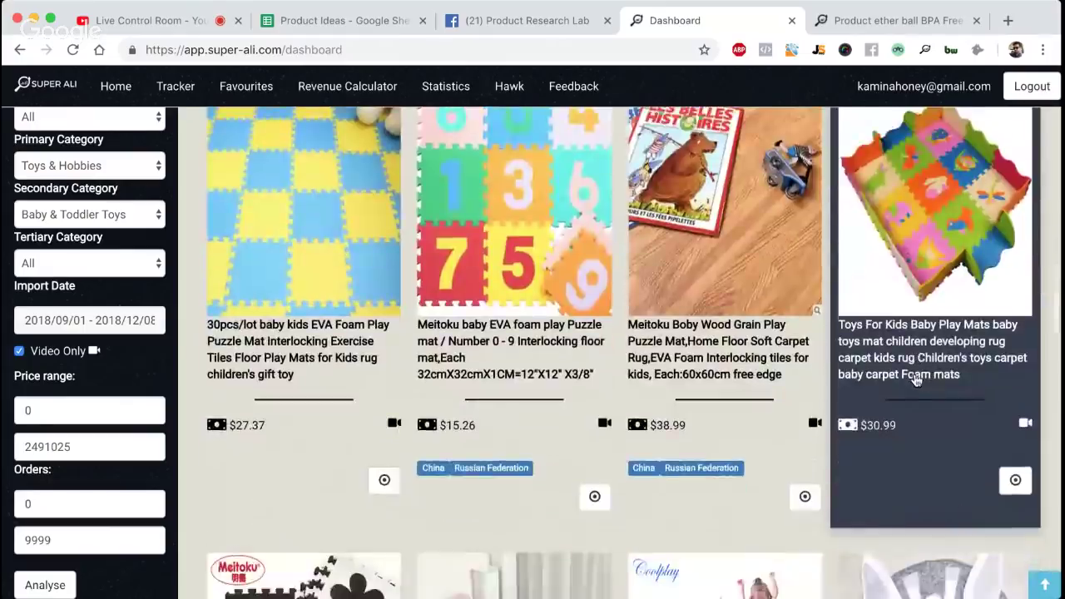
pyautogui.scroll(-5, 915, 374)
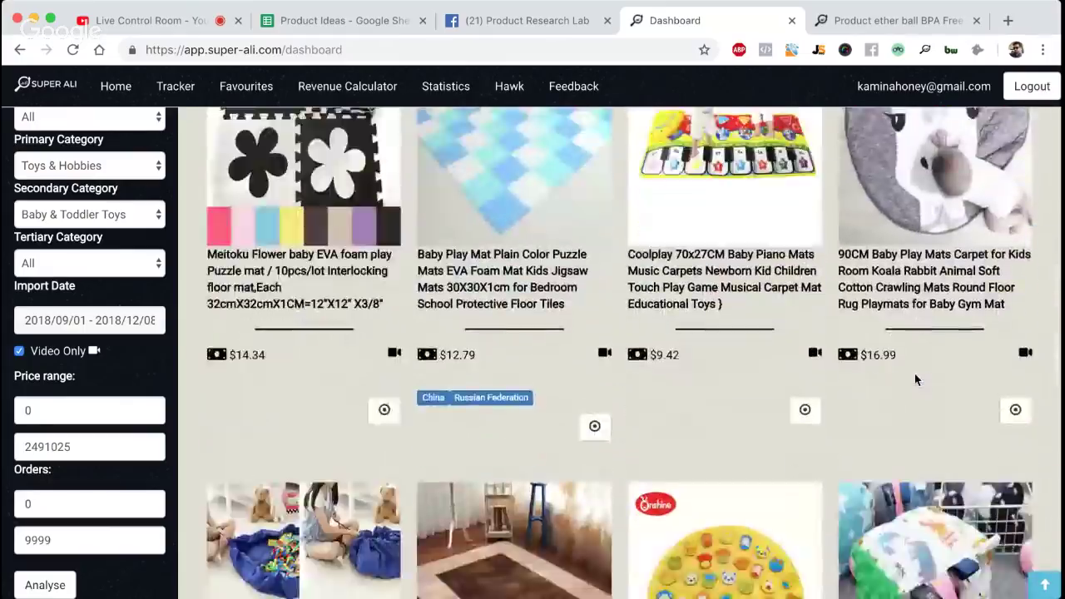
pyautogui.scroll(-5, 916, 381)
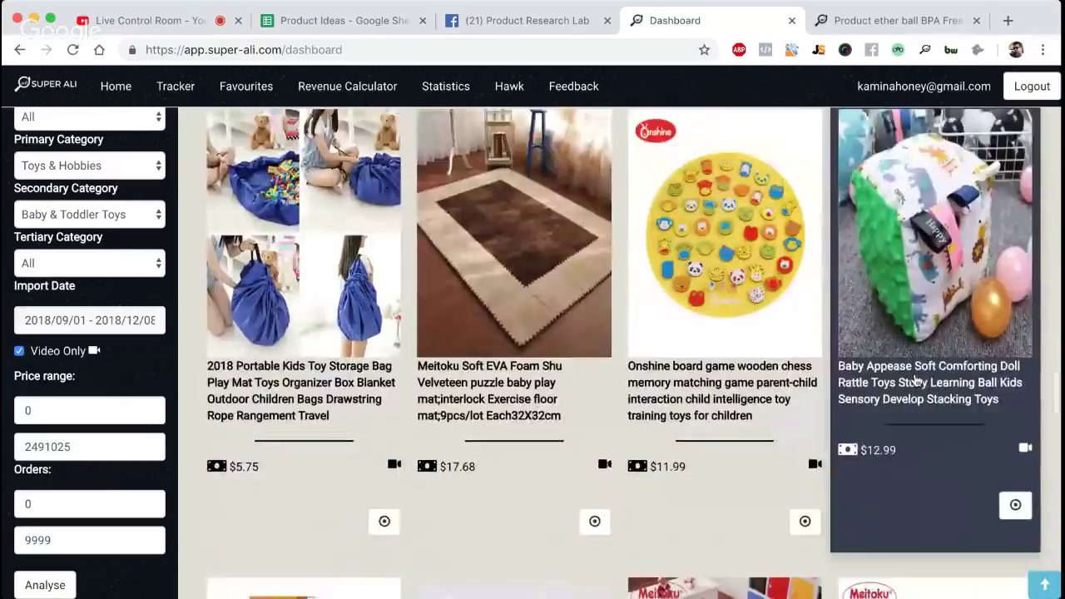
pyautogui.scroll(-7, 915, 380)
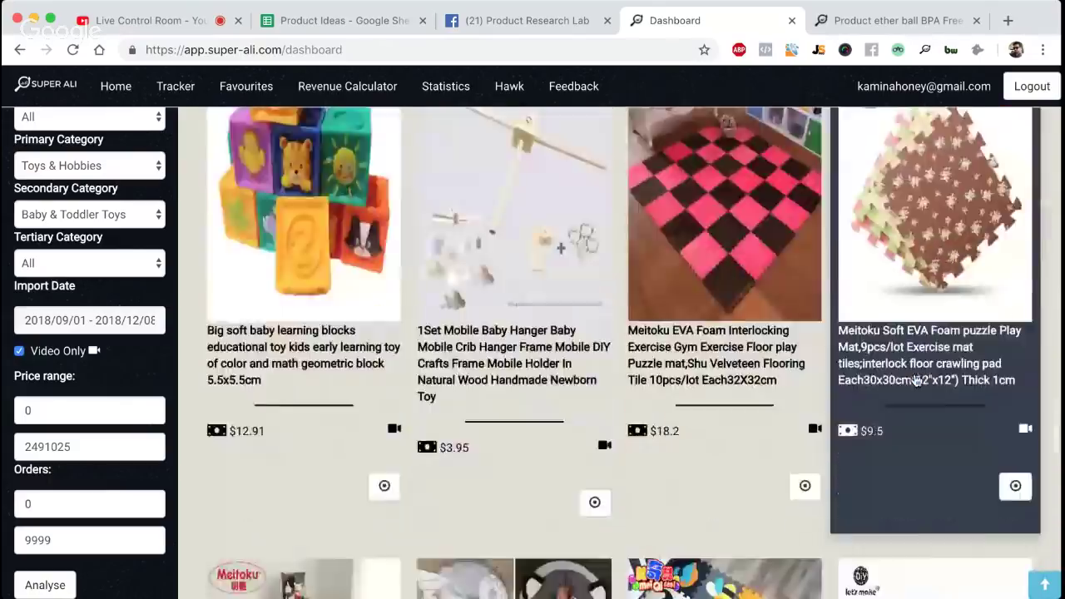
pyautogui.scroll(-1, 916, 374)
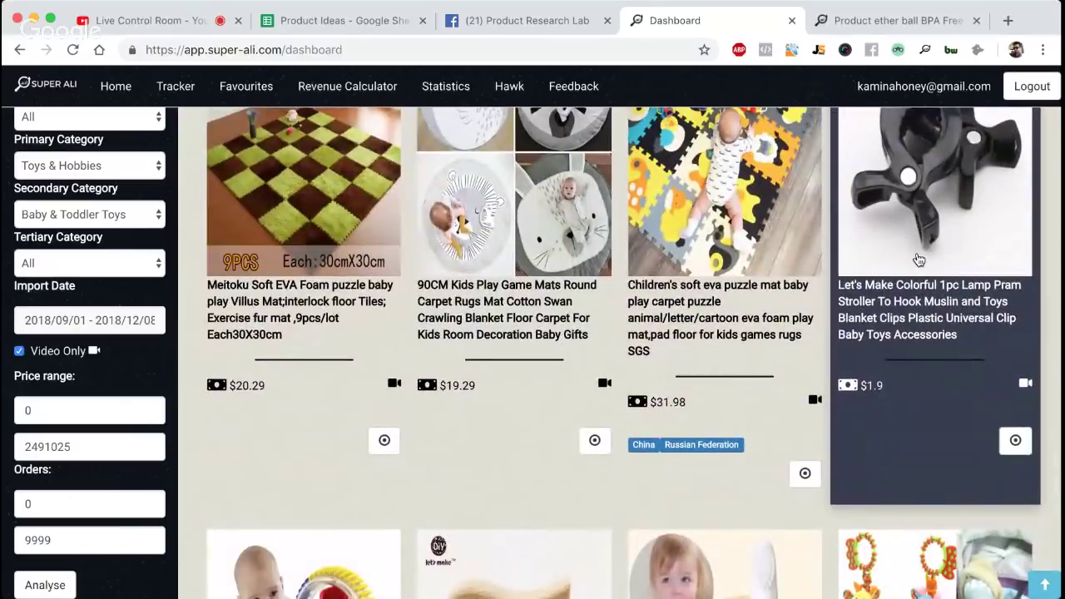
pyautogui.scroll(-5, 919, 261)
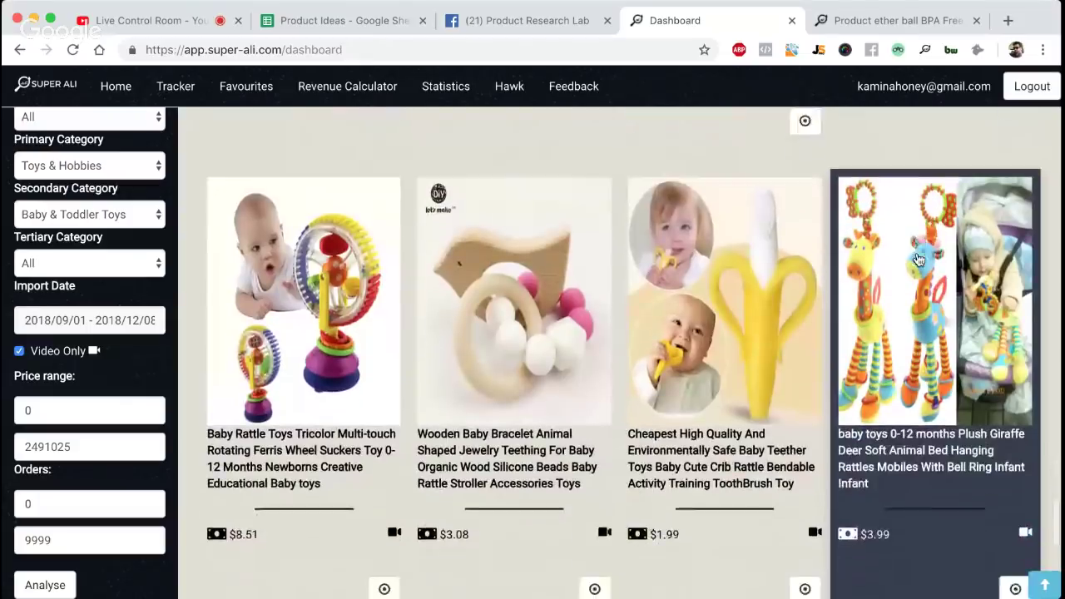
pyautogui.scroll(-1, 918, 261)
pyautogui.scroll(-5, 919, 260)
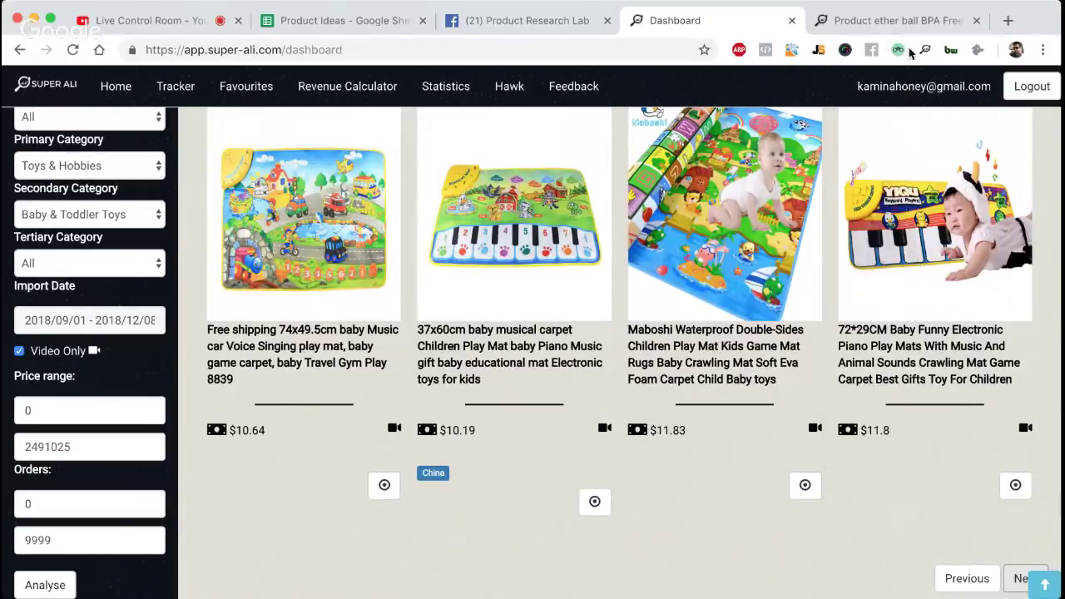
# Switch to the teether ball's product page and check its price, import date and order history
pyautogui.click(922, 27)
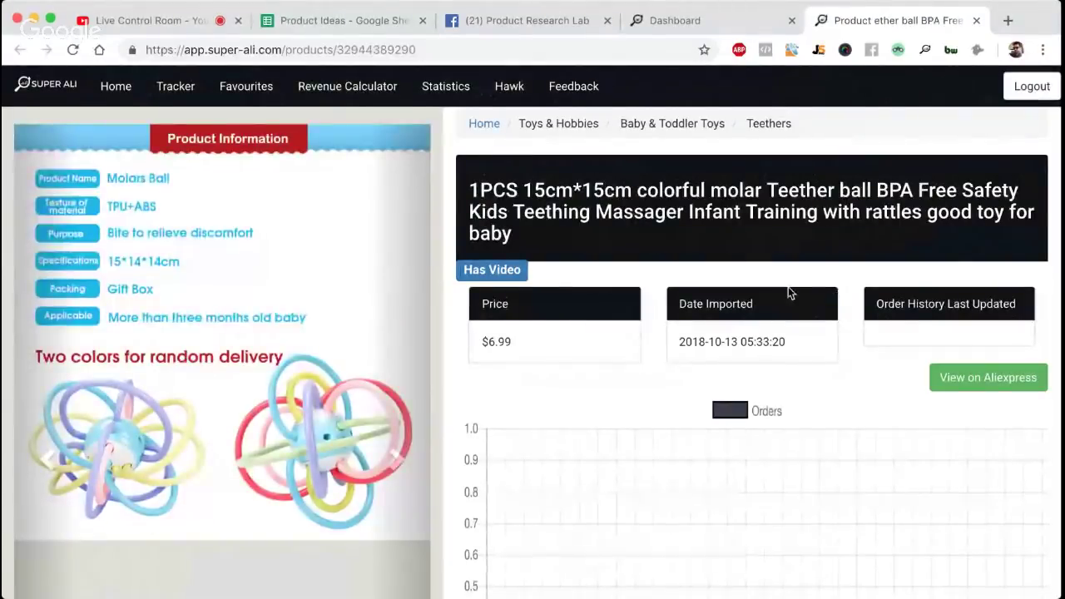
pyautogui.scroll(-5, 788, 286)
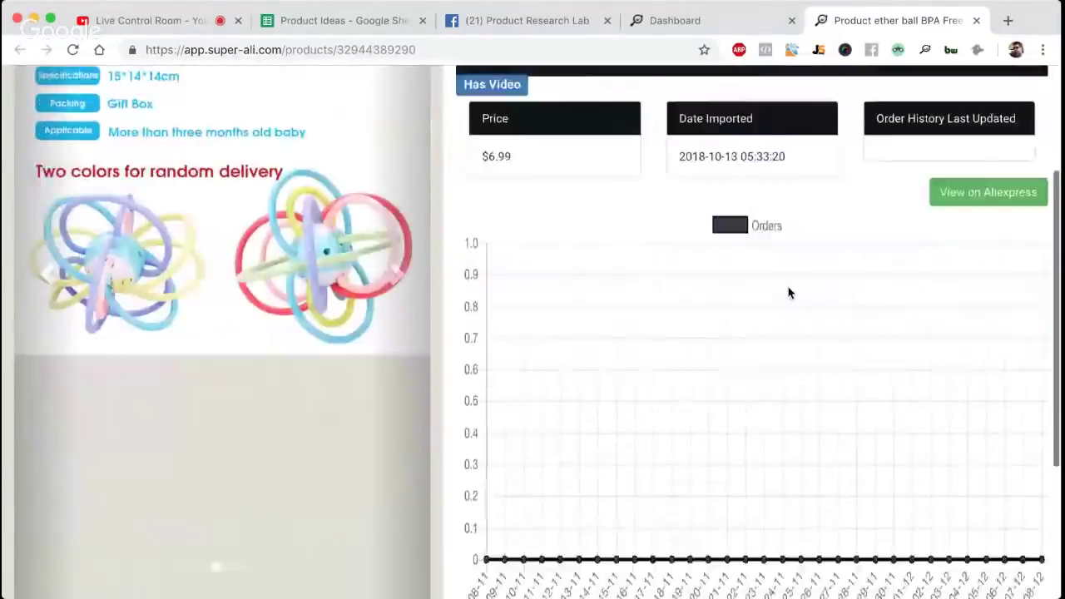
pyautogui.scroll(-2, 789, 292)
pyautogui.scroll(3, 789, 293)
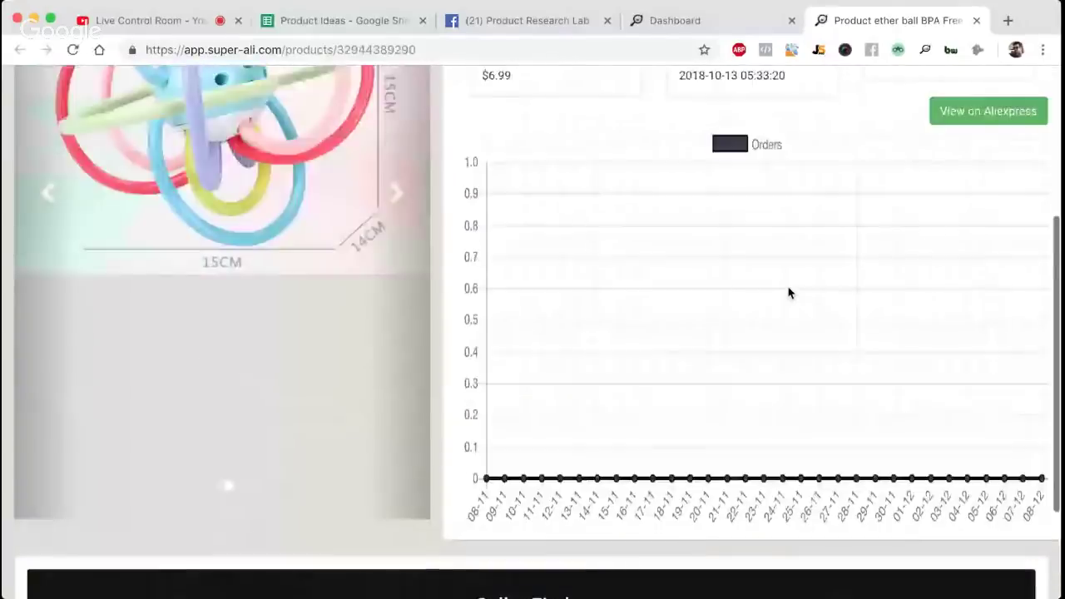
pyautogui.scroll(-4, 789, 293)
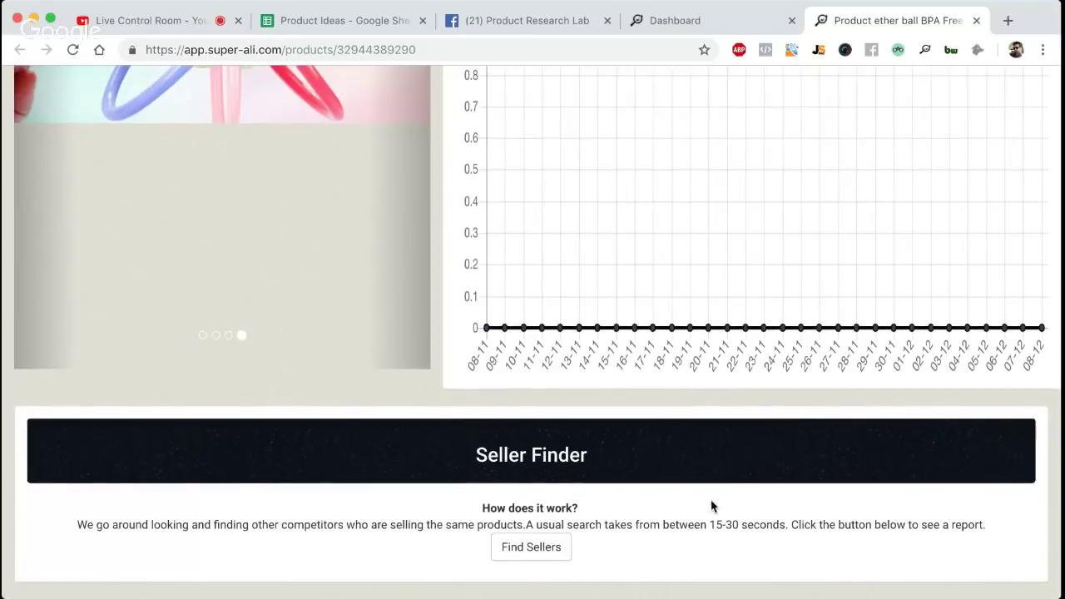
# Run the Seller Finder for the teether ball and check the WordPress and Shopify competitor results
pyautogui.click(551, 551)
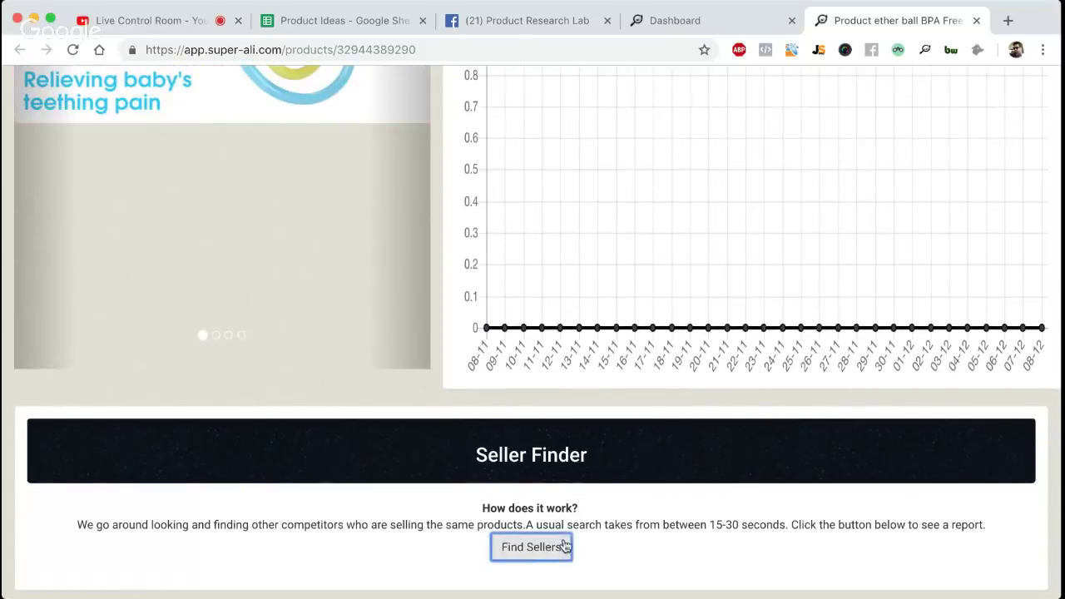
pyautogui.scroll(-3, 645, 505)
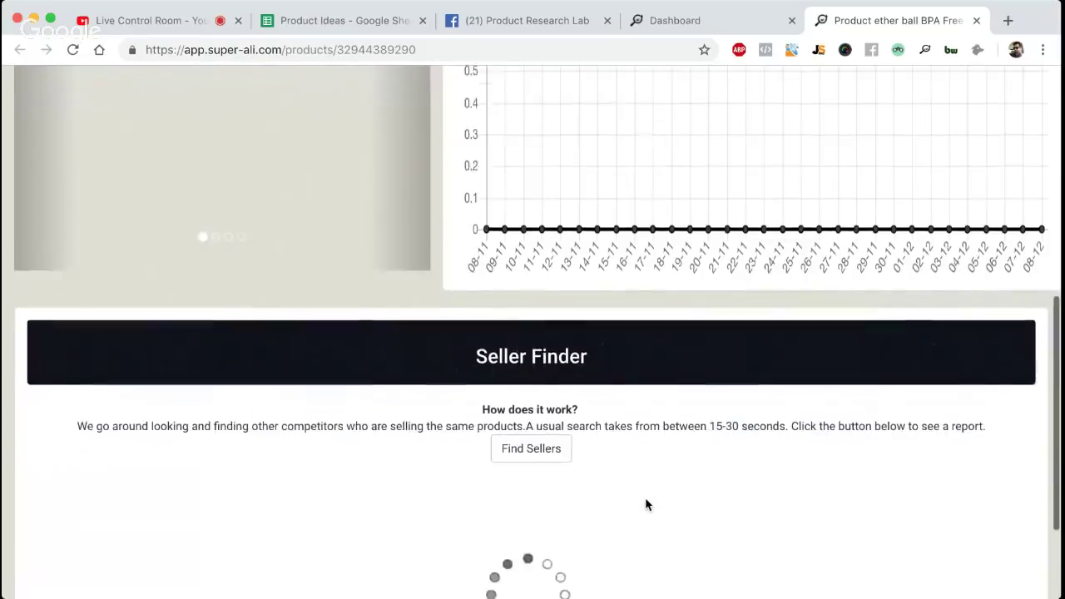
pyautogui.scroll(-3, 647, 505)
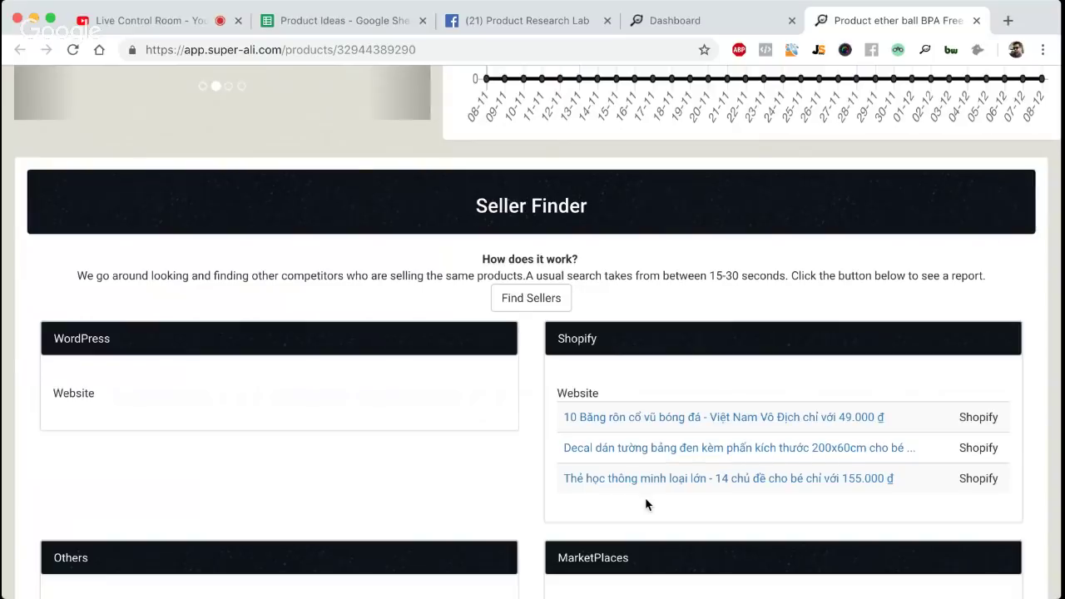
pyautogui.scroll(-2, 646, 504)
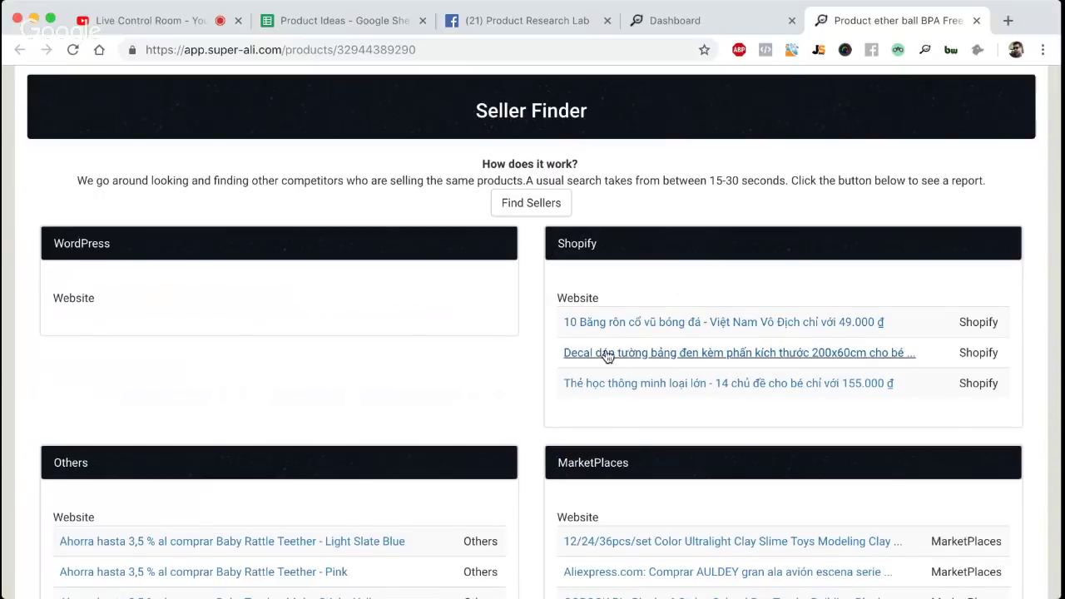
pyautogui.scroll(-1, 607, 356)
pyautogui.scroll(-1, 606, 356)
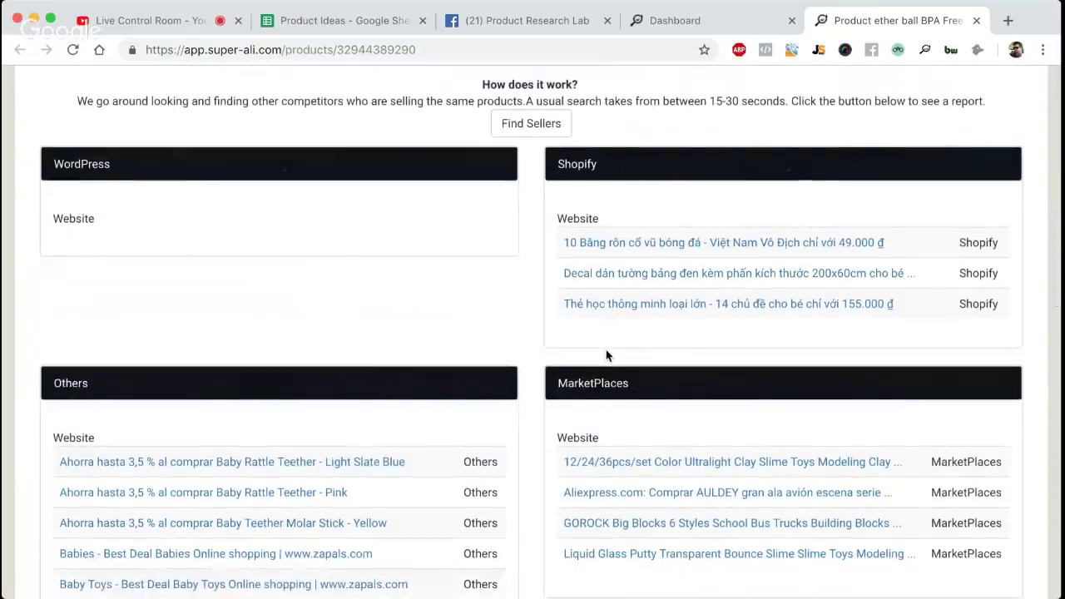
# Examine the Seller Finder's Others and MarketPlaces listings for stores selling the same teether ball
pyautogui.scroll(-5, 606, 356)
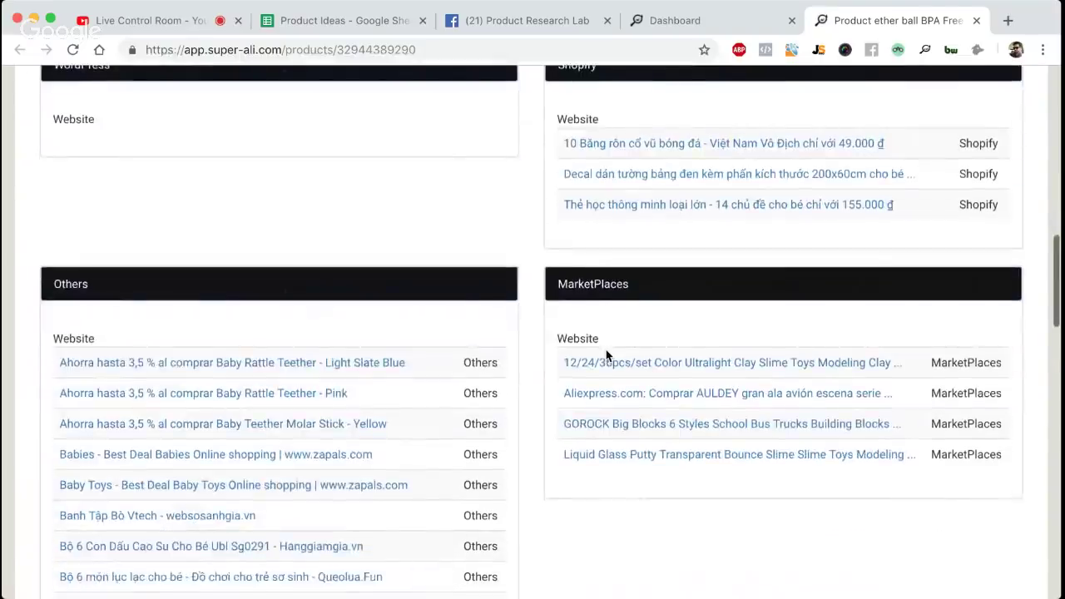
pyautogui.scroll(-6, 606, 356)
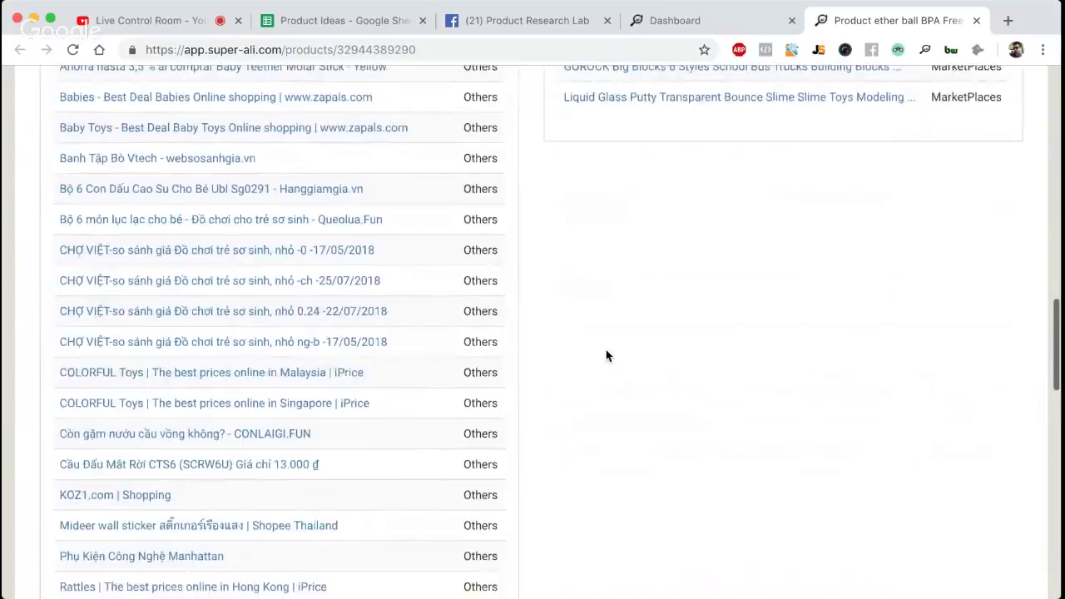
pyautogui.scroll(6, 606, 356)
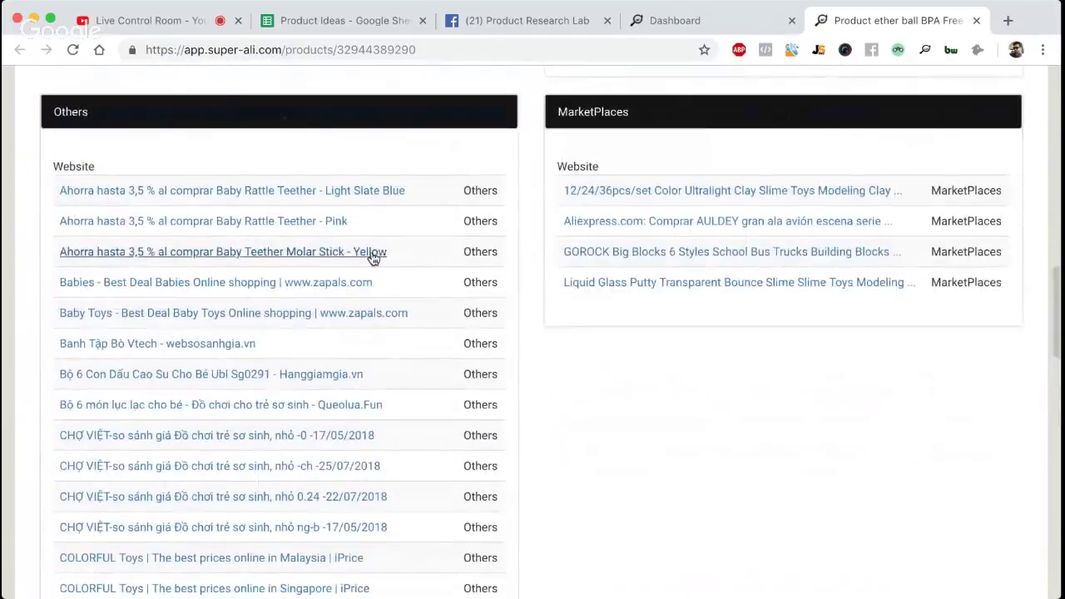
pyautogui.scroll(-13, 351, 357)
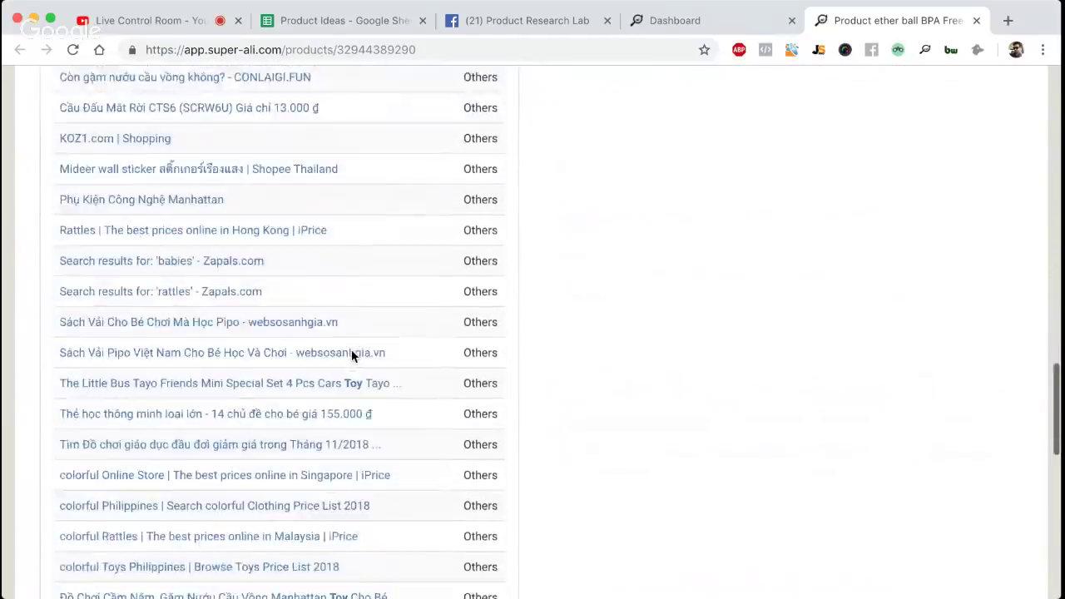
pyautogui.scroll(-11, 352, 356)
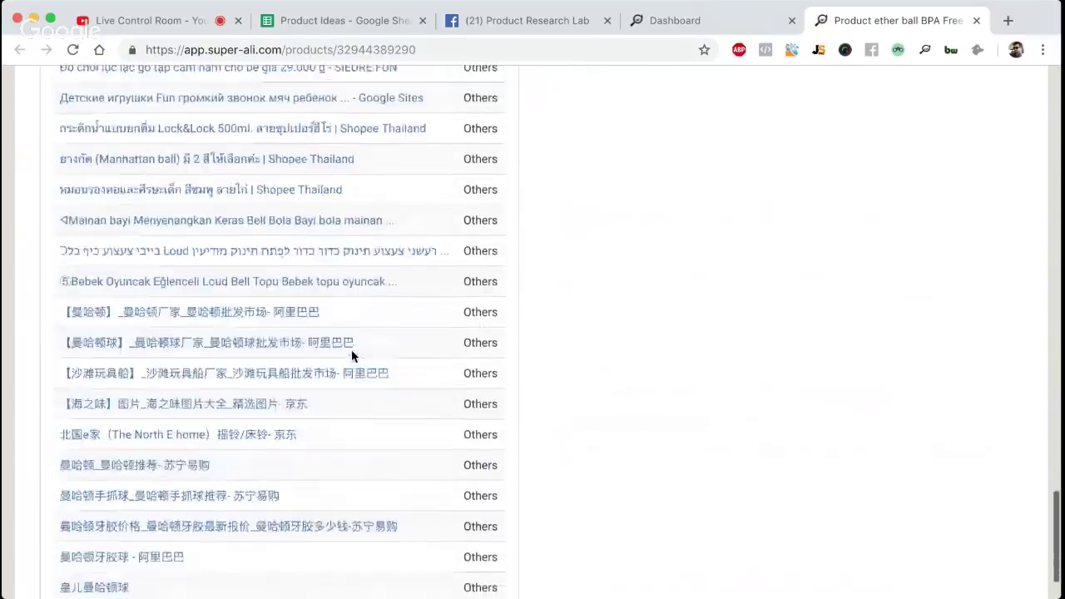
pyautogui.scroll(14, 352, 356)
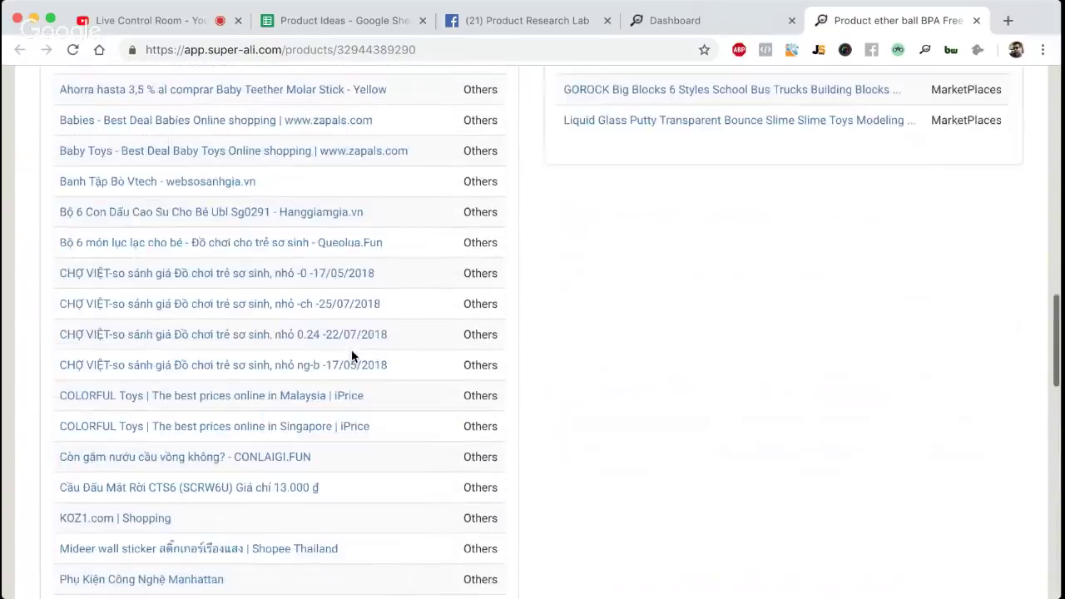
pyautogui.scroll(5, 351, 356)
pyautogui.scroll(3, 743, 239)
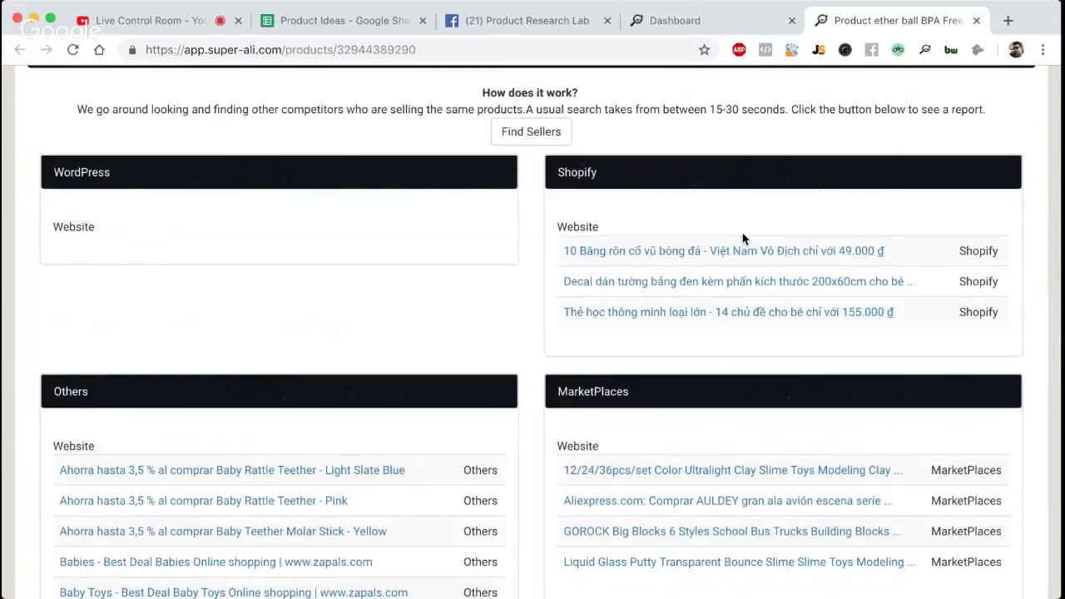
# Open the teether ball's AliExpress listing and check its price, availability, item specifics and product video
pyautogui.scroll(10, 743, 239)
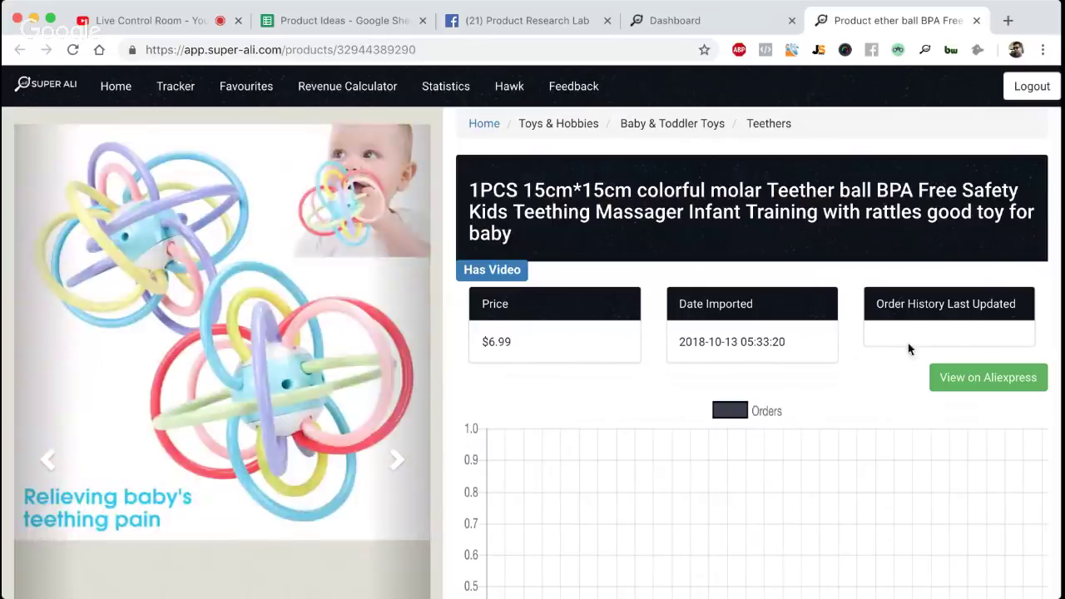
pyautogui.click(948, 397)
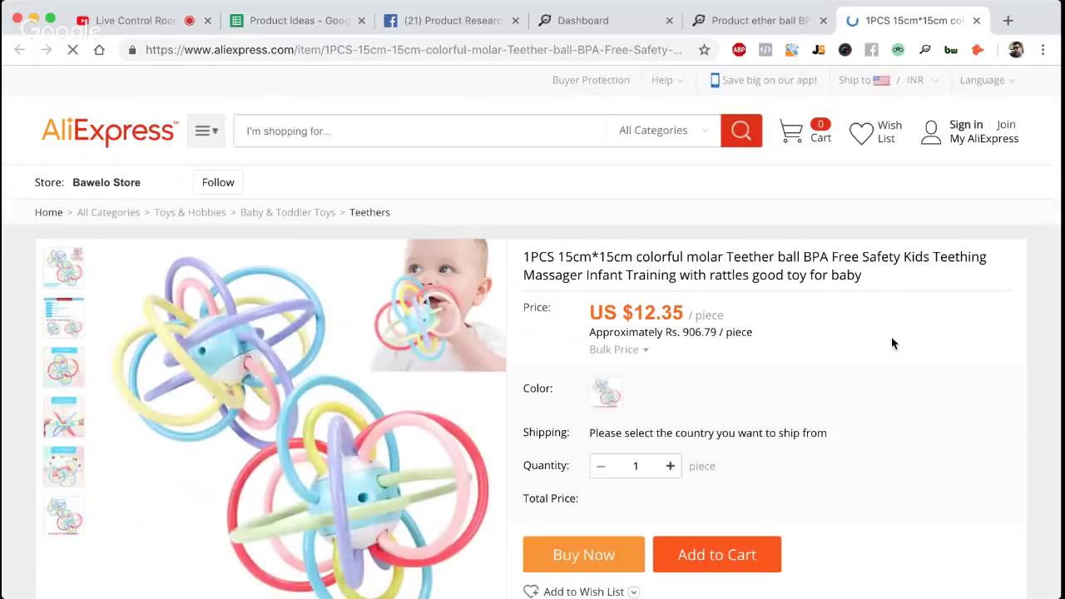
pyautogui.scroll(-3, 891, 344)
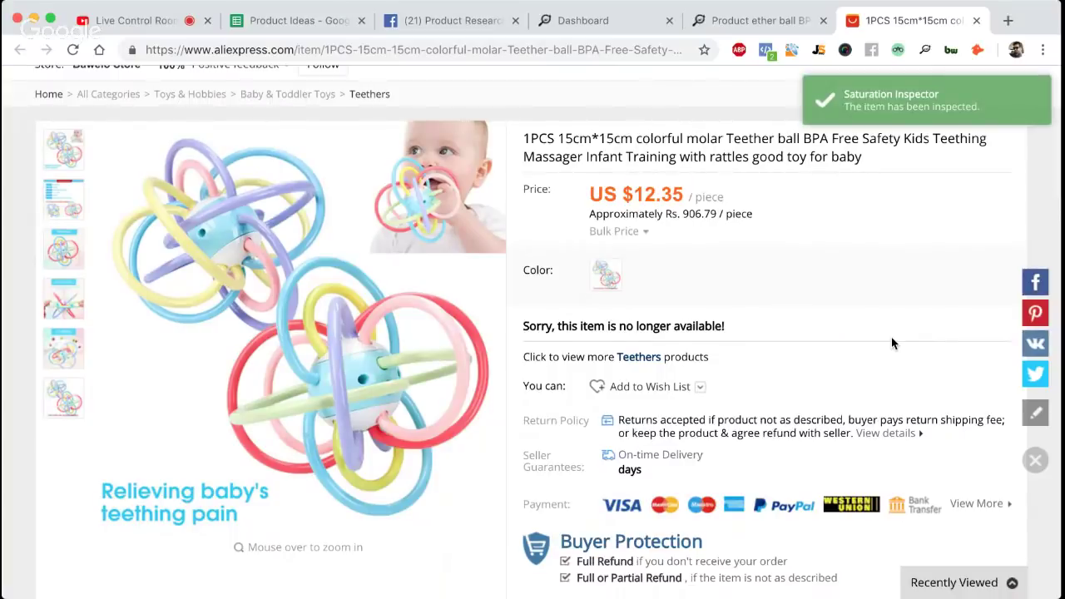
pyautogui.scroll(-3, 892, 343)
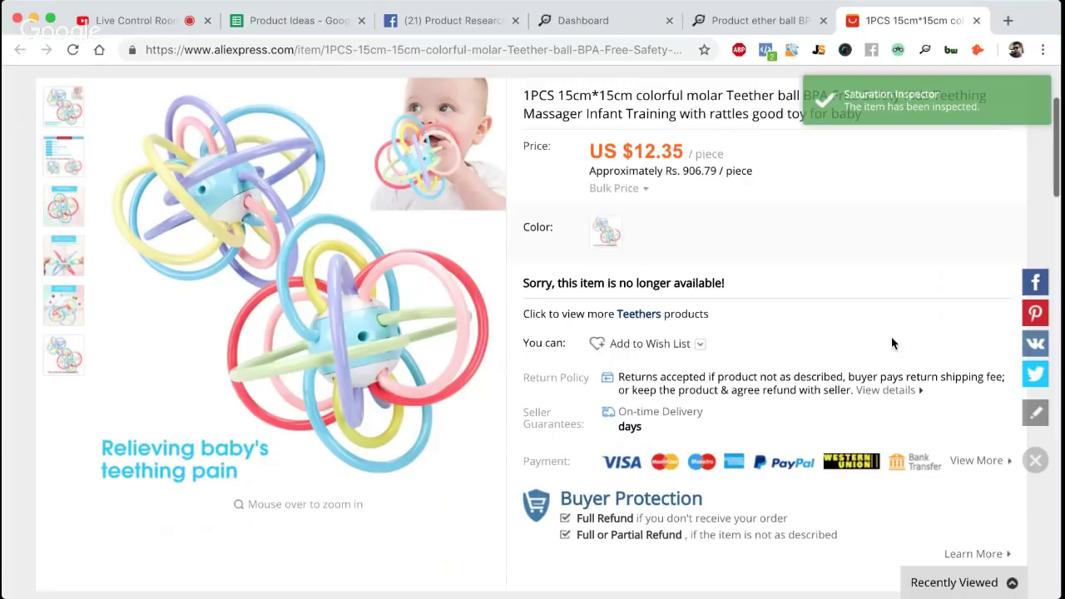
pyautogui.scroll(-5, 892, 337)
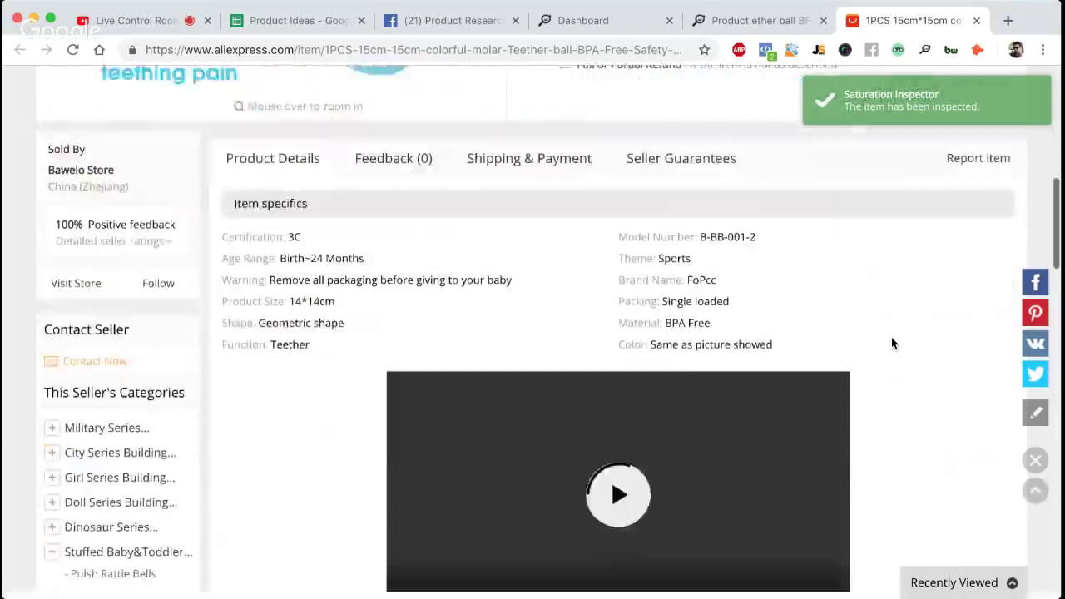
pyautogui.scroll(-2, 679, 358)
pyautogui.scroll(-1, 679, 359)
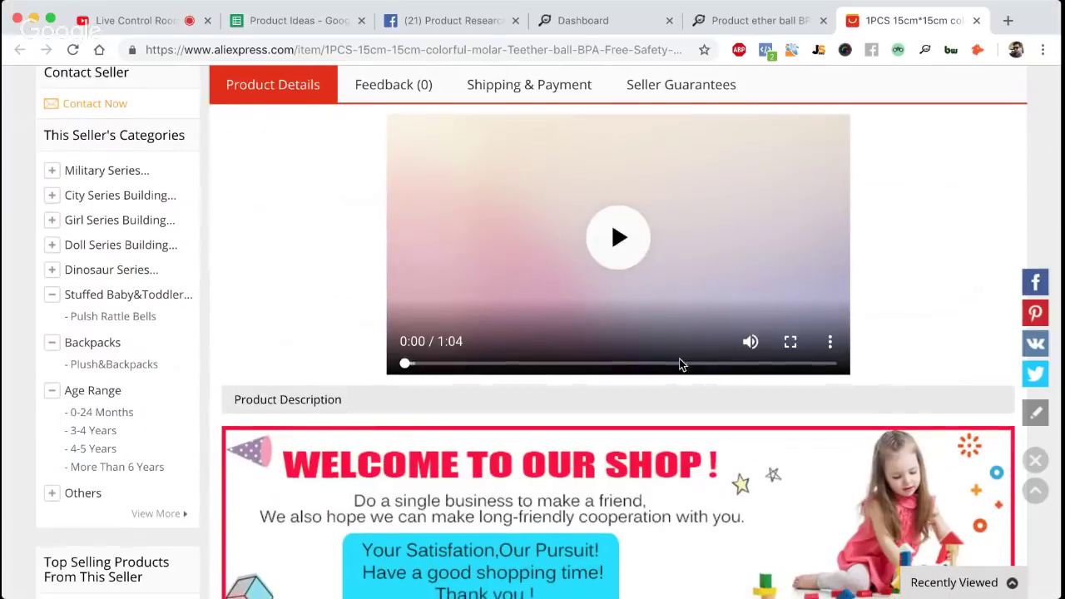
# Read the listing's product description, covering the material, package contents, features and model photos
pyautogui.scroll(-3, 679, 364)
pyautogui.scroll(-3, 679, 363)
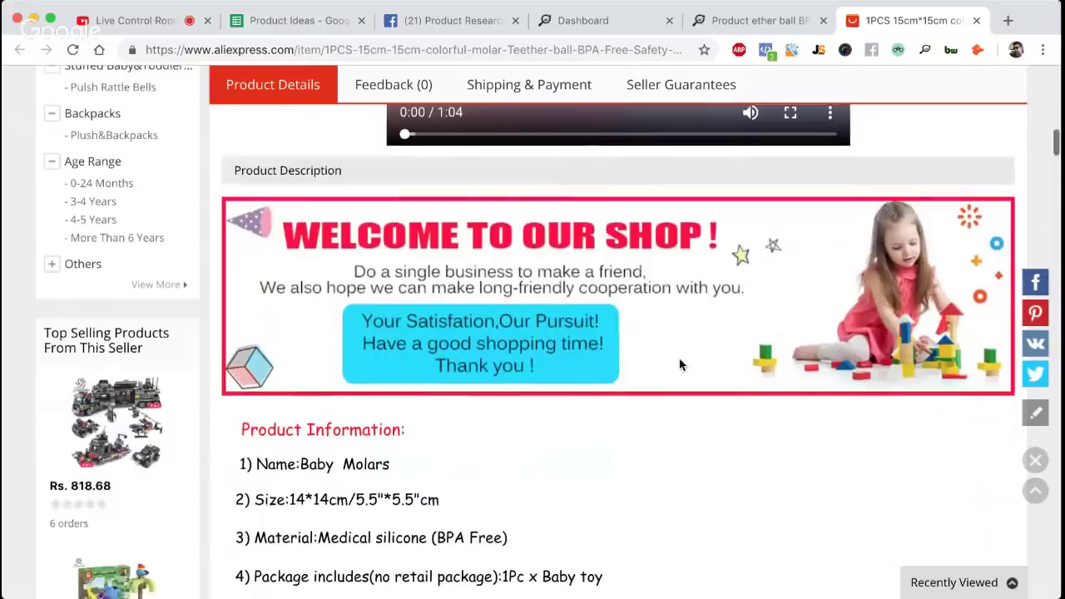
pyautogui.scroll(-1, 679, 364)
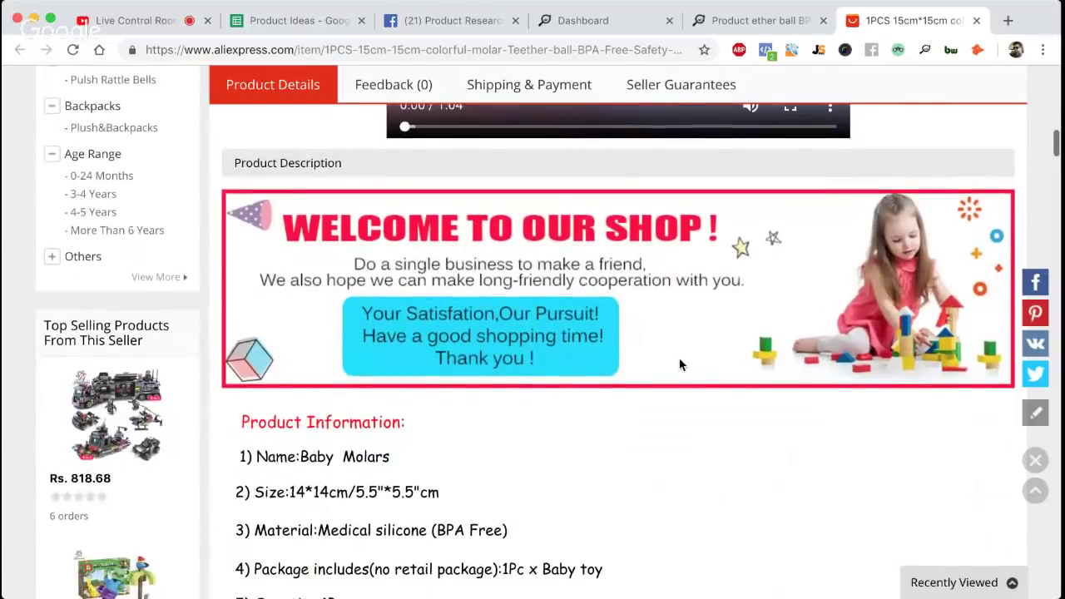
pyautogui.scroll(-3, 679, 364)
pyautogui.scroll(-7, 679, 364)
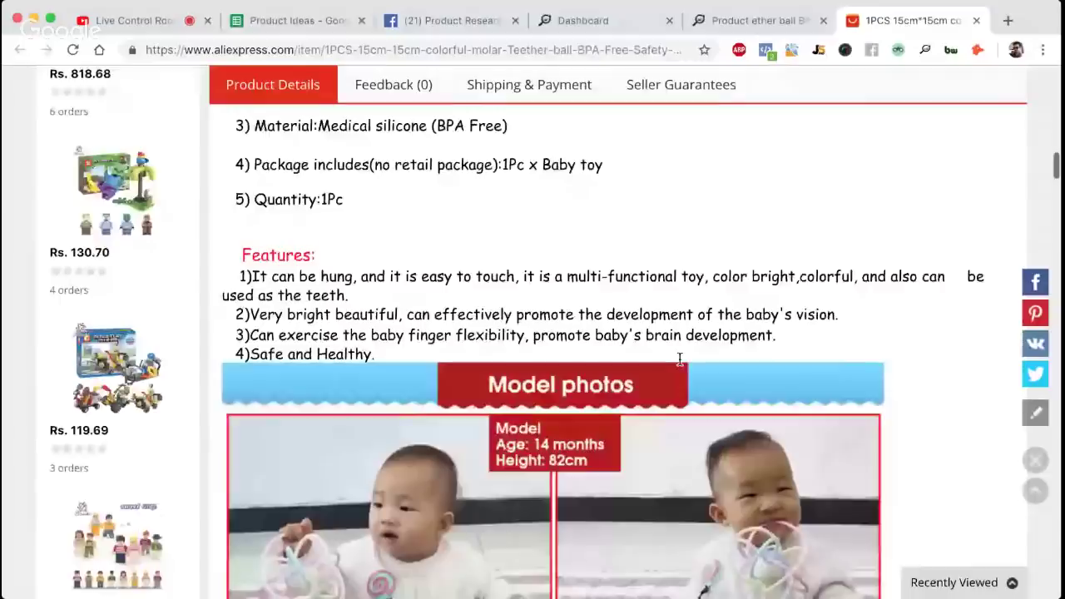
pyautogui.scroll(-1, 679, 359)
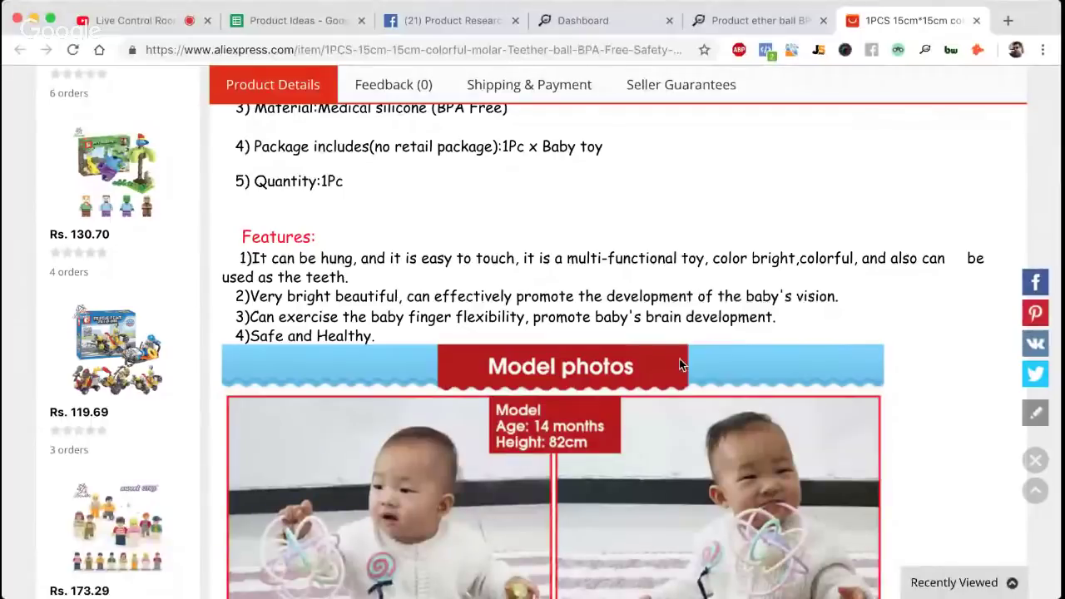
pyautogui.scroll(-1, 679, 364)
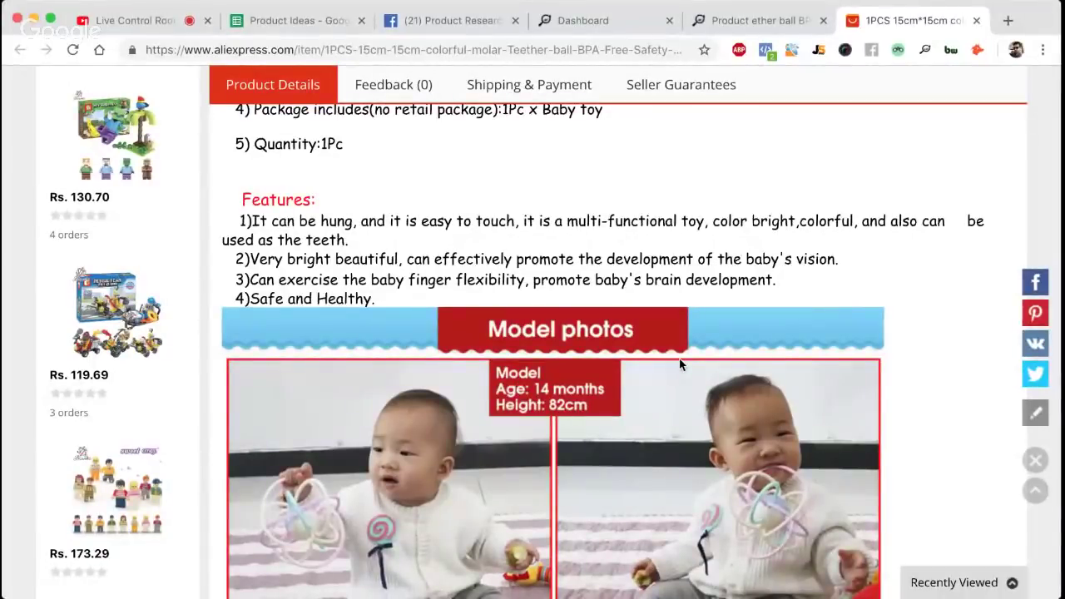
pyautogui.scroll(-3, 679, 363)
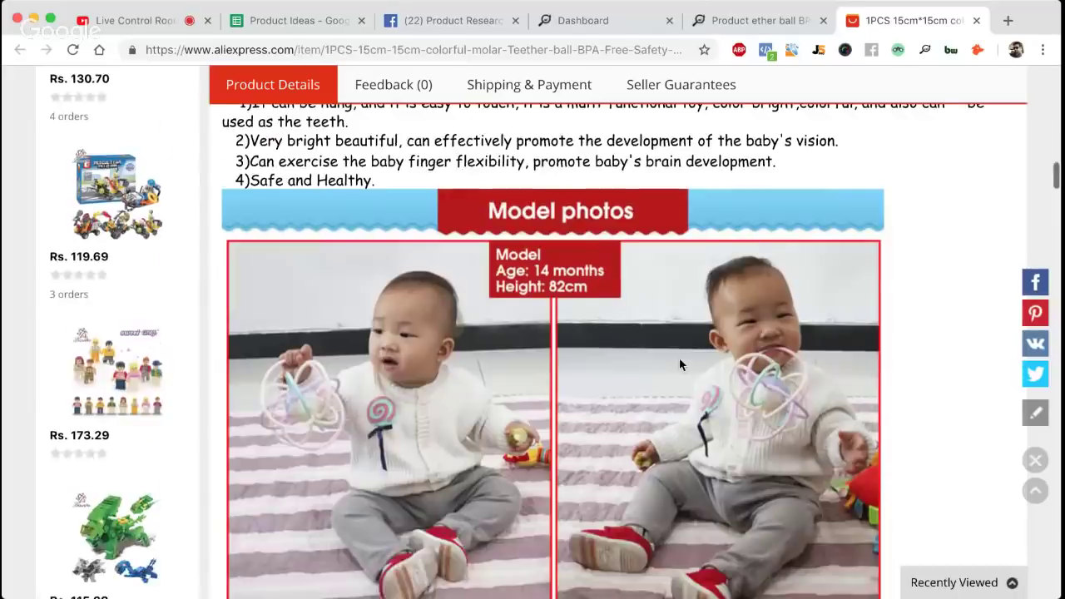
pyautogui.scroll(-1, 679, 363)
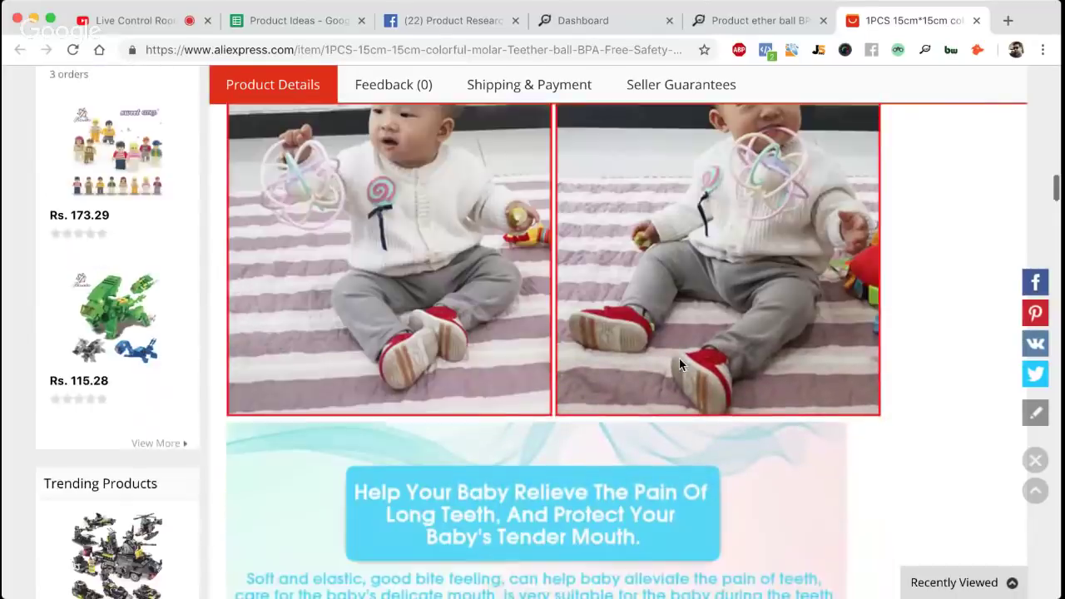
# Examine the illustrated description images on teething relief, product specifications, durability and heat resistance
pyautogui.scroll(-3, 679, 364)
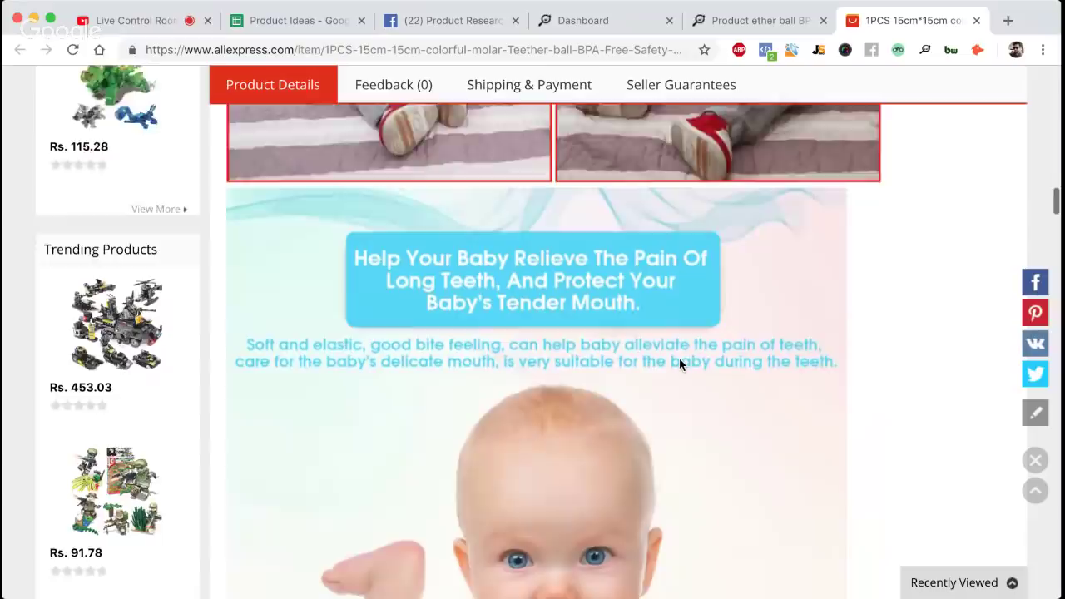
pyautogui.scroll(-1, 679, 364)
pyautogui.scroll(-1, 680, 364)
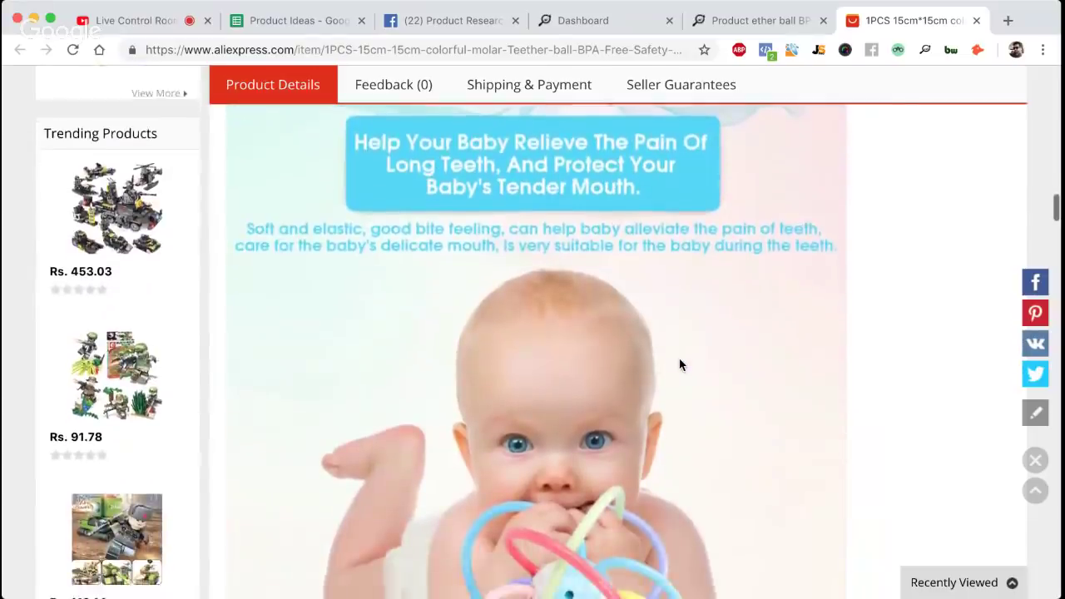
pyautogui.scroll(-1, 679, 363)
pyautogui.scroll(-10, 679, 363)
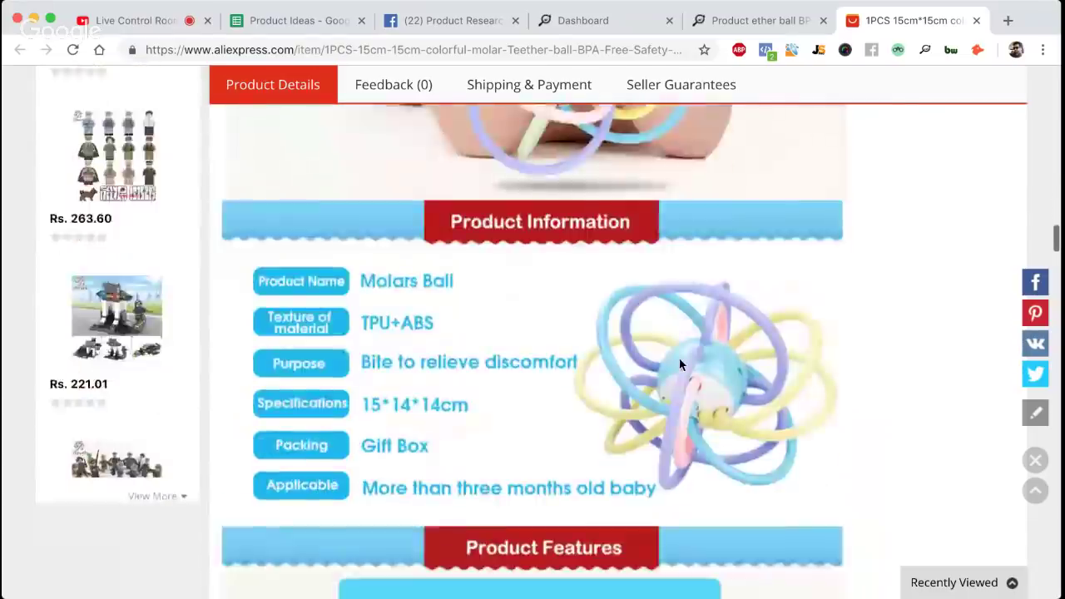
pyautogui.scroll(-8, 679, 364)
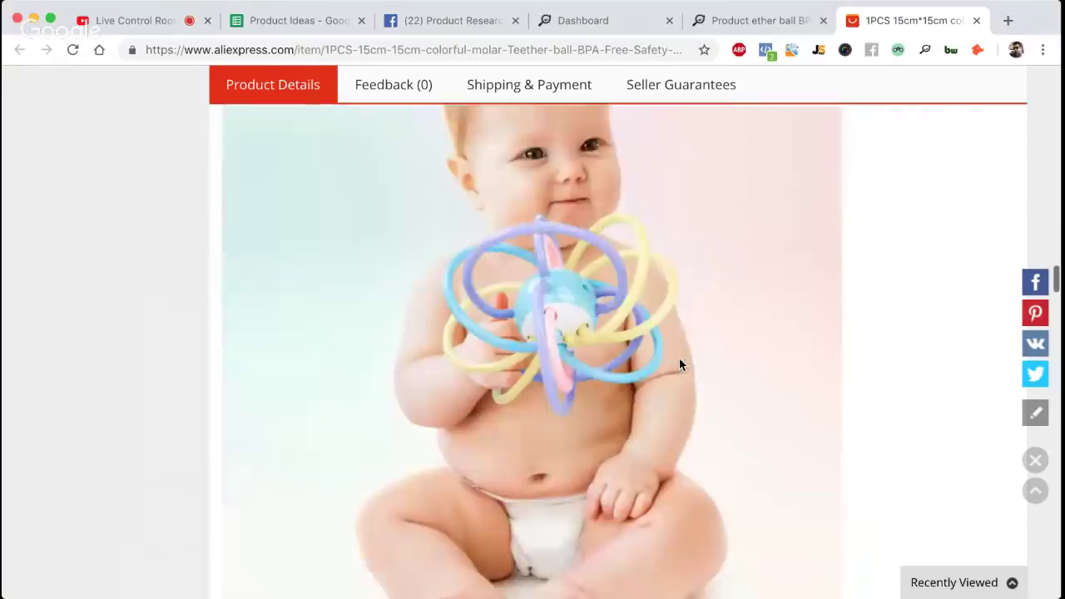
pyautogui.scroll(-2, 680, 363)
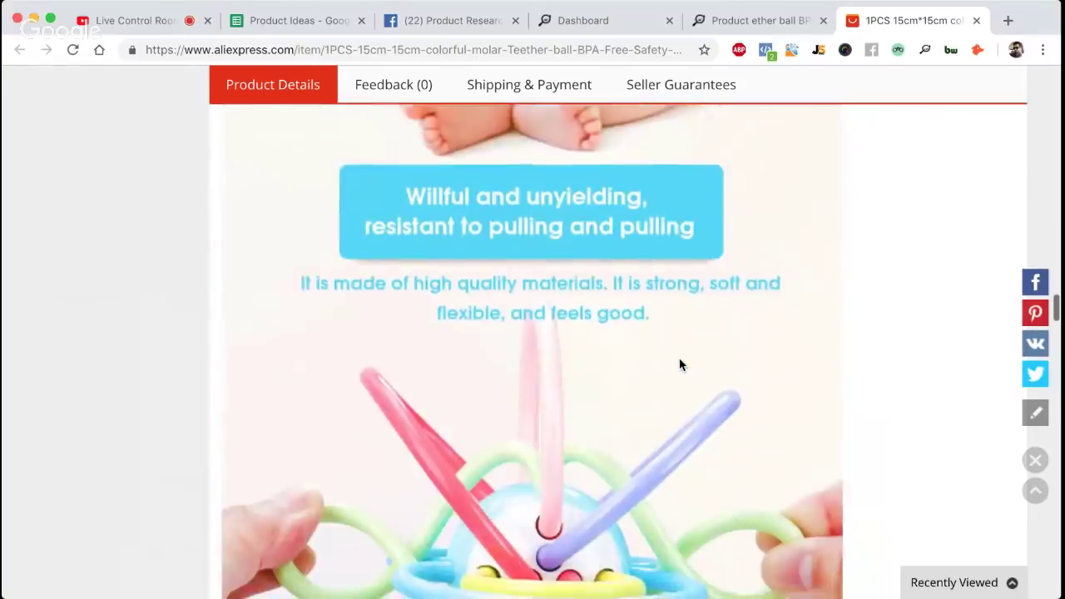
pyautogui.scroll(-1, 679, 364)
pyautogui.scroll(-10, 679, 364)
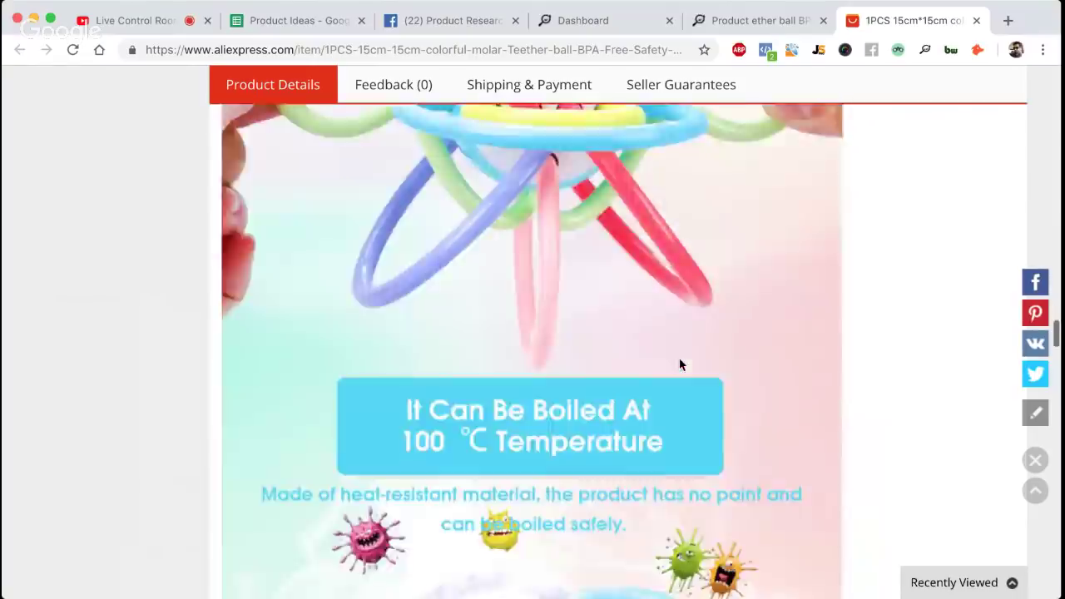
# Examine the remaining description images on boiling, rattle sounds, size and packaging, plus the seller's notes, after-sales service and packaging details
pyautogui.scroll(-1, 679, 363)
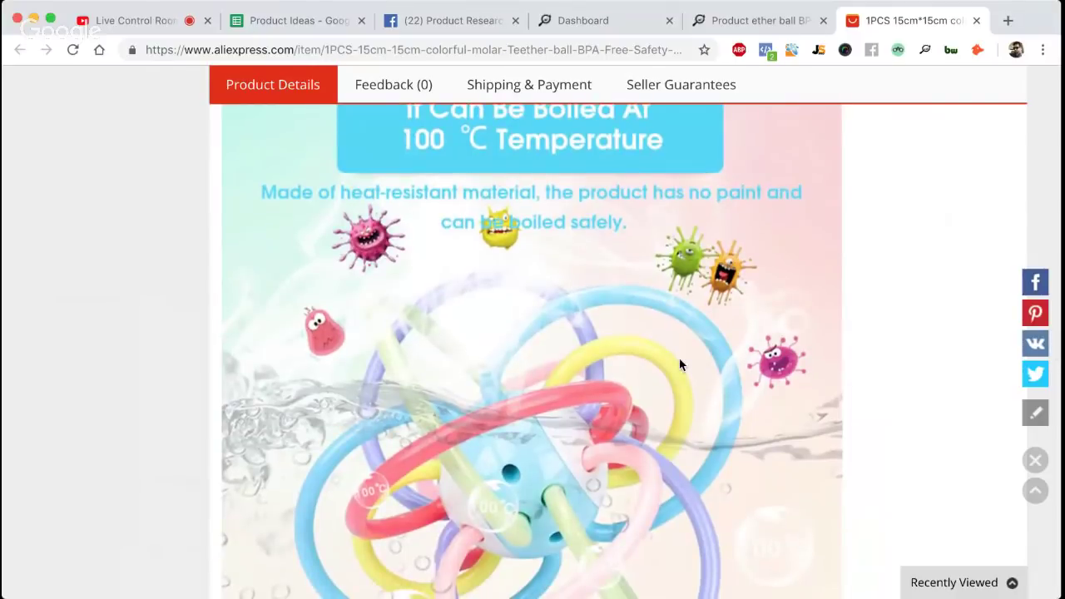
pyautogui.scroll(-1, 679, 363)
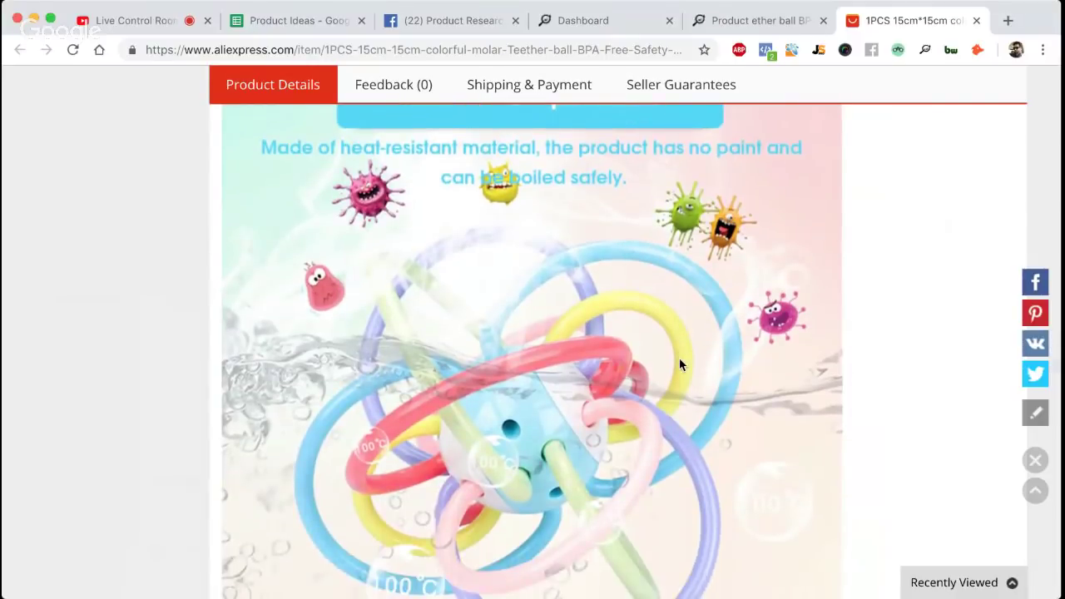
pyautogui.scroll(-7, 679, 364)
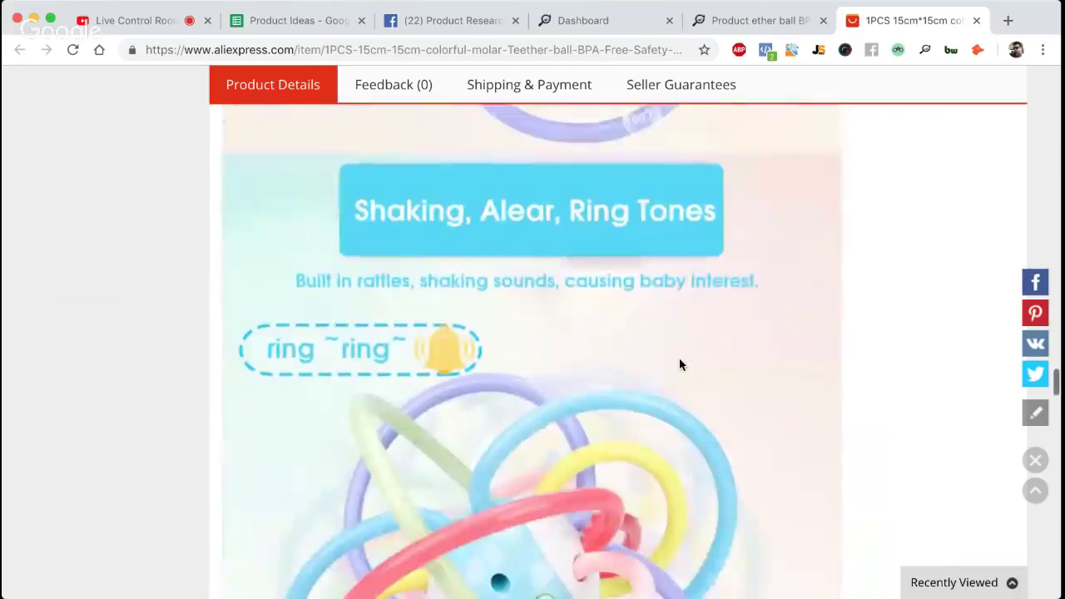
pyautogui.scroll(-8, 679, 364)
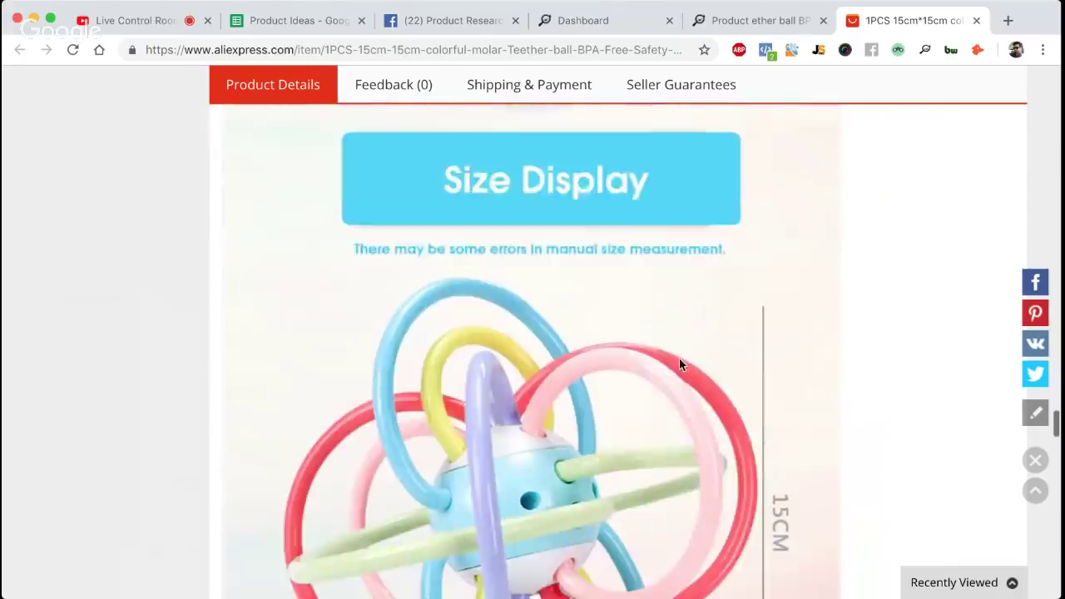
pyautogui.scroll(-8, 679, 364)
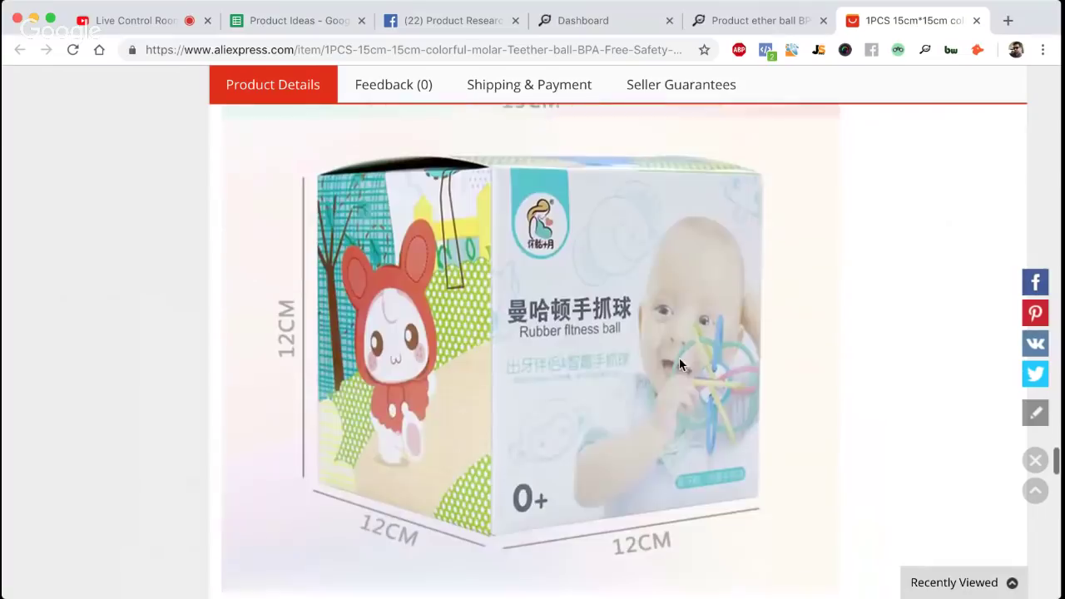
pyautogui.scroll(-4, 679, 364)
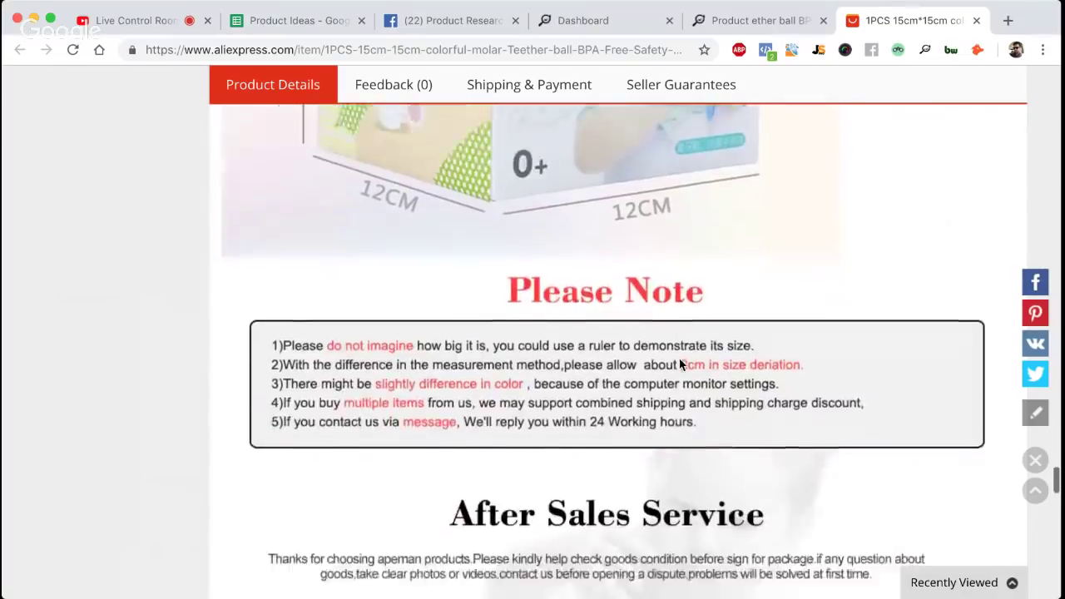
pyautogui.scroll(-9, 679, 364)
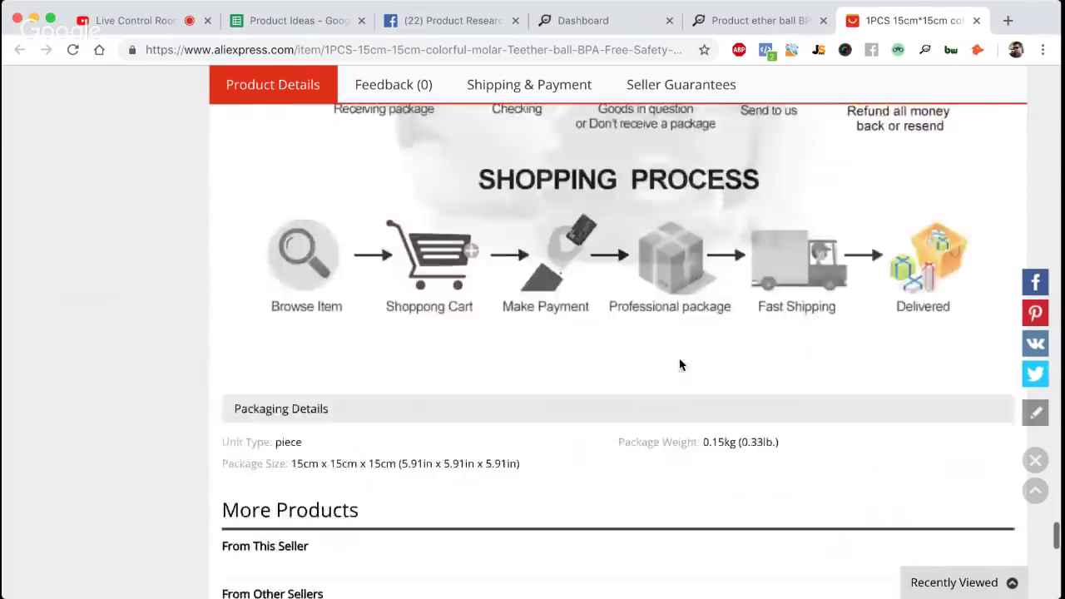
pyautogui.scroll(-3, 679, 364)
# Review the size, rattle and model photo sections again, reread the features text, and return to the listing's price and availability
pyautogui.scroll(12, 679, 364)
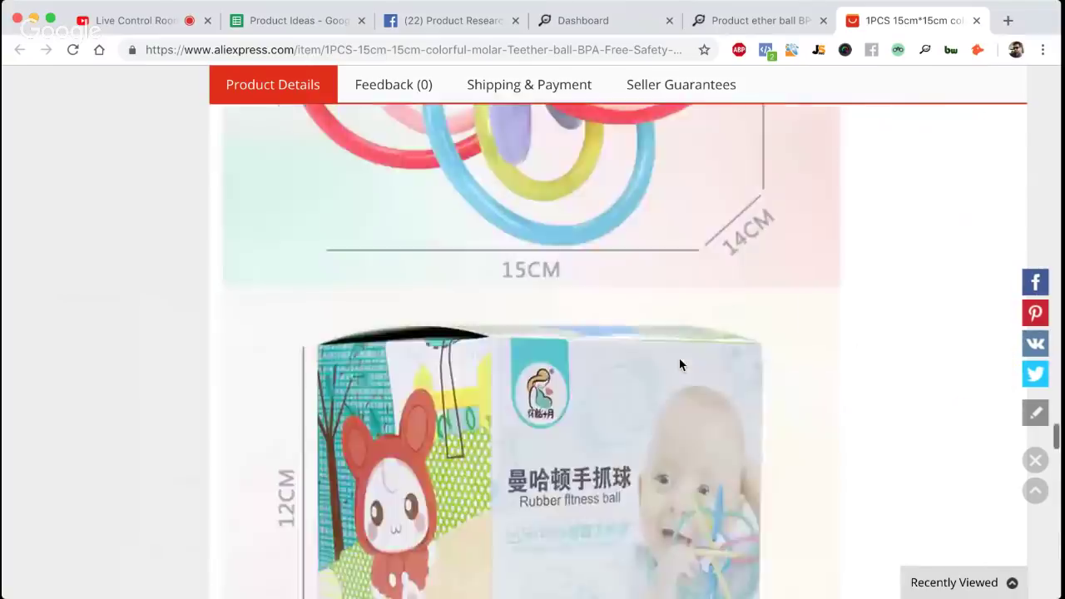
pyautogui.scroll(8, 679, 364)
pyautogui.scroll(-1, 679, 364)
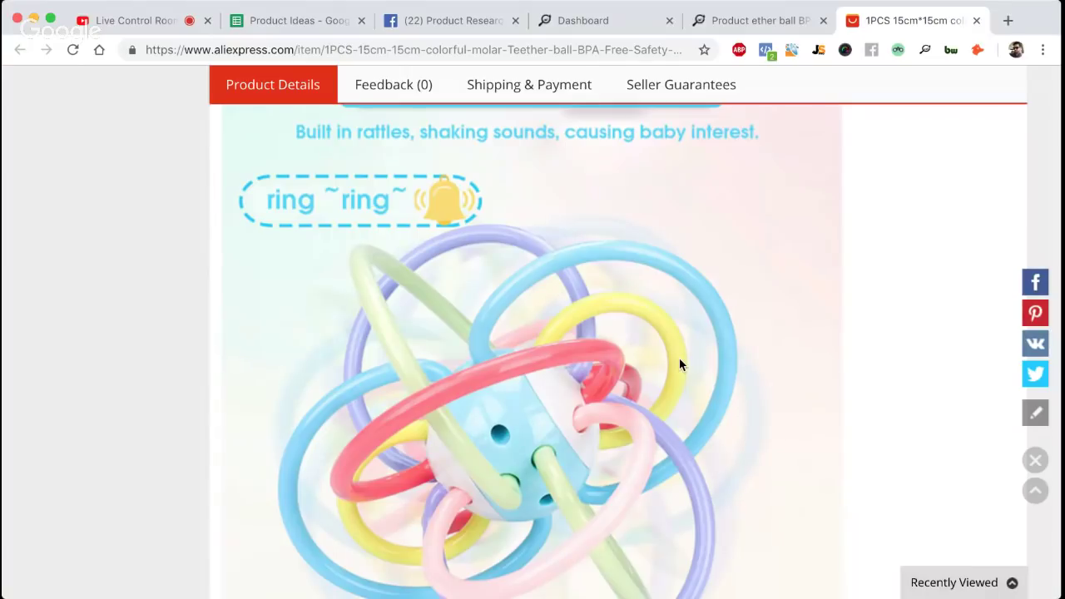
pyautogui.scroll(-15, 679, 357)
pyautogui.scroll(3, 679, 358)
pyautogui.scroll(8, 679, 358)
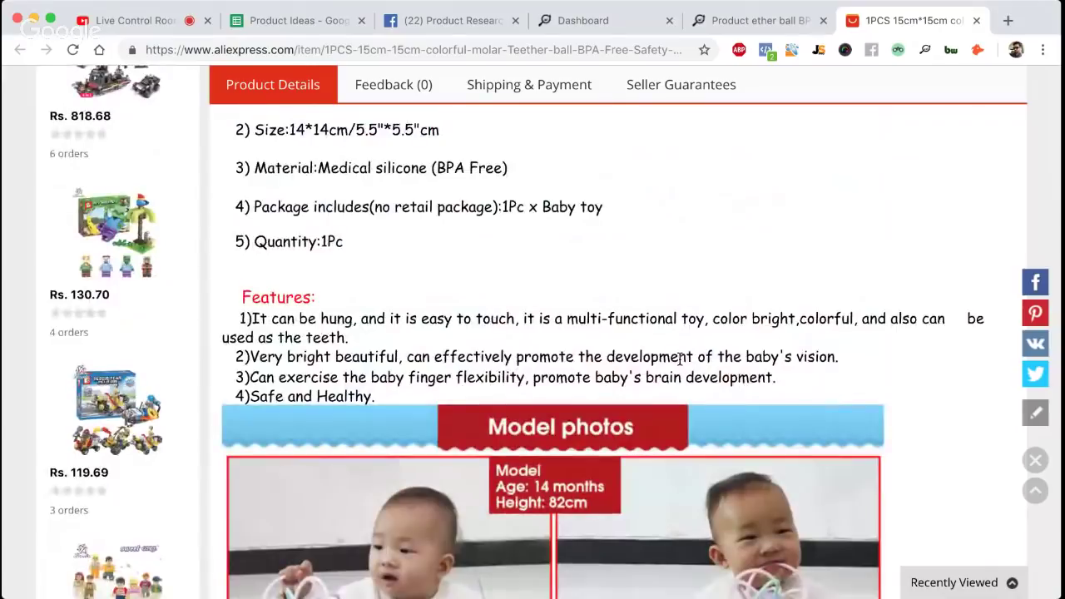
pyautogui.scroll(-1, 679, 358)
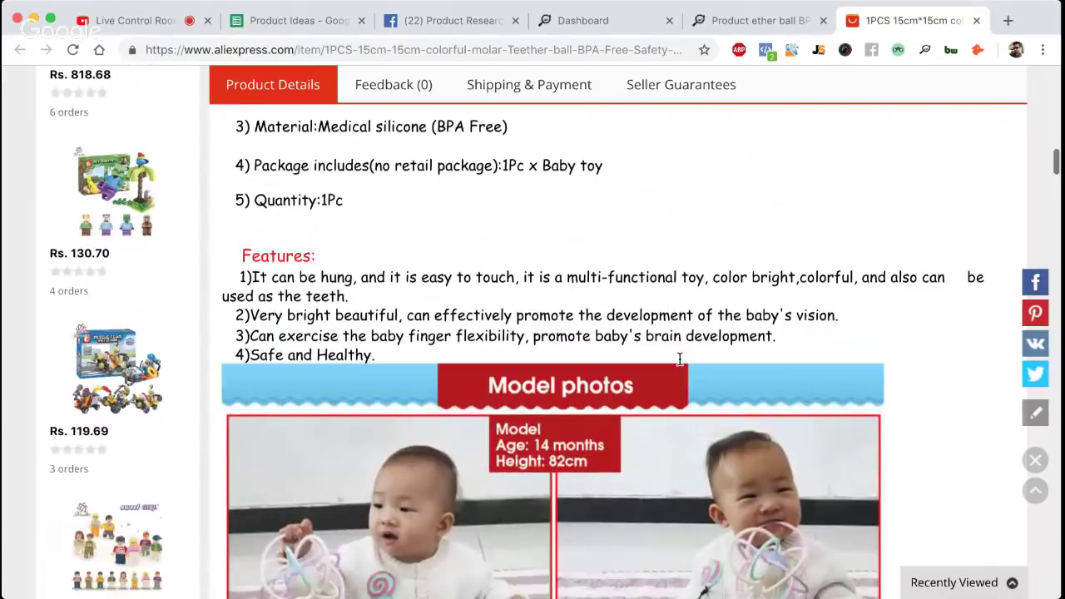
pyautogui.scroll(-3, 680, 359)
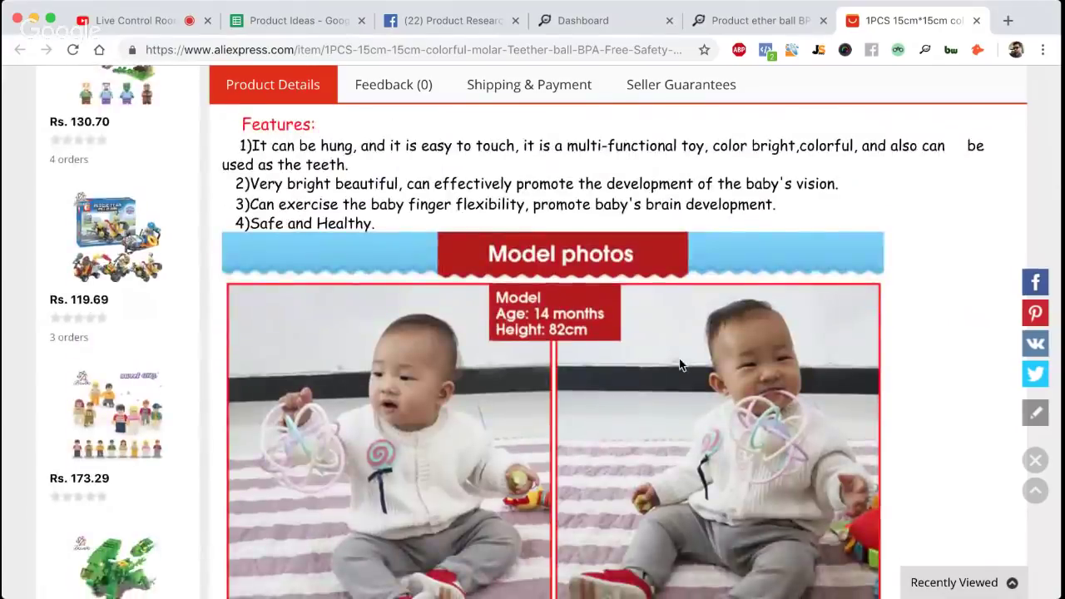
pyautogui.scroll(20, 679, 365)
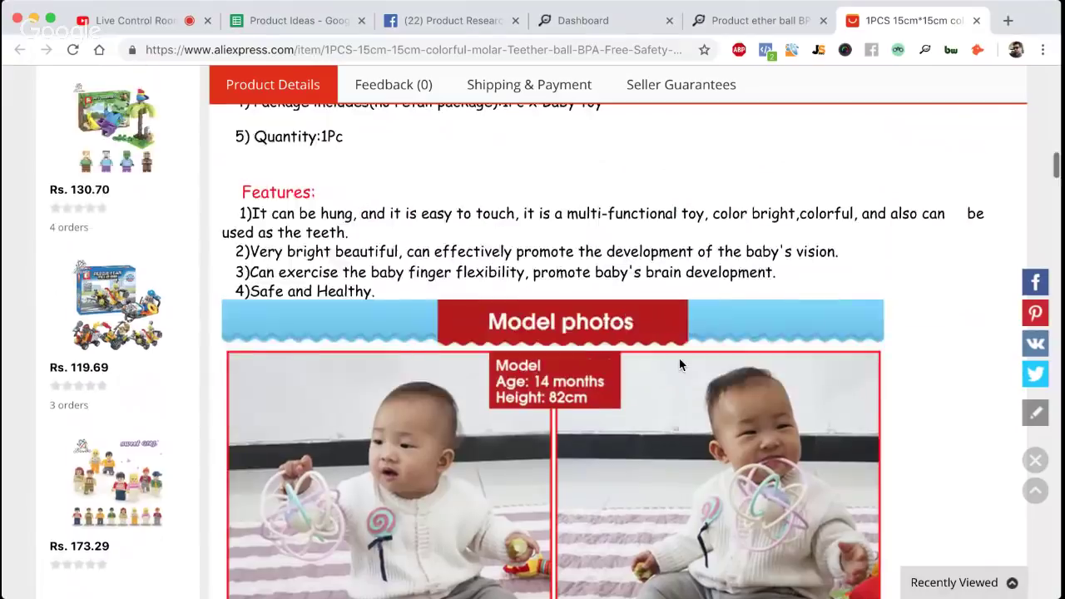
pyautogui.scroll(10, 680, 364)
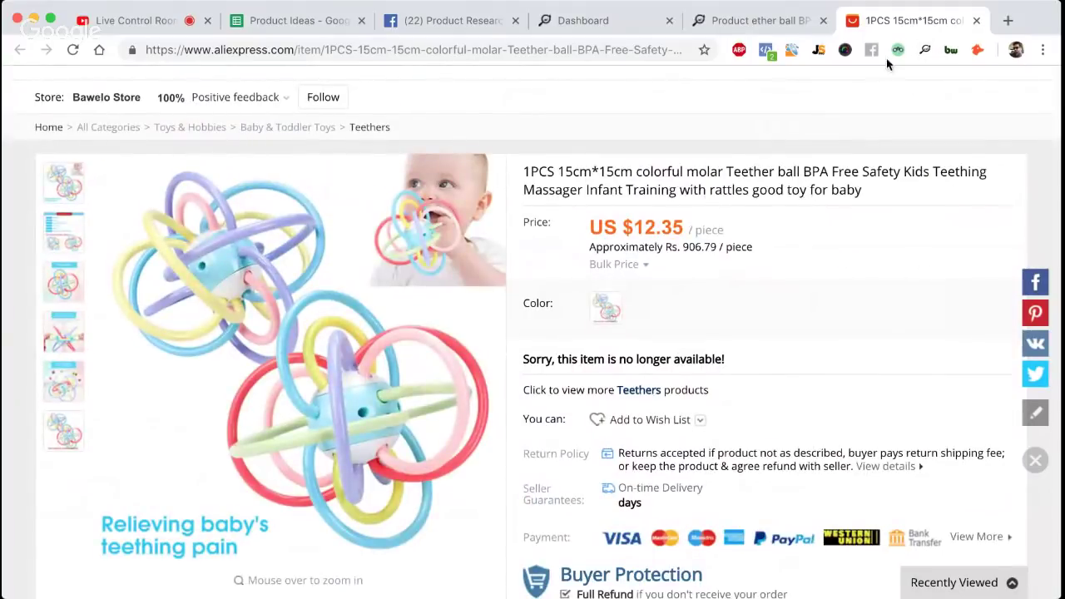
# Remove the green extension icon from the browser and close the teether ball's AliExpress listing and Super Ali product page
pyautogui.click(897, 52)
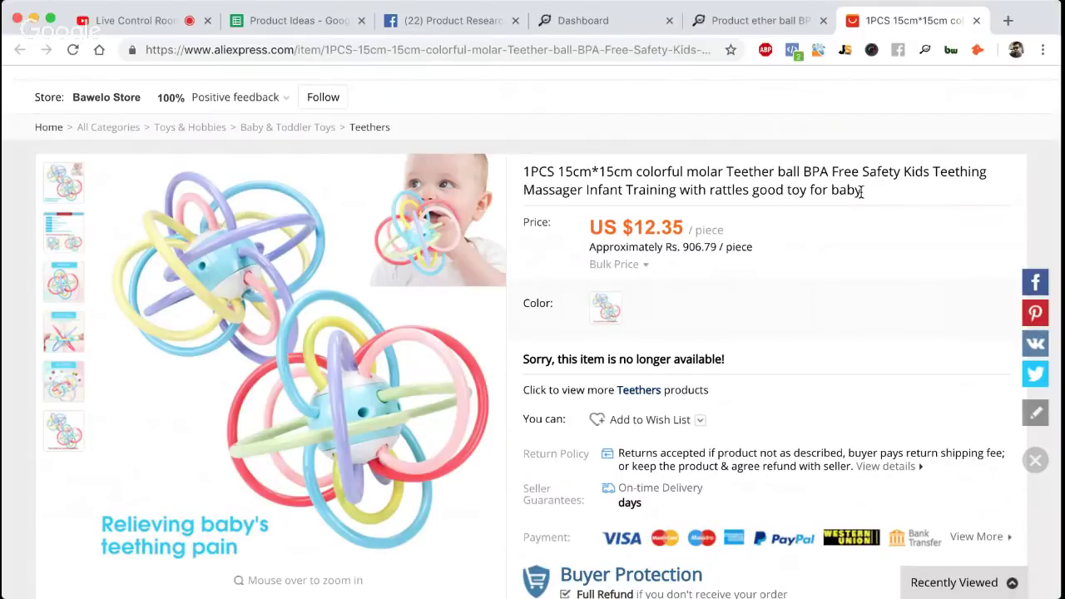
pyautogui.scroll(2, 862, 191)
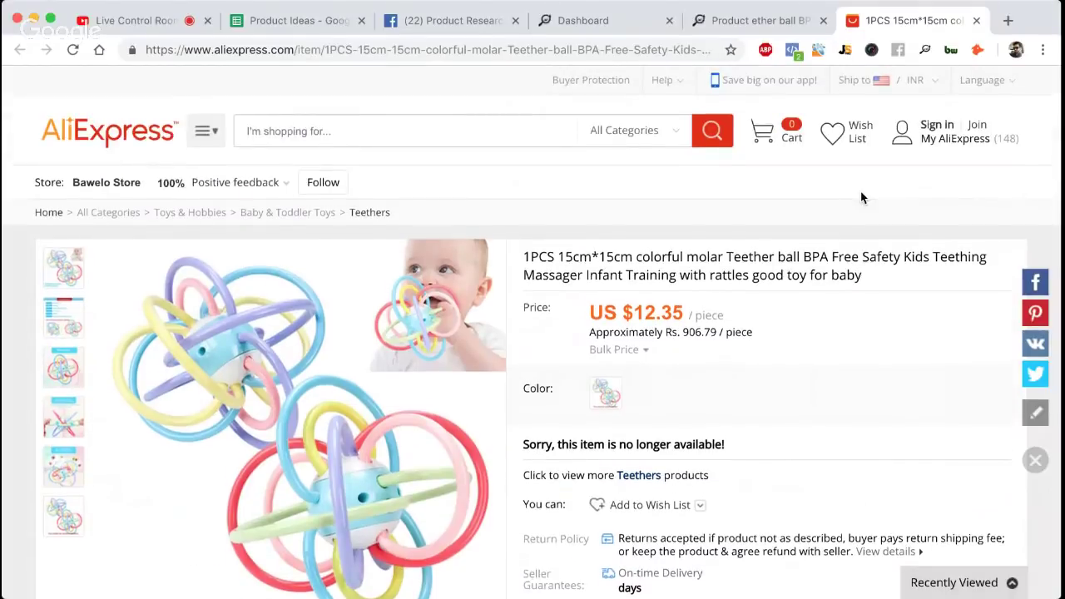
pyautogui.click(976, 21)
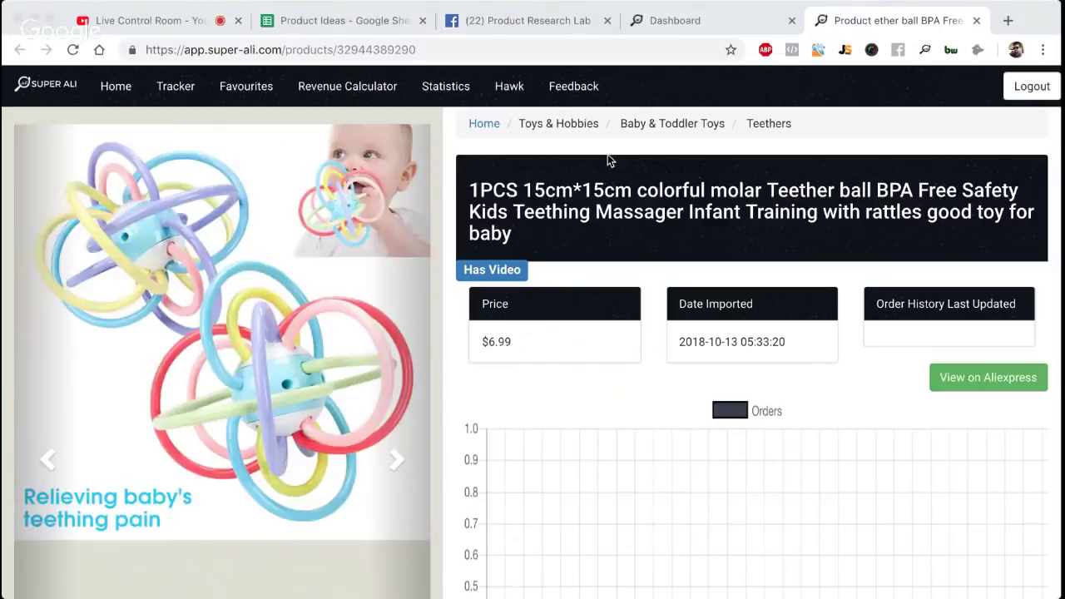
pyautogui.click(978, 21)
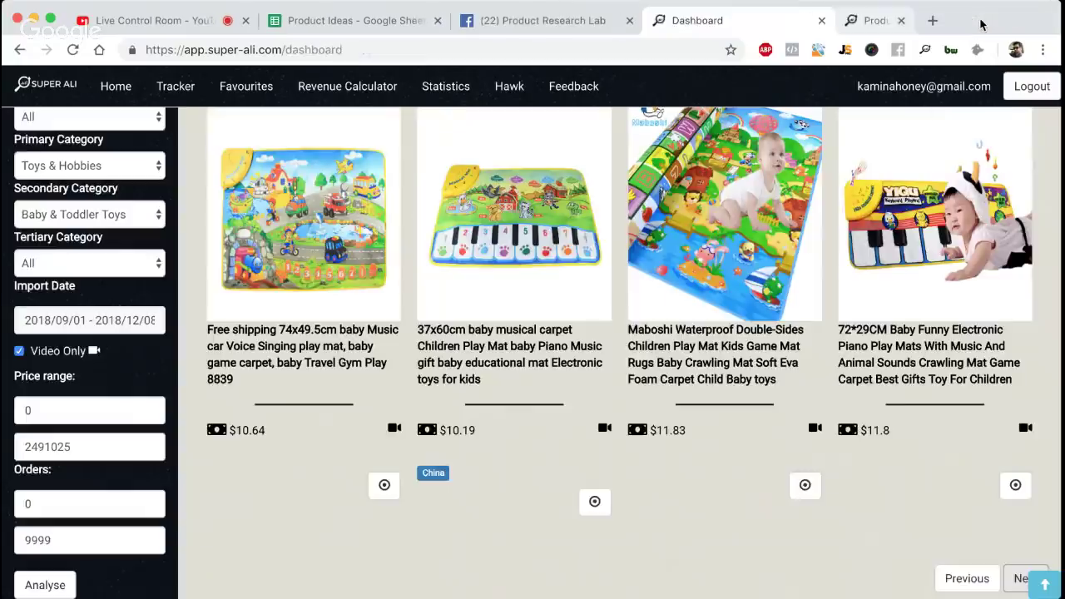
pyautogui.scroll(5, 729, 262)
pyautogui.scroll(10, 729, 262)
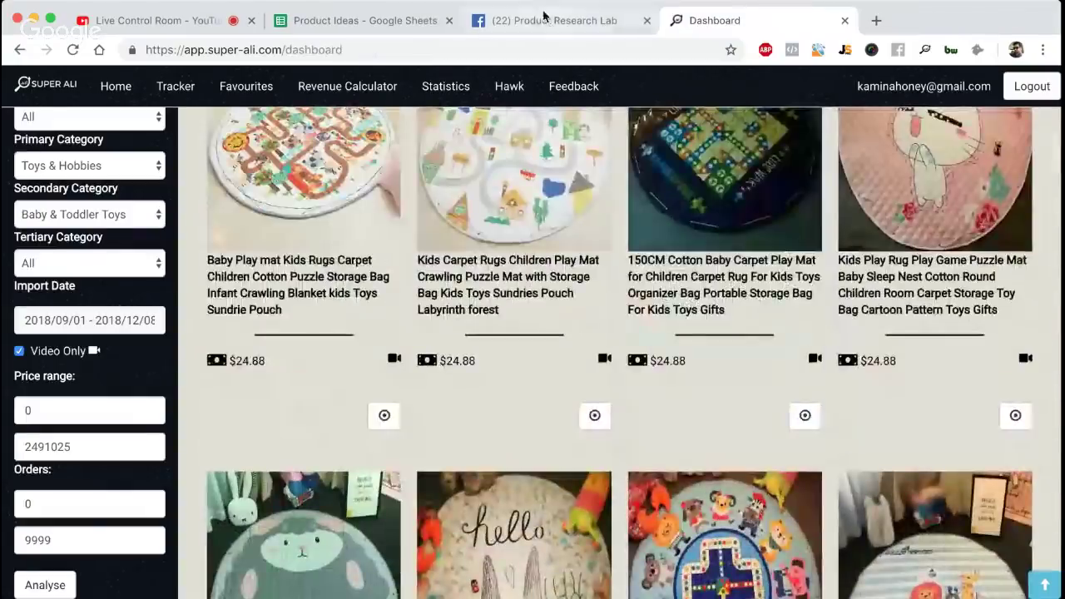
# Switch to the Product Research Lab post on Facebook and publish the comment "Drop your queries here, I will answer it as soon as I can."
pyautogui.click(545, 19)
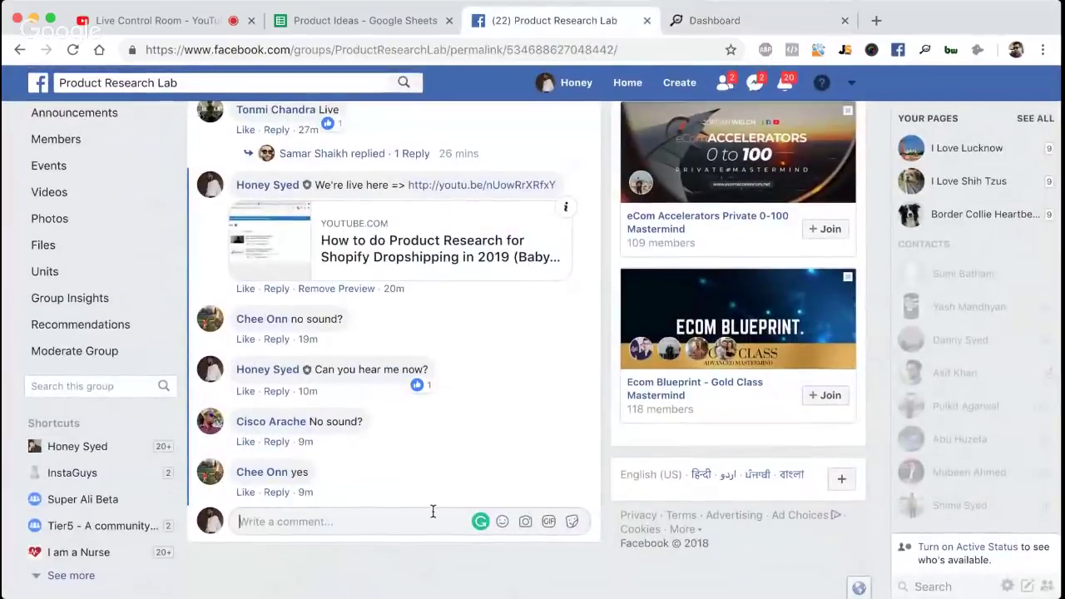
pyautogui.write('Drop ')
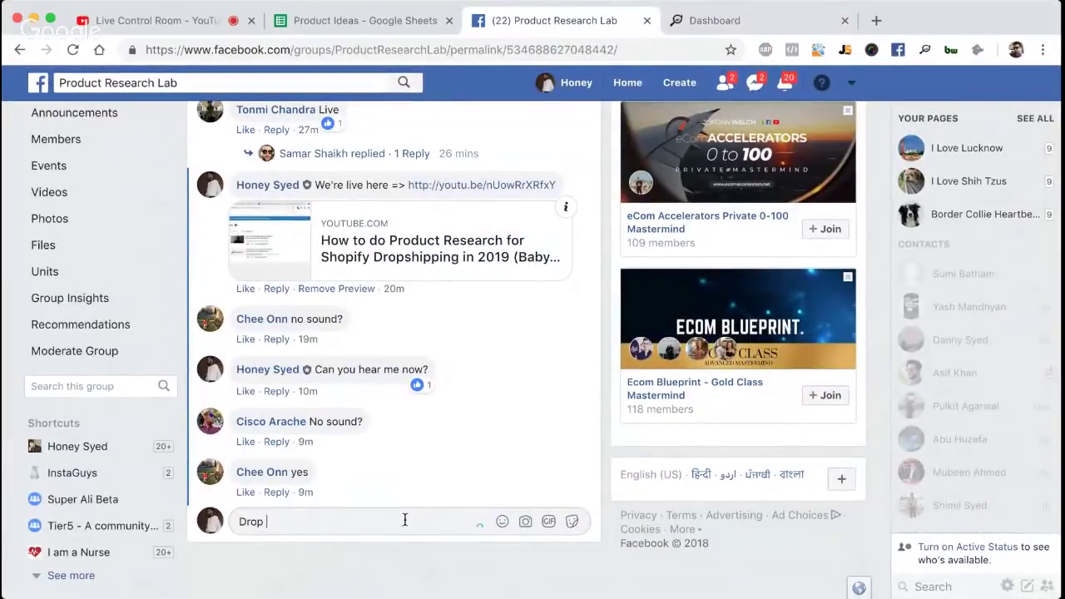
pyautogui.write('your queries he')
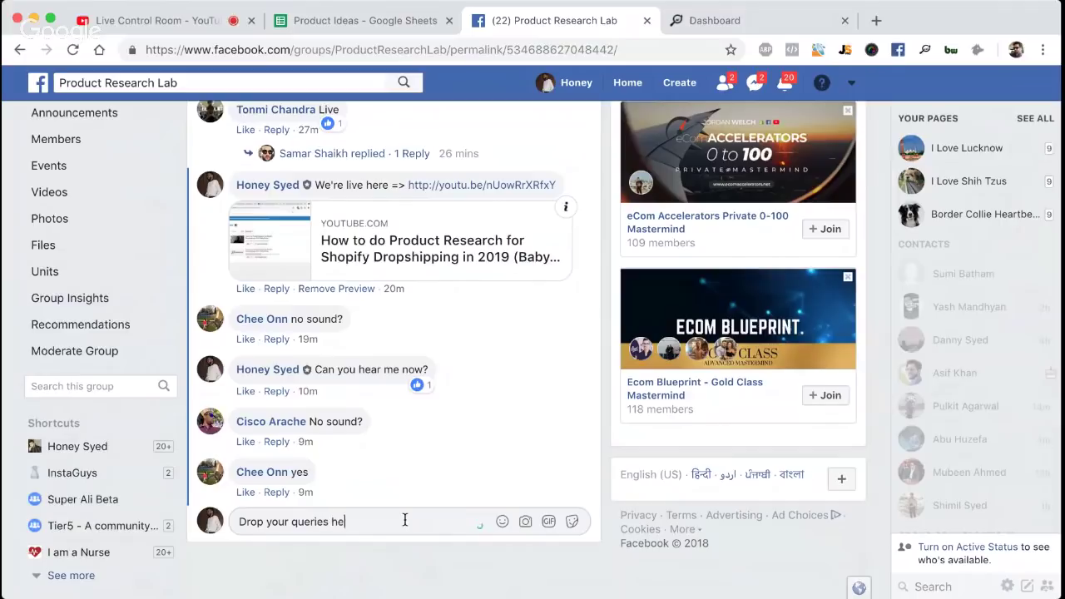
pyautogui.write('re, I will answer it as soon as I can.')
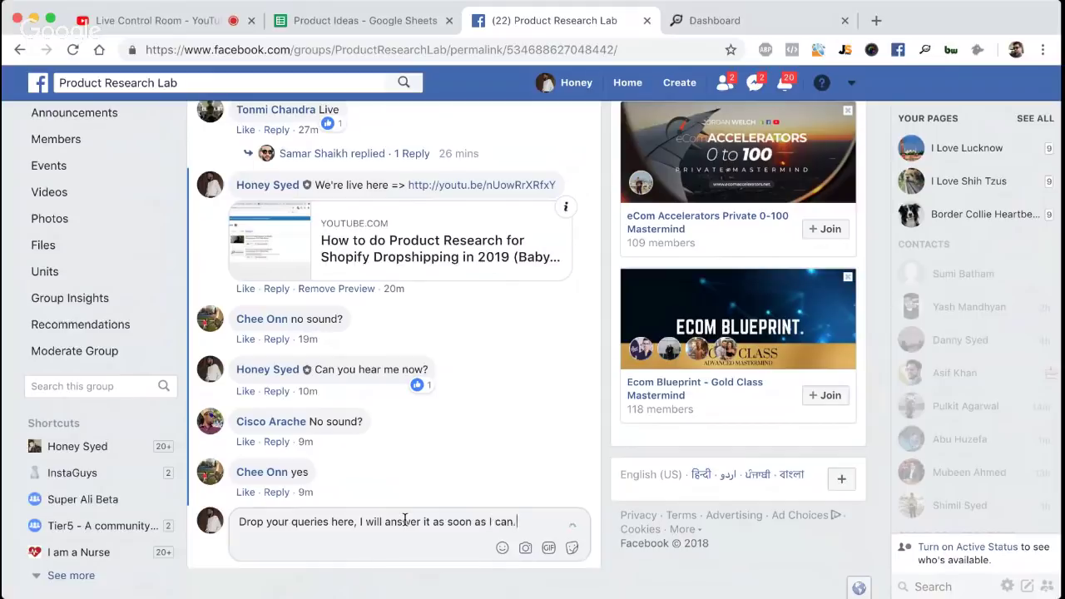
pyautogui.press('Return')
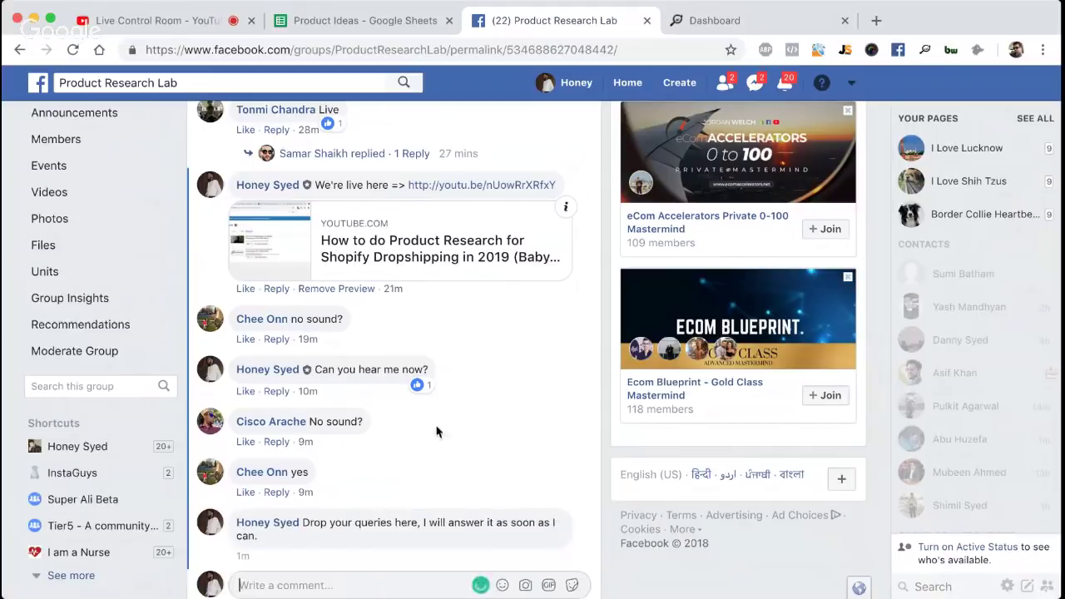
# Return to the Super Ali dashboard and analyse products under Mother & Kids, Baby Care, Bath & Shower Product
pyautogui.click(728, 23)
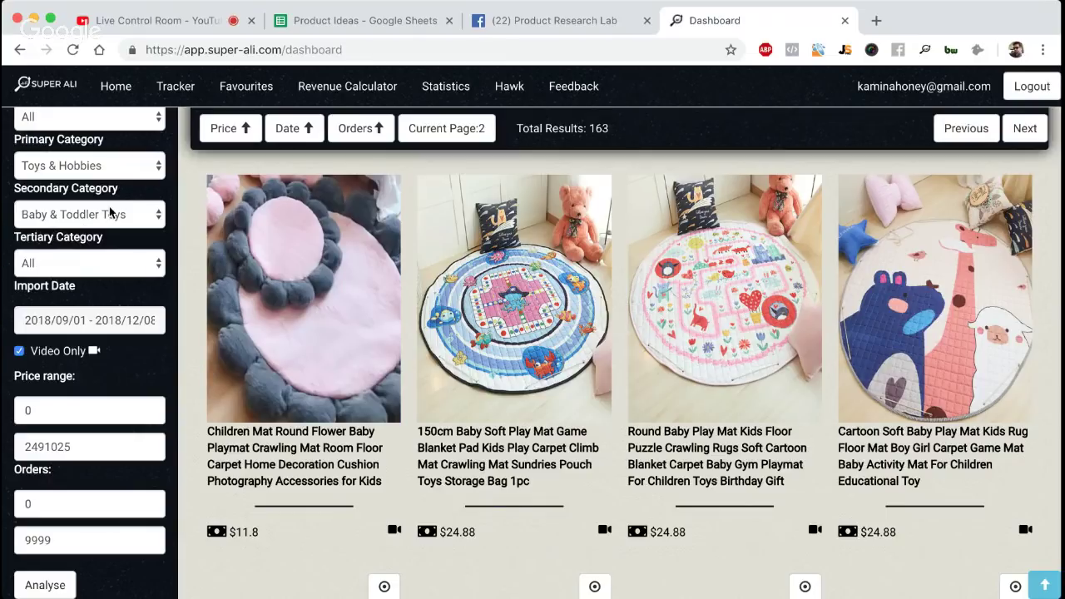
pyautogui.click(114, 172)
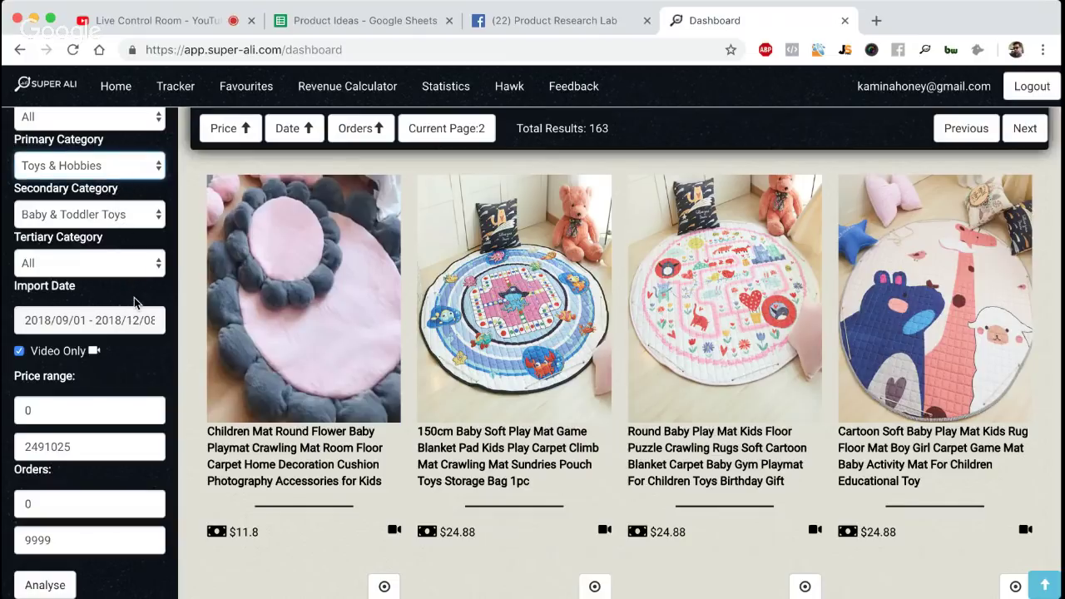
pyautogui.press('m')
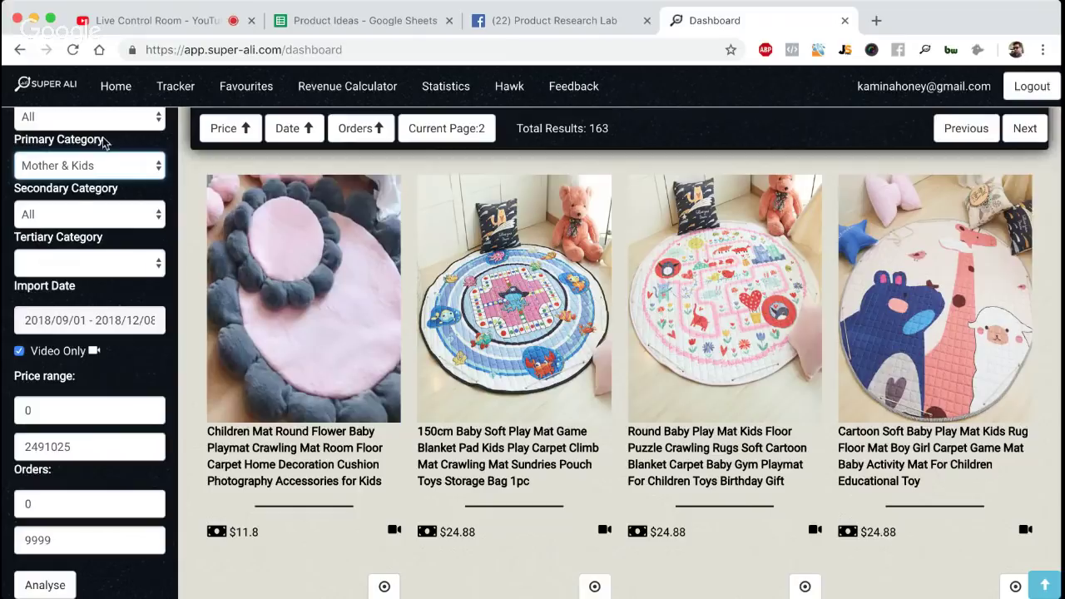
pyautogui.press('Tab')
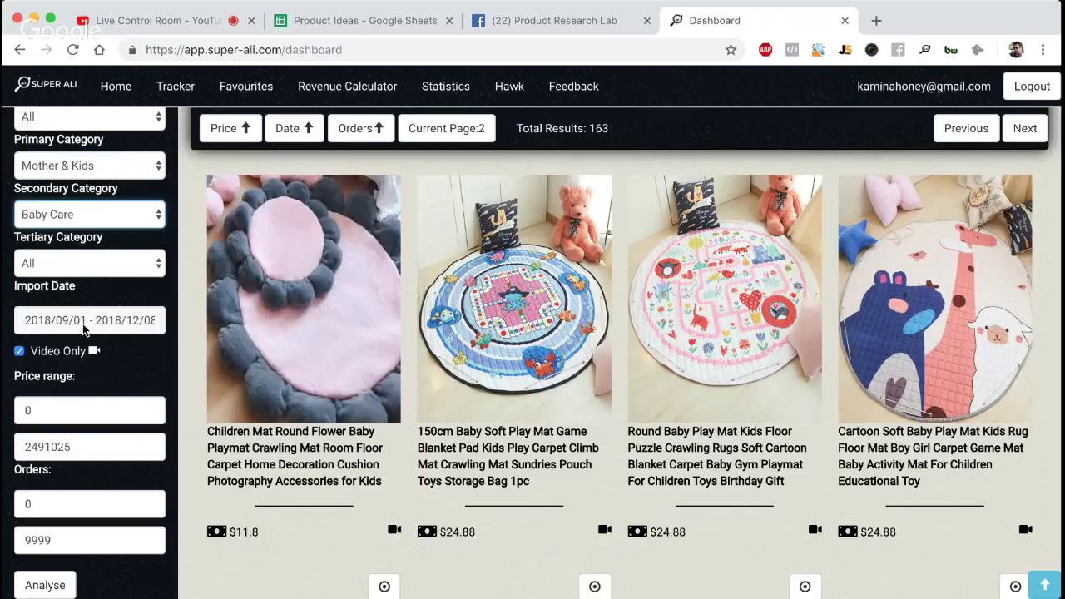
pyautogui.click(119, 268)
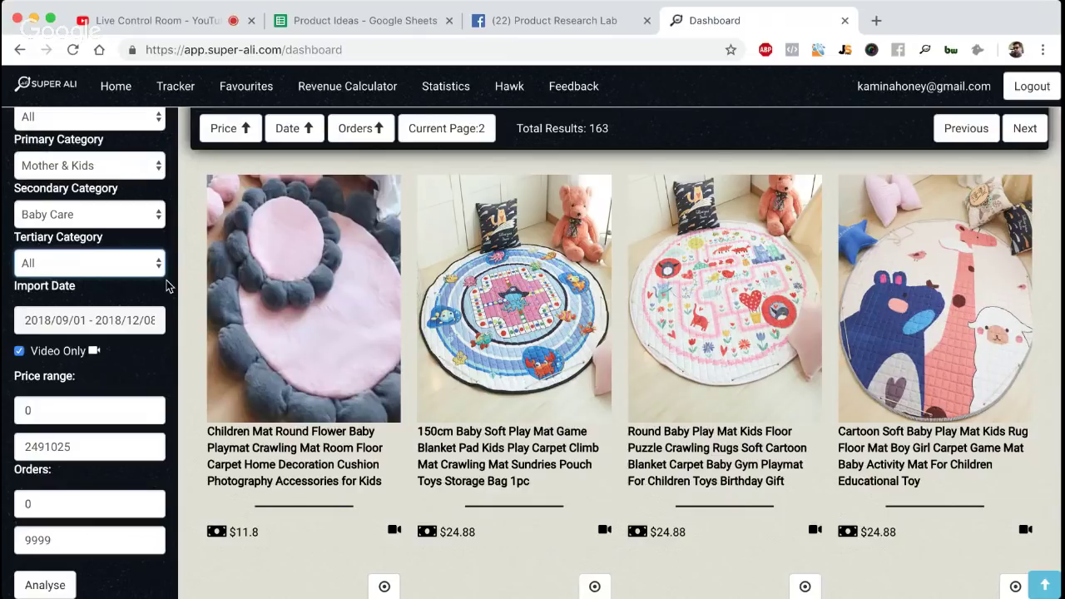
pyautogui.press('Down')
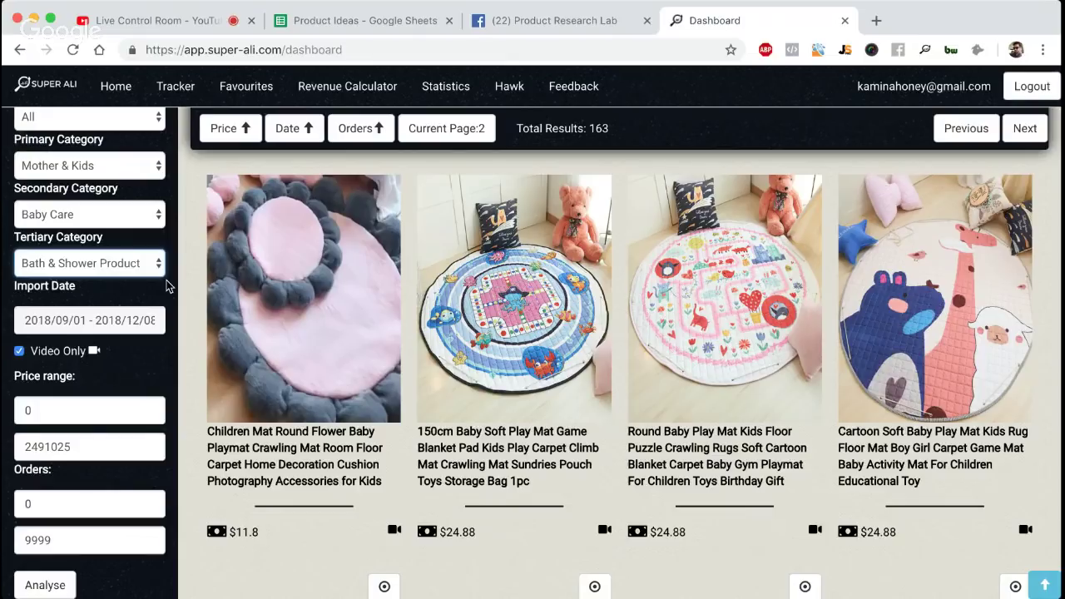
pyautogui.scroll(-1, 167, 285)
pyautogui.click(51, 585)
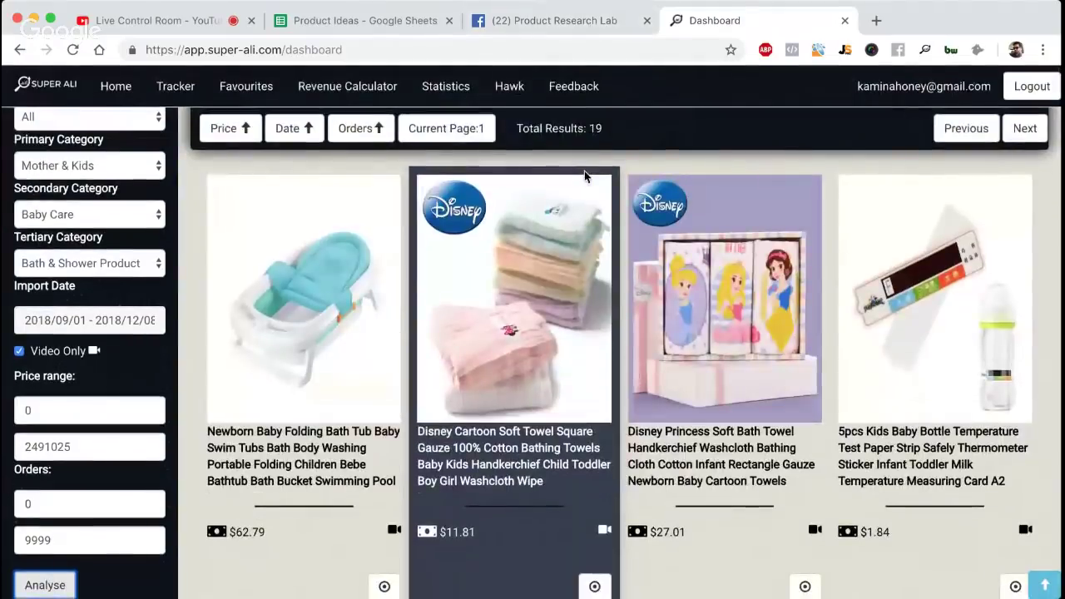
# Open the 5pcs Kids Baby Bottle Temperature Test Paper Strip in a separate tab and keep browsing the bath product results
pyautogui.scroll(-2, 584, 171)
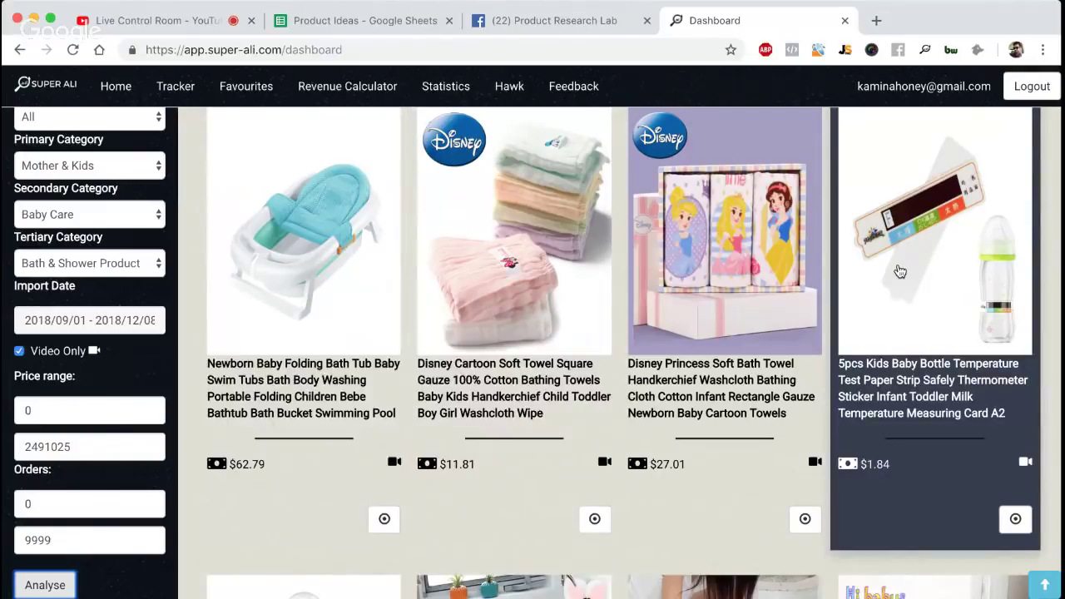
pyautogui.keyDown('super'); pyautogui.click(900, 271); pyautogui.keyUp('super')
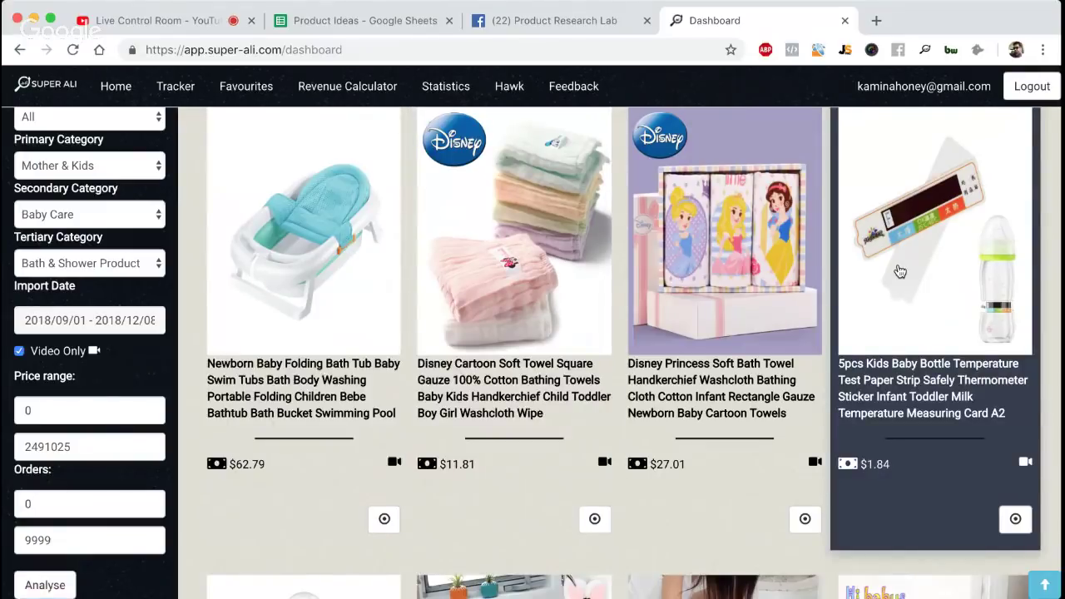
pyautogui.scroll(1, 900, 272)
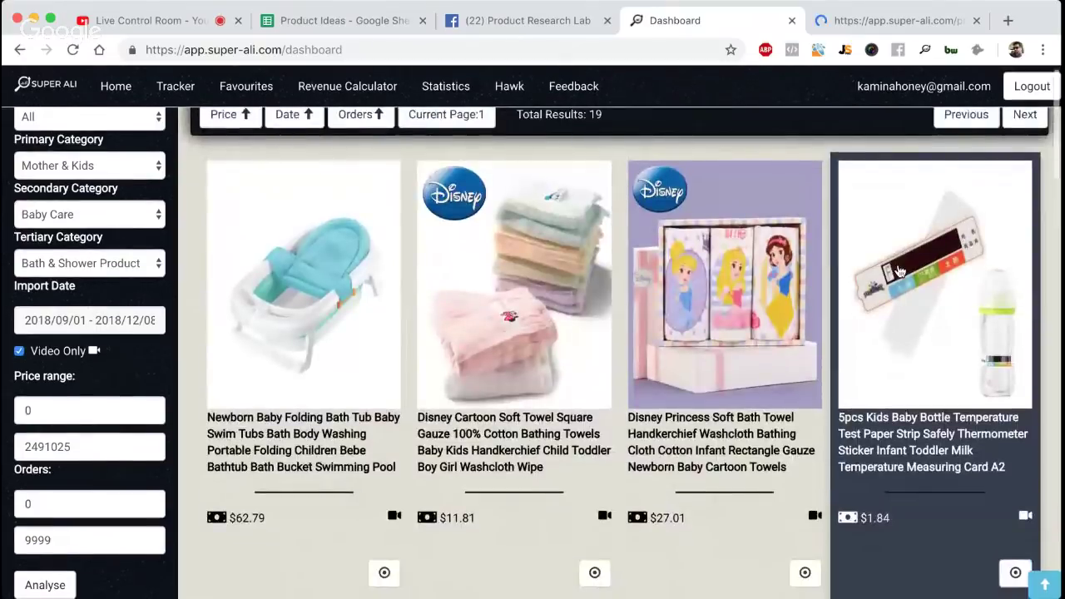
pyautogui.scroll(-6, 899, 272)
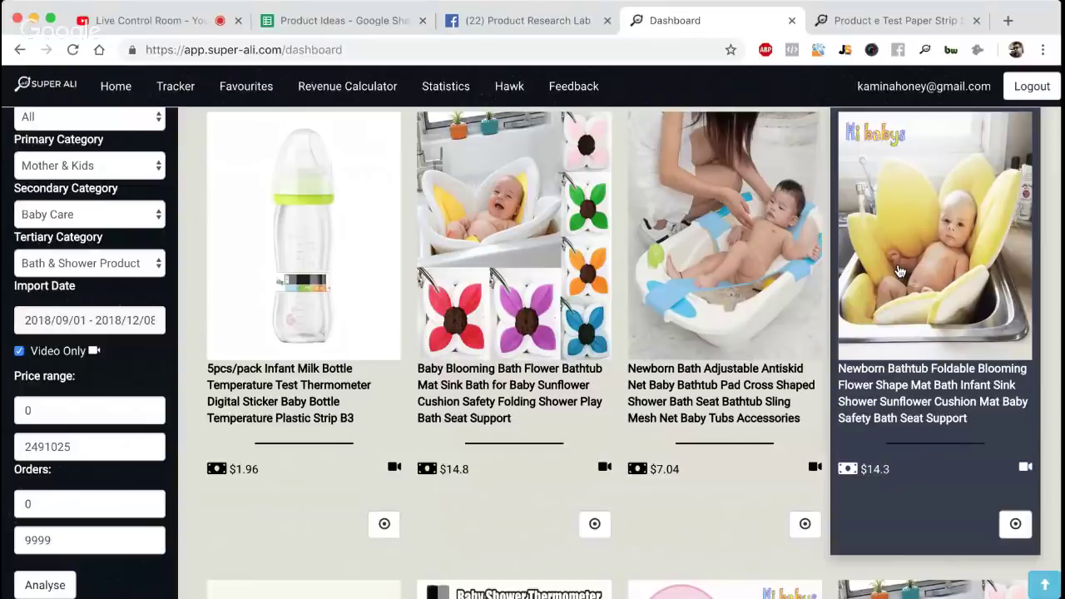
# Browse all the Bath & Shower Product results with videos, comparing the baby bathtubs, bath mats, towels and thermometers and their prices
pyautogui.scroll(-1, 900, 271)
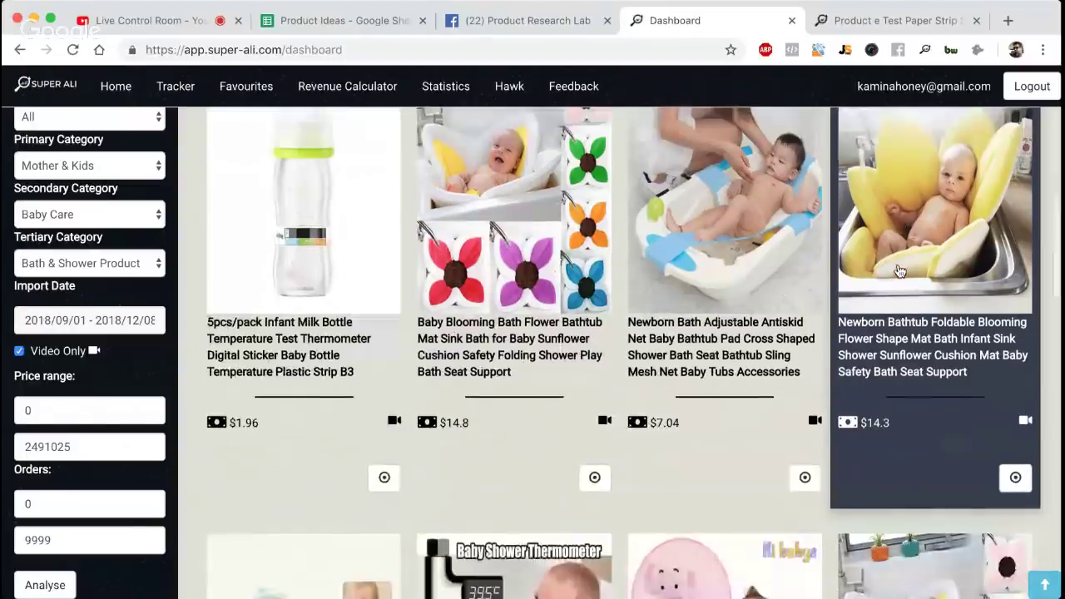
pyautogui.scroll(-5, 900, 272)
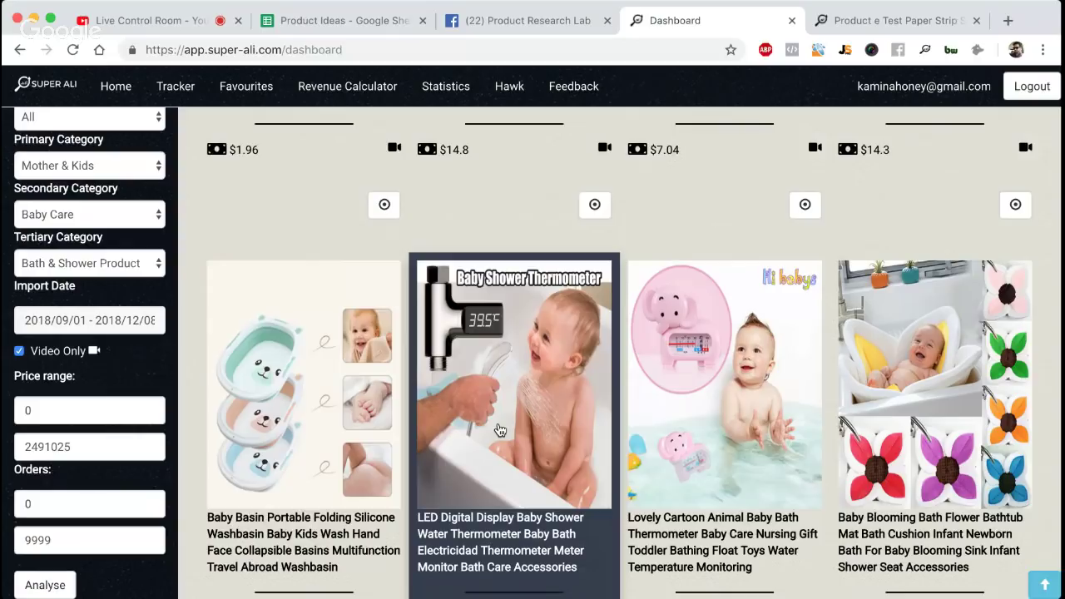
pyautogui.scroll(-1, 665, 349)
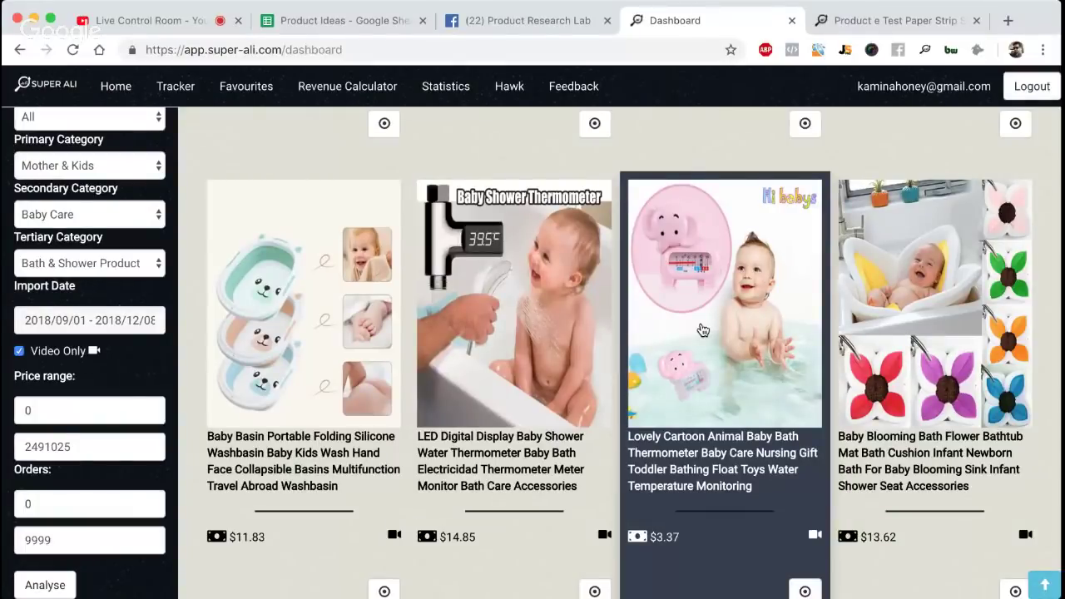
pyautogui.scroll(-1, 703, 331)
pyautogui.scroll(-1, 703, 330)
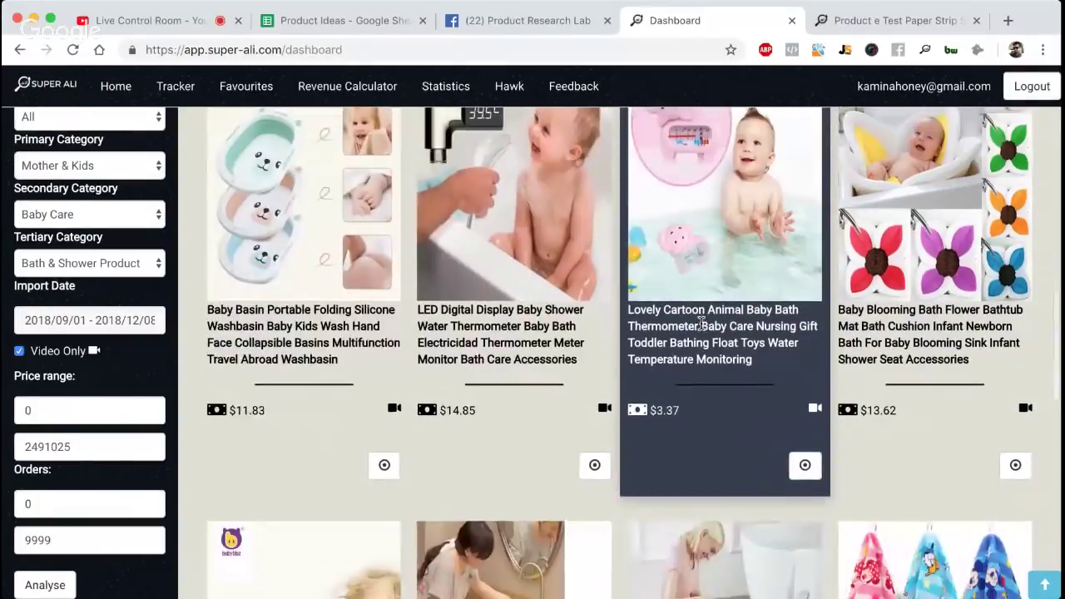
pyautogui.scroll(-4, 701, 326)
pyautogui.scroll(-2, 695, 343)
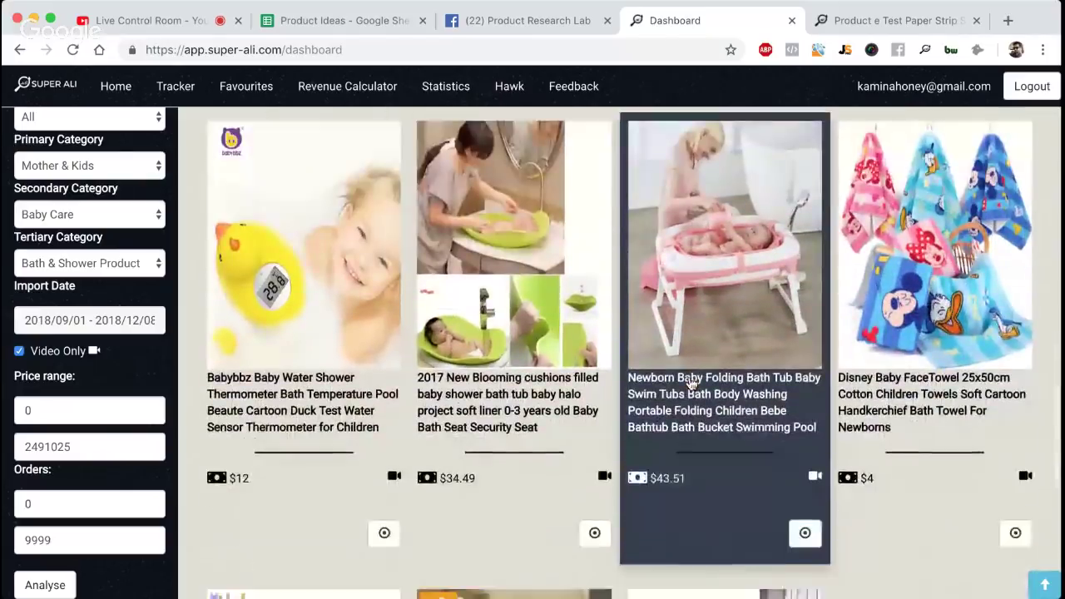
pyautogui.scroll(-1, 690, 382)
pyautogui.scroll(-4, 690, 378)
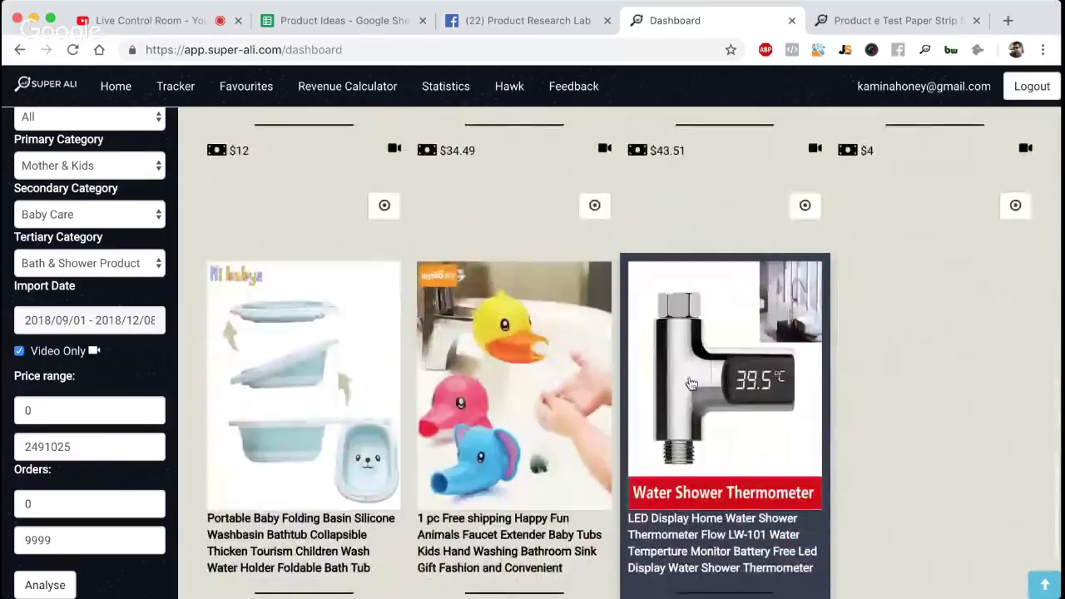
pyautogui.scroll(-2, 740, 398)
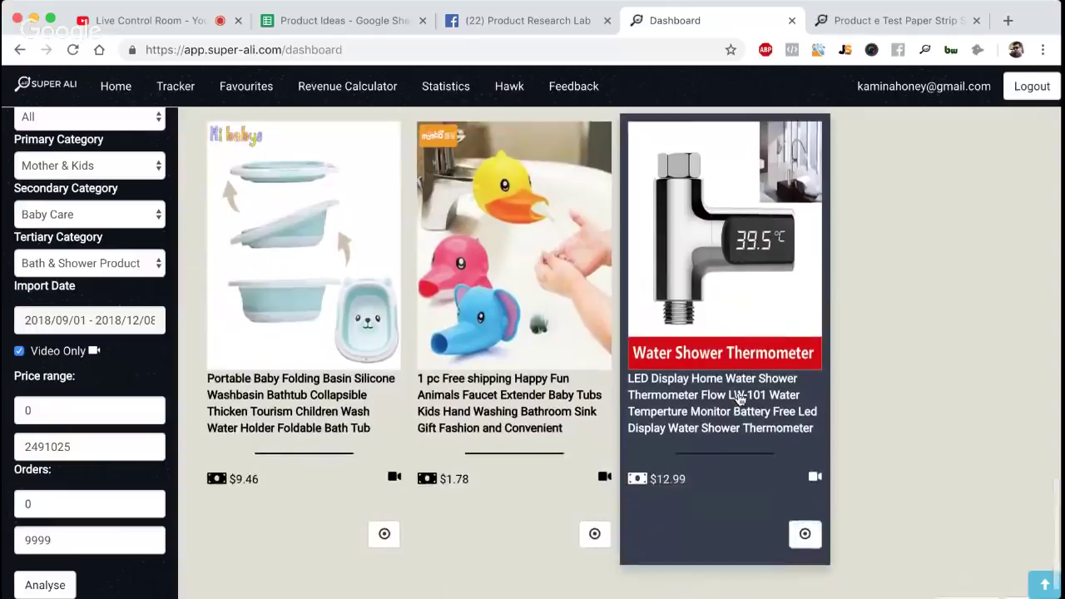
pyautogui.scroll(-1, 739, 395)
pyautogui.scroll(20, 739, 393)
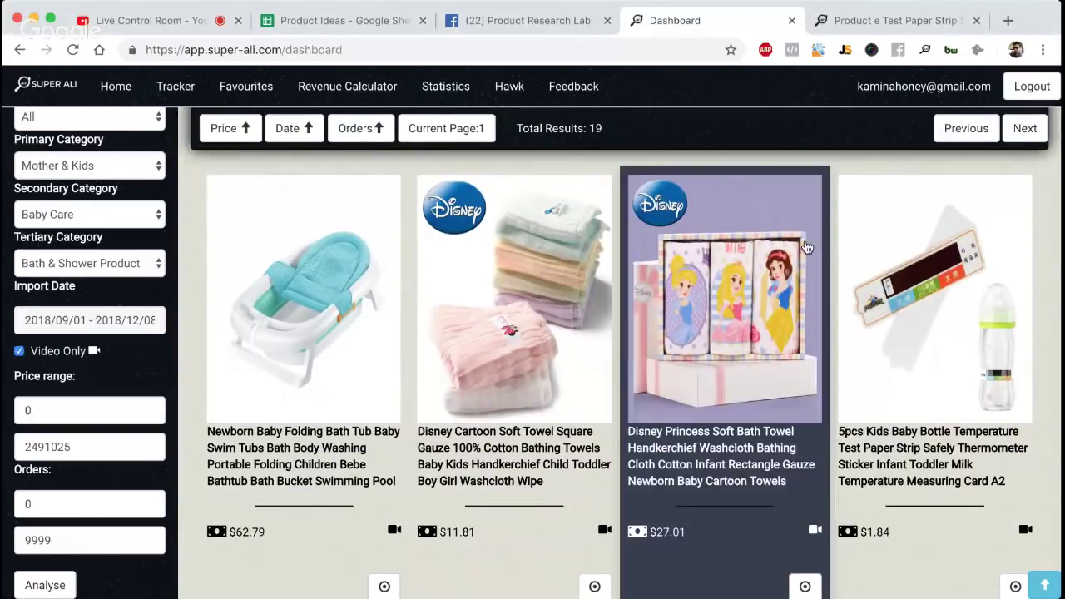
pyautogui.scroll(-8, 806, 246)
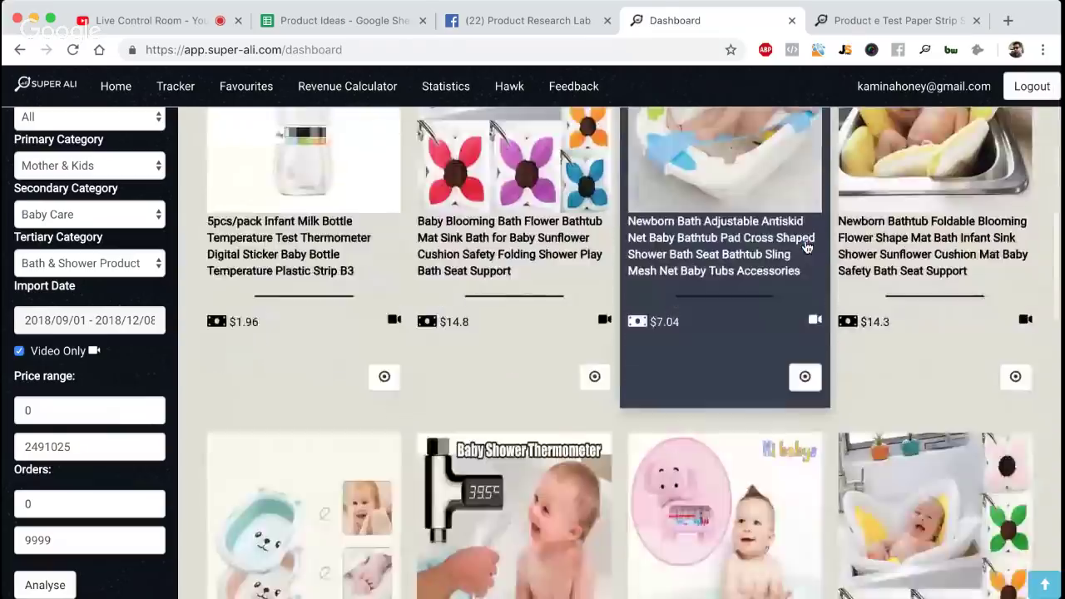
pyautogui.scroll(8, 806, 246)
# Switch to the bottle temperature test strip's product page, check its order history and run Seller Finder to review competing sellers
pyautogui.click(883, 22)
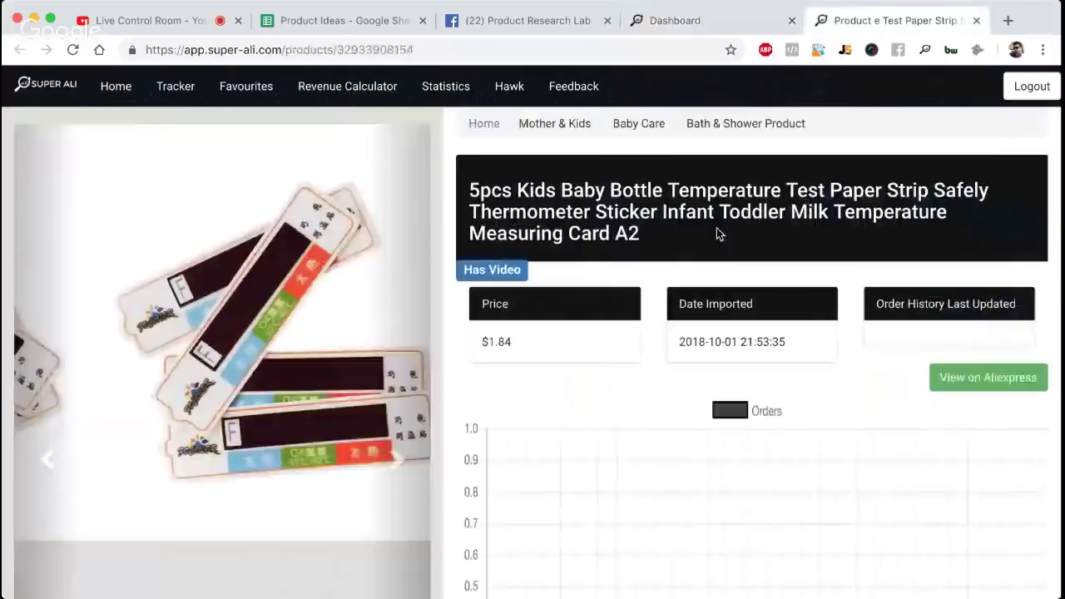
pyautogui.scroll(-2, 691, 263)
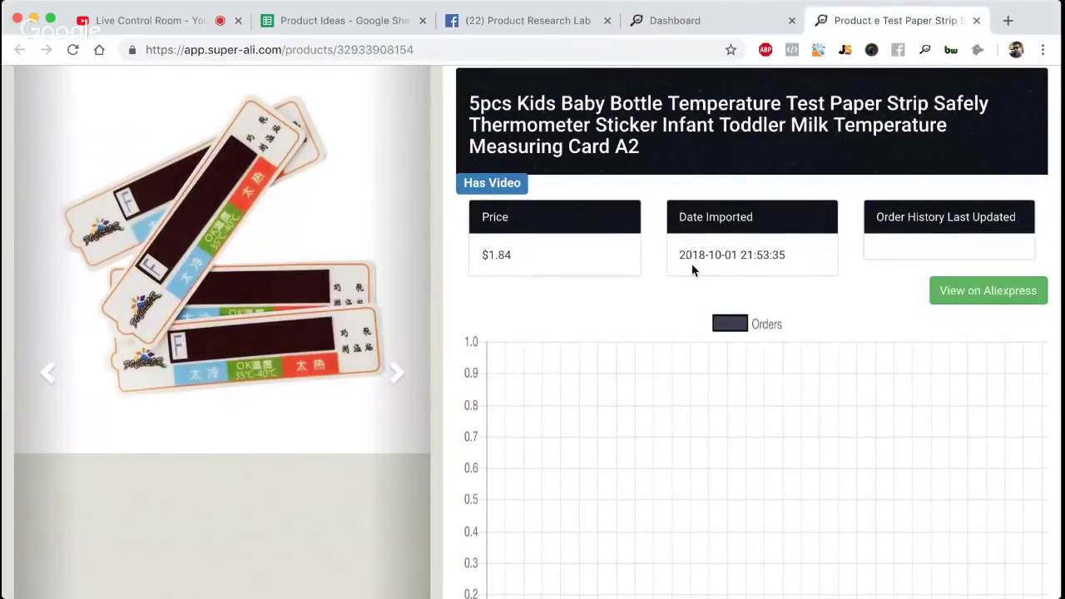
pyautogui.scroll(-3, 692, 263)
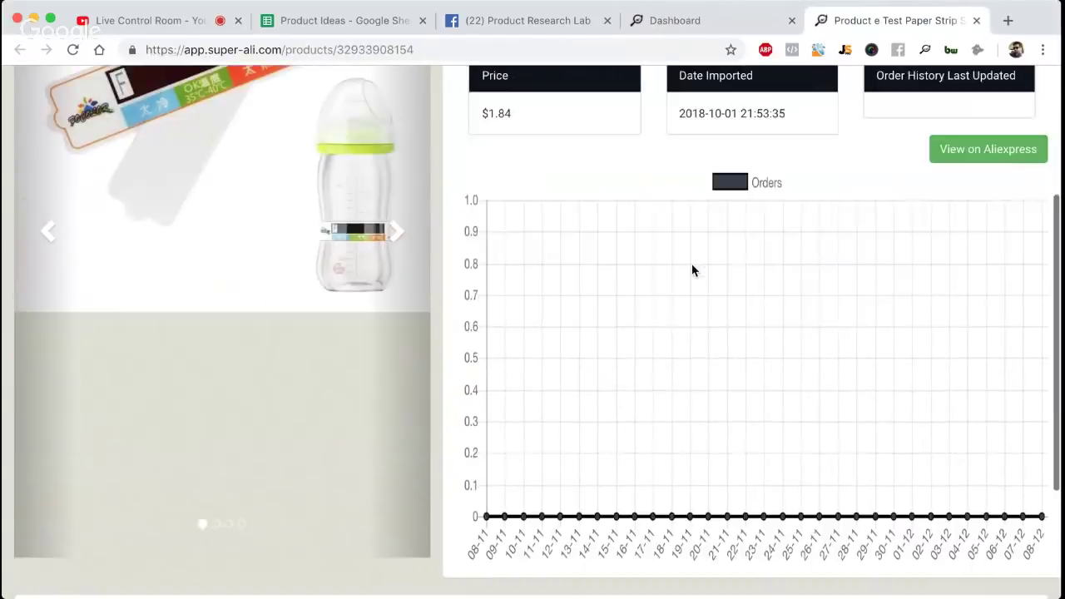
pyautogui.scroll(-2, 691, 270)
pyautogui.scroll(-2, 542, 556)
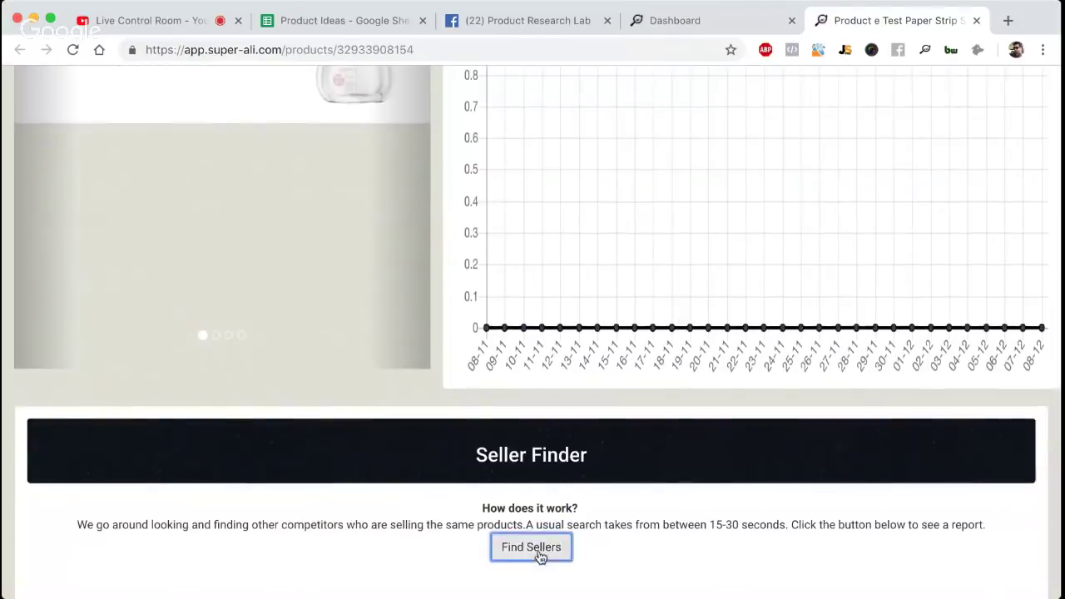
pyautogui.scroll(-1, 677, 514)
pyautogui.scroll(-3, 678, 513)
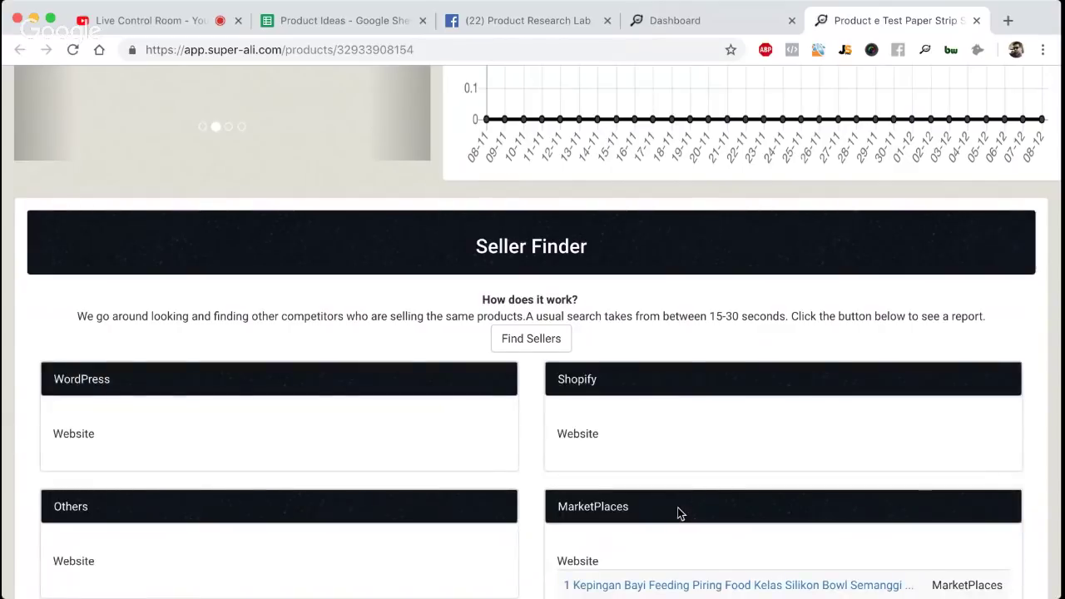
pyautogui.scroll(-4, 677, 513)
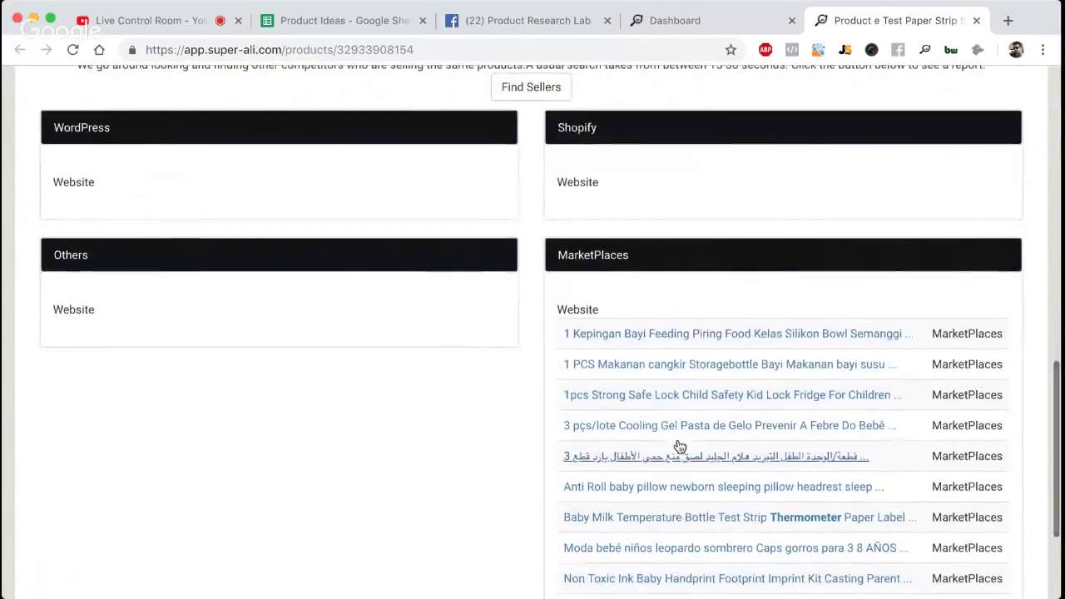
pyautogui.scroll(-1, 633, 226)
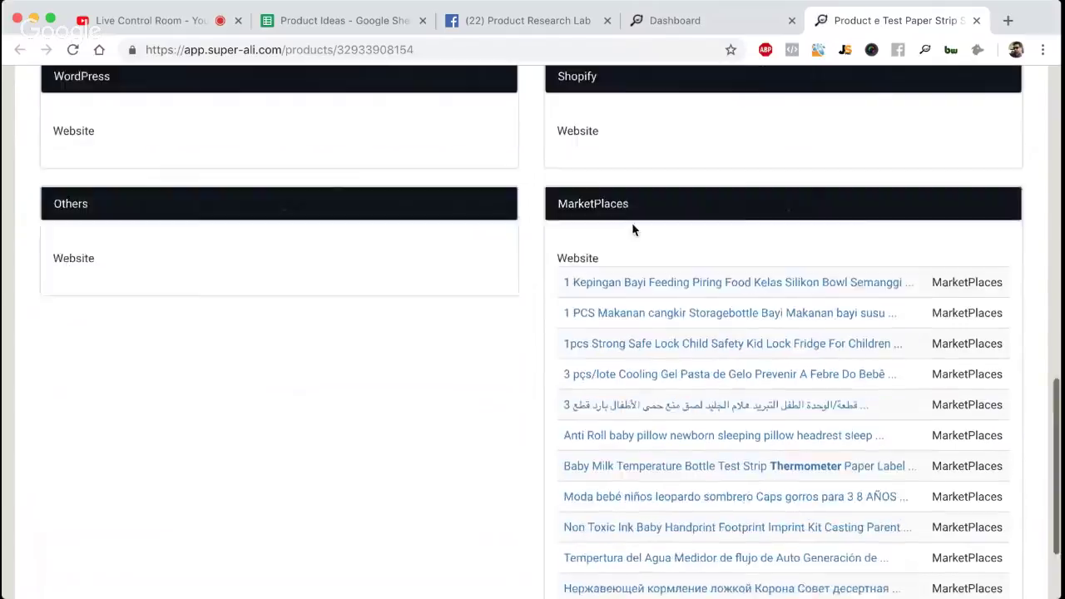
pyautogui.scroll(-2, 632, 227)
# Open the temperature test strip's AliExpress listing and close its Super Ali product page
pyautogui.scroll(15, 633, 227)
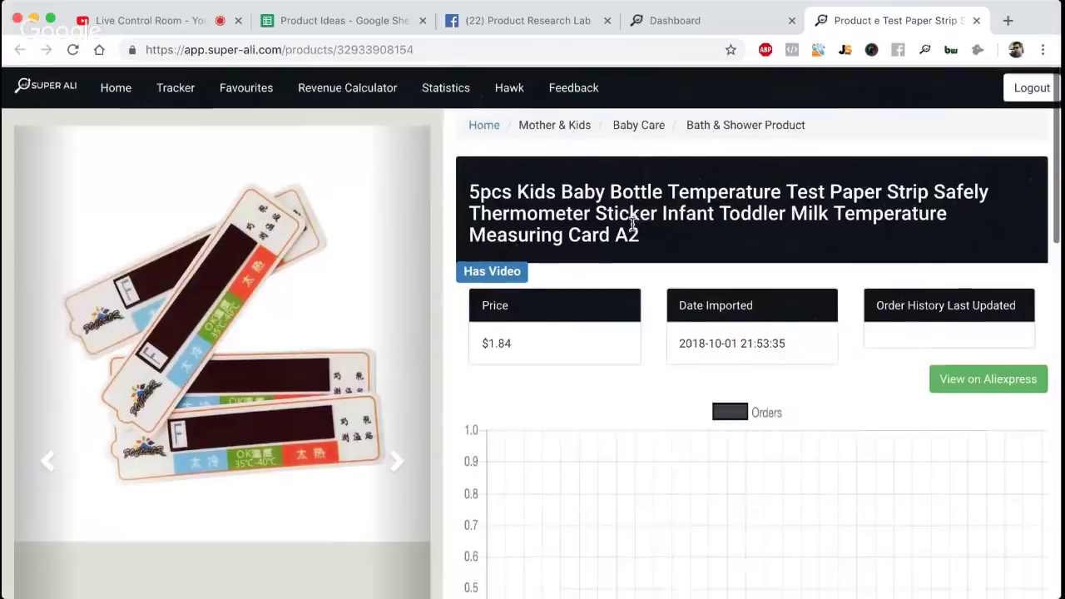
pyautogui.click(965, 384)
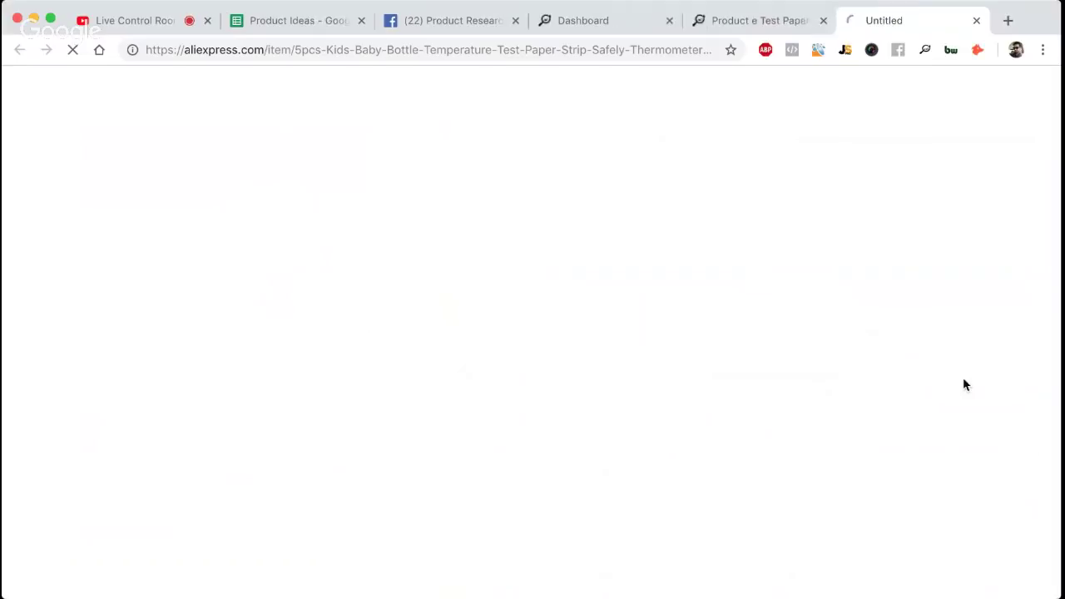
pyautogui.click(824, 22)
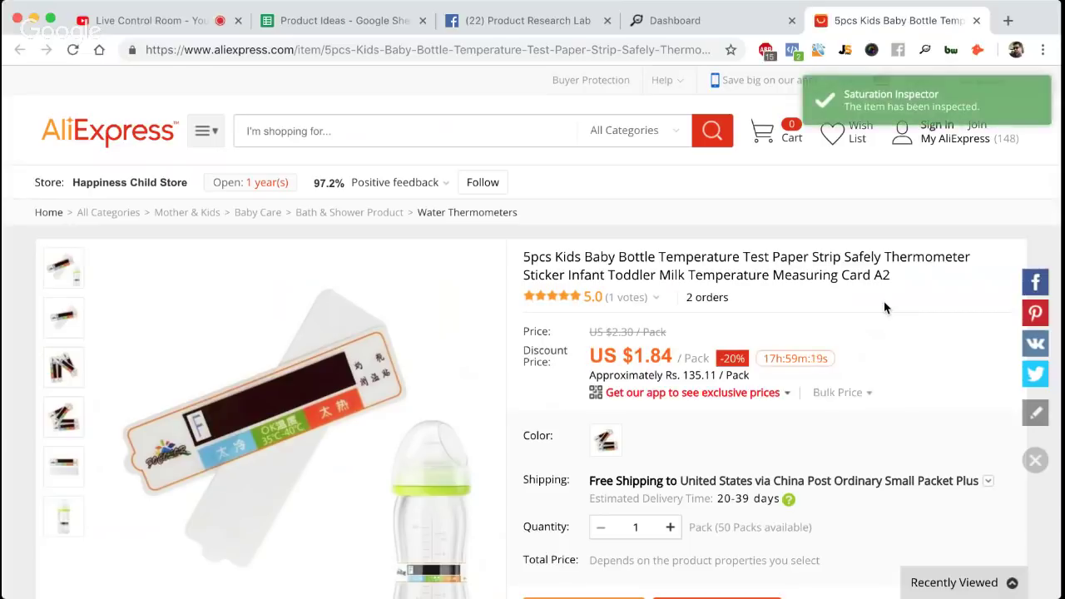
# Examine the test strip's AliExpress listing, including its price, shipping, item specifics, product images, description and usage method
pyautogui.scroll(-1, 885, 308)
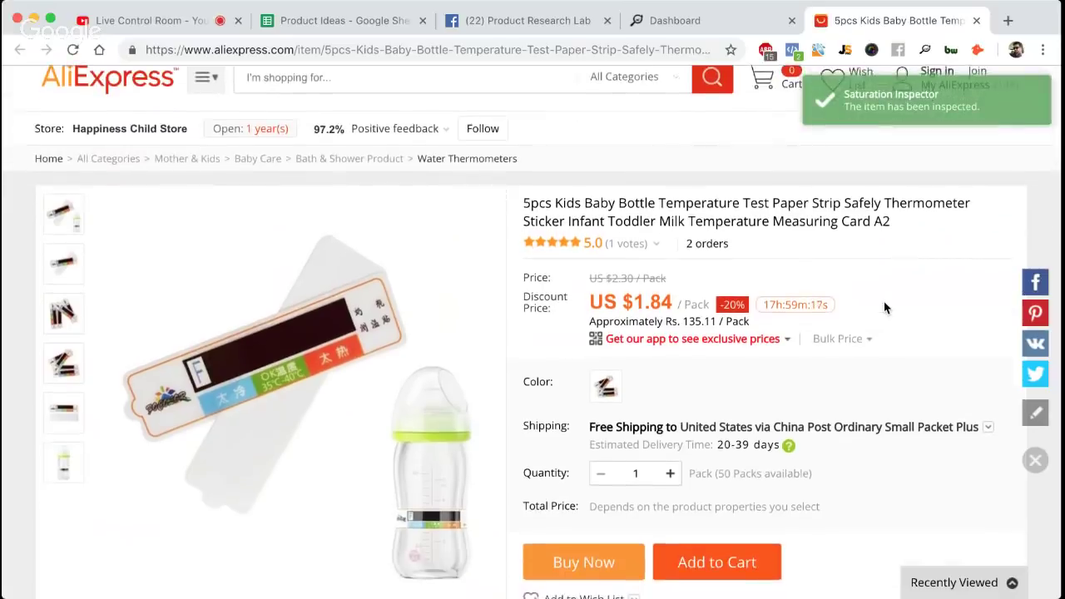
pyautogui.scroll(-1, 885, 308)
pyautogui.scroll(-1, 885, 308)
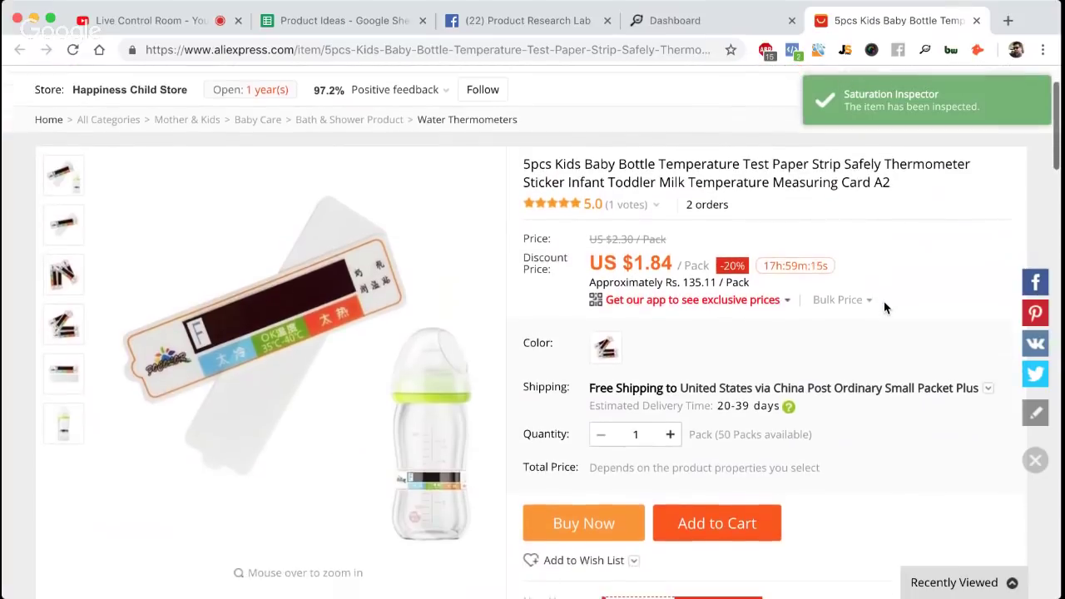
pyautogui.scroll(-5, 885, 306)
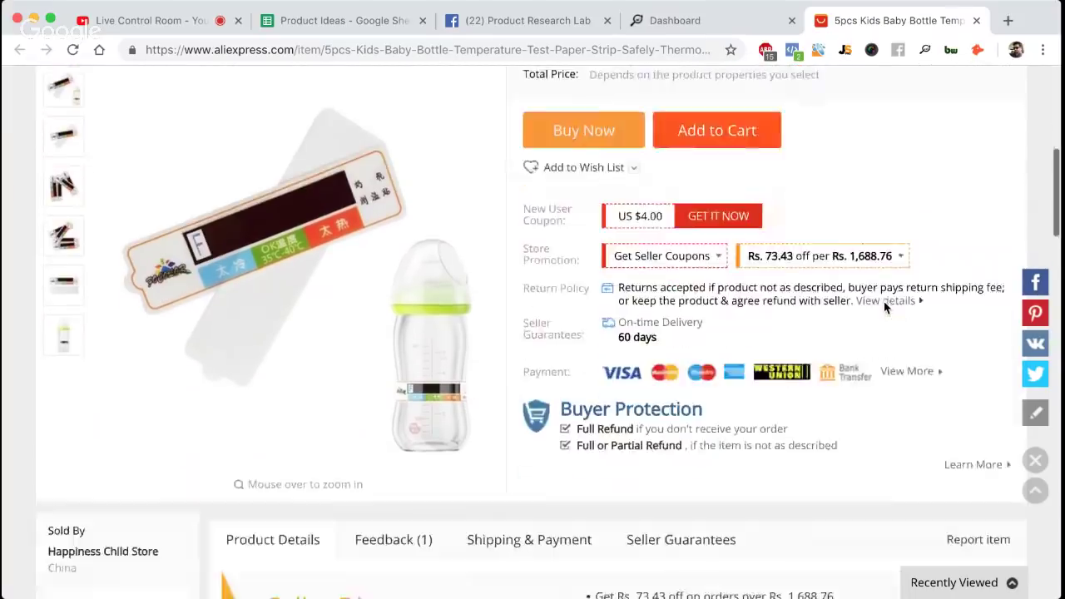
pyautogui.scroll(-7, 884, 308)
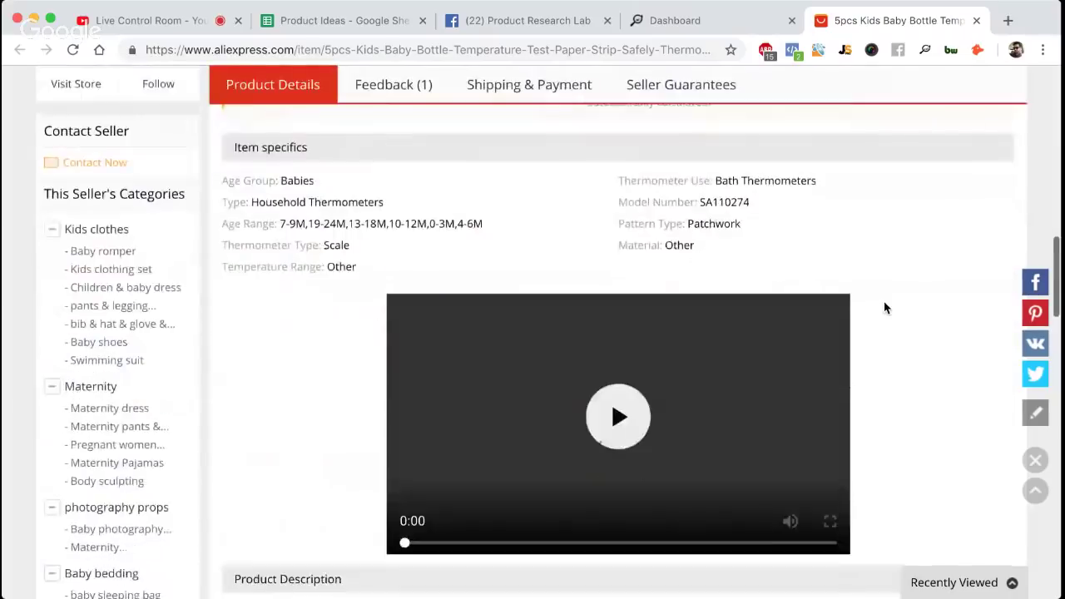
pyautogui.scroll(-3, 884, 308)
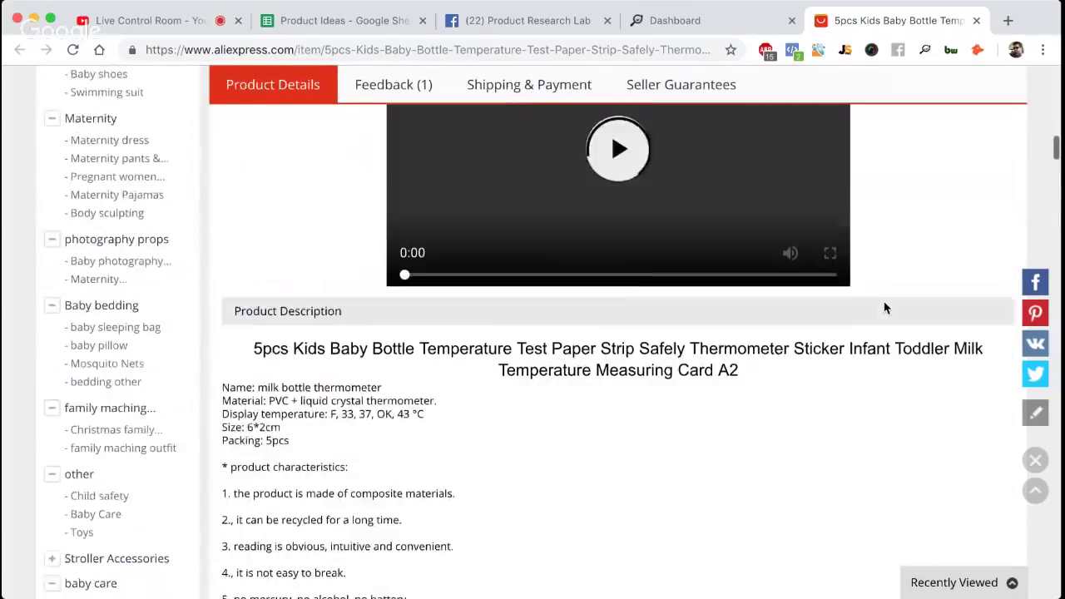
pyautogui.scroll(-2, 885, 308)
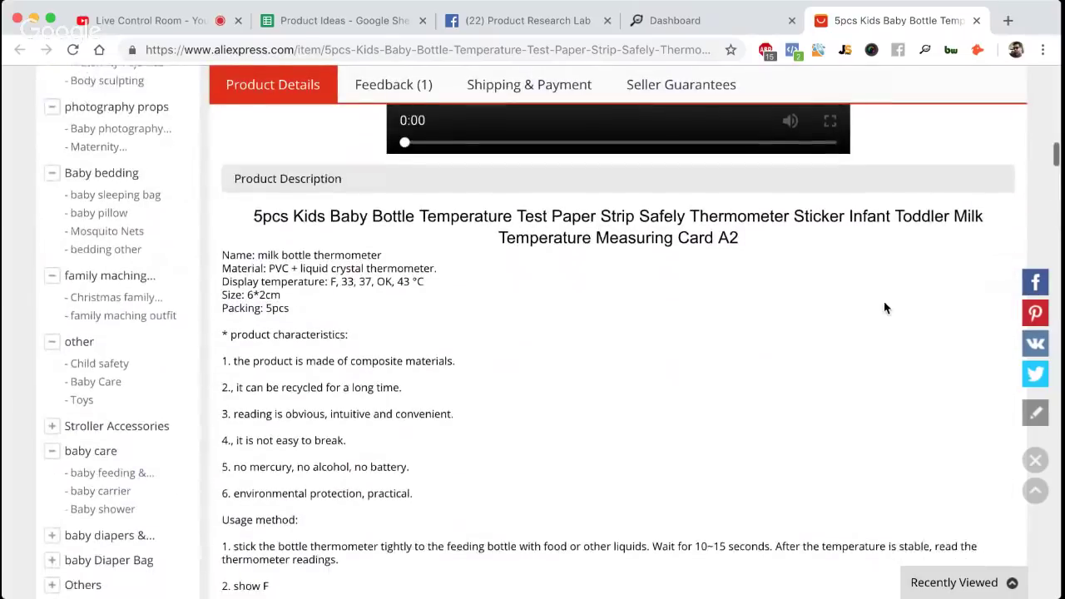
pyautogui.scroll(-5, 885, 308)
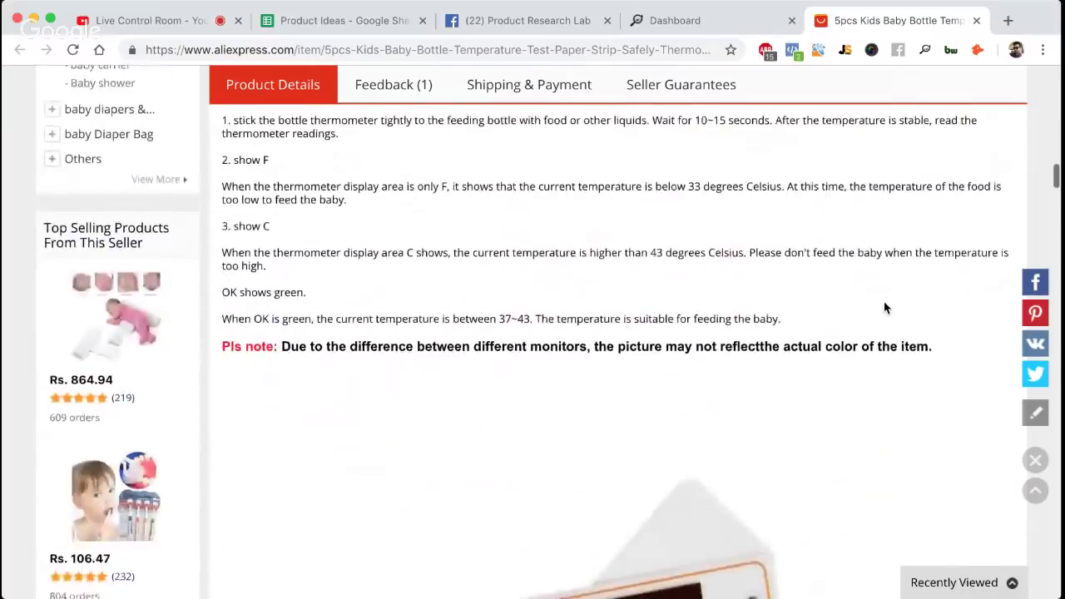
pyautogui.scroll(-9, 885, 308)
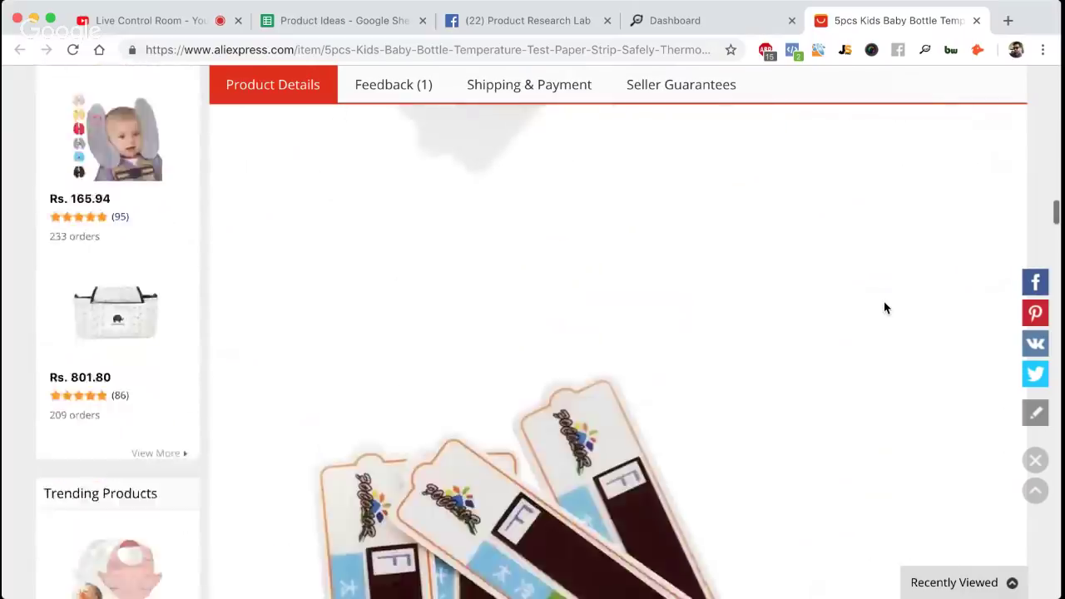
pyautogui.scroll(-15, 885, 308)
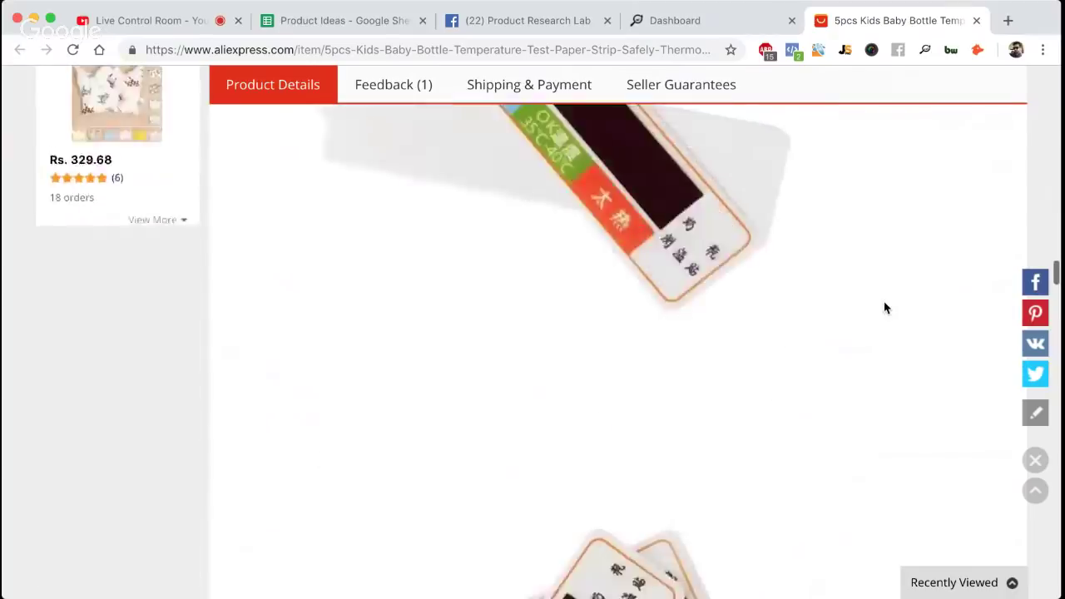
pyautogui.scroll(-15, 885, 308)
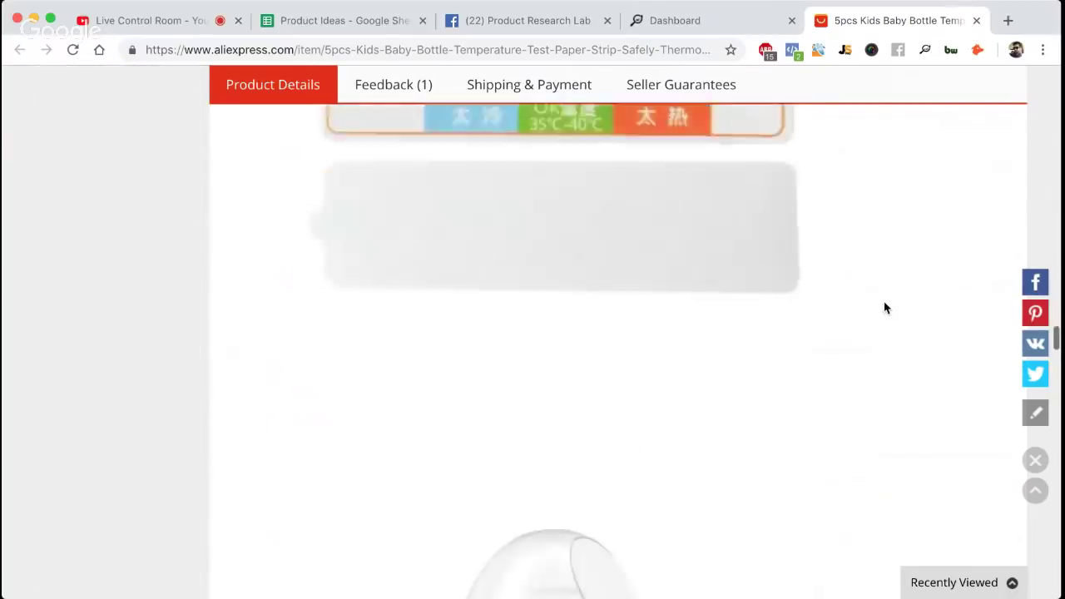
pyautogui.scroll(-8, 884, 308)
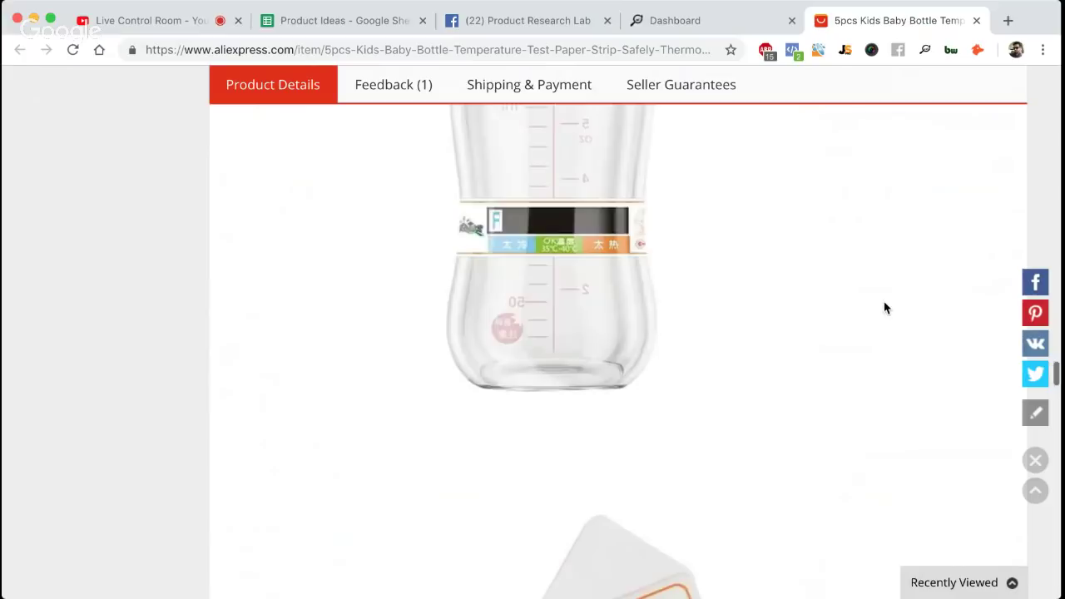
pyautogui.scroll(-12, 885, 308)
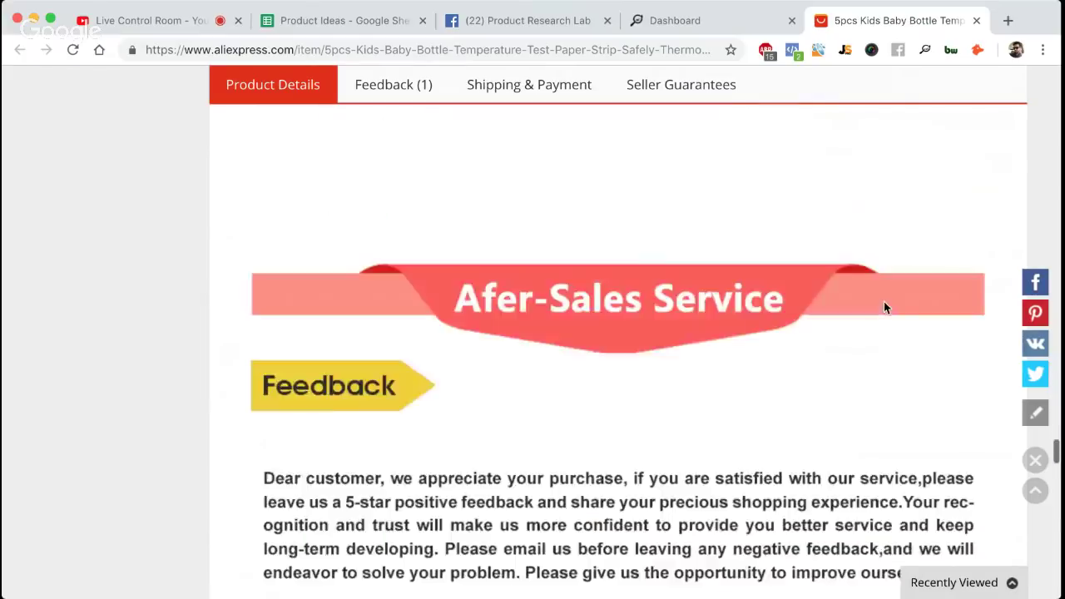
pyautogui.scroll(15, 885, 308)
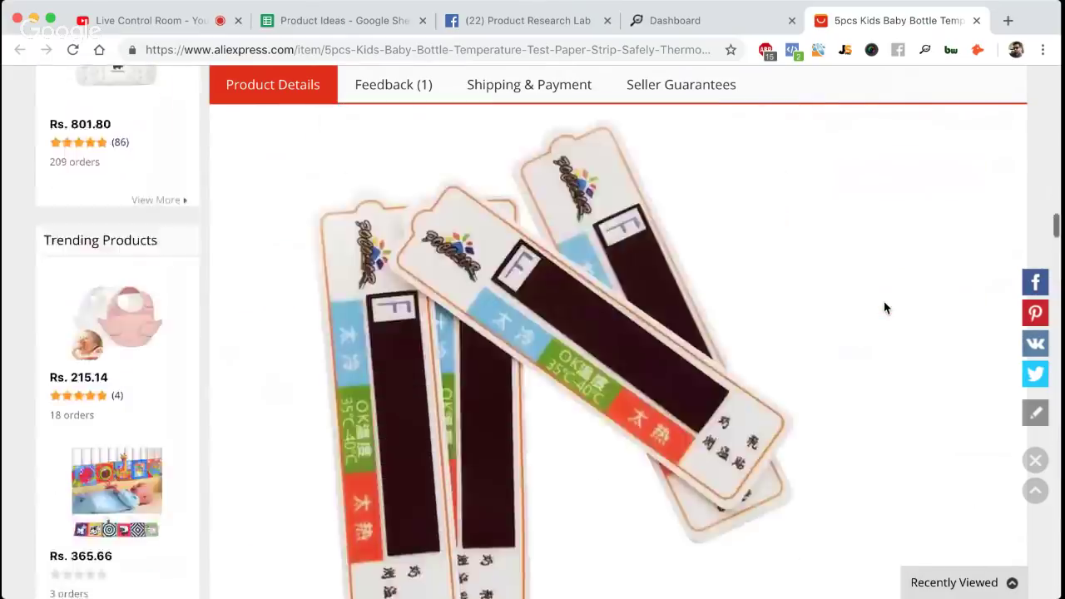
pyautogui.scroll(10, 885, 308)
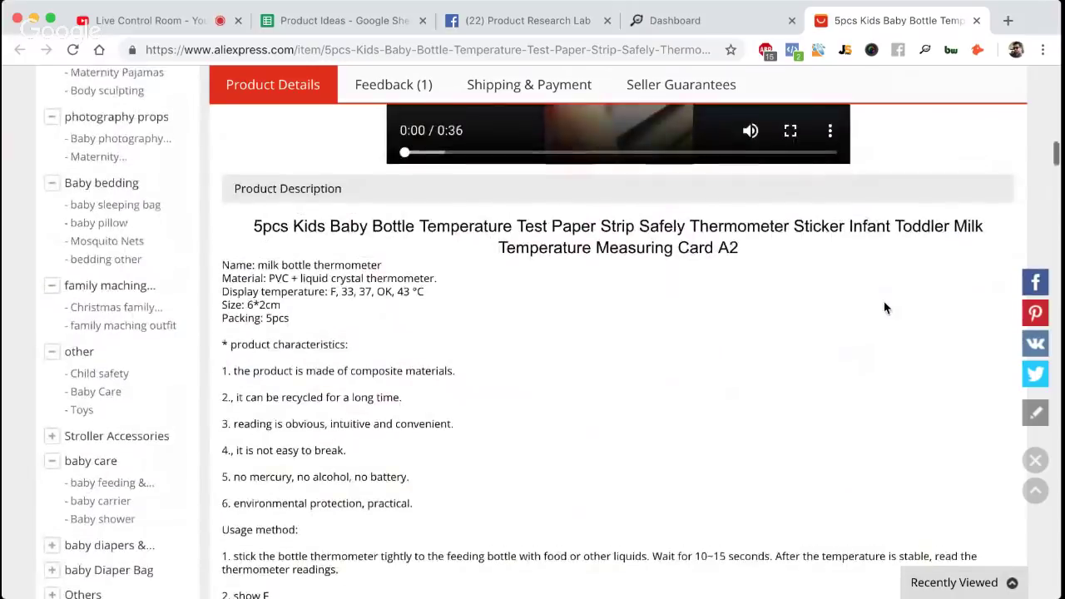
pyautogui.scroll(-1, 885, 308)
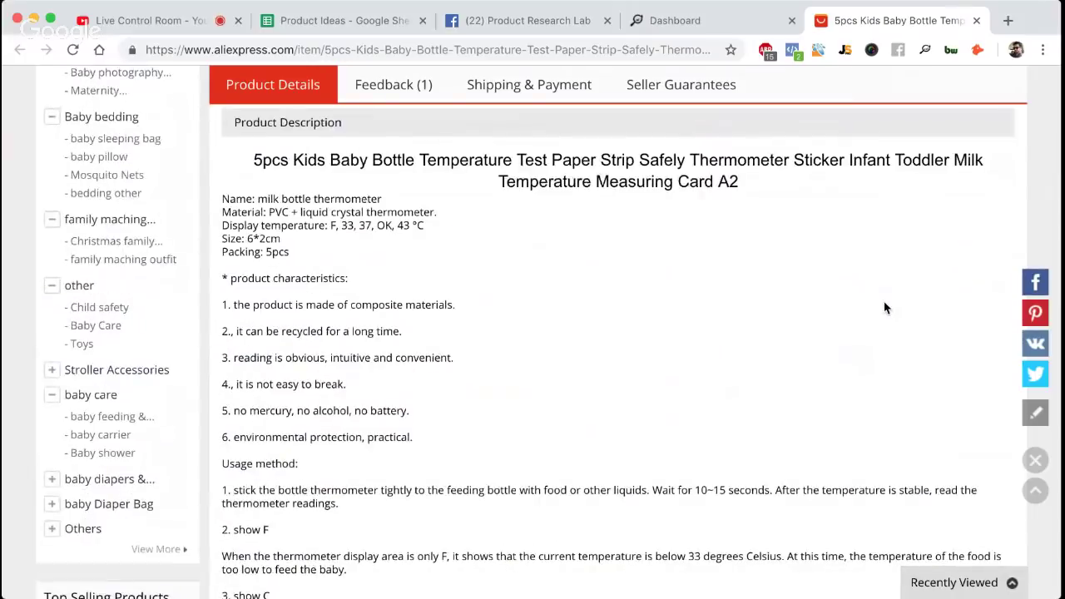
pyautogui.scroll(-1, 884, 308)
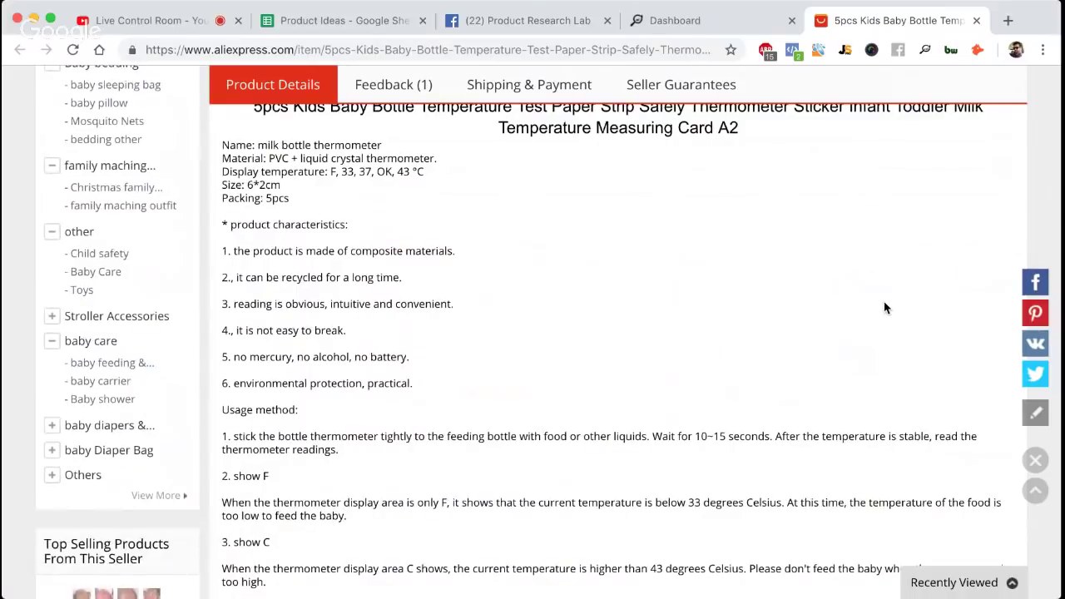
# Review the AliExpress test strip description again, covering its product characteristics, usage method, item specifics and video
pyautogui.scroll(-2, 885, 308)
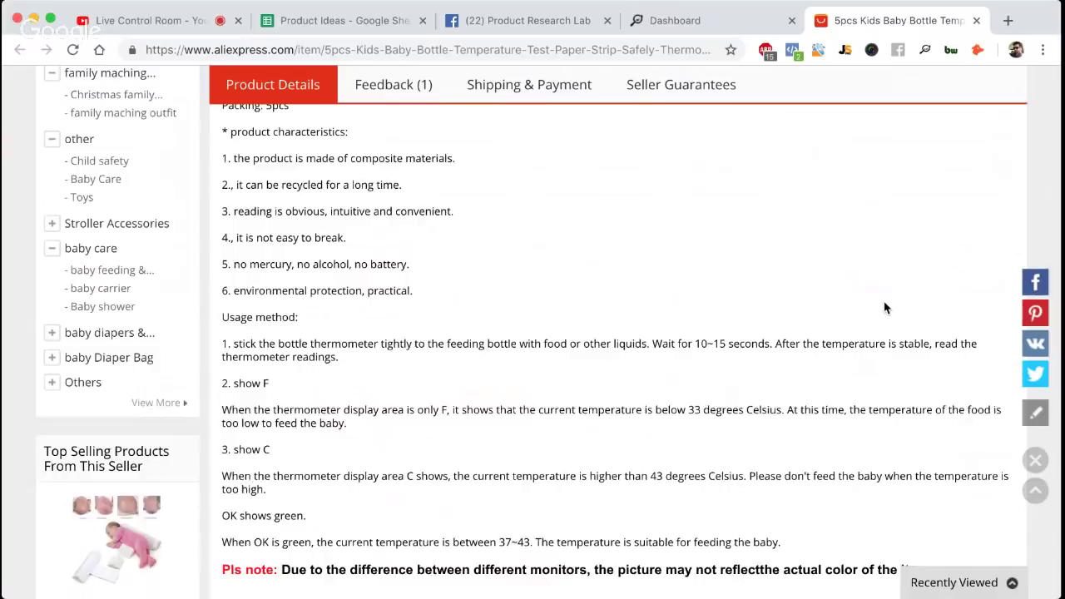
pyautogui.scroll(4, 885, 308)
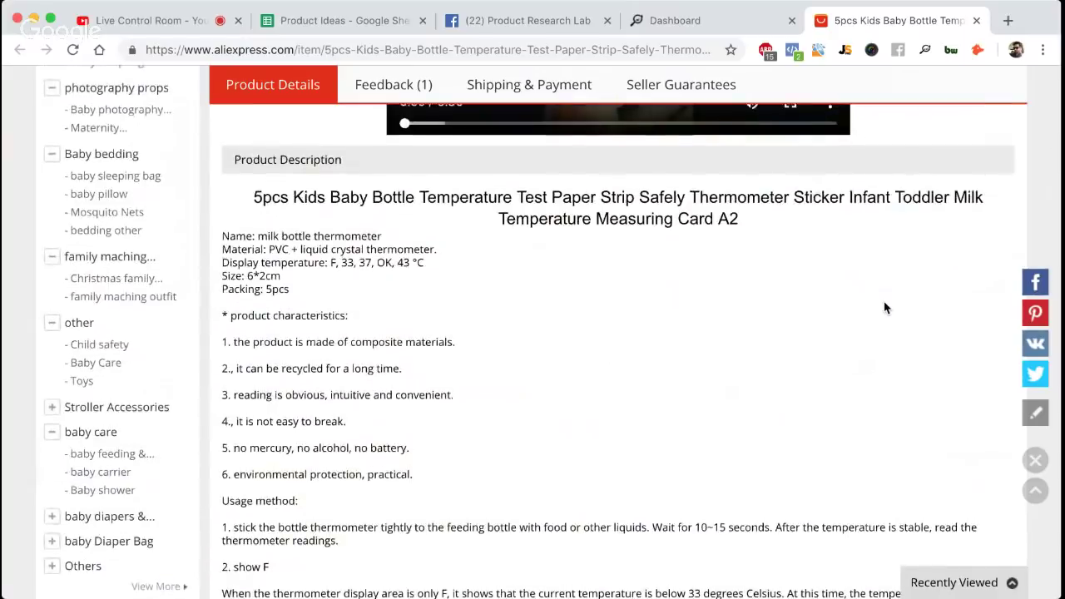
pyautogui.scroll(5, 884, 308)
pyautogui.scroll(-1, 884, 308)
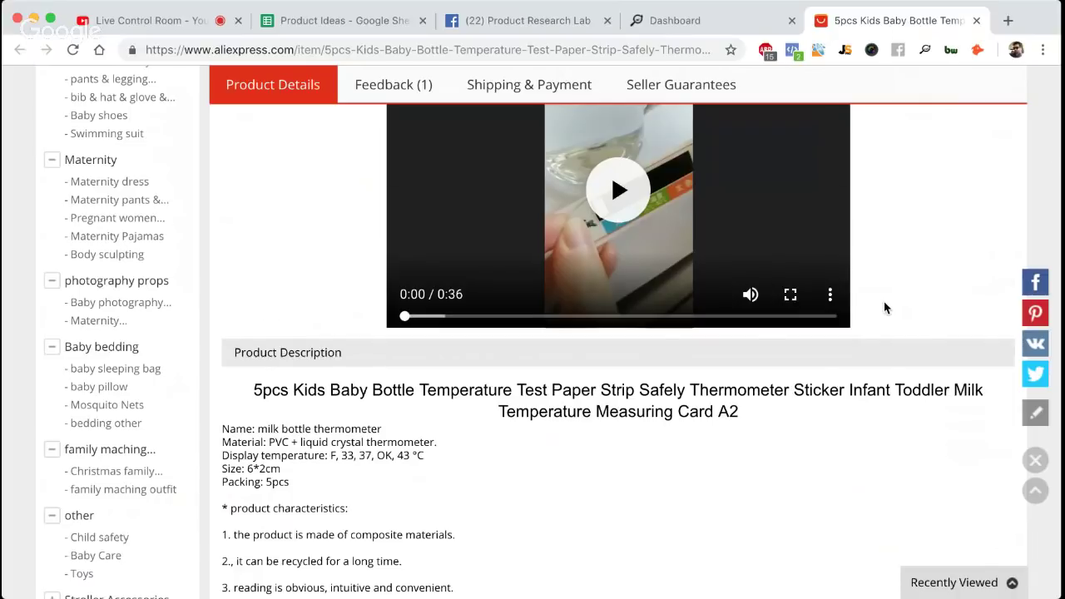
pyautogui.scroll(-3, 885, 306)
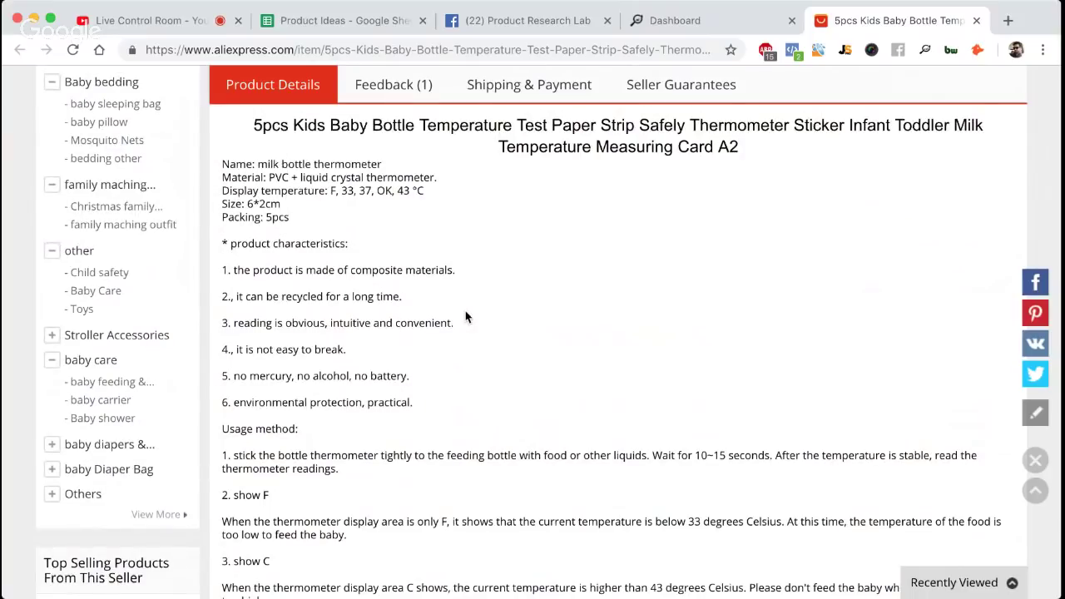
pyautogui.scroll(-2, 465, 316)
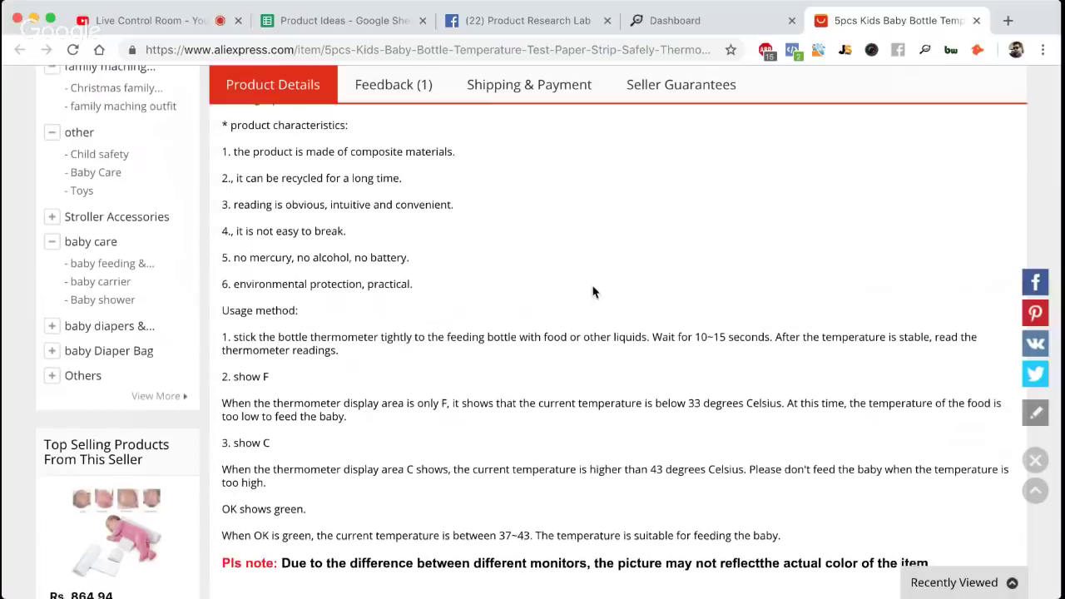
pyautogui.scroll(3, 593, 291)
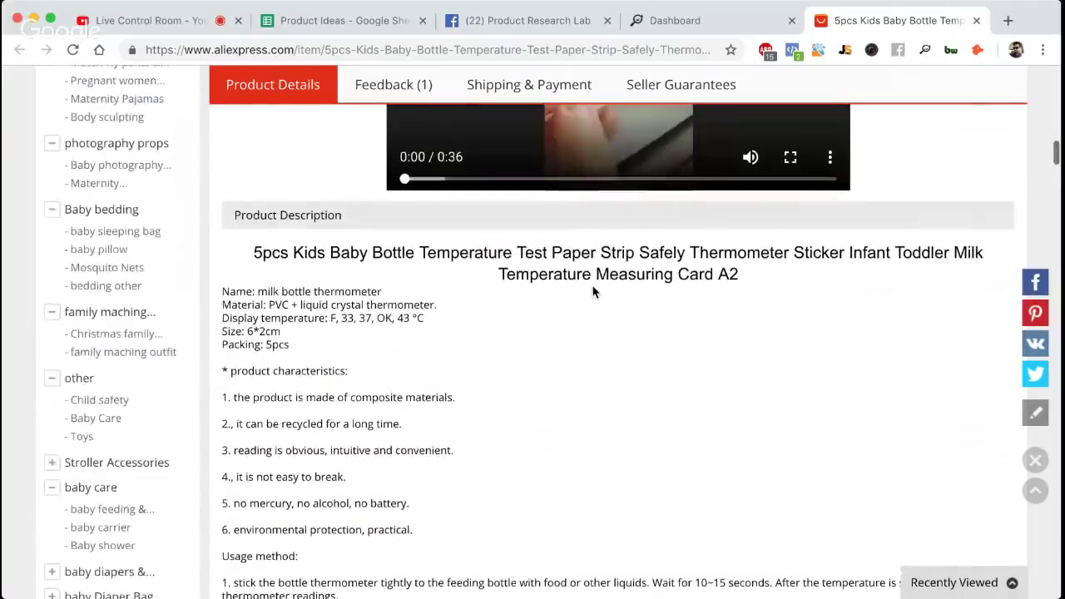
pyautogui.scroll(9, 594, 291)
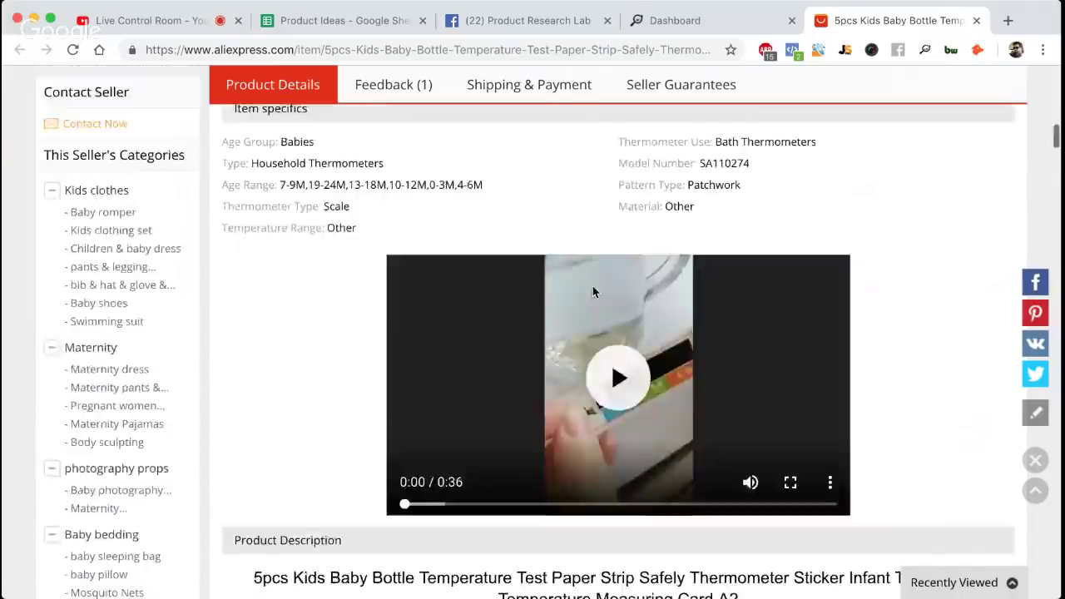
# Copy the test strip's AliExpress listing URL and link the Source cell B3 in the Product Ideas sheet to it
pyautogui.click(562, 50)
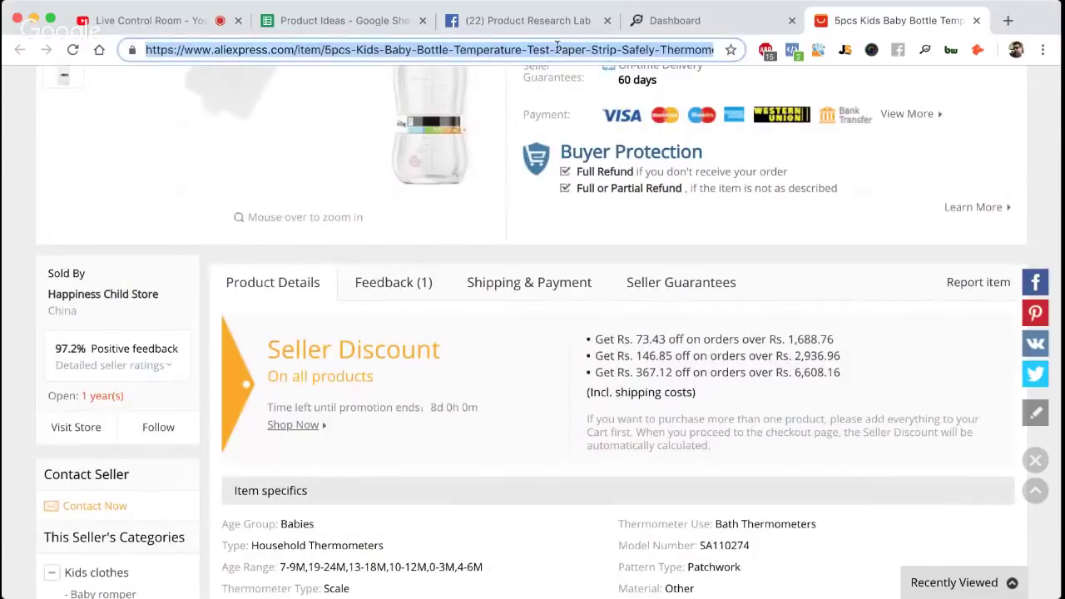
pyautogui.click(370, 22)
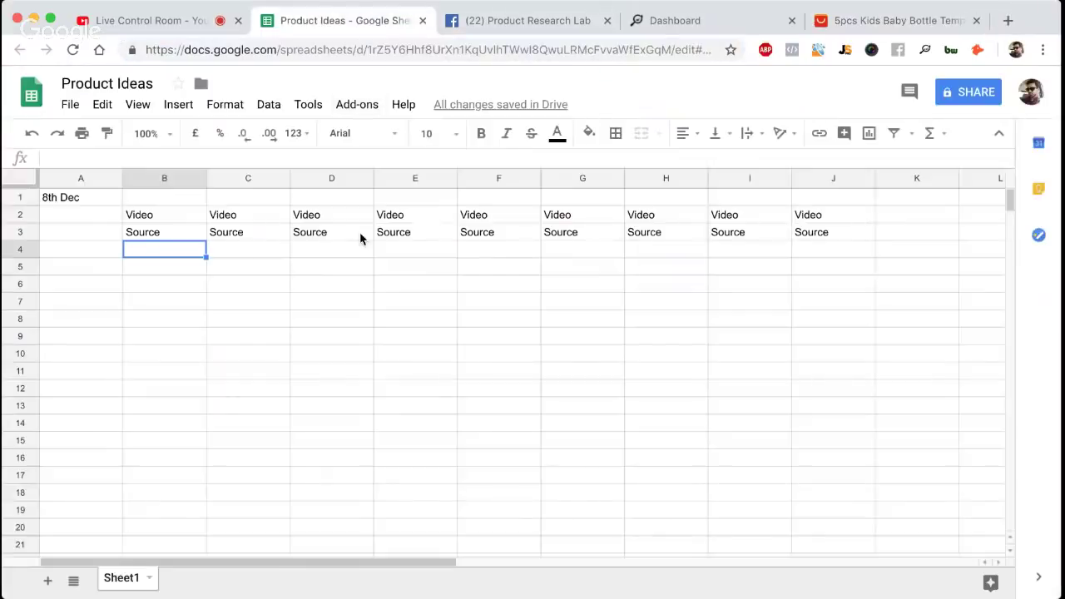
pyautogui.click(168, 234)
pyautogui.click(819, 133)
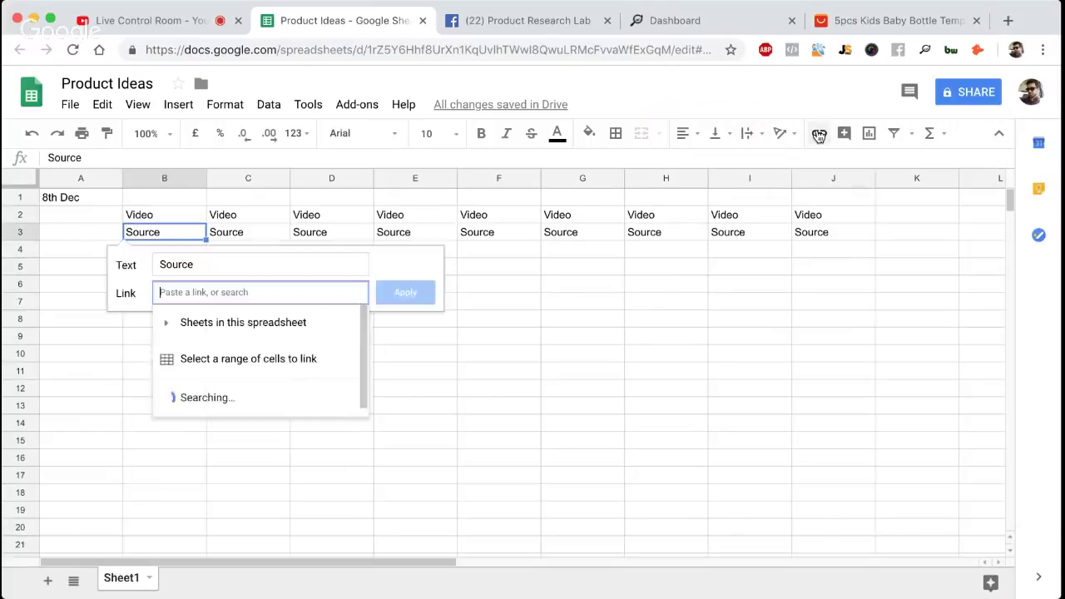
pyautogui.hotkey('ctrl', 'v')
pyautogui.press('Return')
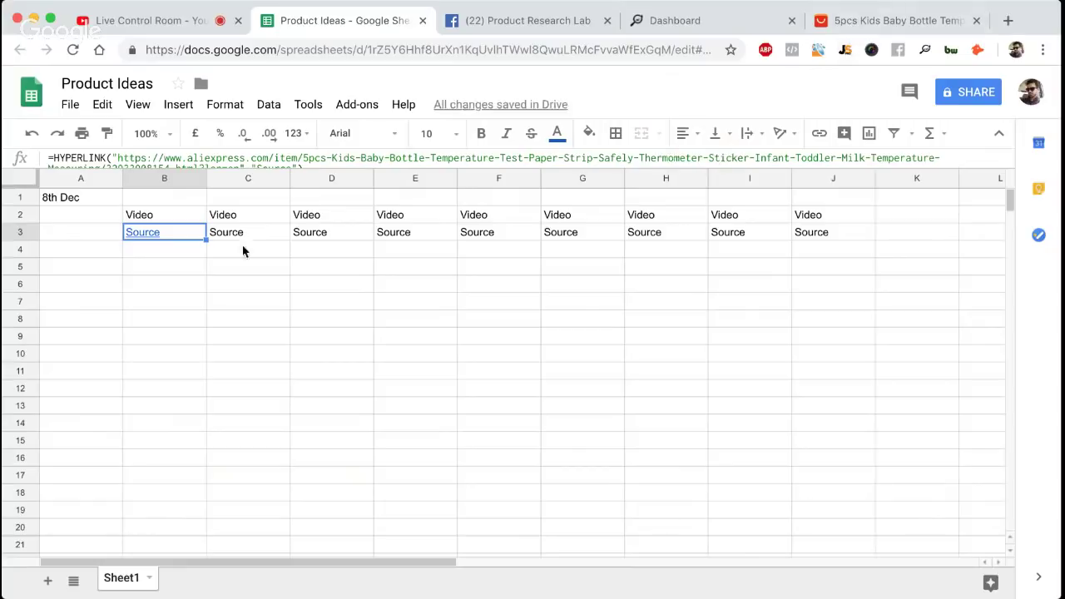
# Enter the product name "Baby Bottle Temperature" in cell B1 above the linked source
pyautogui.click(185, 200)
pyautogui.write('Baby ')
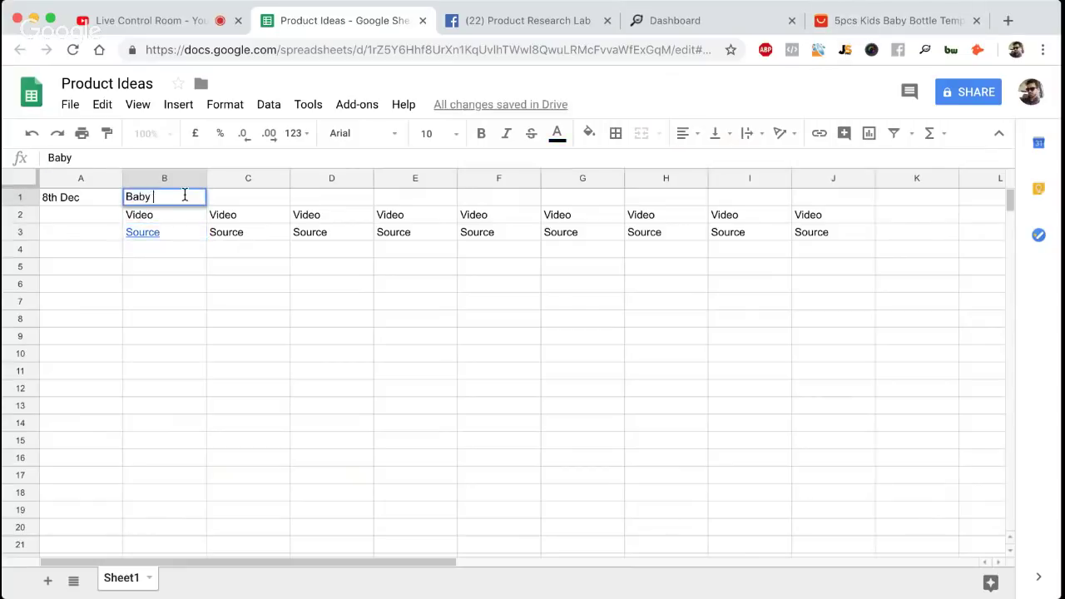
pyautogui.write('Bottle Tempe')
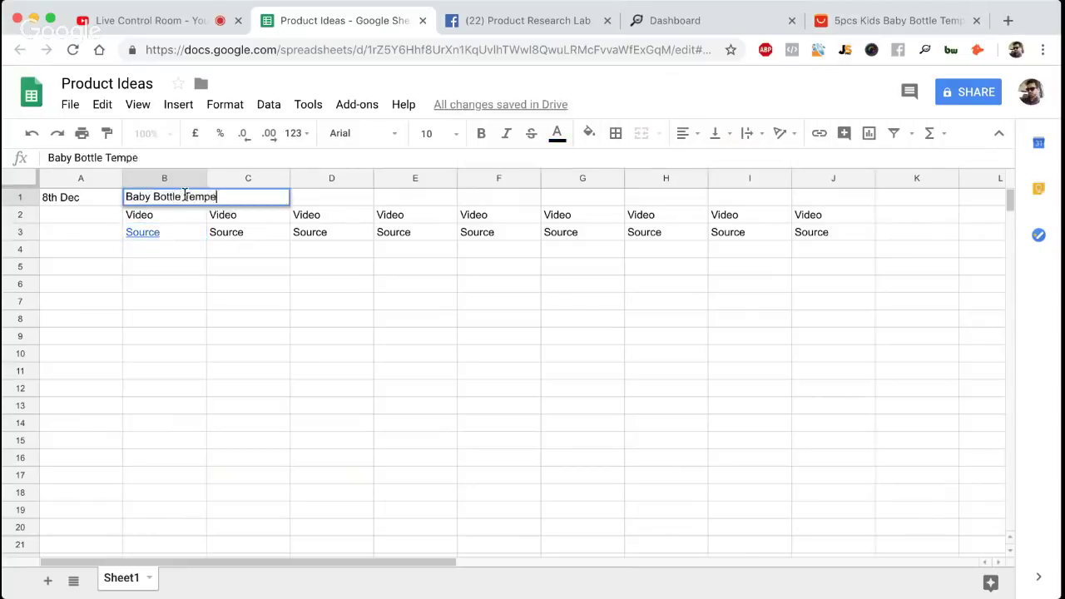
pyautogui.write('rature')
pyautogui.press('Return')
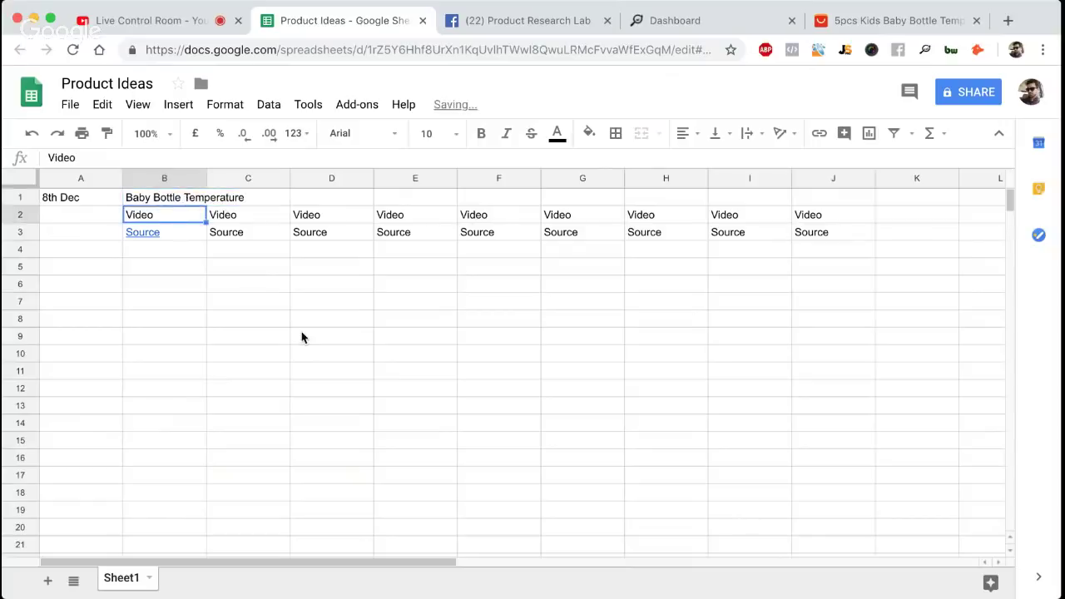
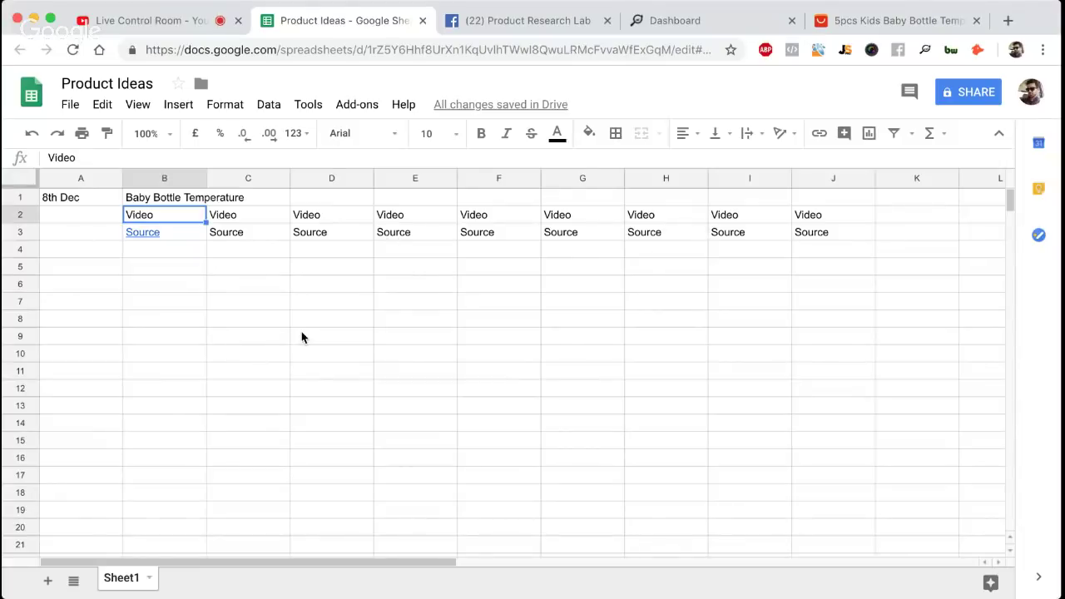
# Go back to the test strip's AliExpress listing and close it to return to the Super Ali dashboard
pyautogui.click(886, 25)
pyautogui.scroll(10, 835, 250)
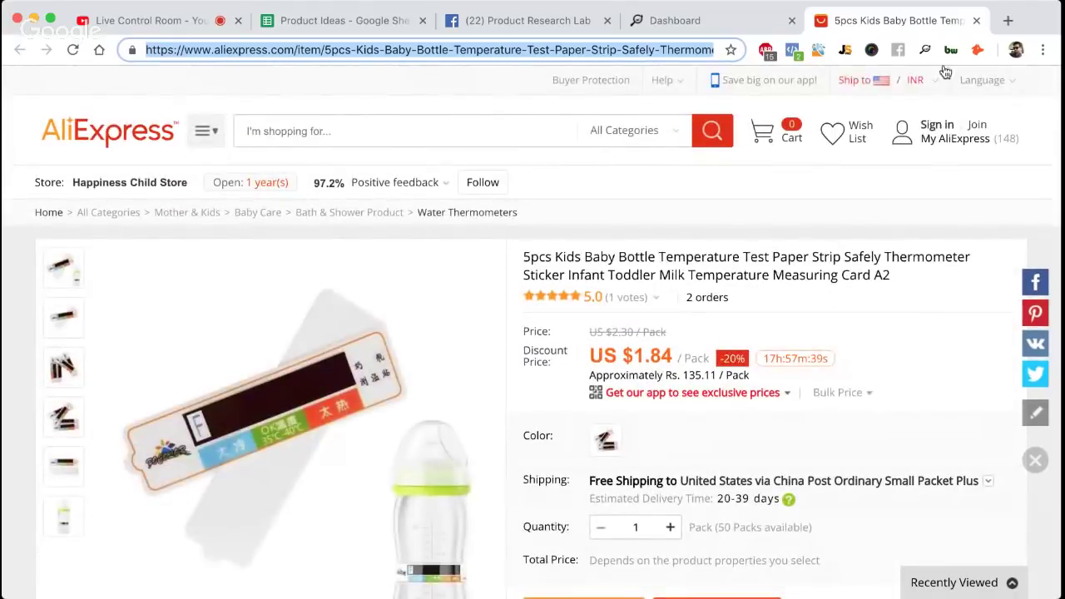
pyautogui.click(977, 21)
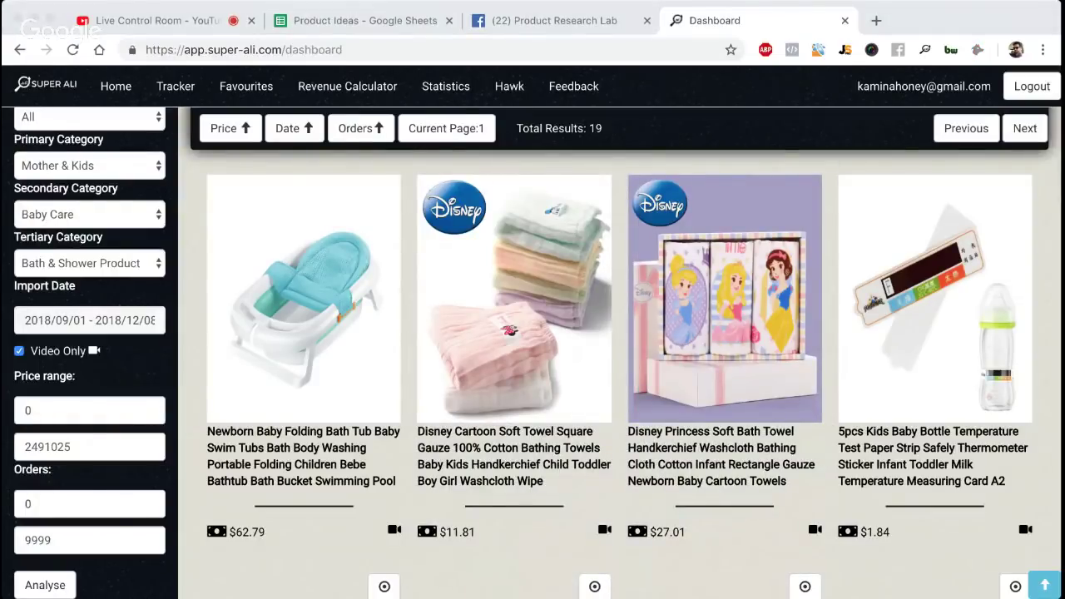
# Set the tertiary category to Nappy Changing and run the product analysis
pyautogui.click(184, 316)
pyautogui.click(138, 268)
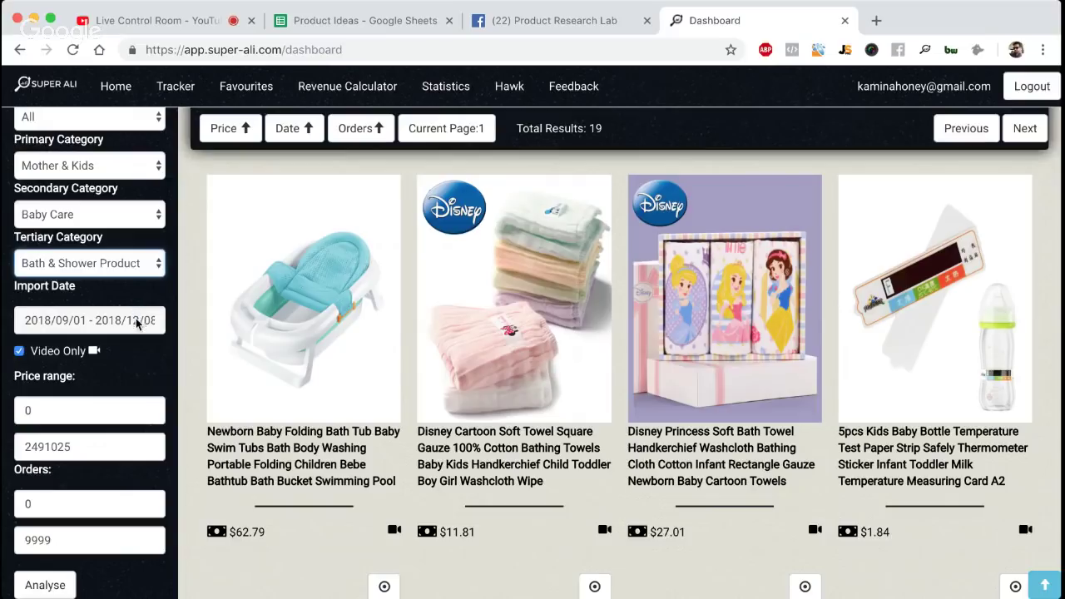
pyautogui.press('n')
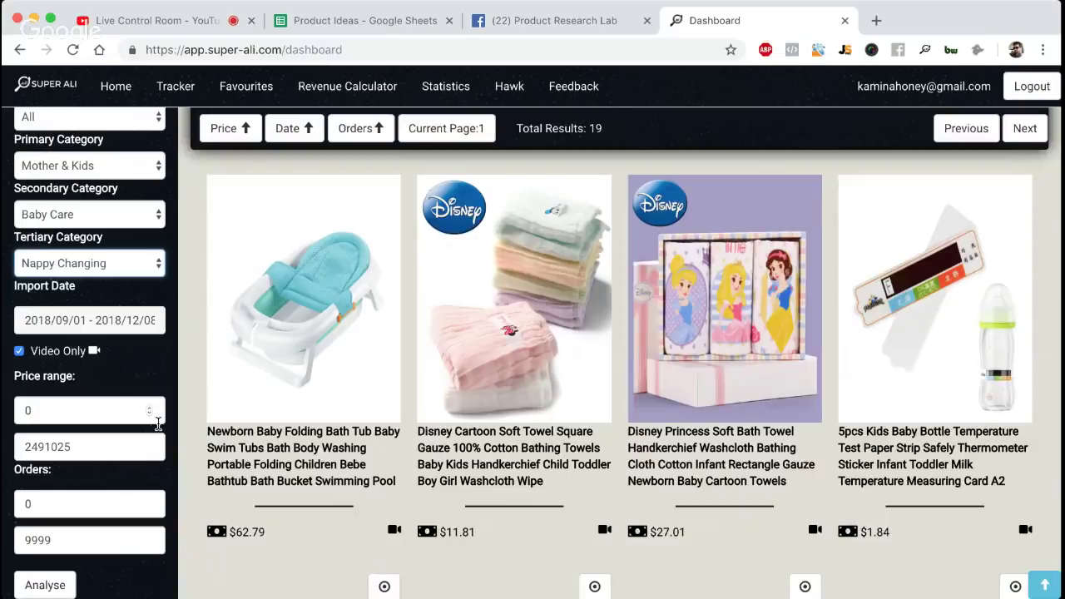
pyautogui.scroll(-3, 158, 425)
pyautogui.click(45, 585)
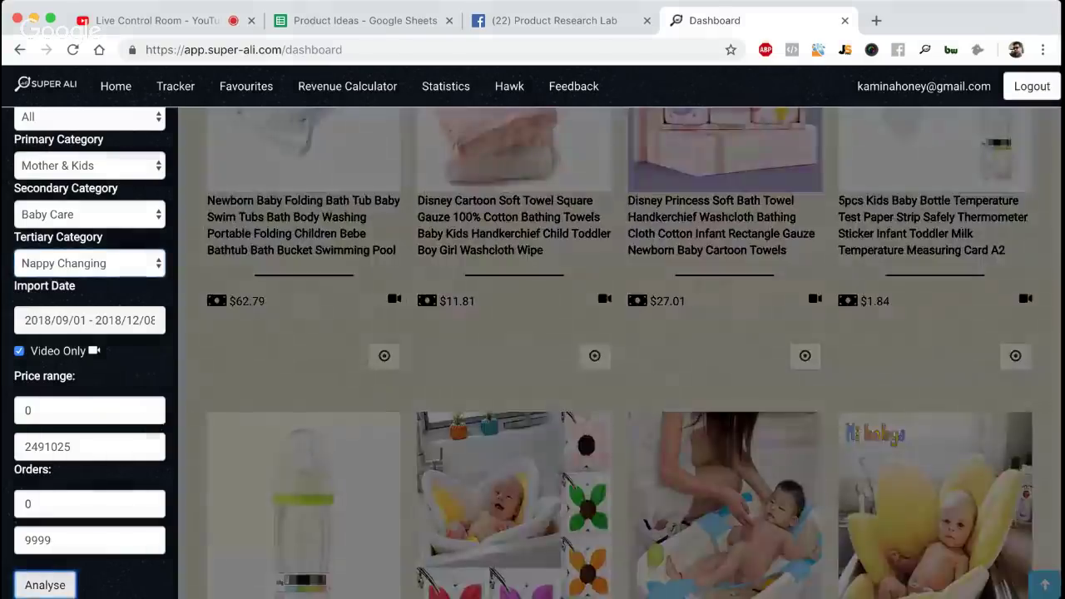
# Check the Product Research Lab Facebook post for new viewer comments, and return to the Super Ali dashboard
pyautogui.click(551, 21)
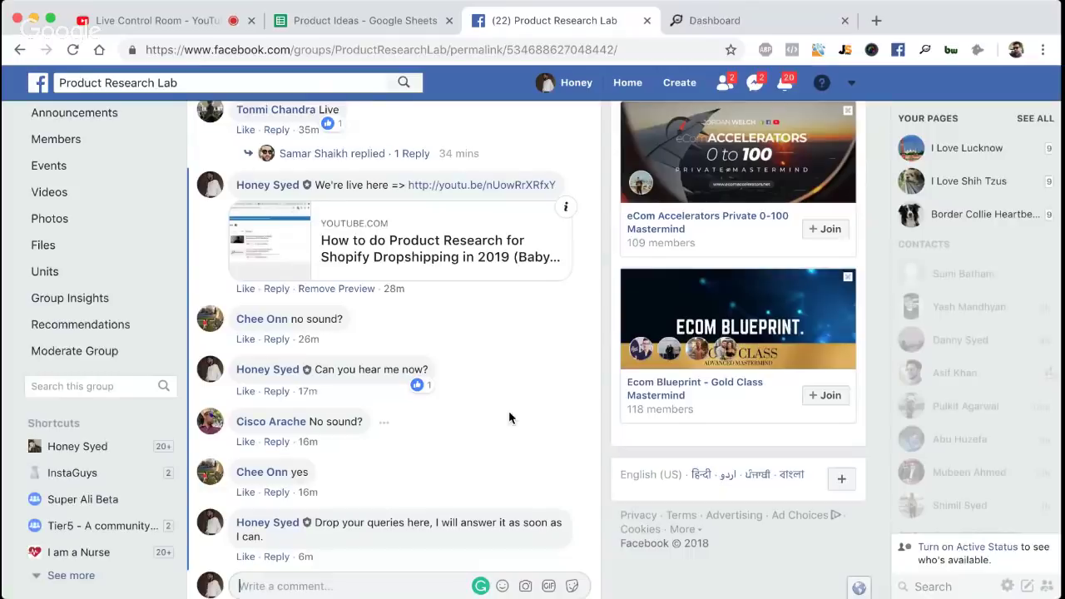
pyautogui.scroll(-2, 510, 418)
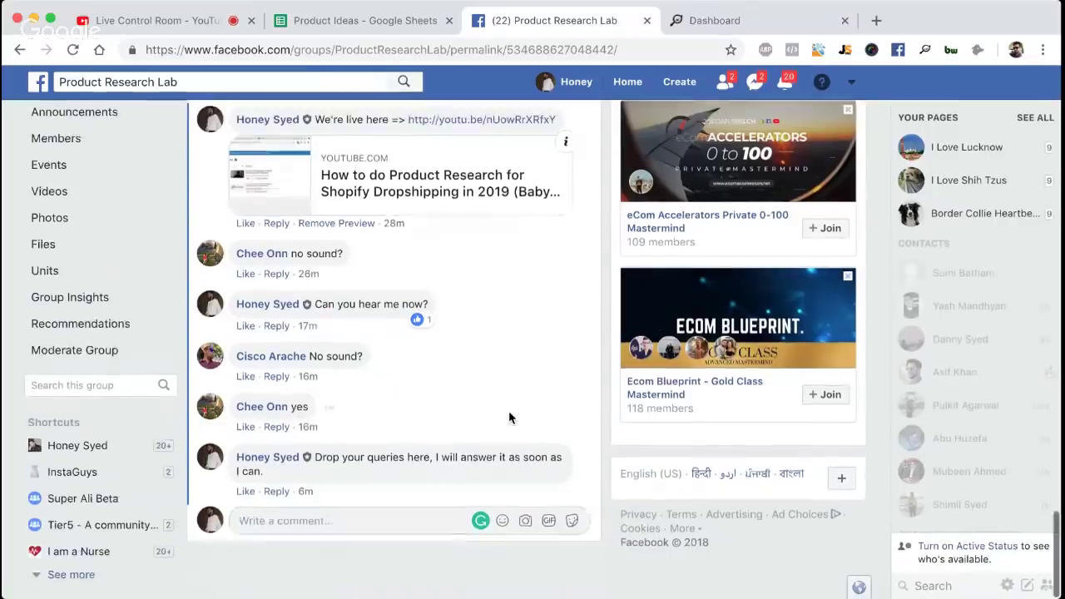
pyautogui.click(754, 24)
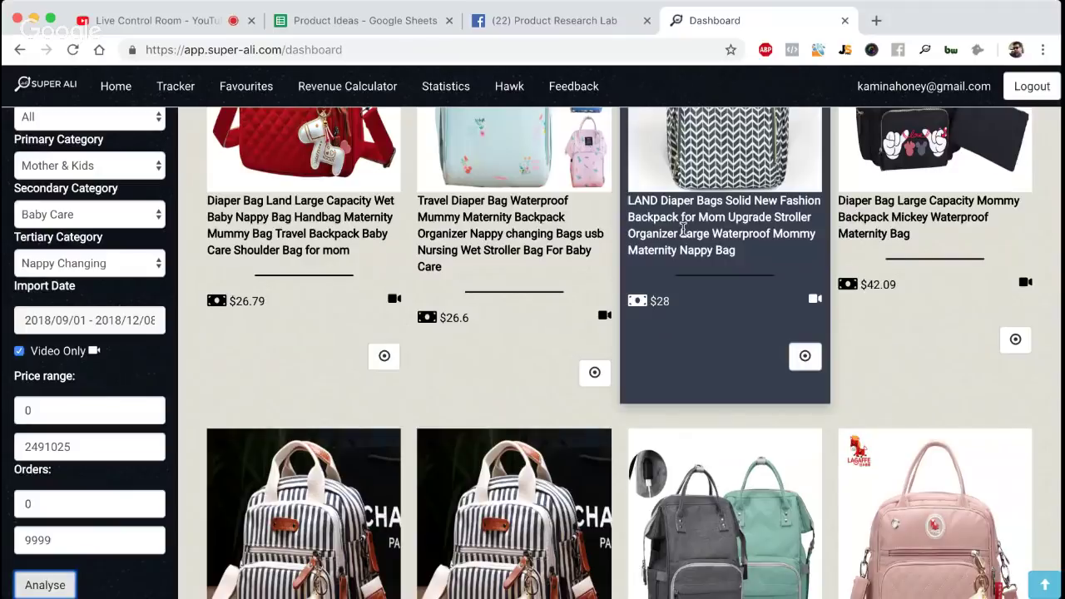
# Begin a chat message with "Pu" in the YouTube live control room, and return to the Super Ali dashboard
pyautogui.click(158, 21)
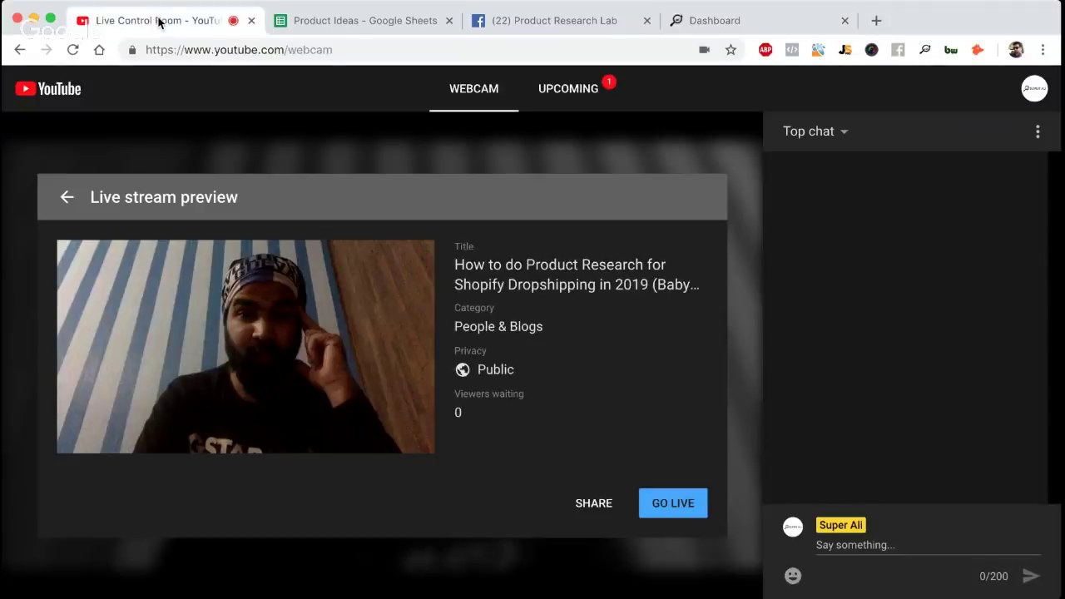
pyautogui.click(885, 540)
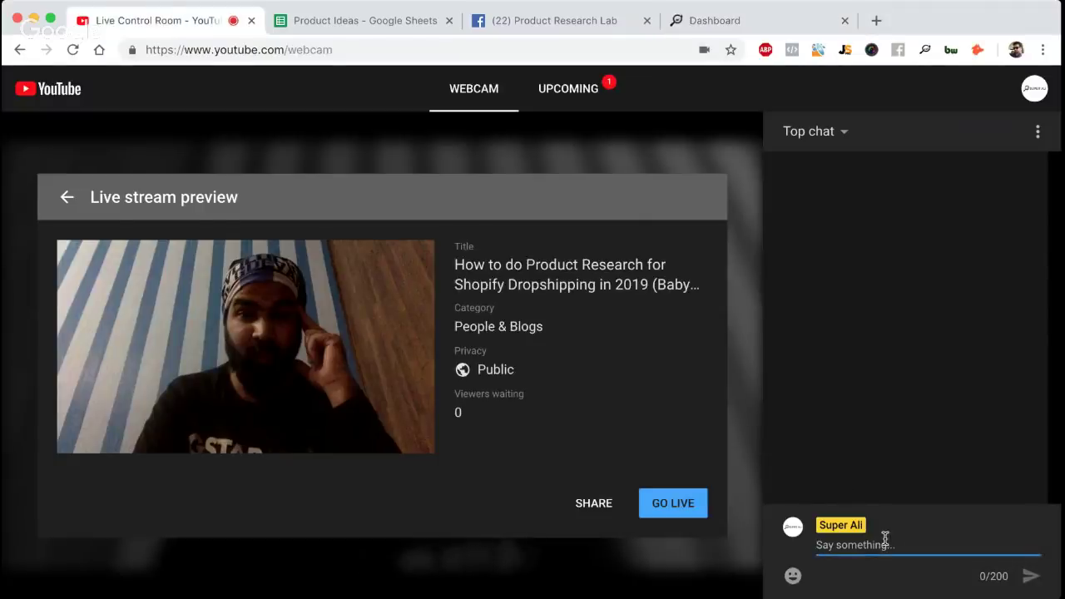
pyautogui.write('Pu')
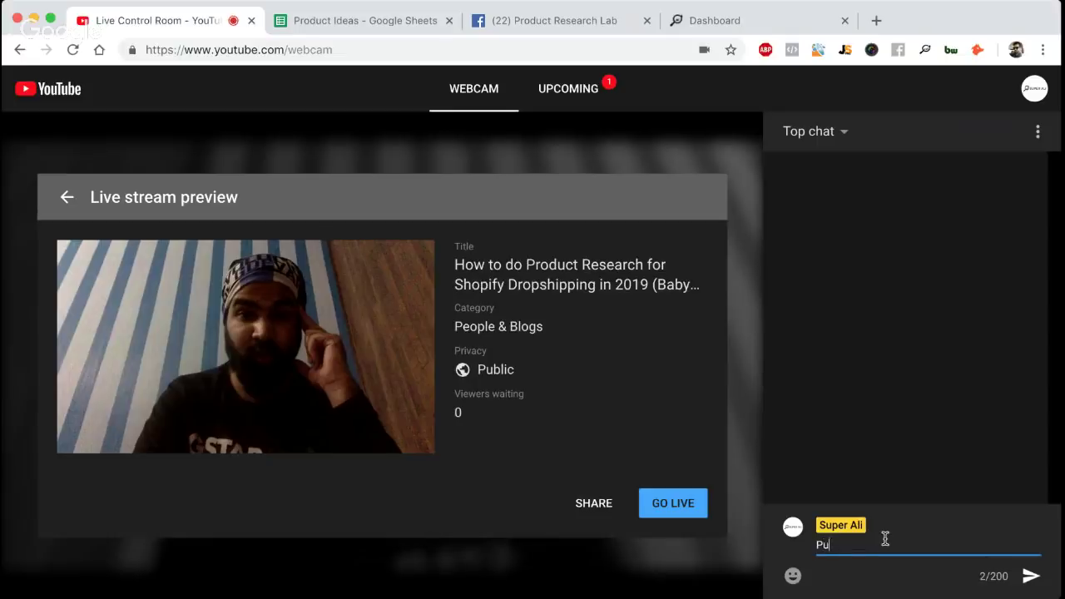
pyautogui.click(773, 26)
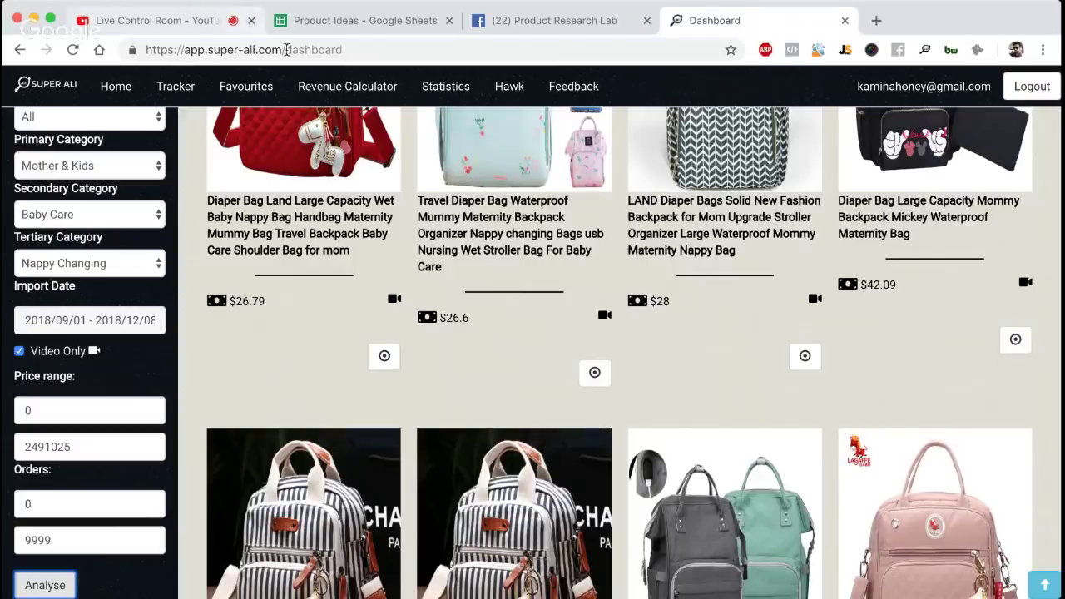
# Browse the Nappy Changing results with videos, comparing the diaper backpacks, mommy bags and stroller organizers and their prices
pyautogui.scroll(3, 509, 314)
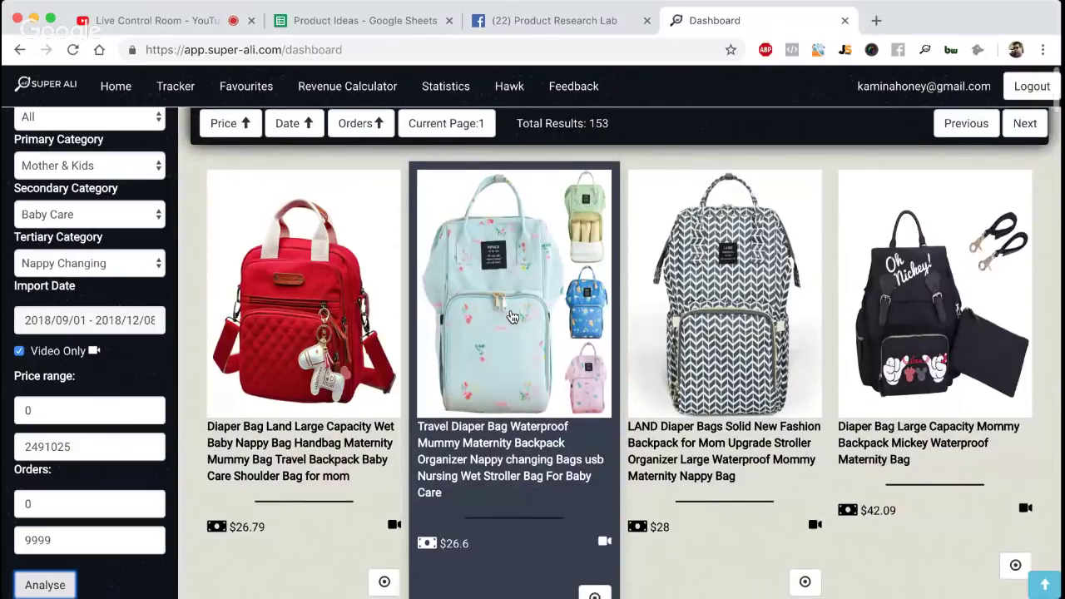
pyautogui.scroll(-1, 512, 316)
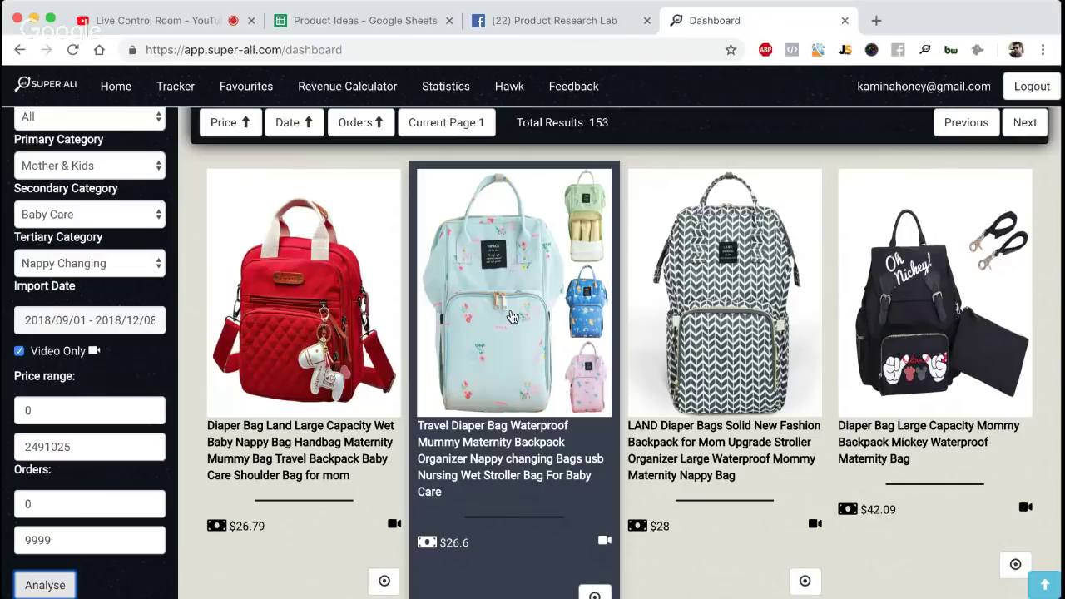
pyautogui.scroll(-9, 512, 316)
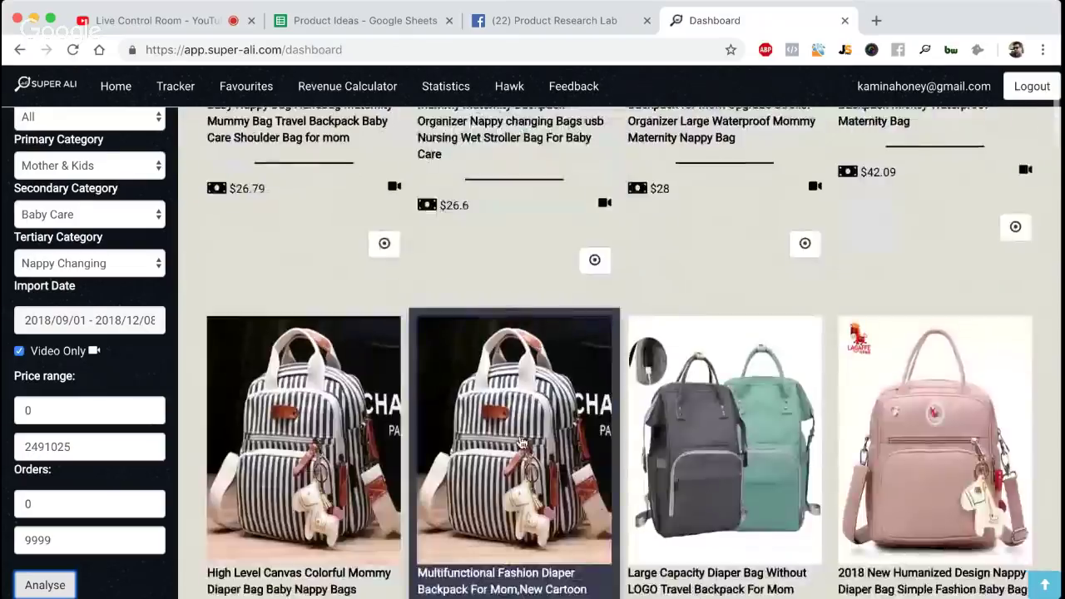
pyautogui.scroll(-8, 522, 442)
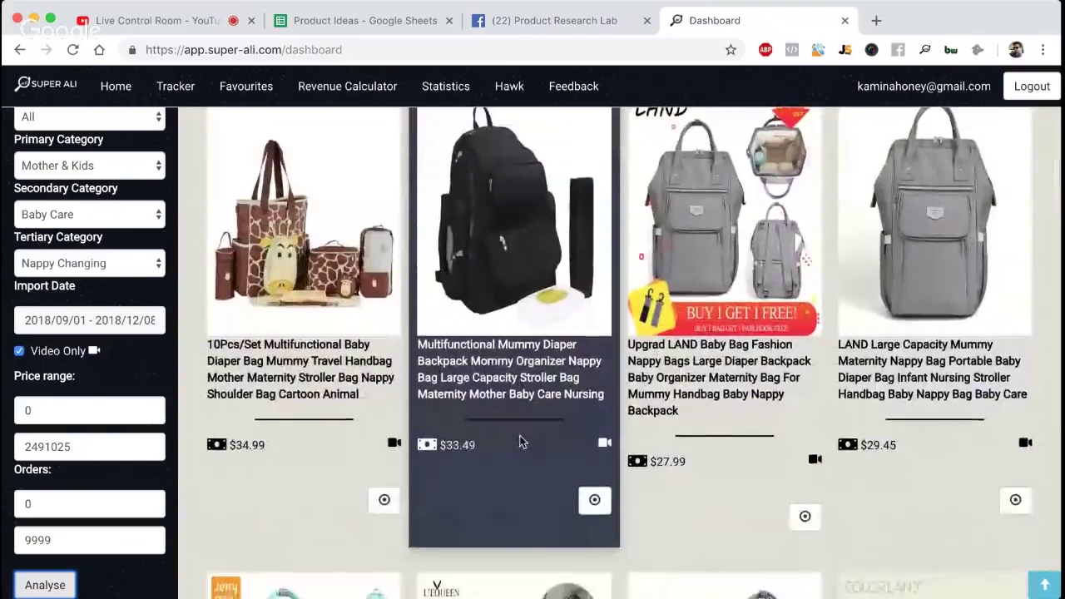
pyautogui.scroll(-3, 521, 442)
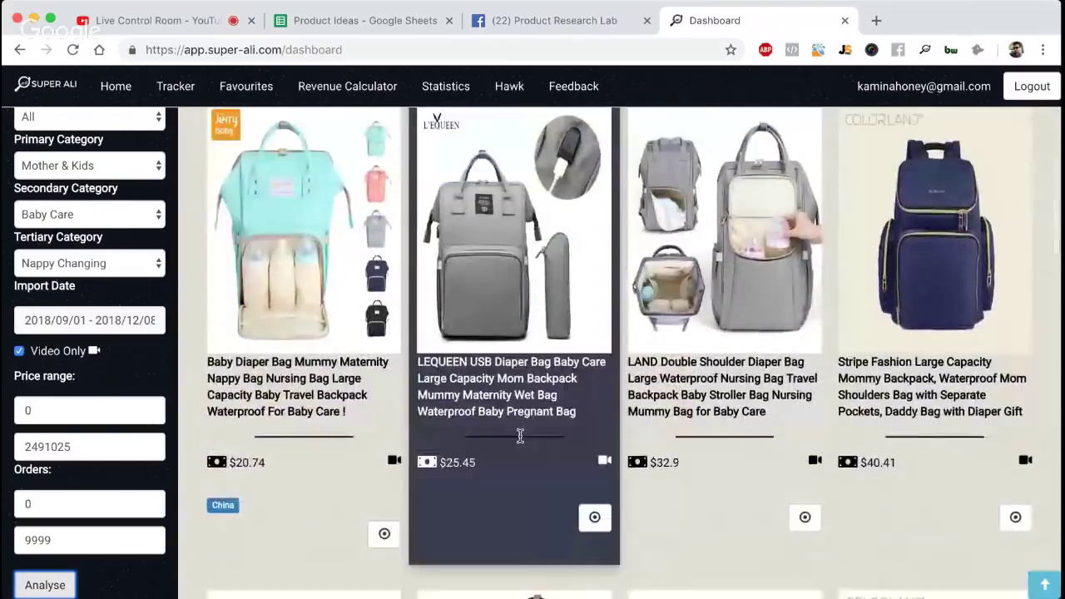
pyautogui.scroll(-8, 520, 435)
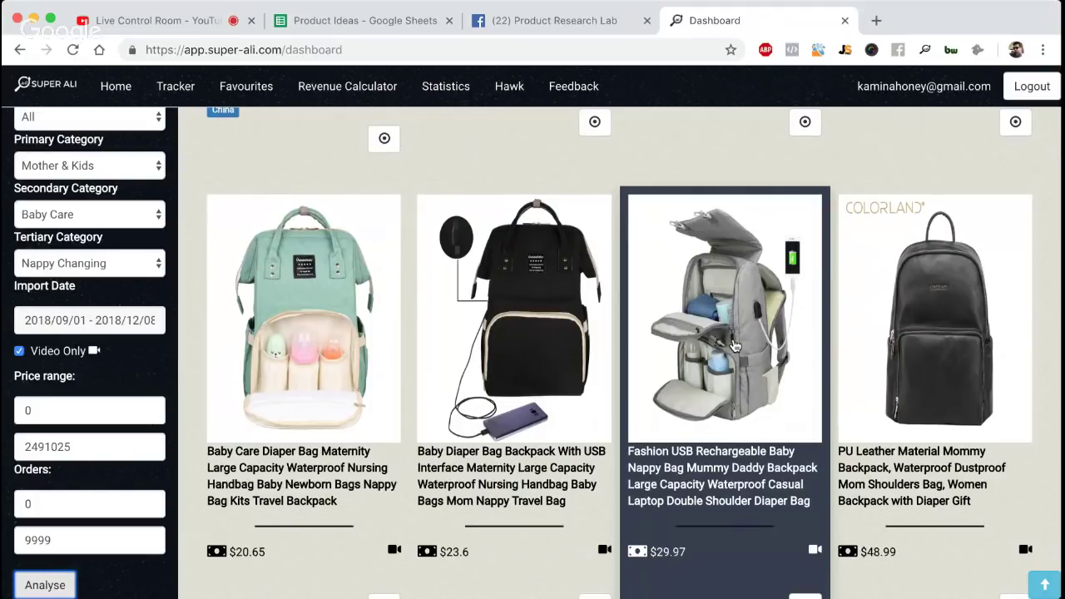
pyautogui.scroll(-6, 734, 345)
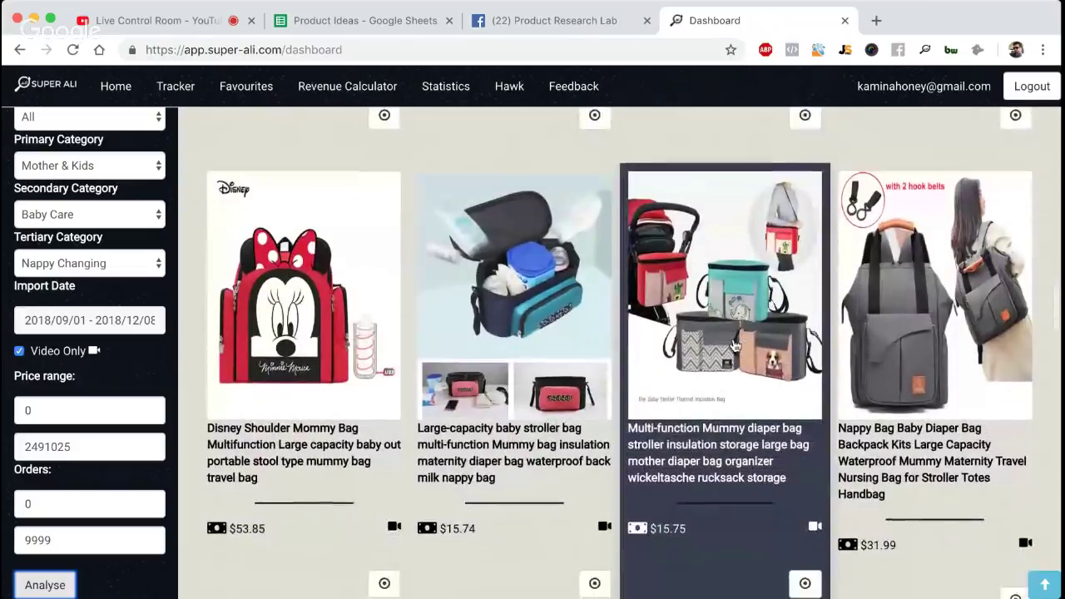
pyautogui.scroll(-2, 734, 345)
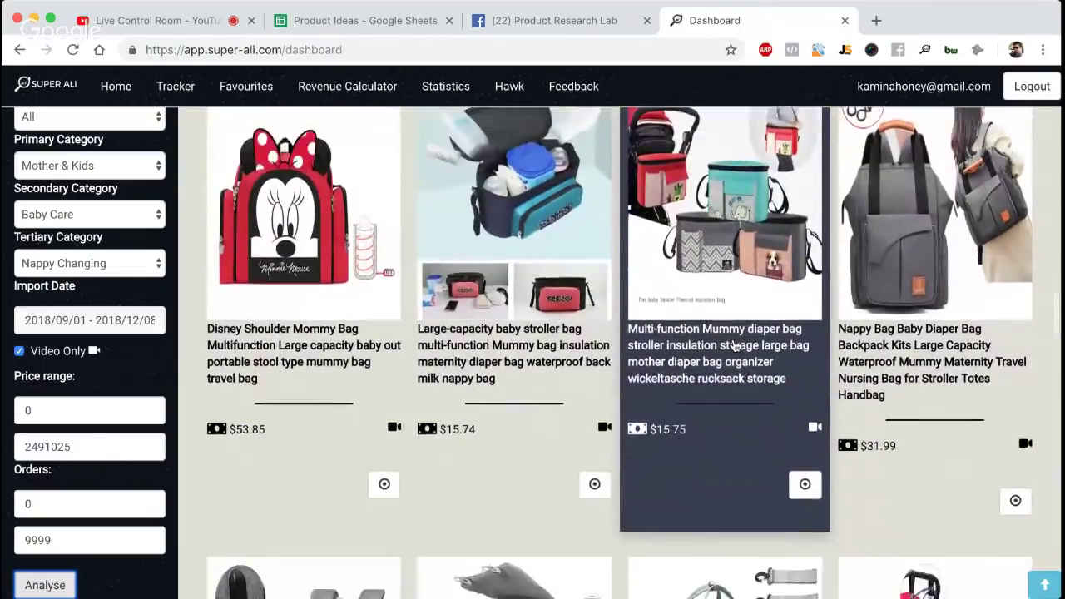
pyautogui.scroll(-10, 734, 345)
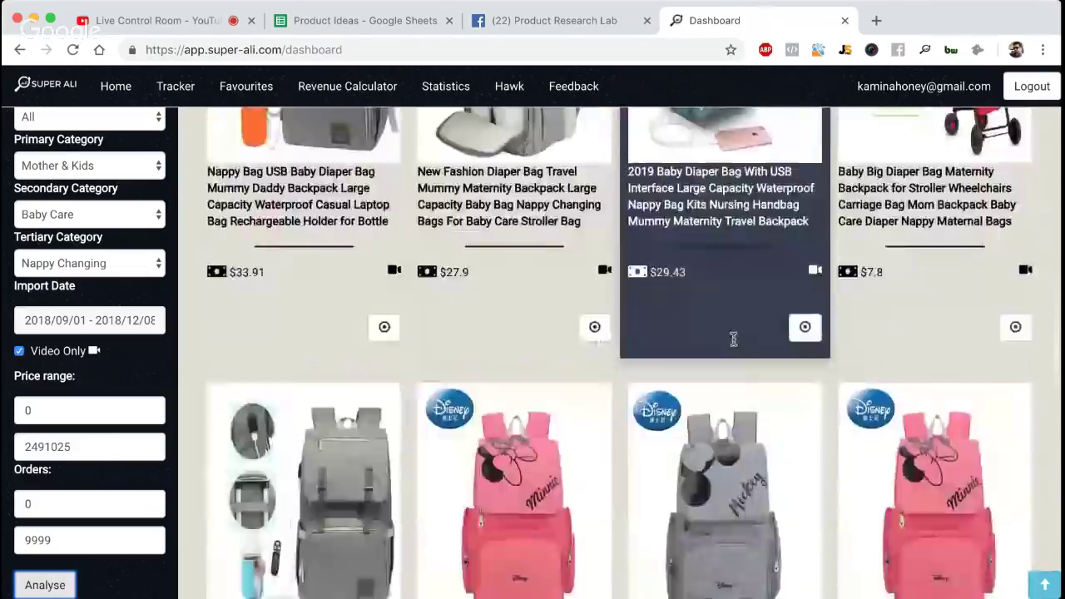
pyautogui.scroll(-10, 734, 341)
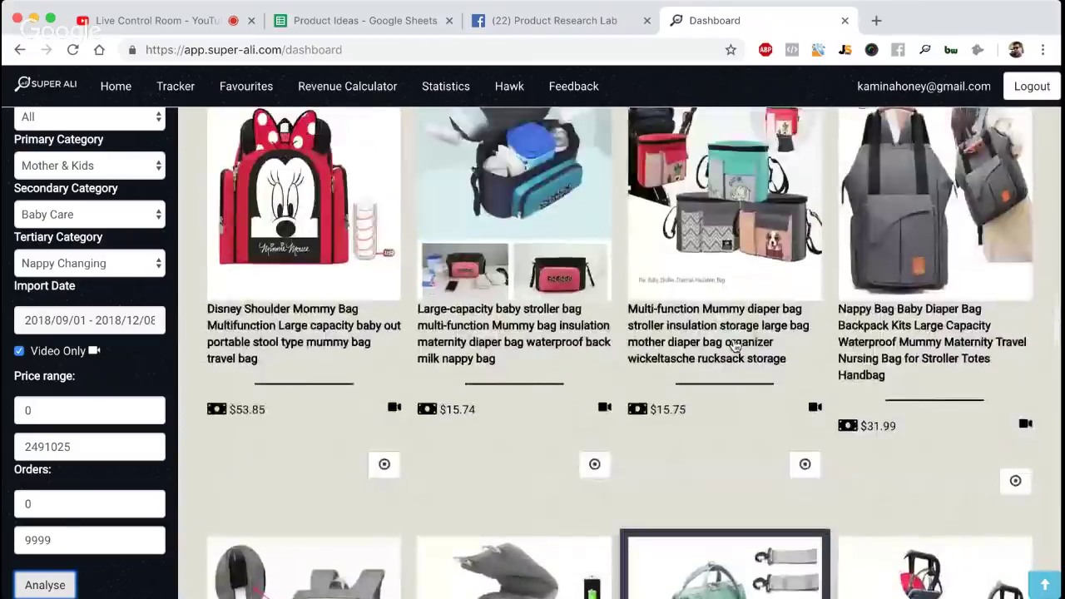
pyautogui.scroll(1, 735, 345)
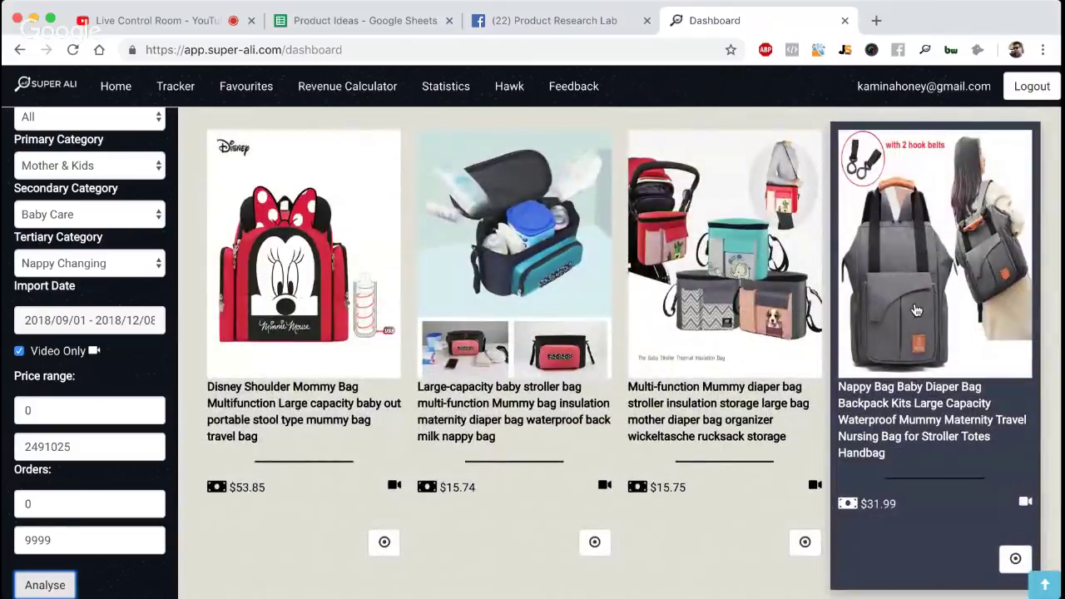
pyautogui.scroll(-4, 915, 311)
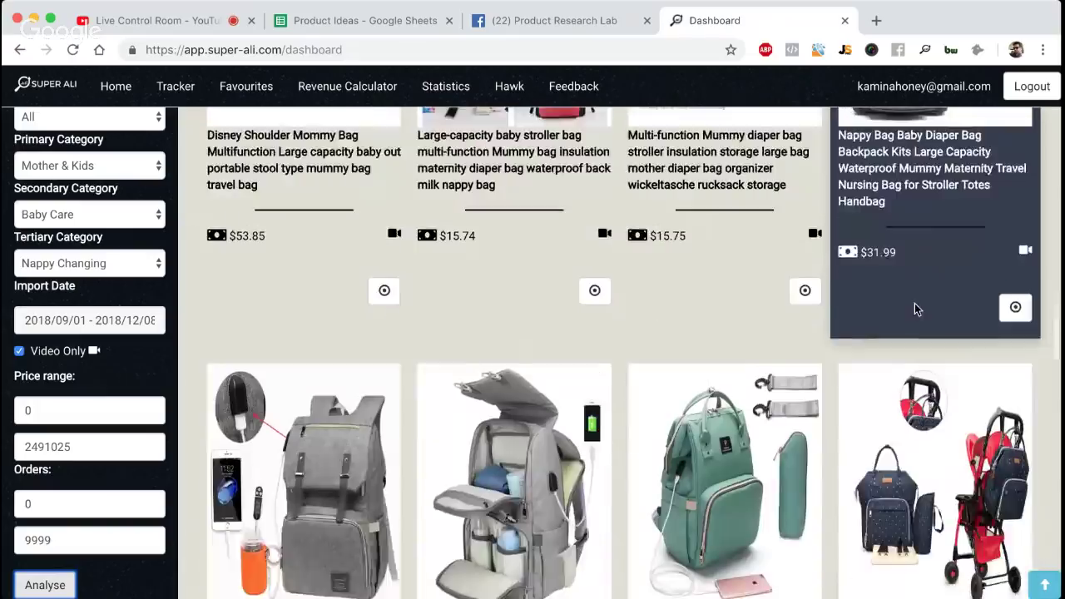
# Look through the remaining Nappy Changing products with video and go to the next page of results
pyautogui.scroll(-9, 891, 414)
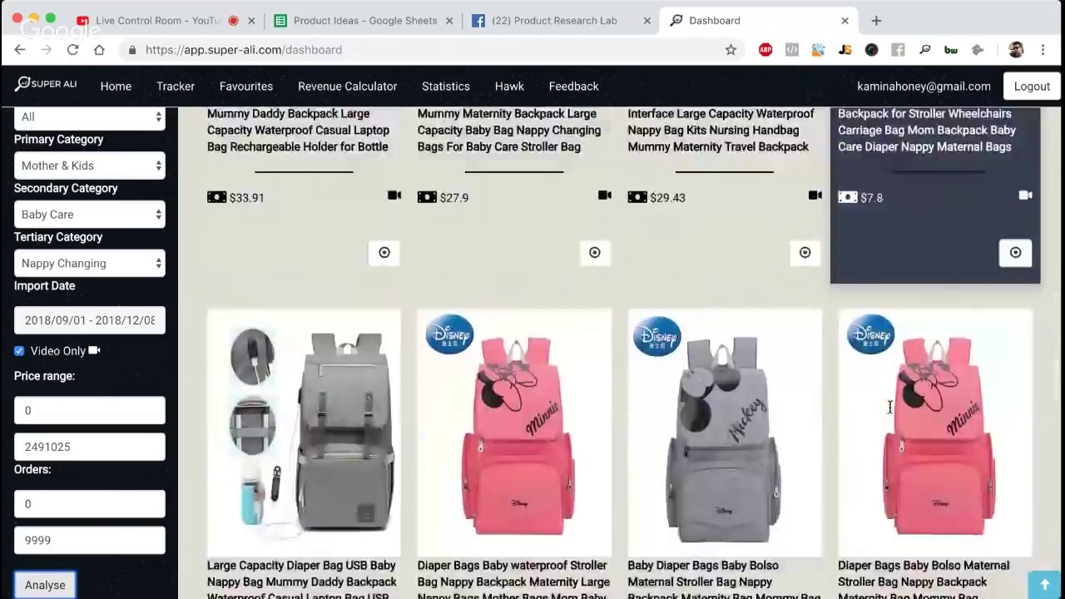
pyautogui.scroll(-9, 891, 413)
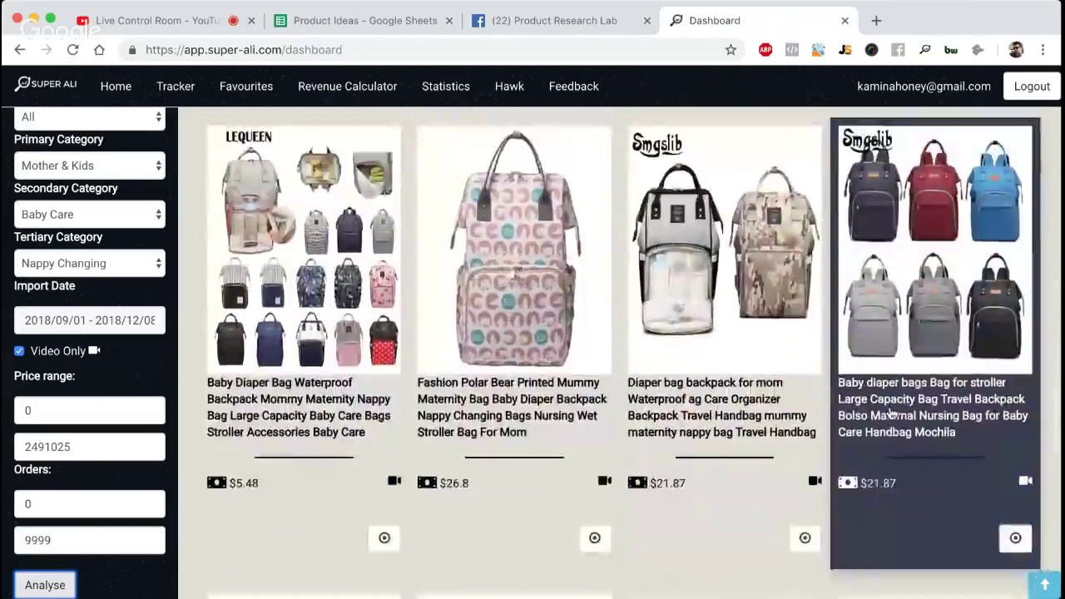
pyautogui.scroll(-12, 889, 406)
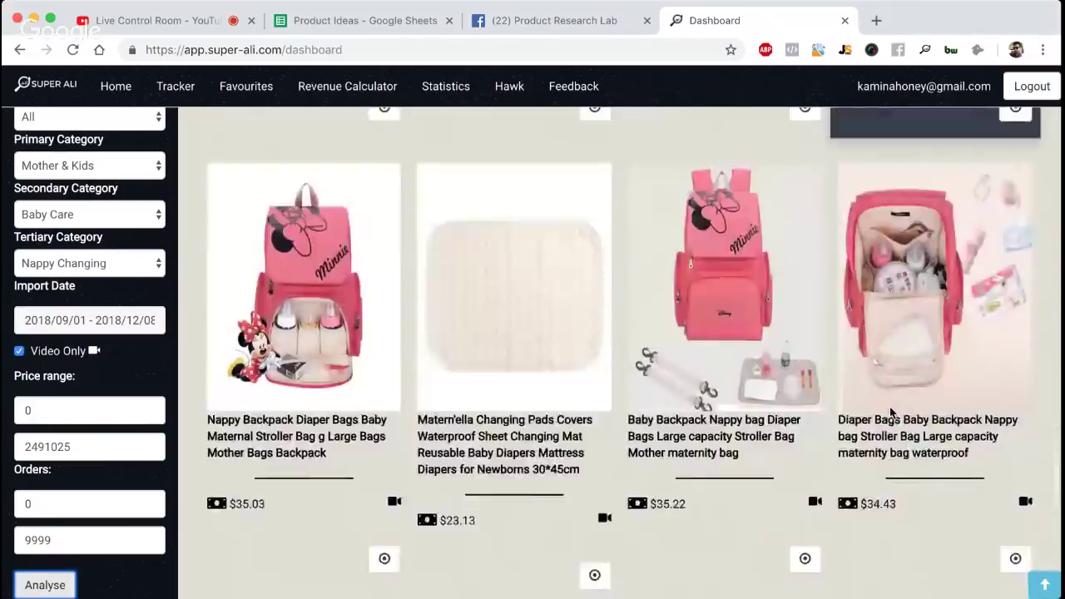
pyautogui.scroll(-13, 890, 407)
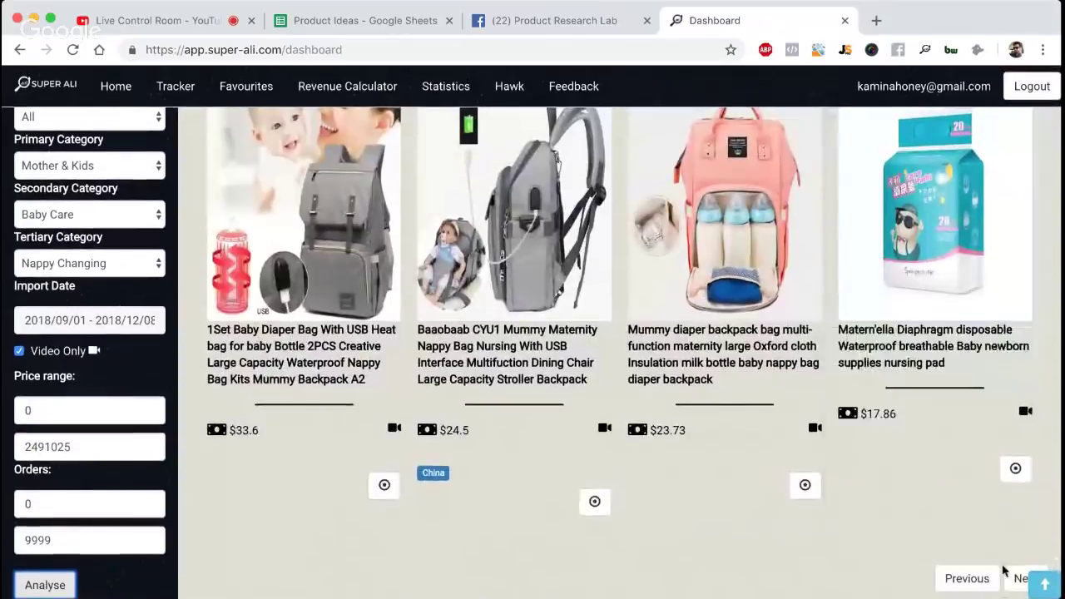
pyautogui.click(1015, 582)
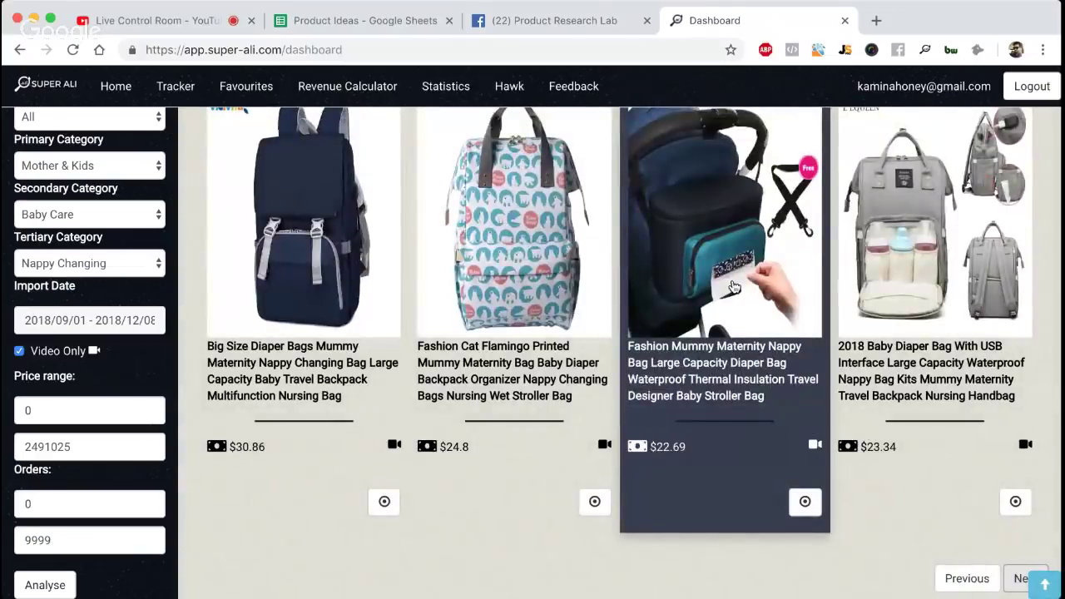
# Open the Dining Chair Bag Multifunctional Diaper Bag with the yellow duck design from the second results page in a new tab
pyautogui.scroll(10, 733, 287)
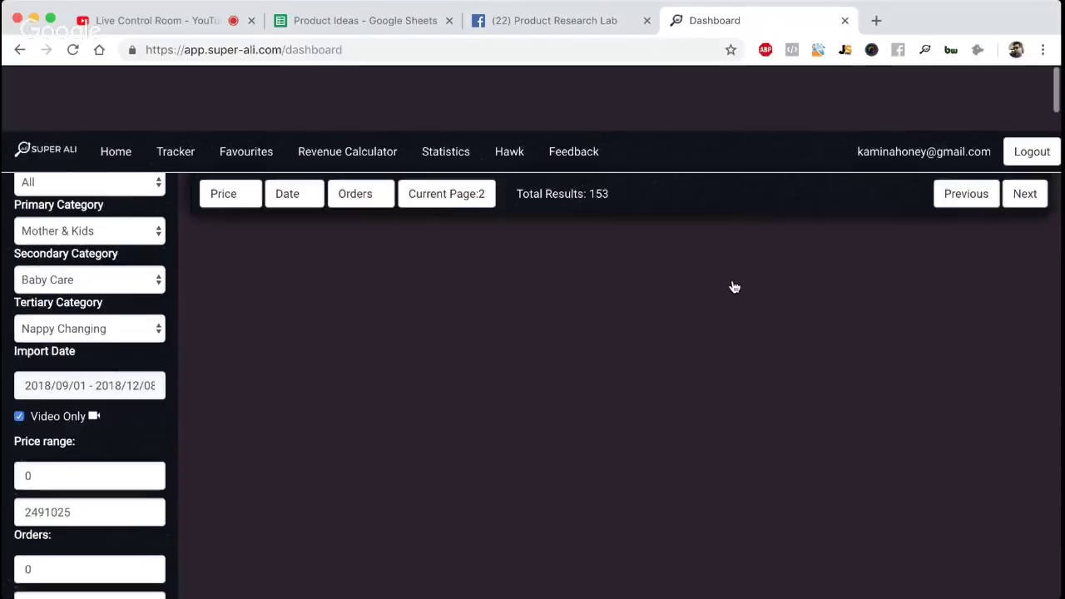
pyautogui.scroll(-3, 734, 287)
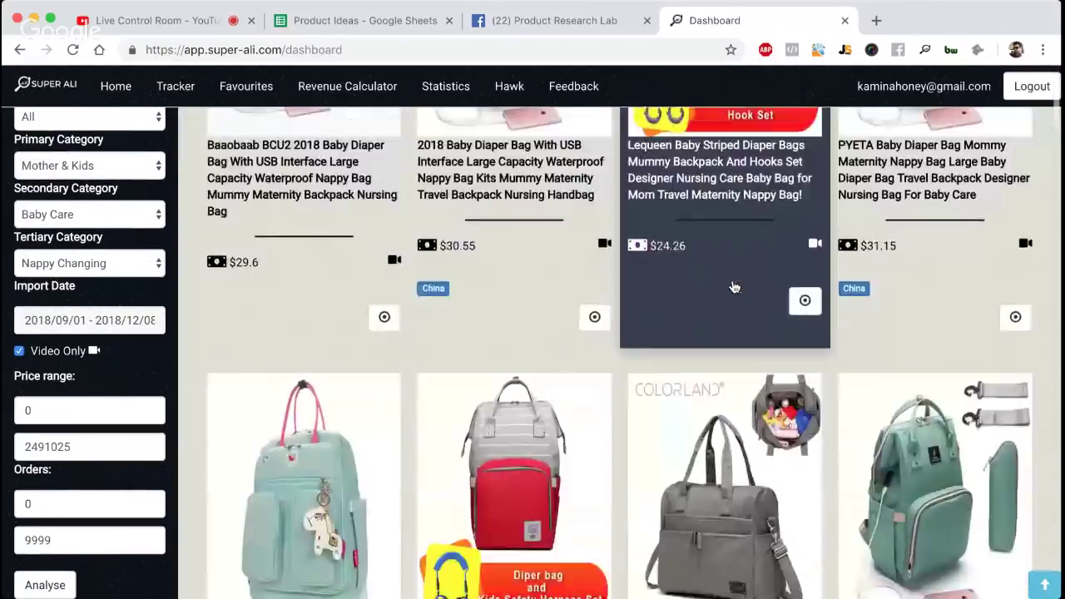
pyautogui.scroll(-3, 734, 287)
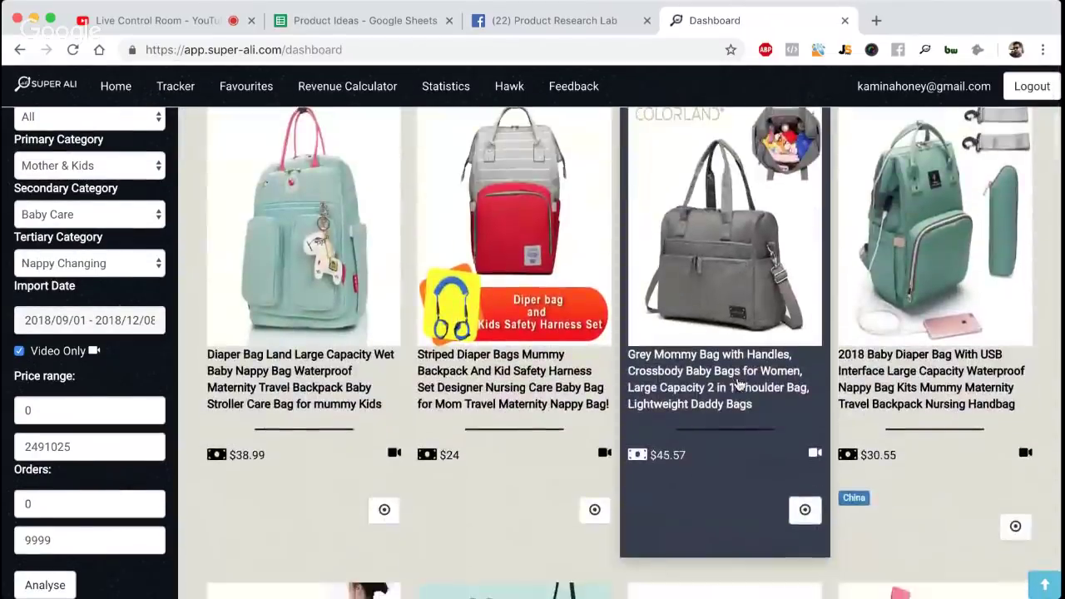
pyautogui.scroll(-4, 738, 377)
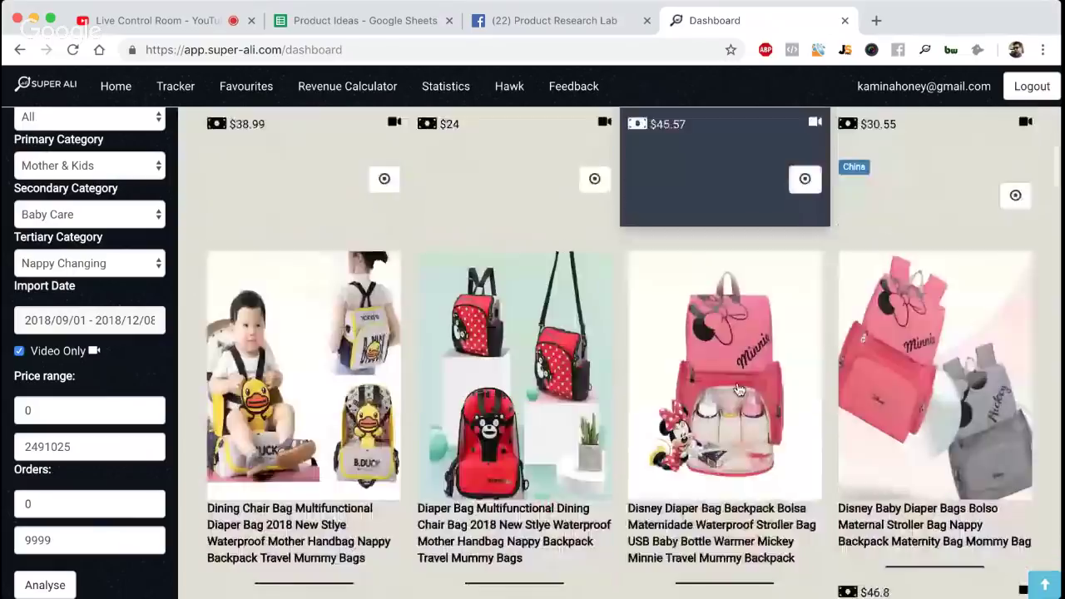
pyautogui.scroll(-2, 737, 390)
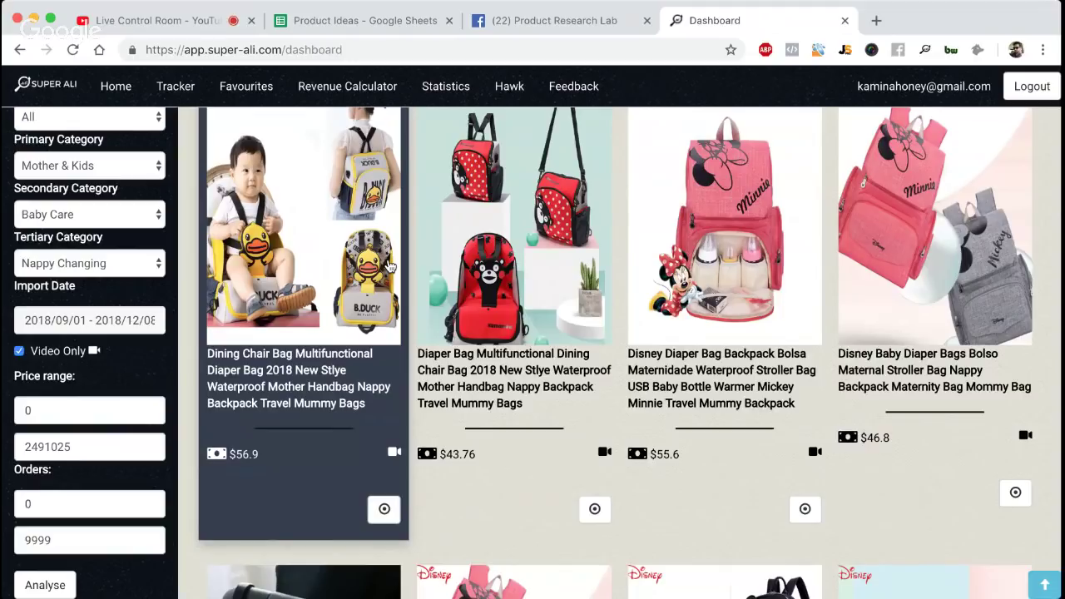
pyautogui.keyDown('ctrl'); pyautogui.click(344, 183); pyautogui.keyUp('ctrl')
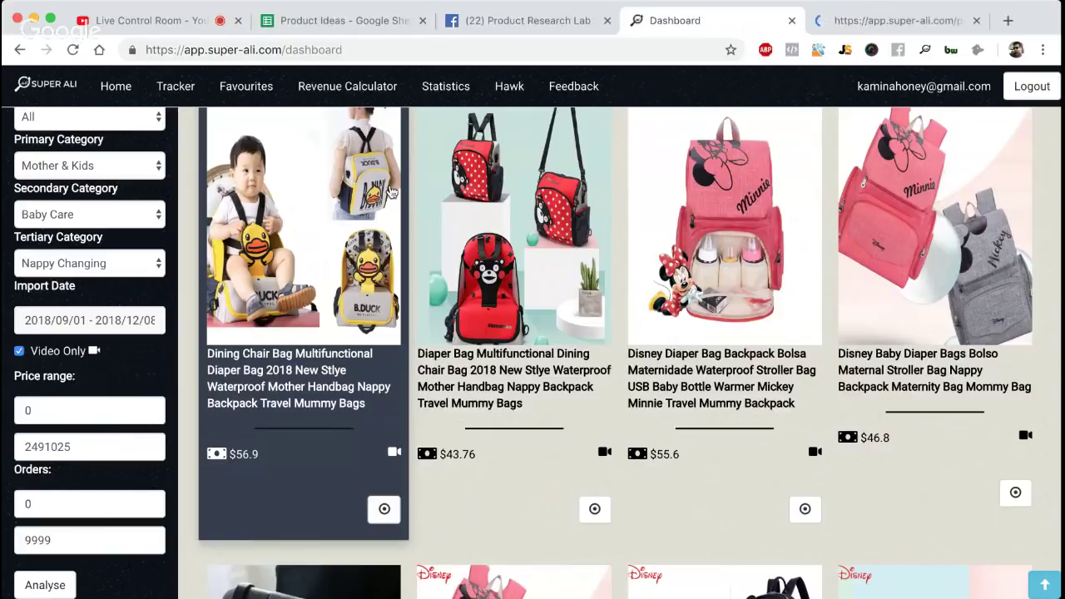
# Examine the rest of the second results page for further promising baby products
pyautogui.scroll(-7, 621, 243)
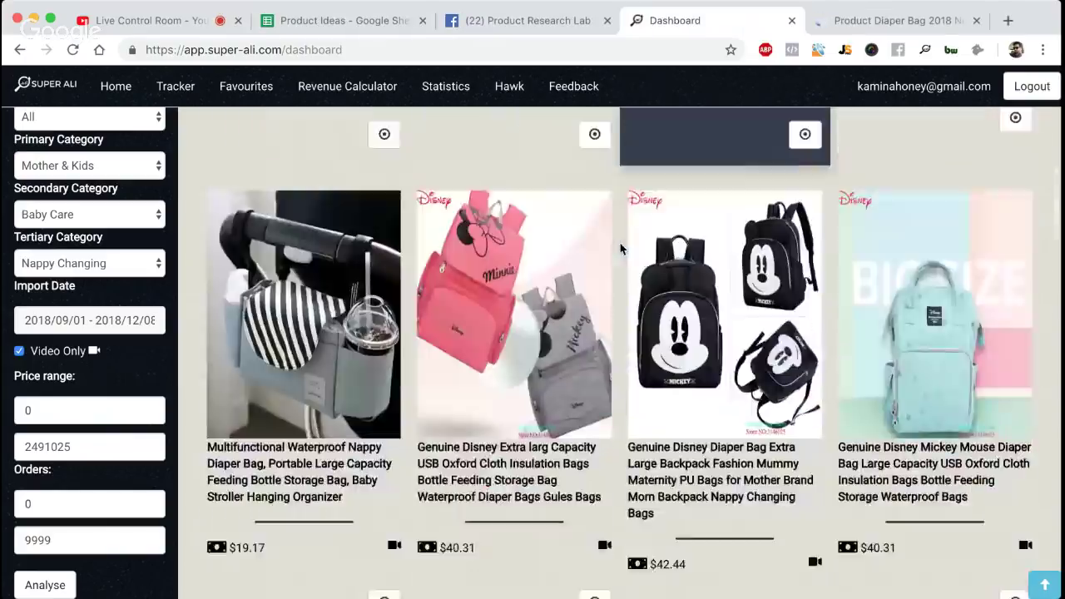
pyautogui.scroll(-10, 620, 243)
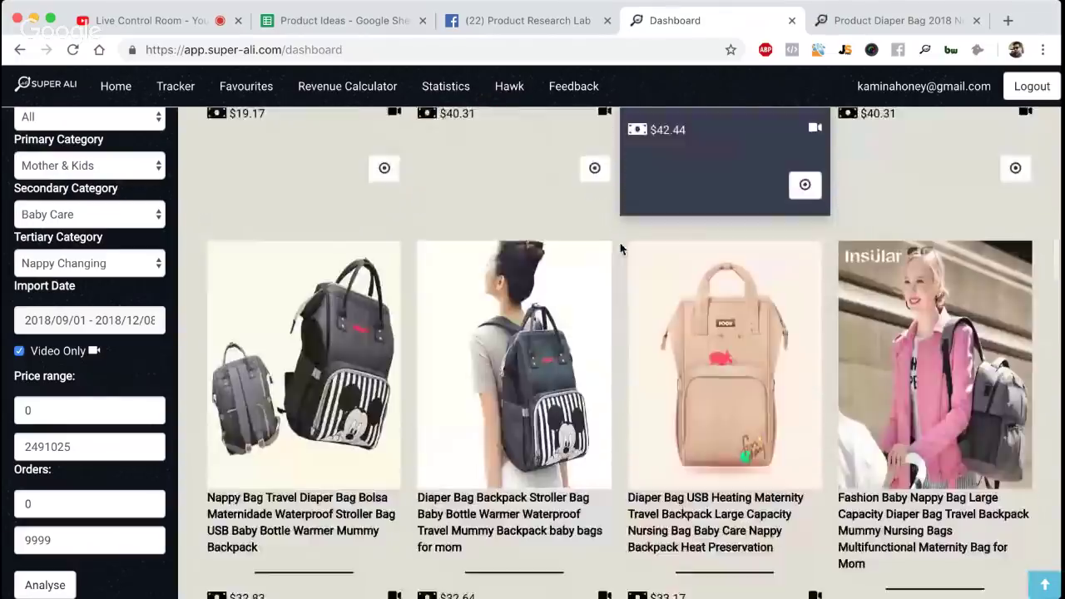
pyautogui.scroll(-10, 620, 247)
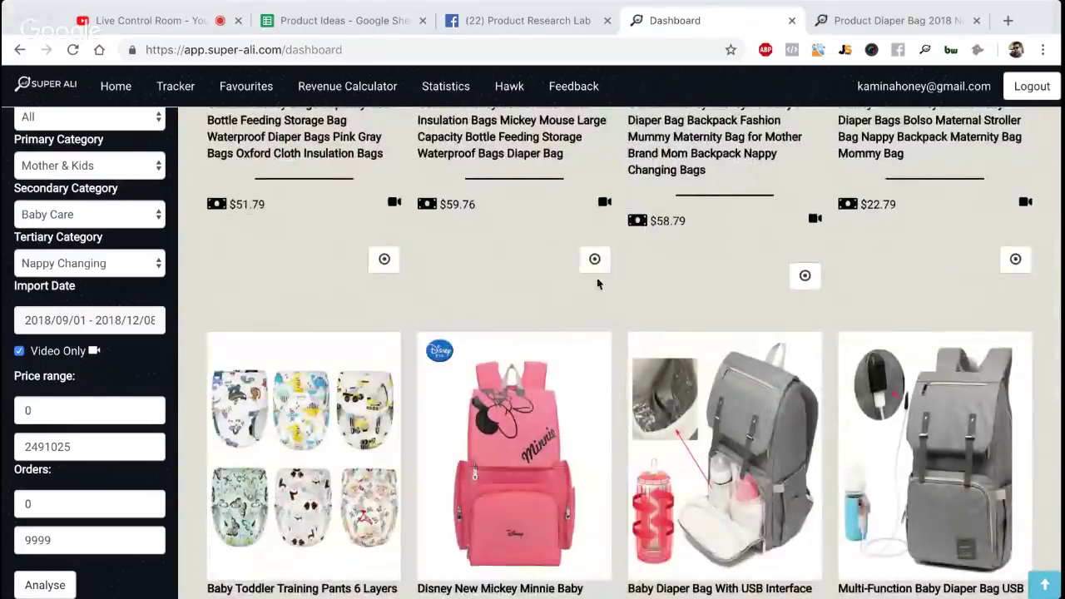
pyautogui.scroll(-2, 529, 274)
pyautogui.scroll(-3, 529, 275)
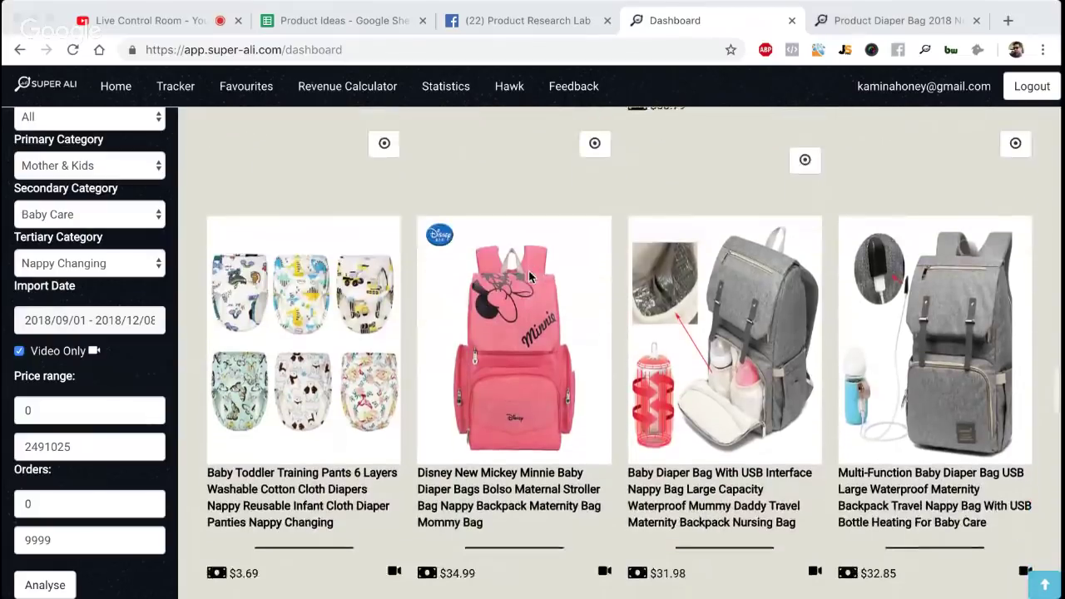
pyautogui.scroll(-5, 530, 275)
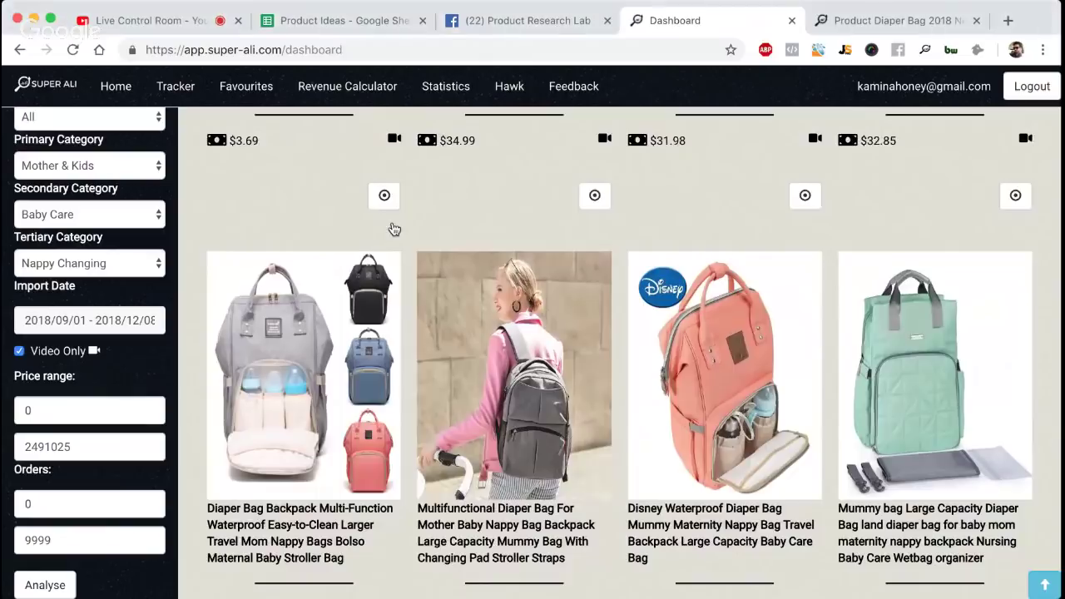
pyautogui.scroll(-5, 394, 228)
pyautogui.scroll(-14, 394, 228)
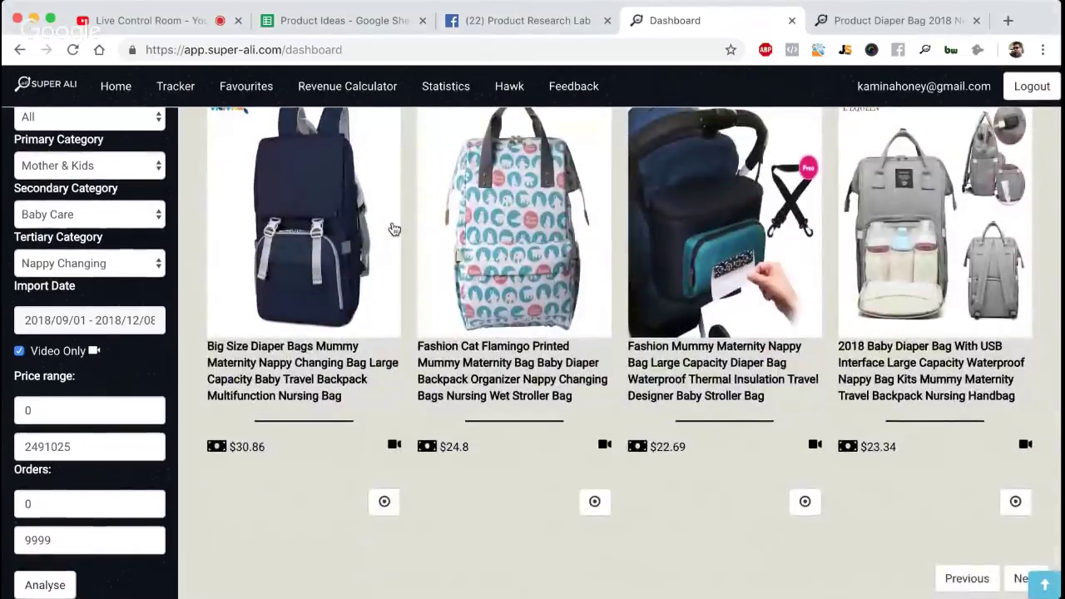
# Review the dining chair bag's product page and order chart, and run Seller Finder to check for competing sellers
pyautogui.click(873, 20)
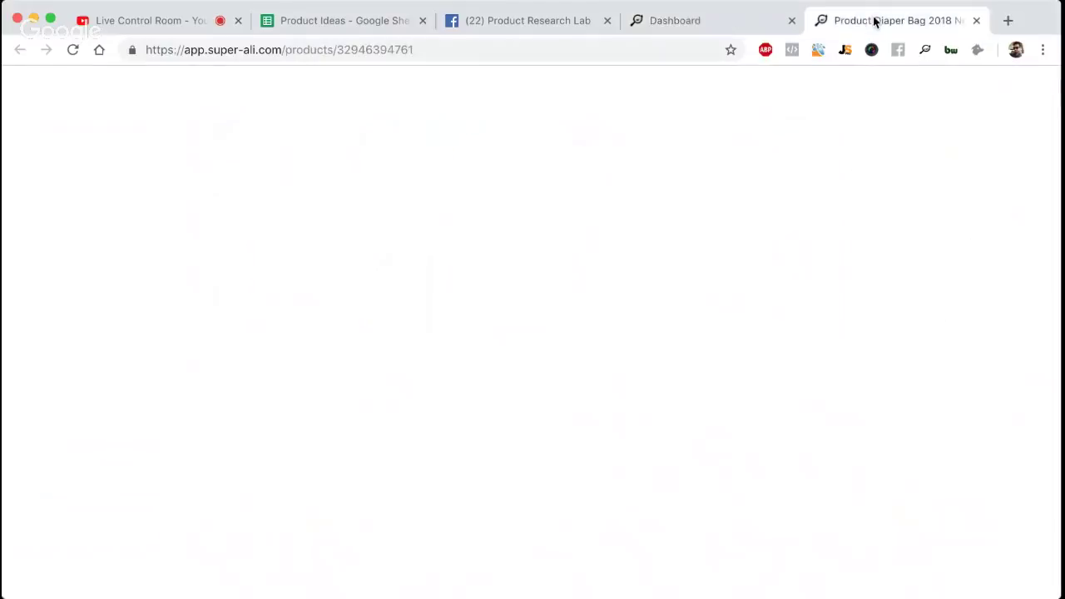
pyautogui.scroll(-2, 675, 306)
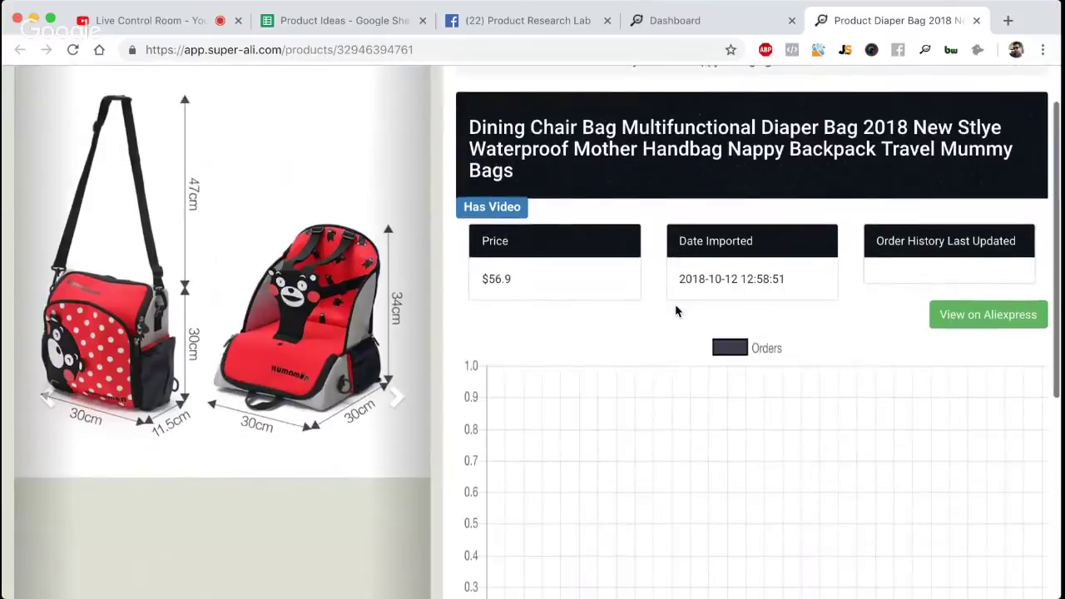
pyautogui.scroll(-8, 675, 311)
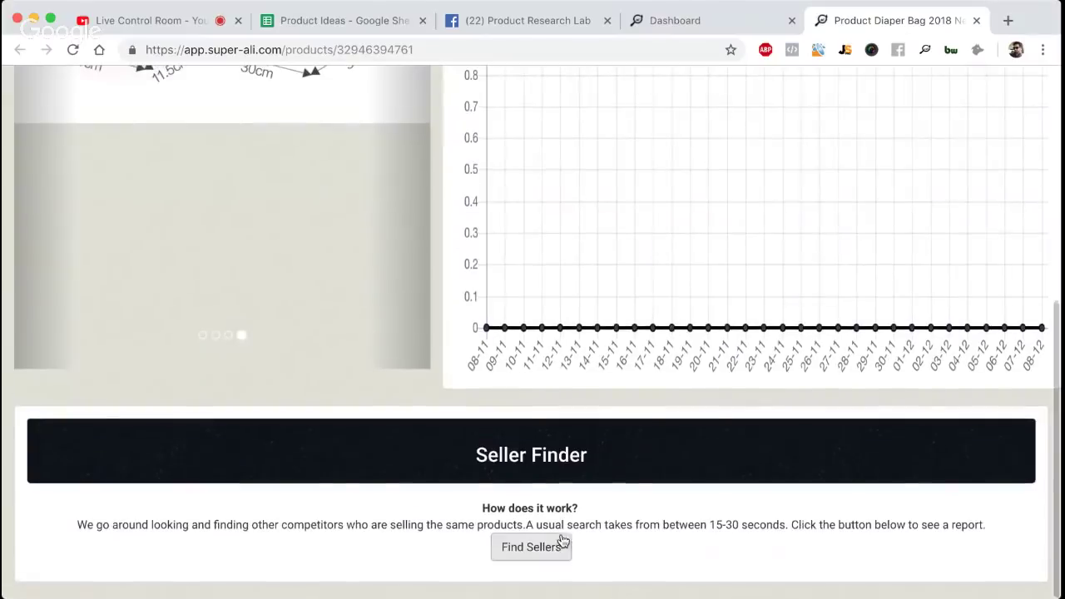
pyautogui.scroll(-6, 653, 513)
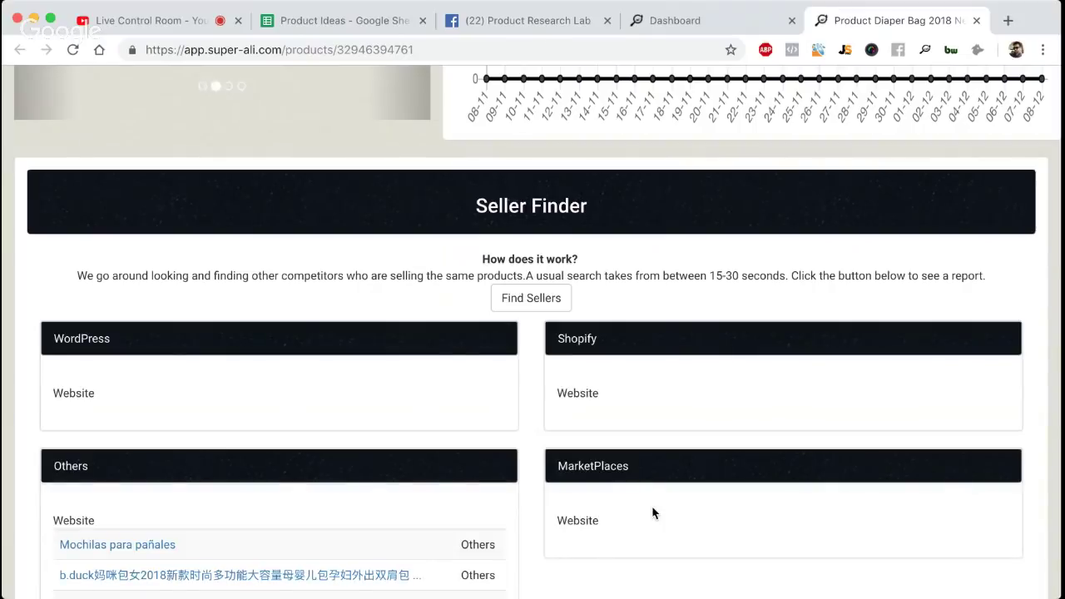
pyautogui.scroll(-5, 653, 514)
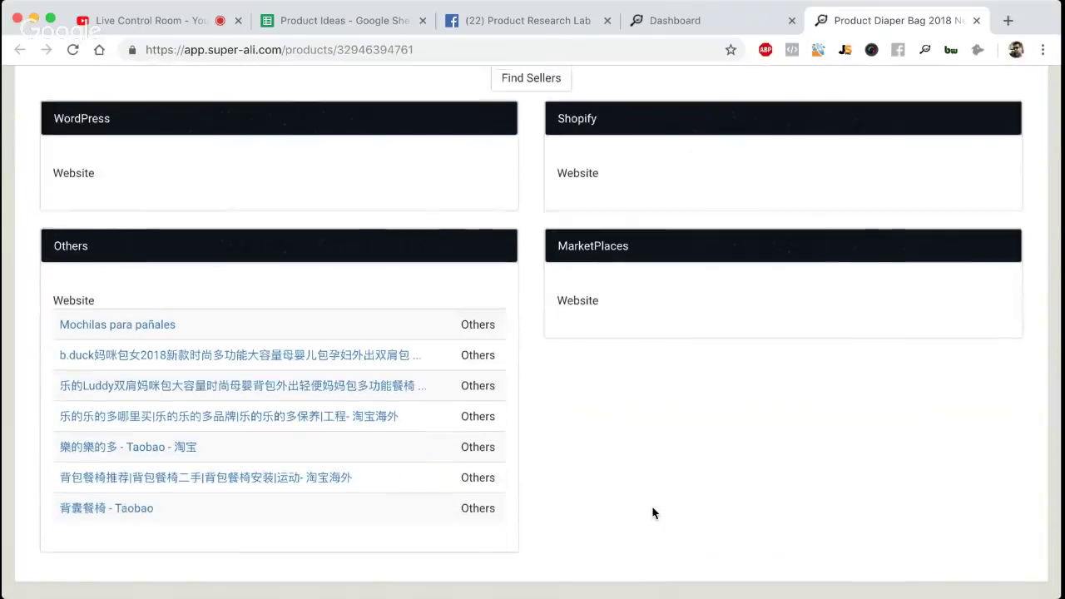
# Open the dining chair bag's AliExpress listing and close its Super Ali product page
pyautogui.scroll(10, 653, 513)
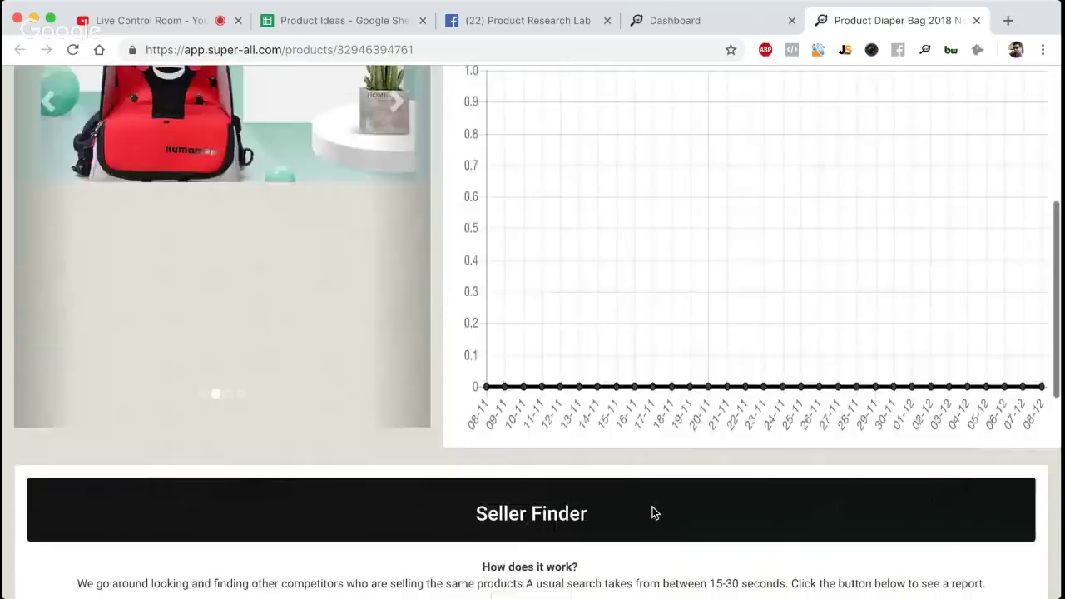
pyautogui.click(963, 383)
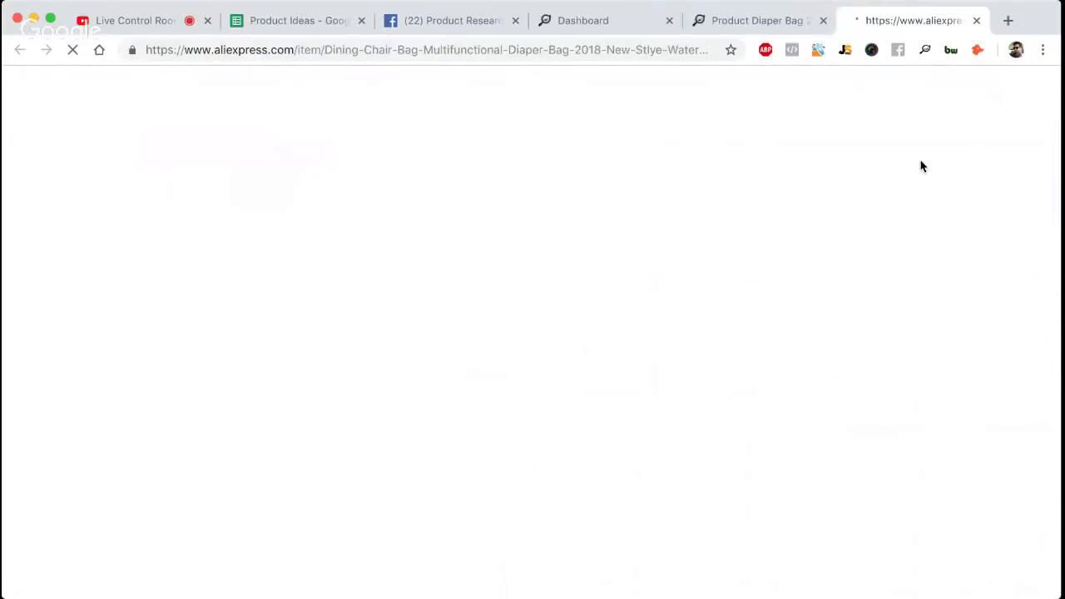
pyautogui.click(824, 20)
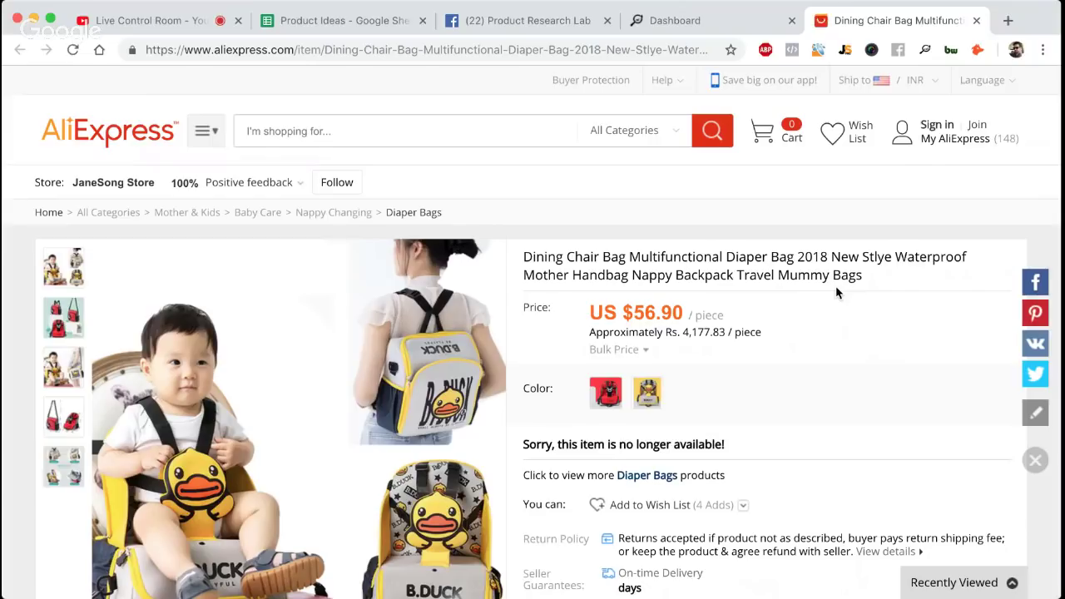
# Examine the AliExpress listing's availability, item specifics and product description images for the dining chair bag
pyautogui.scroll(-2, 836, 286)
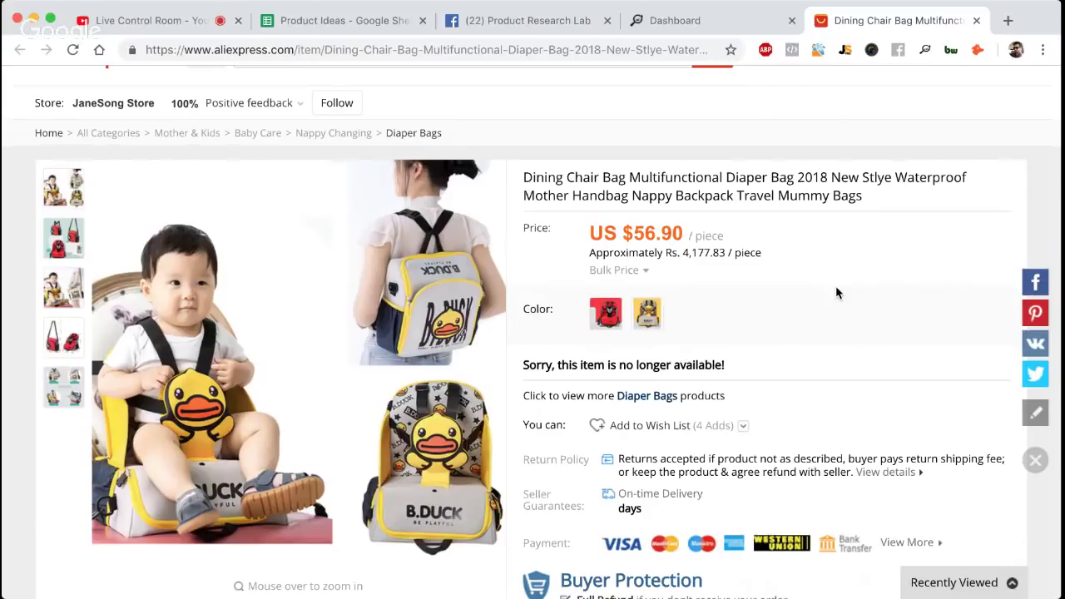
pyautogui.scroll(-2, 837, 292)
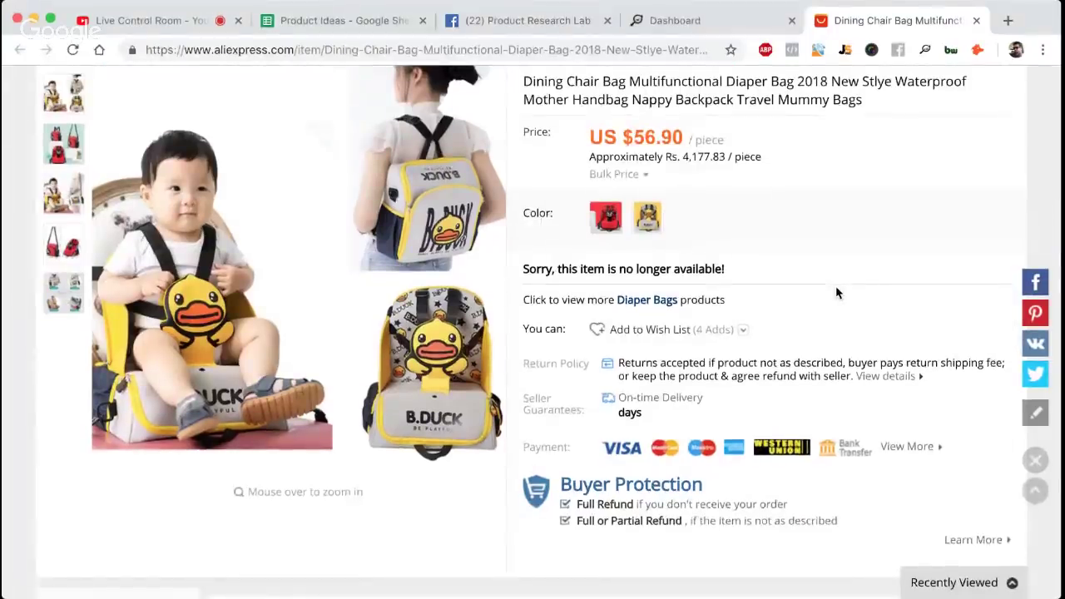
pyautogui.scroll(-5, 837, 292)
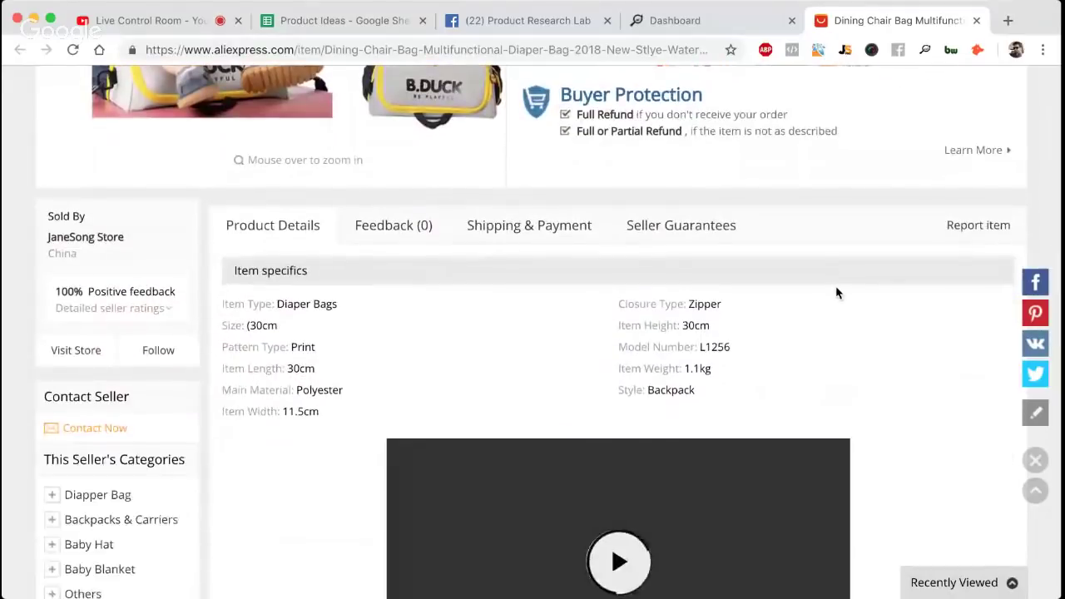
pyautogui.scroll(-5, 837, 292)
pyautogui.scroll(-4, 837, 292)
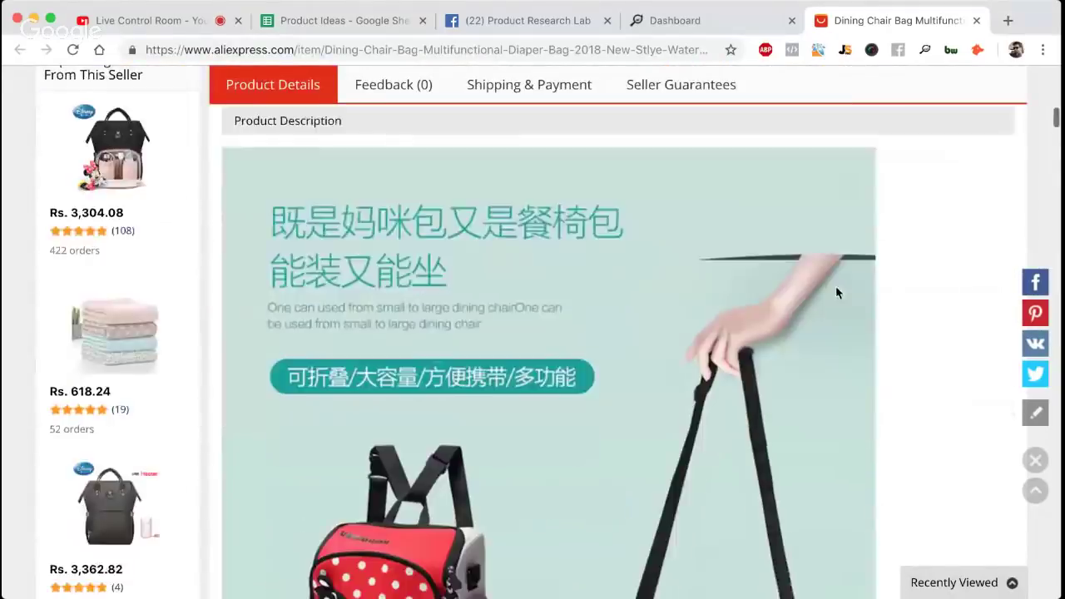
pyautogui.scroll(-10, 836, 285)
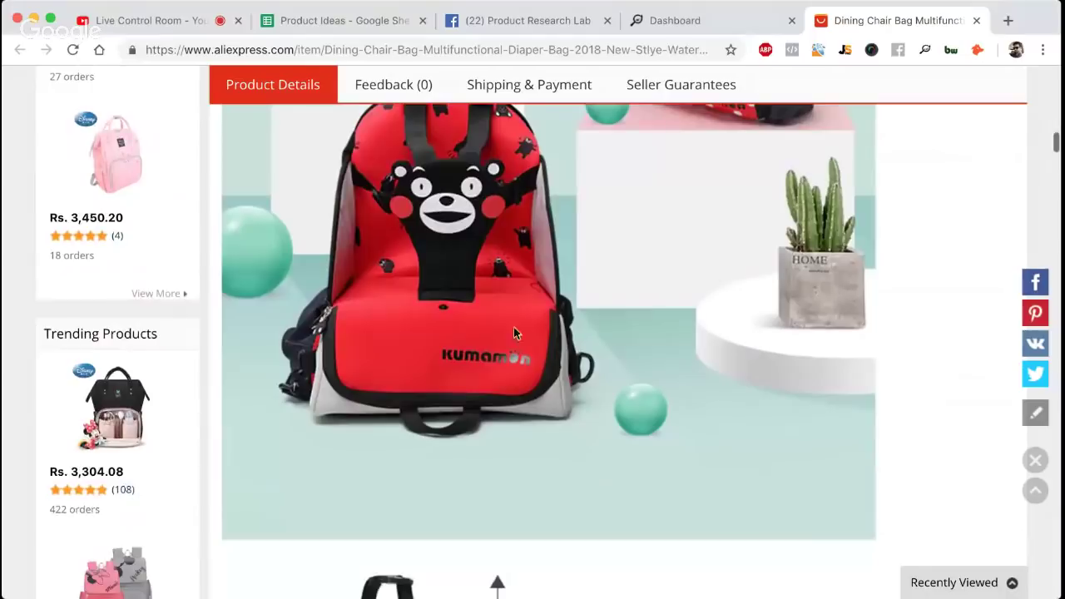
pyautogui.scroll(-7, 580, 391)
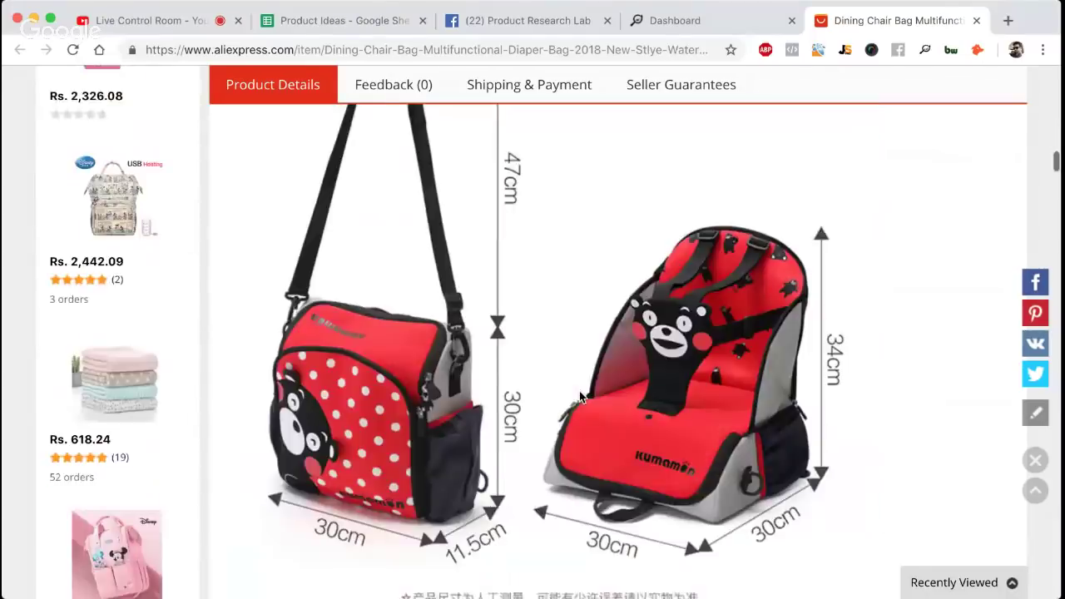
pyautogui.scroll(-2, 581, 397)
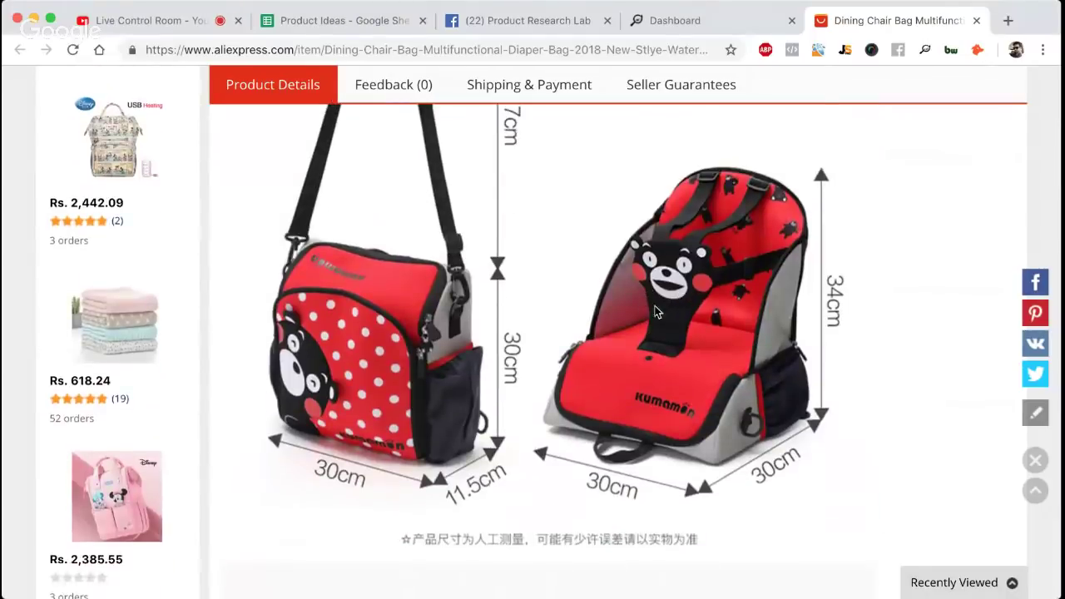
pyautogui.scroll(-6, 655, 311)
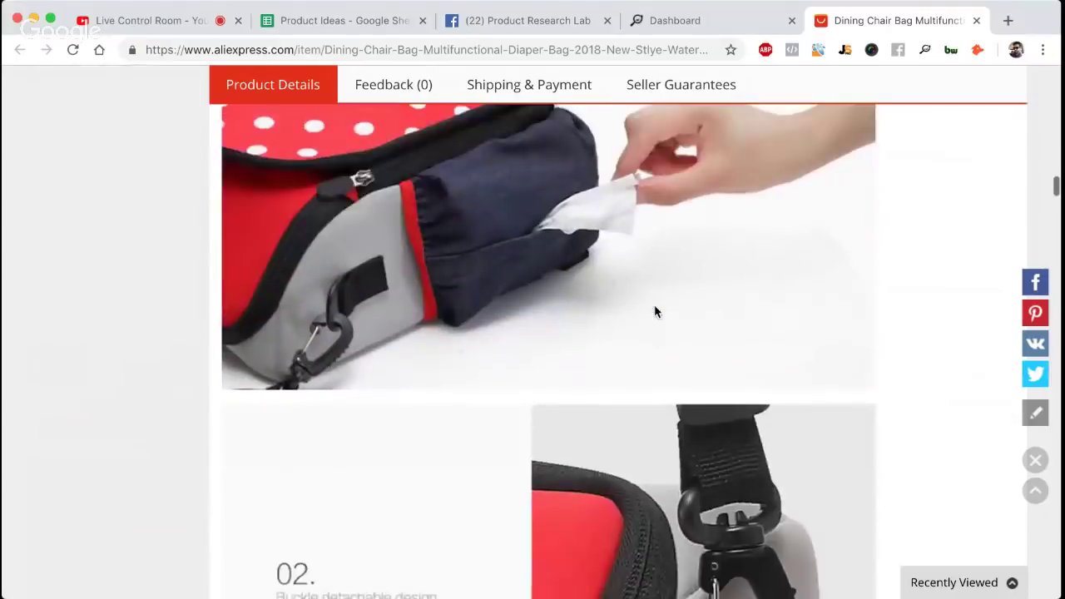
pyautogui.scroll(-8, 654, 311)
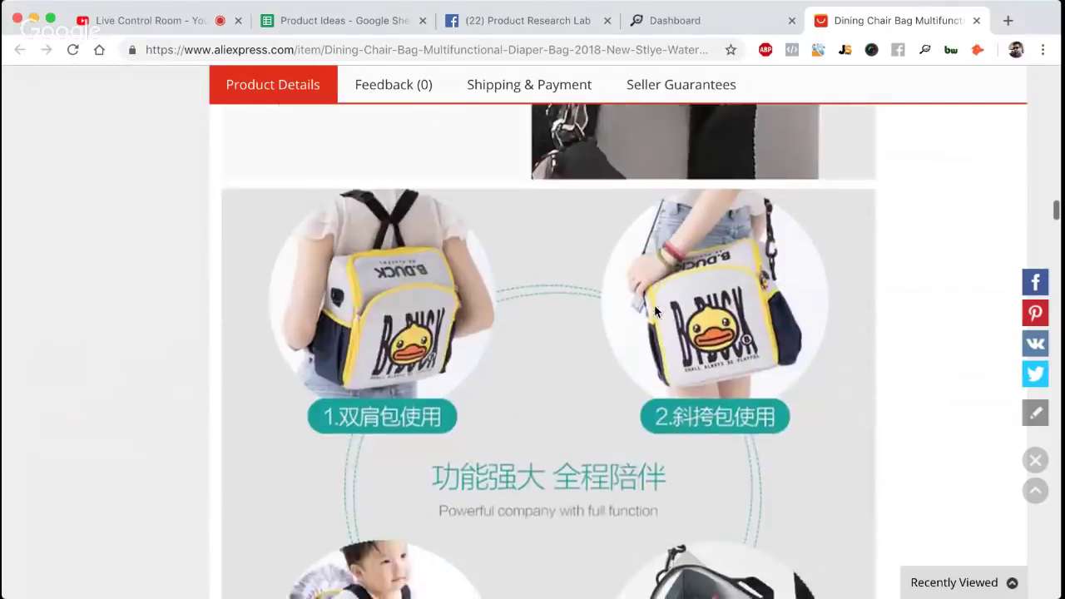
pyautogui.scroll(-12, 655, 311)
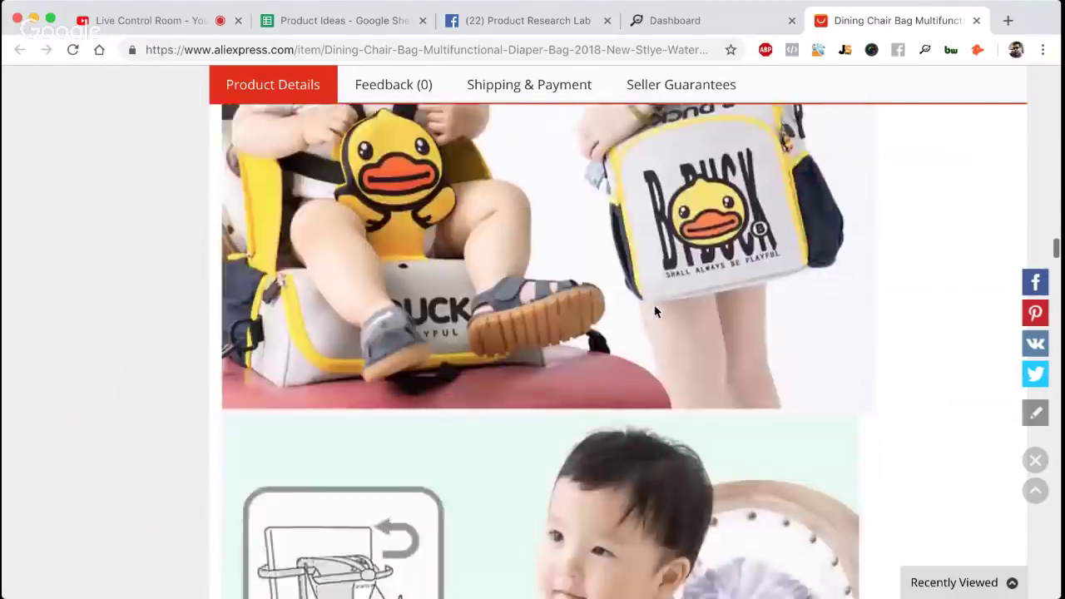
# Copy the AliExpress listing's URL and link it to the Source text in cell C3 of the Product Ideas spreadsheet
pyautogui.scroll(20, 654, 305)
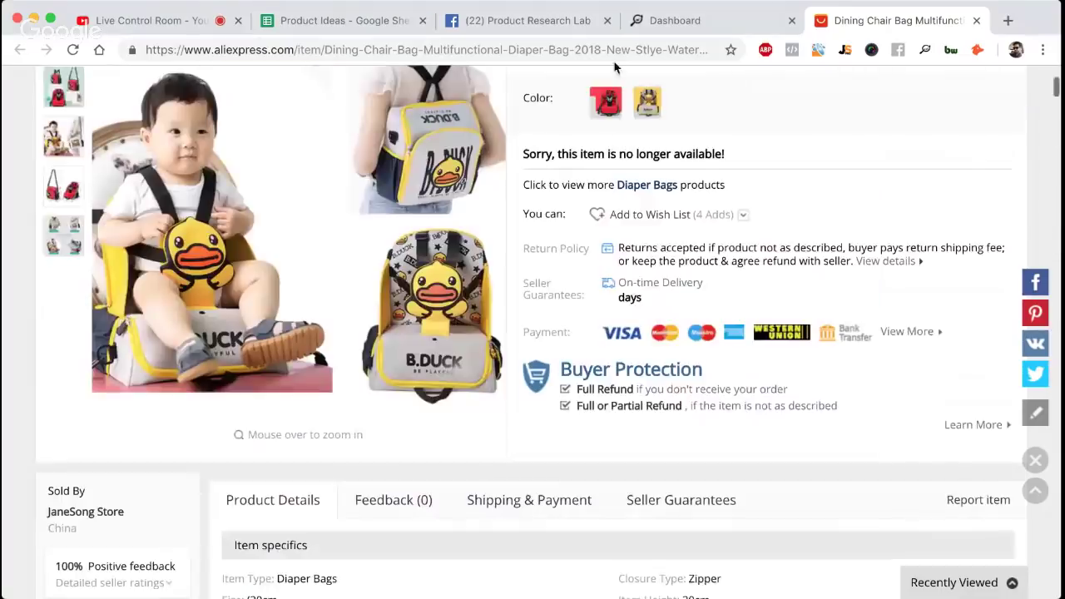
pyautogui.click(610, 52)
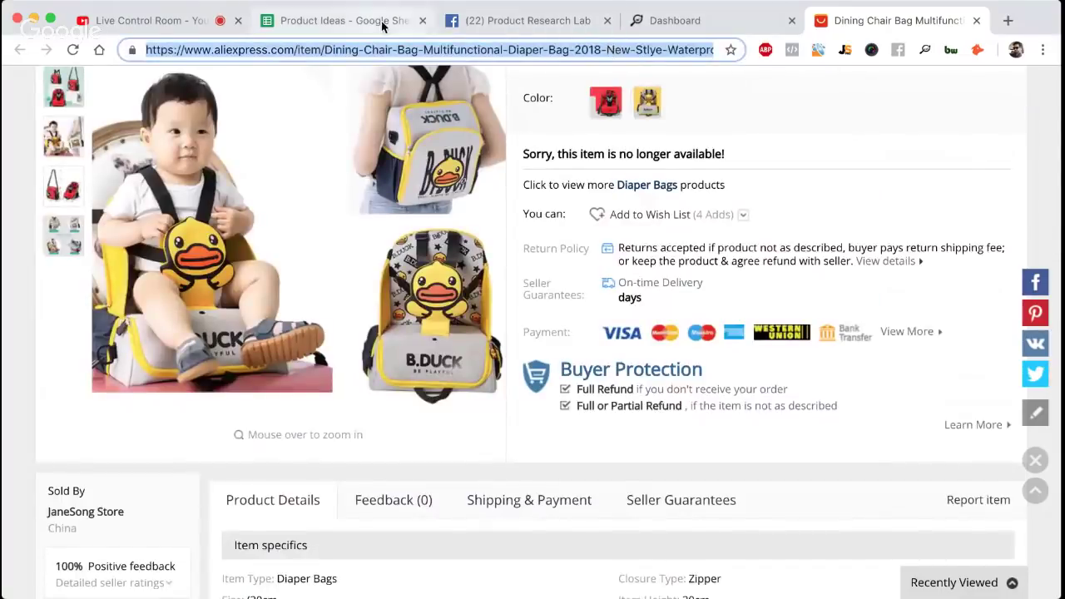
pyautogui.click(341, 20)
pyautogui.click(247, 239)
pyautogui.click(820, 133)
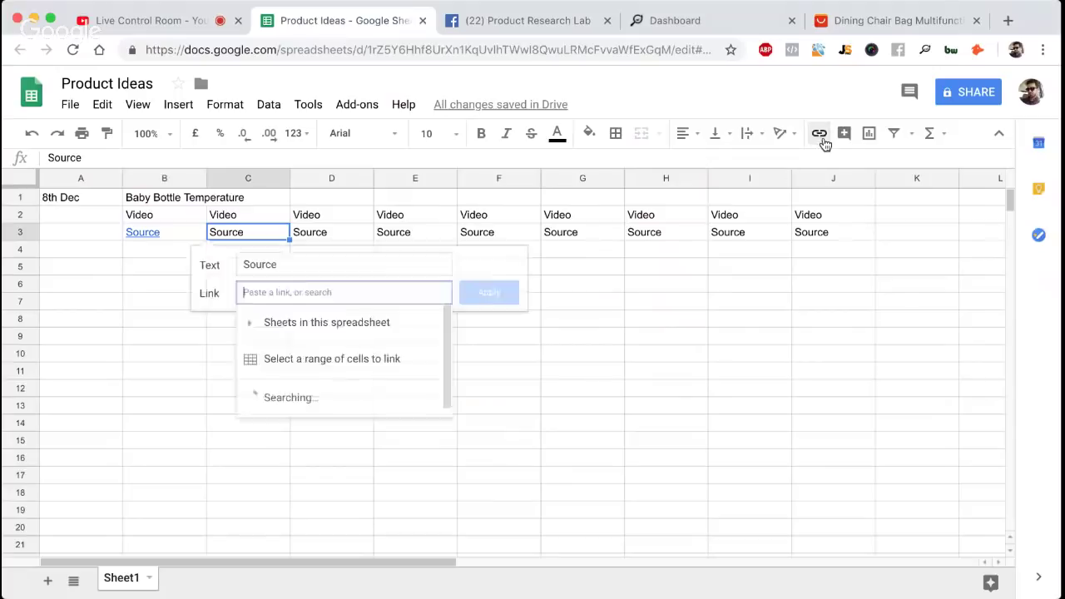
pyautogui.hotkey('ctrl', 'v')
pyautogui.press('Return')
# Enter the product name "2 in 1 High Chair Backpack" in cell C1 and close the AliExpress listing
pyautogui.click(248, 196)
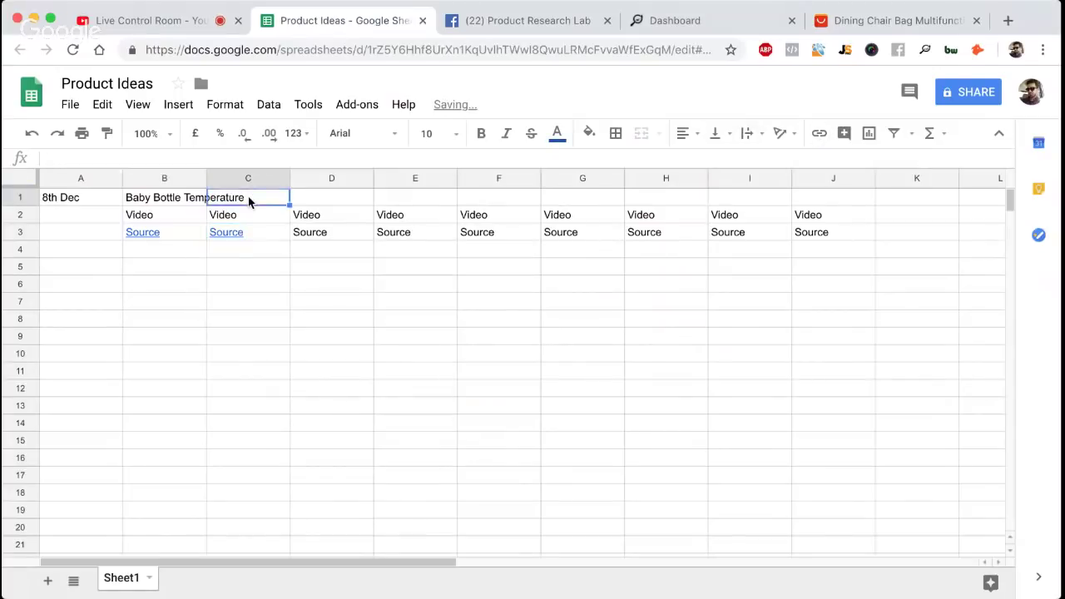
pyautogui.write('2 in 1 ')
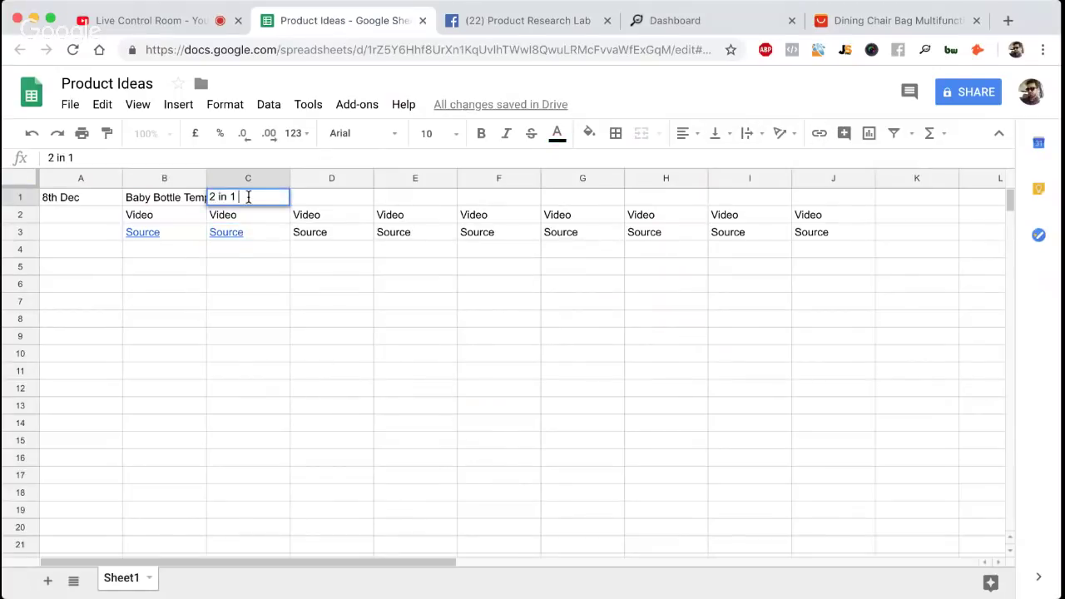
pyautogui.write('High Chai')
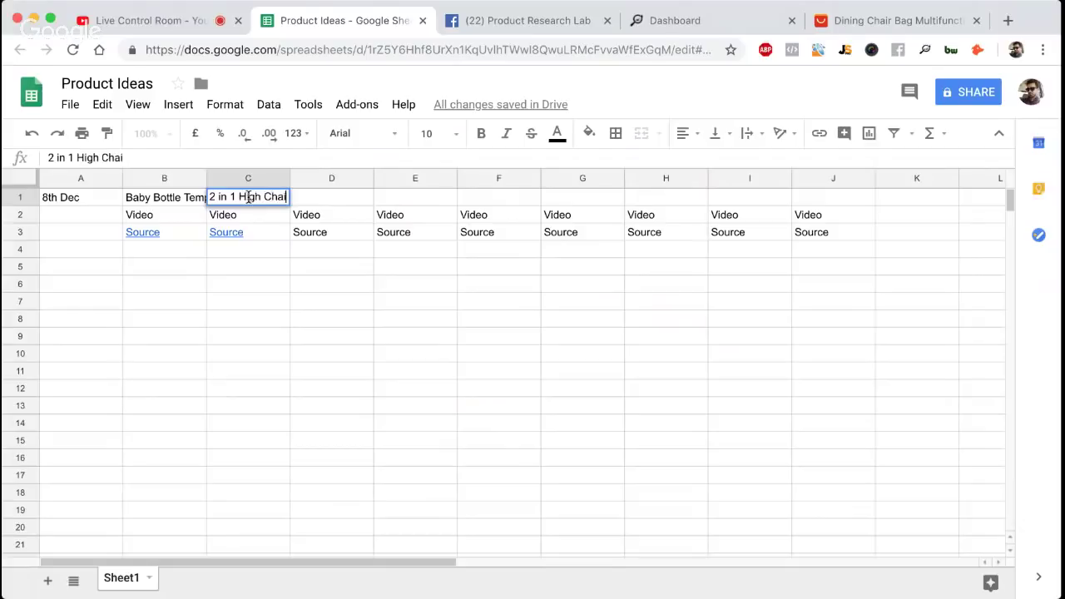
pyautogui.write('r Backpack')
pyautogui.press('Return')
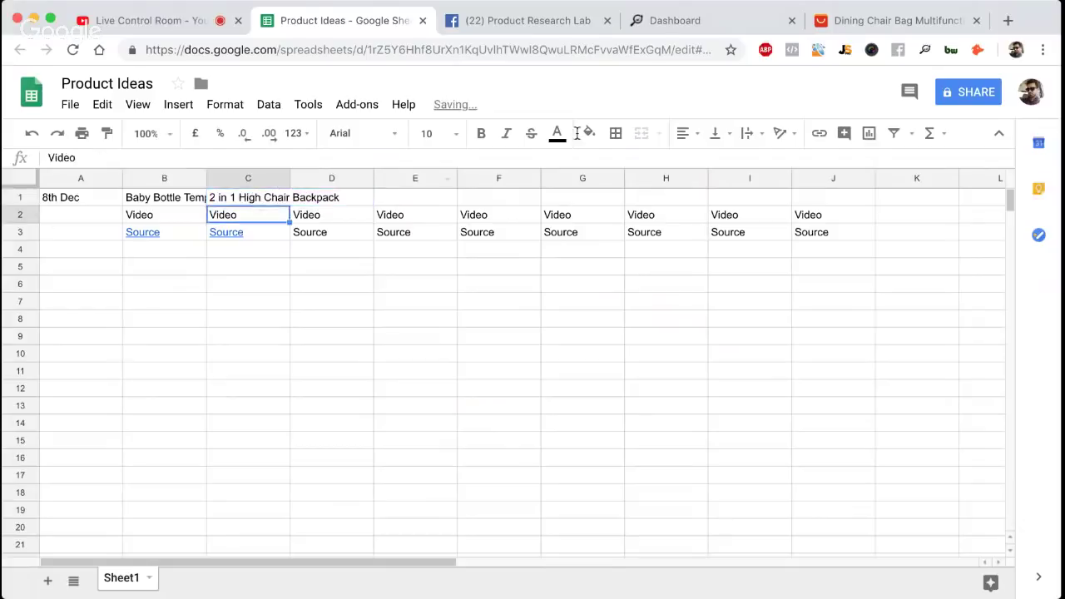
pyautogui.click(977, 20)
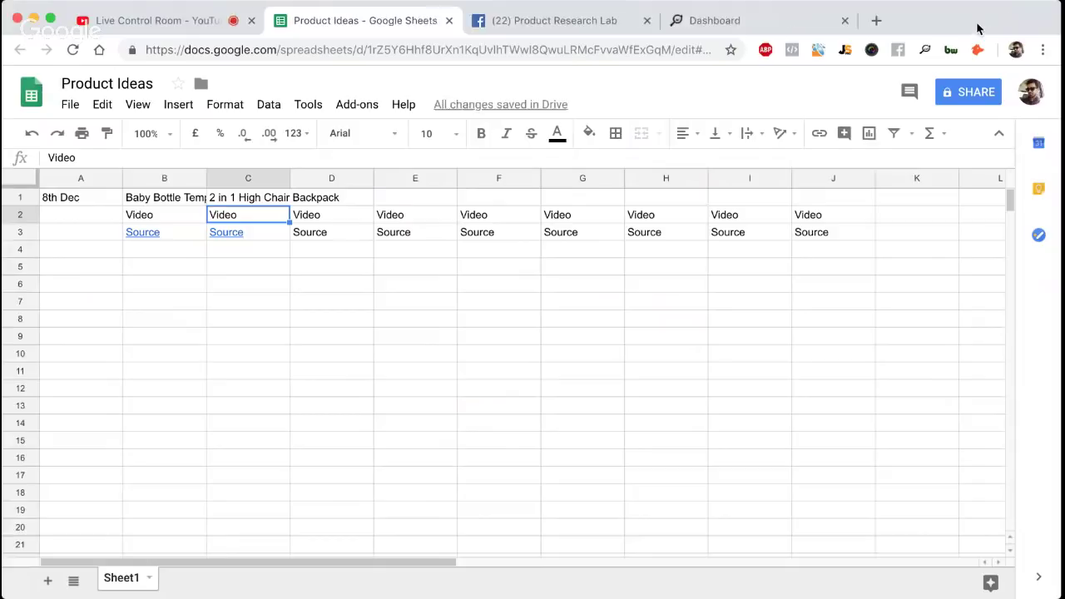
# Return to the Super Ali dashboard and look over the remaining Nappy Changing results for other product ideas
pyautogui.click(788, 30)
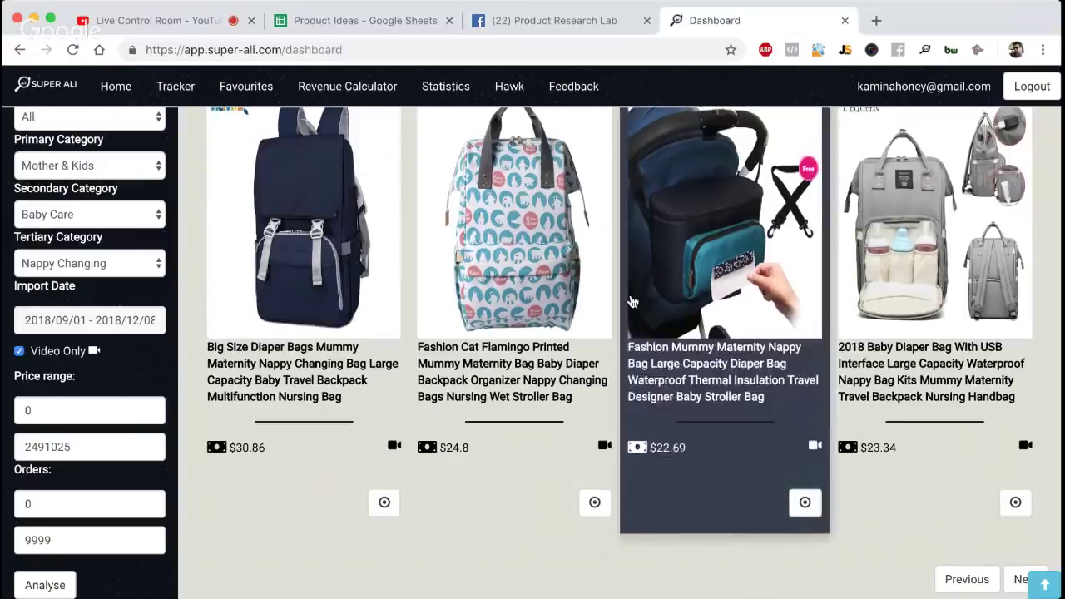
pyautogui.scroll(-10, 630, 302)
pyautogui.scroll(-20, 633, 302)
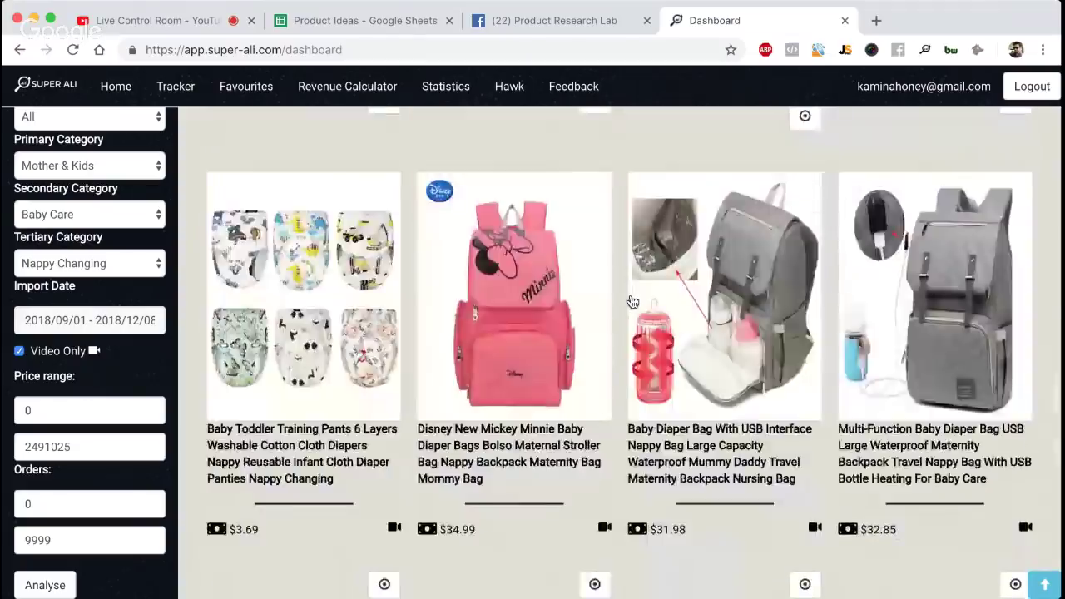
pyautogui.scroll(-10, 633, 302)
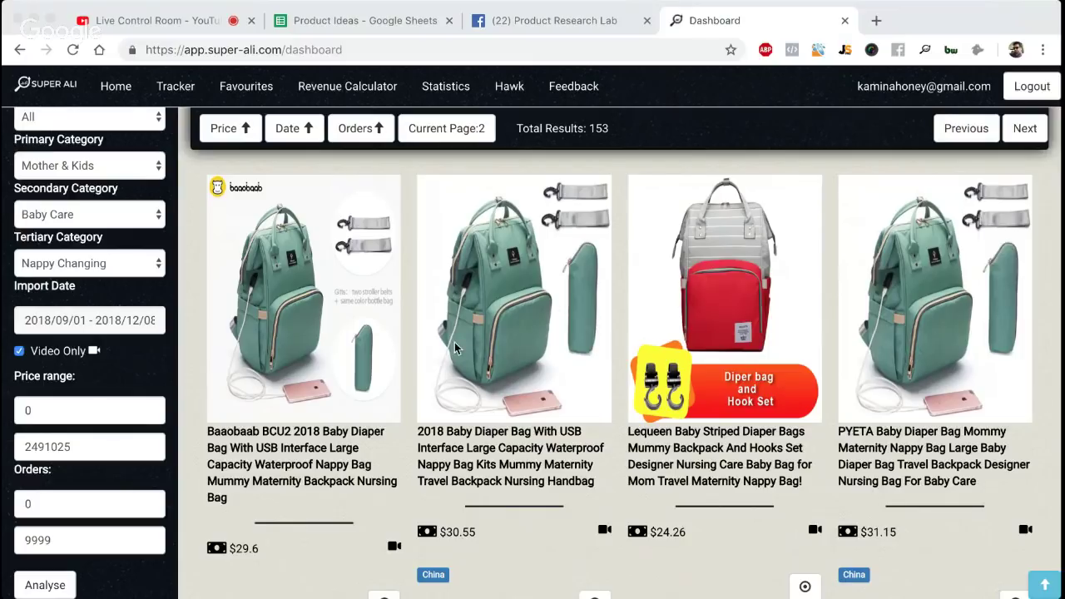
# Change the secondary category to Activity & Gear and run the product analysis
pyautogui.click(182, 297)
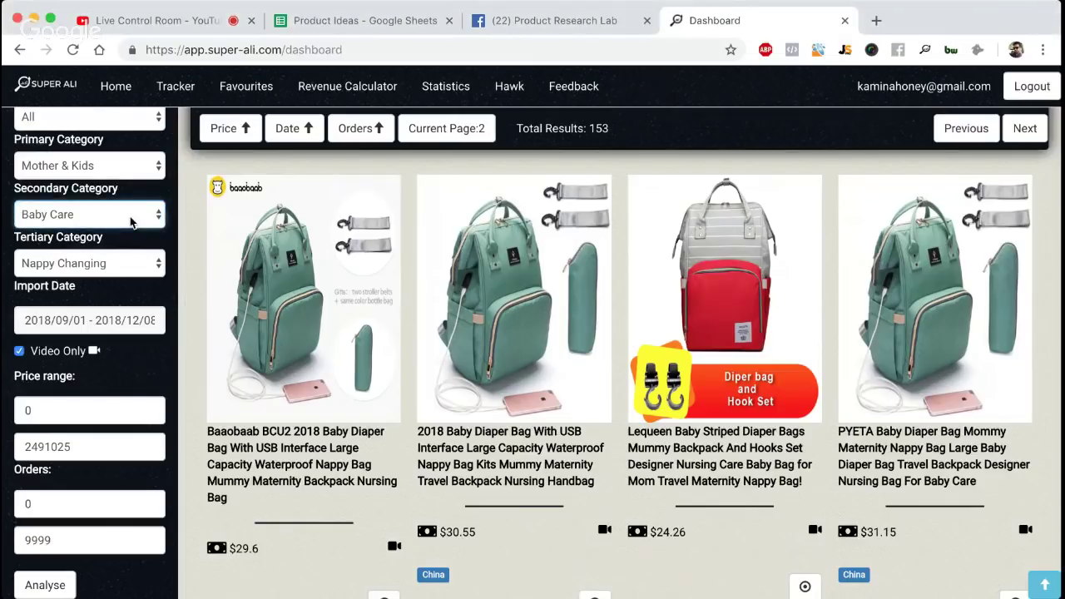
pyautogui.press('Up')
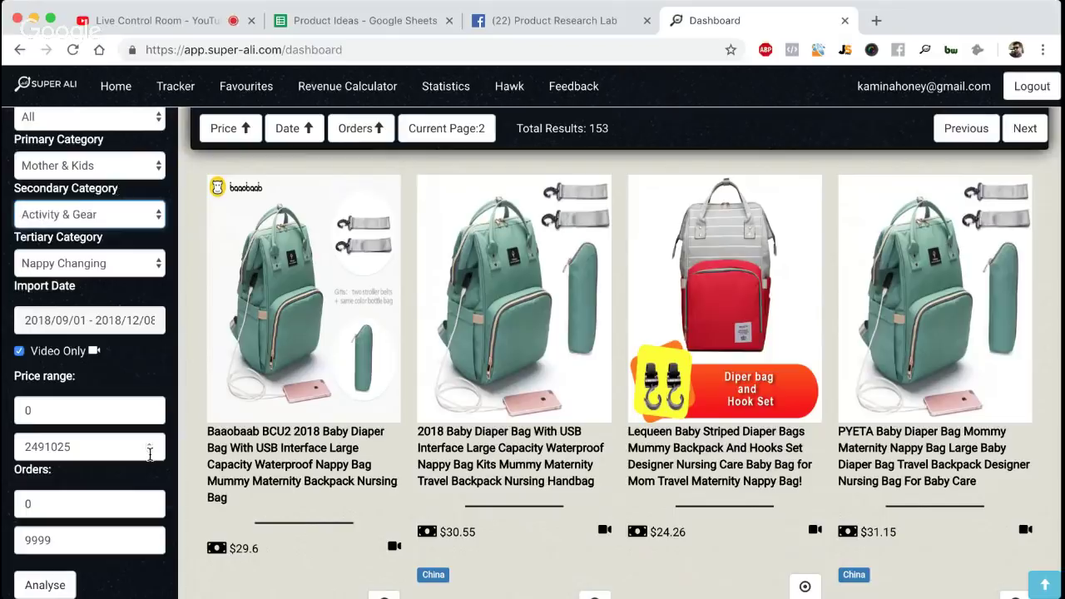
pyautogui.scroll(-1, 150, 453)
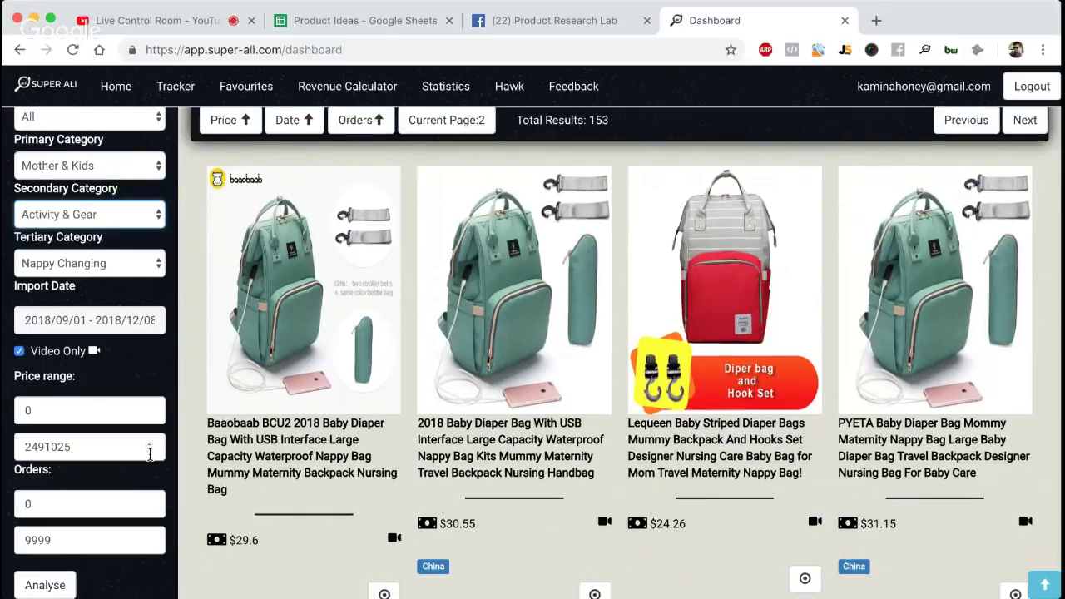
pyautogui.click(45, 585)
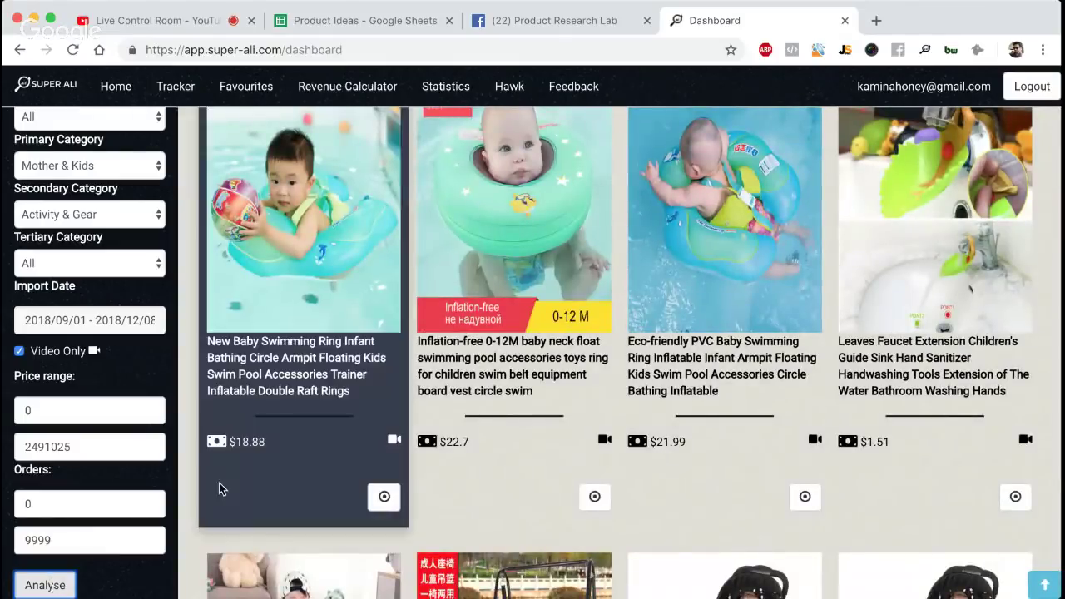
# Narrow the search to the Baby Playpens tertiary category and rerun the analysis
pyautogui.scroll(2, 244, 511)
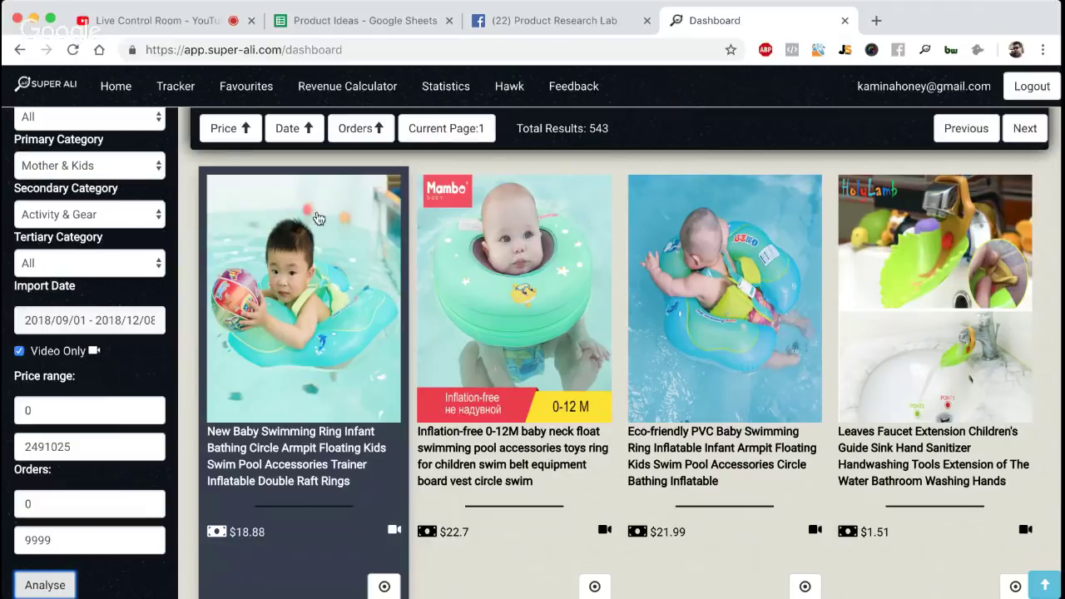
pyautogui.click(122, 263)
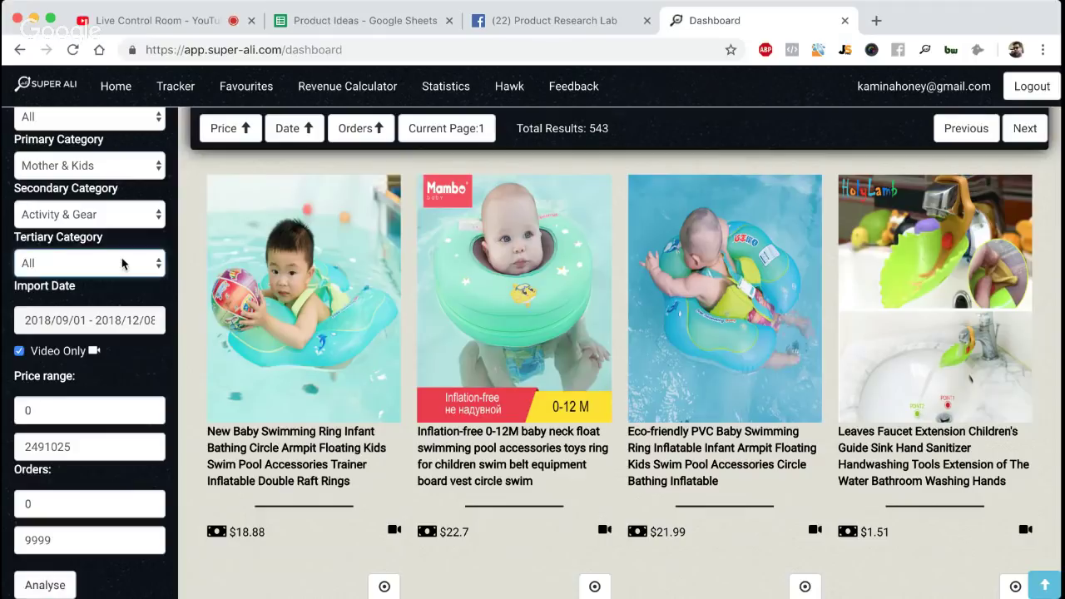
pyautogui.click(122, 314)
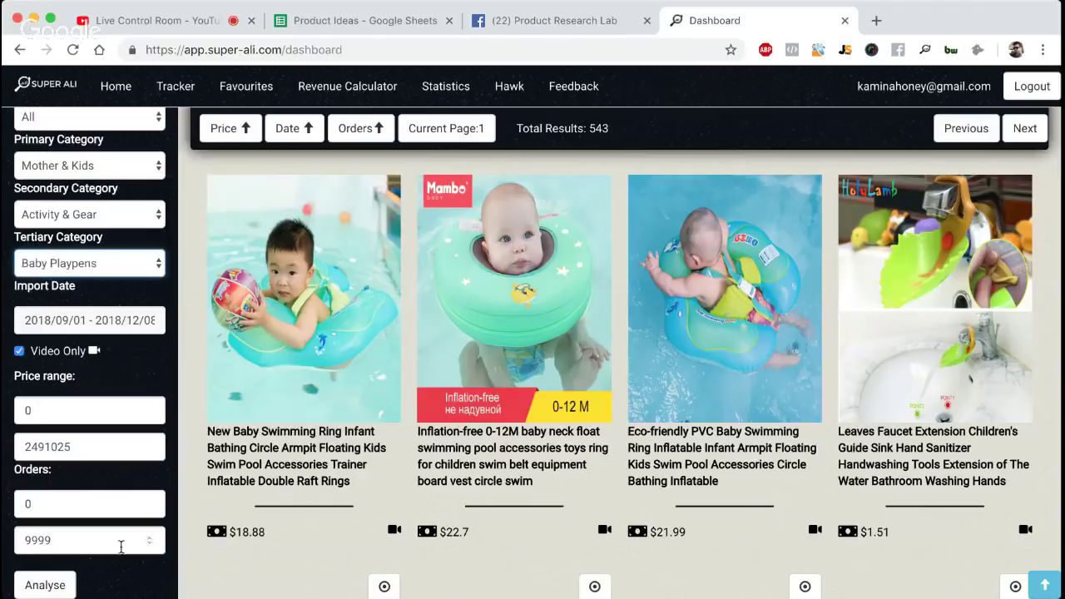
pyautogui.click(46, 585)
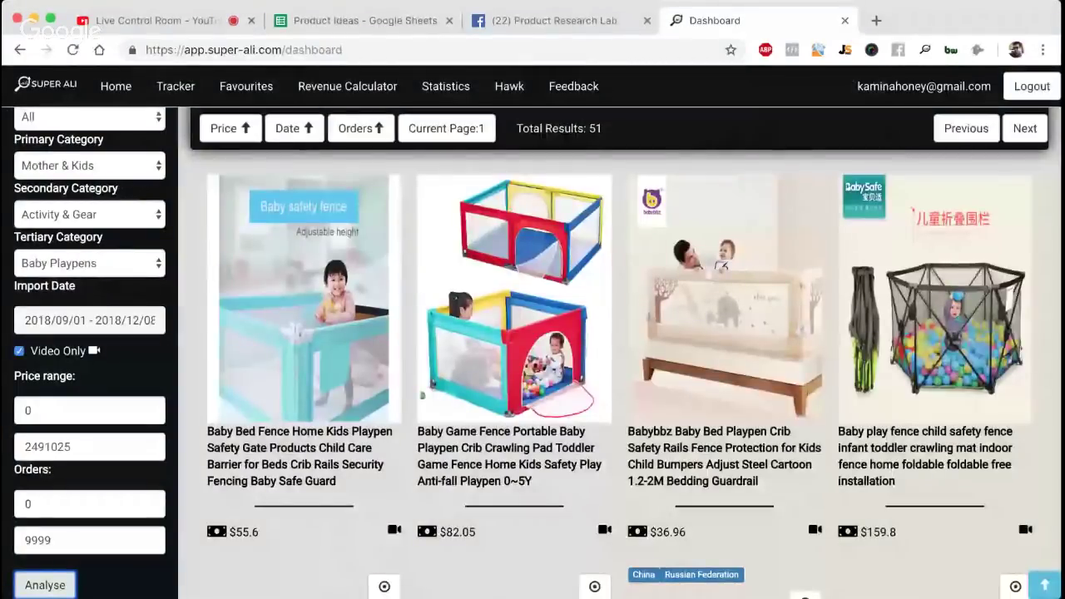
# Examine the Baby Playpens results, comparing the product images, titles and prices for promising ideas
pyautogui.scroll(-5, 724, 283)
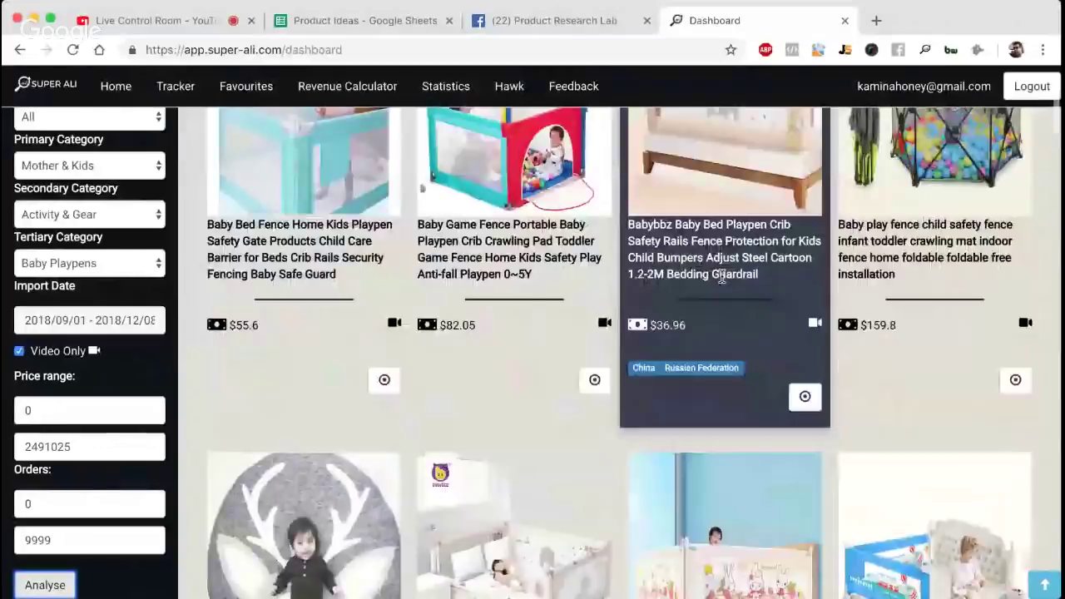
pyautogui.scroll(-2, 720, 396)
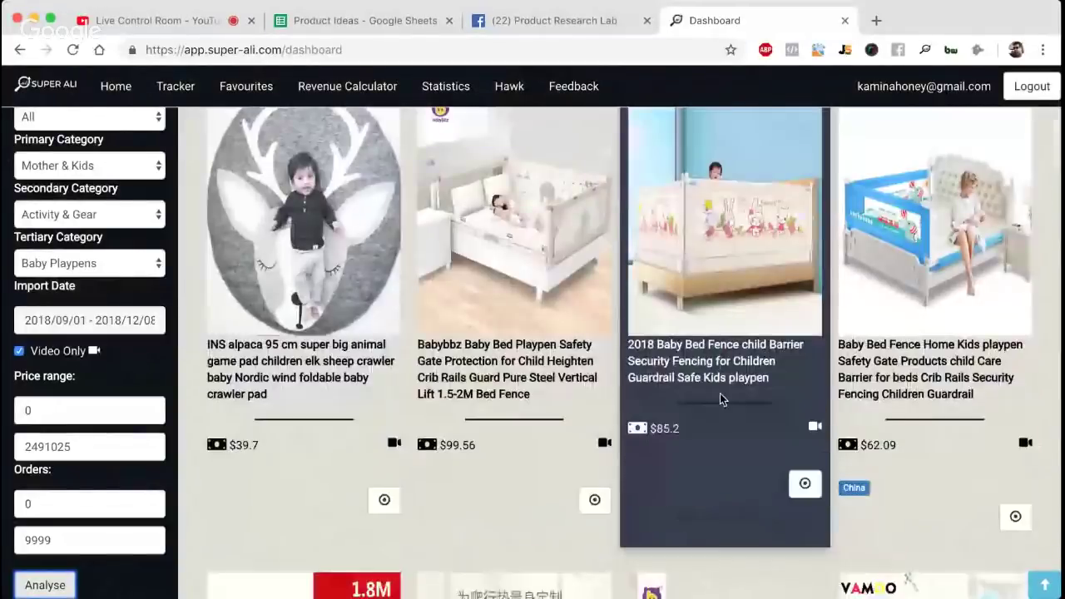
pyautogui.scroll(1, 616, 333)
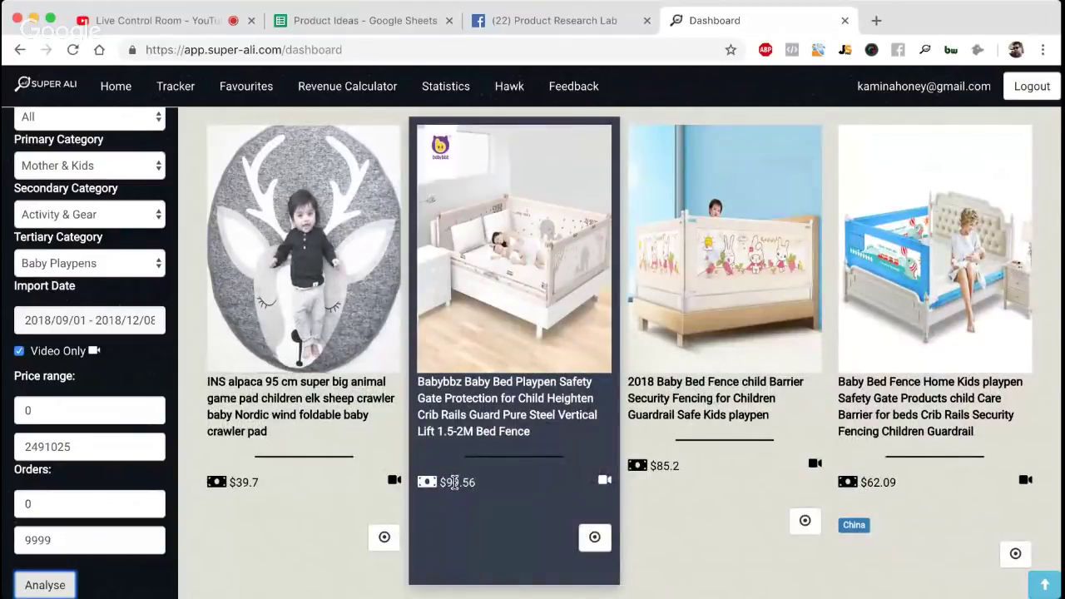
pyautogui.scroll(-3, 454, 483)
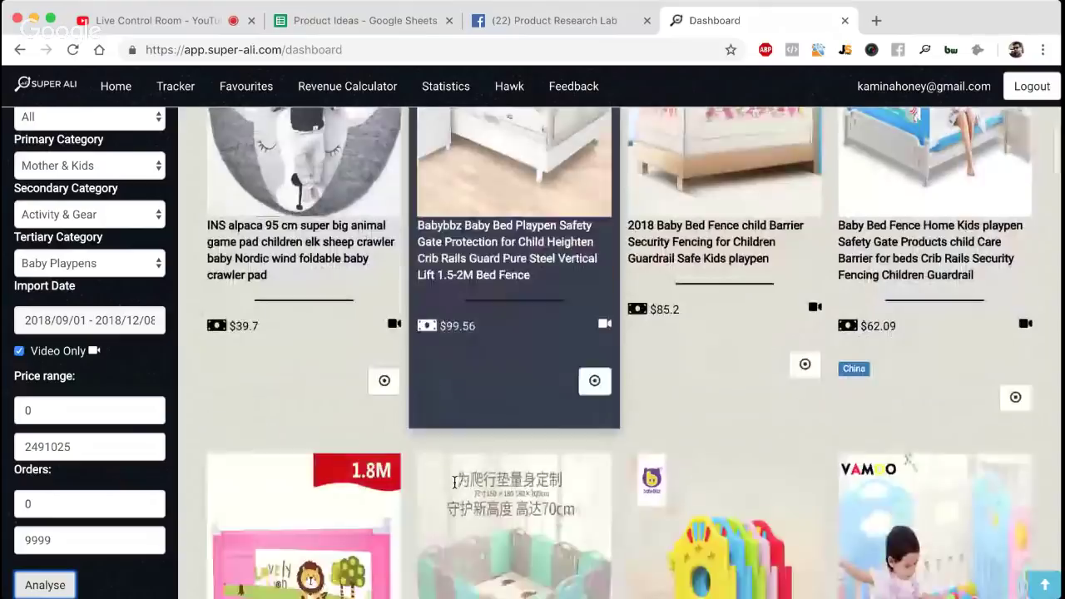
pyautogui.scroll(-3, 456, 488)
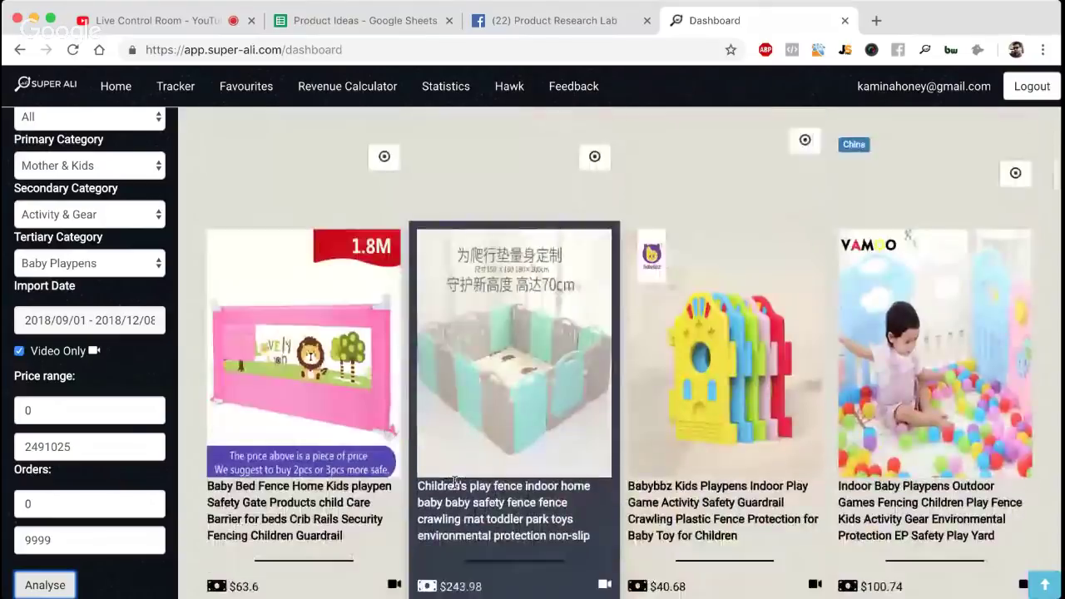
pyautogui.scroll(-3, 454, 482)
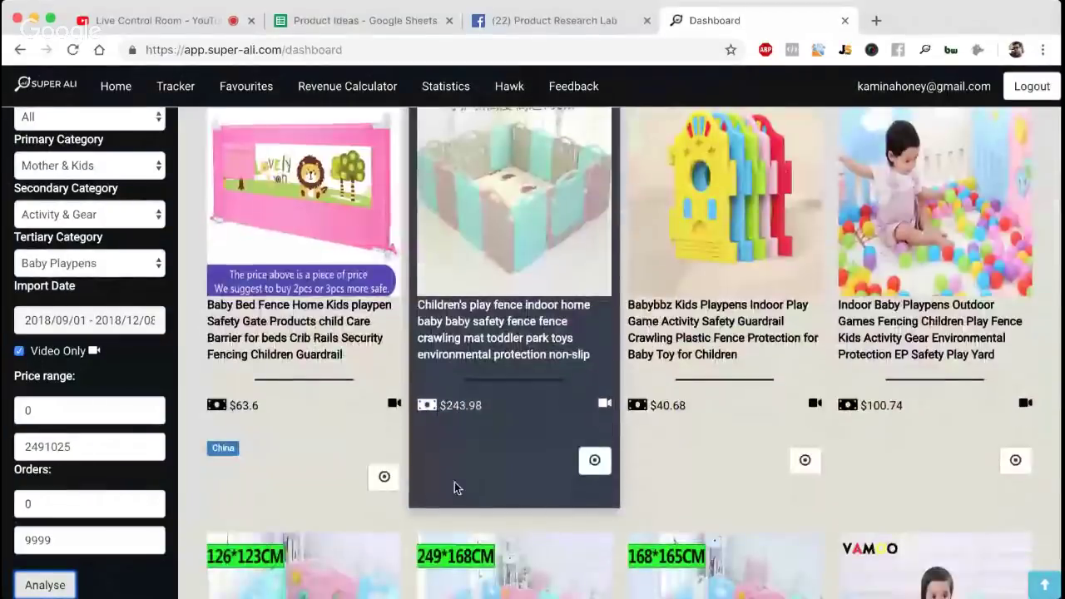
pyautogui.scroll(-1, 454, 482)
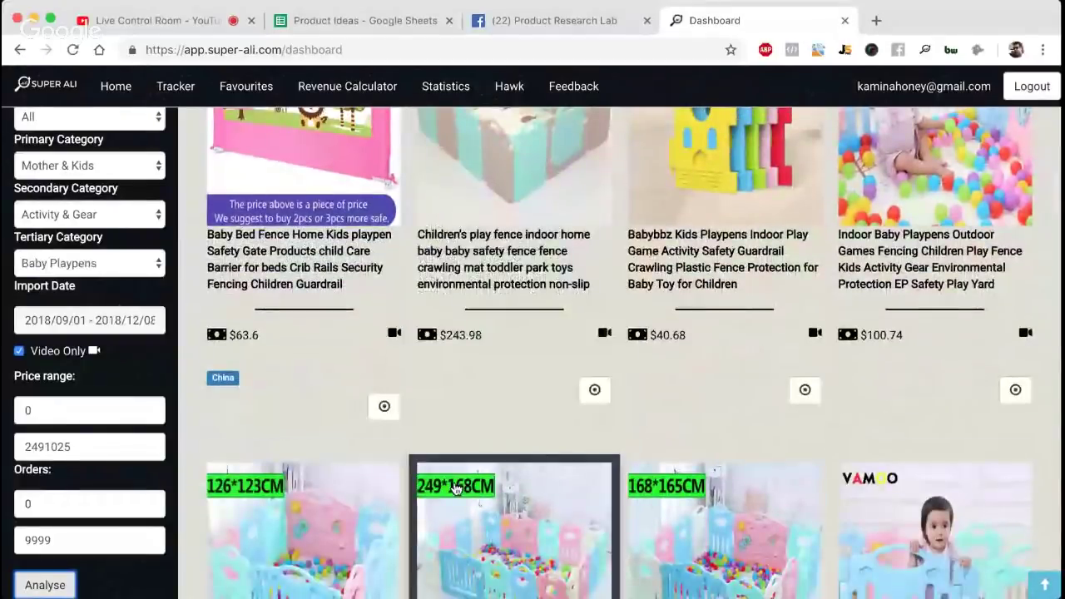
pyautogui.scroll(-5, 455, 489)
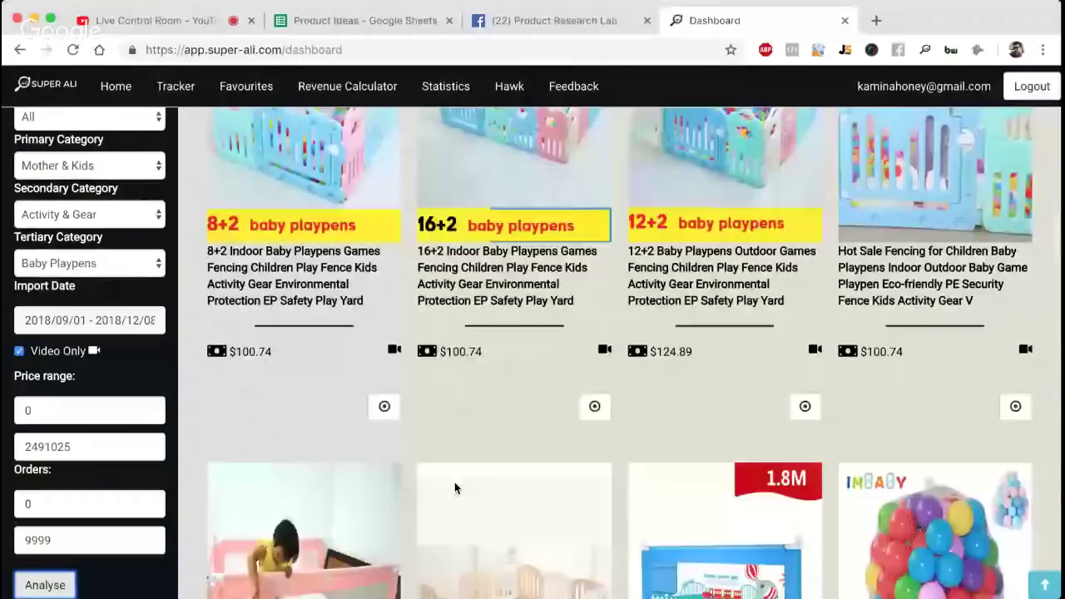
pyautogui.scroll(-2, 455, 489)
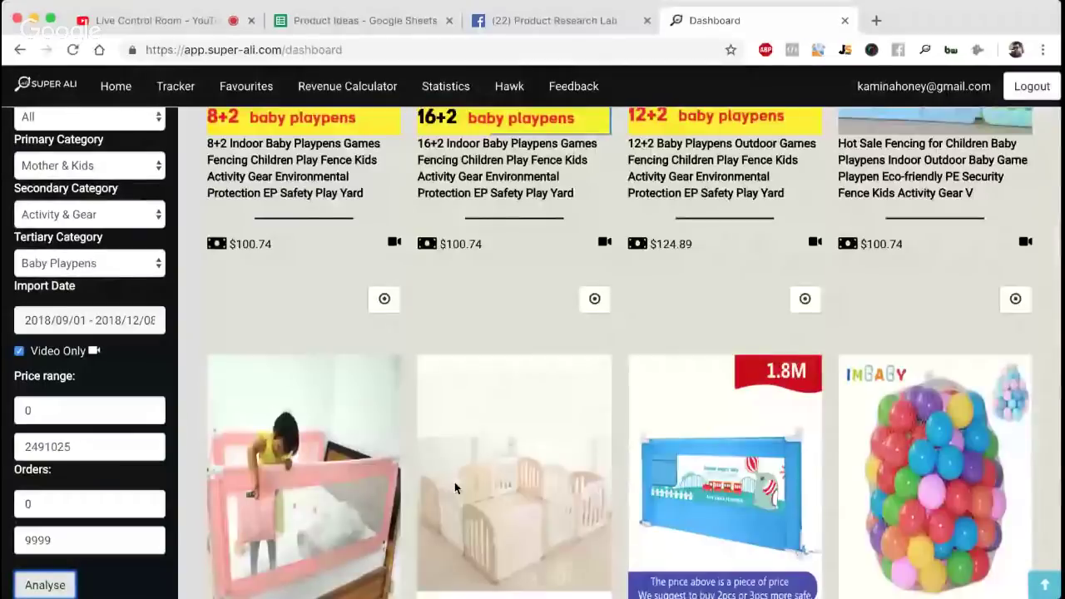
pyautogui.scroll(2, 454, 488)
pyautogui.scroll(-4, 455, 488)
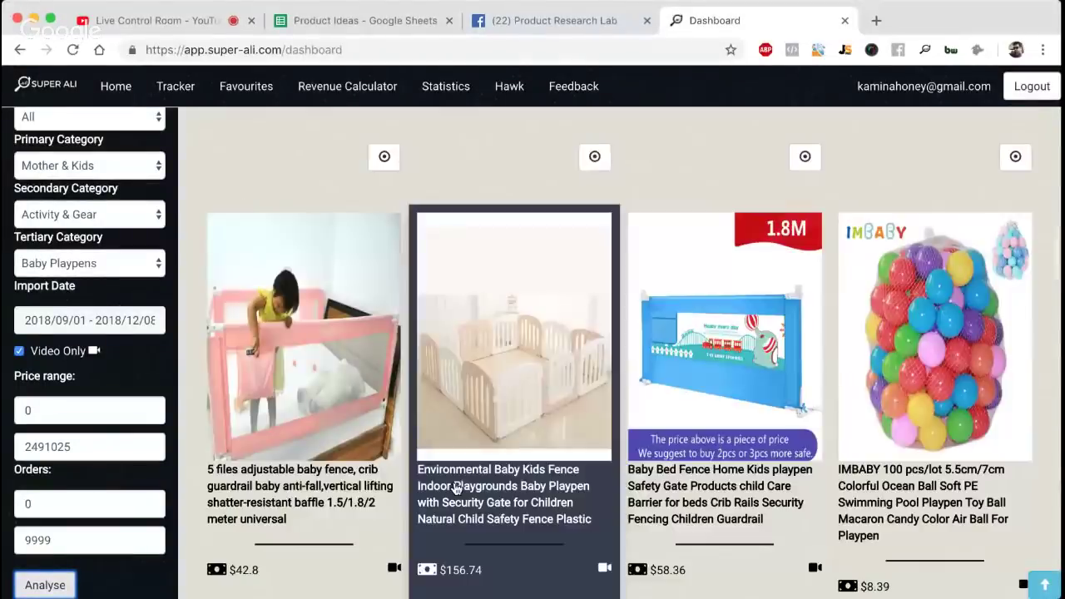
pyautogui.scroll(-10, 457, 489)
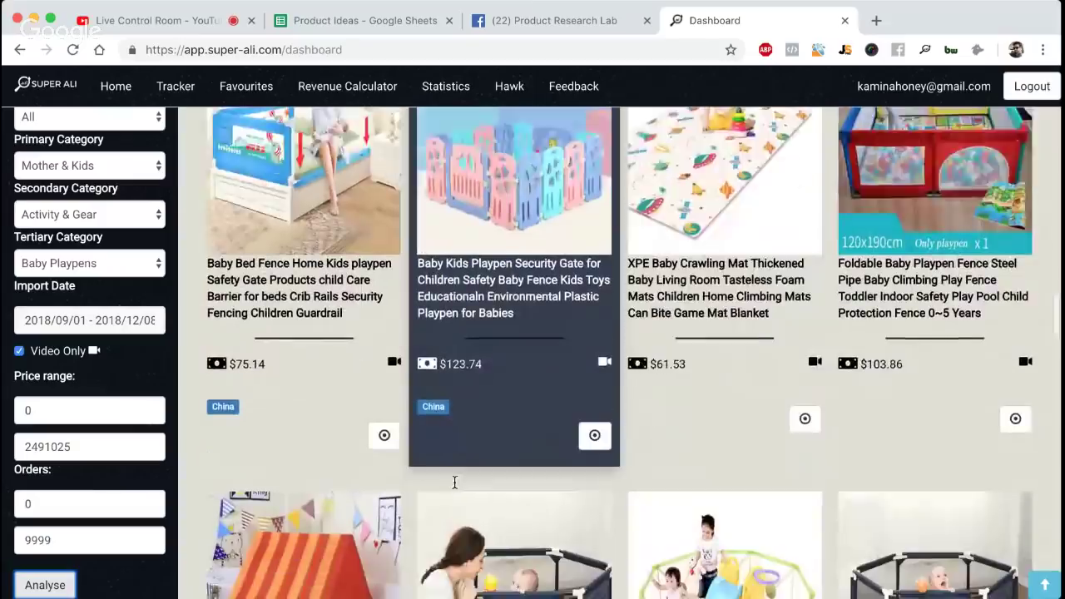
pyautogui.scroll(-6, 455, 483)
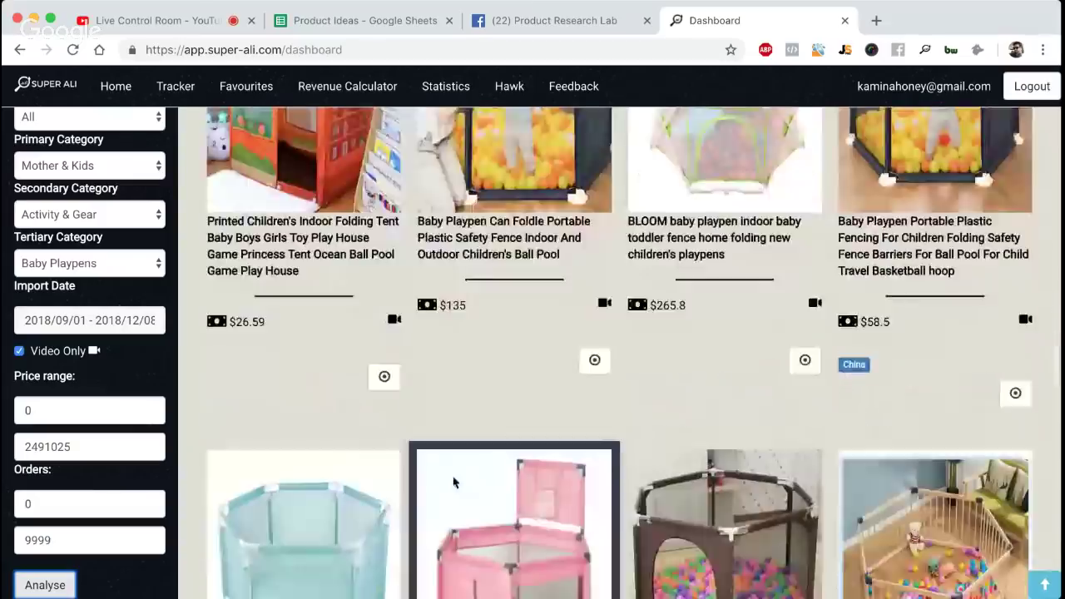
pyautogui.scroll(-9, 454, 483)
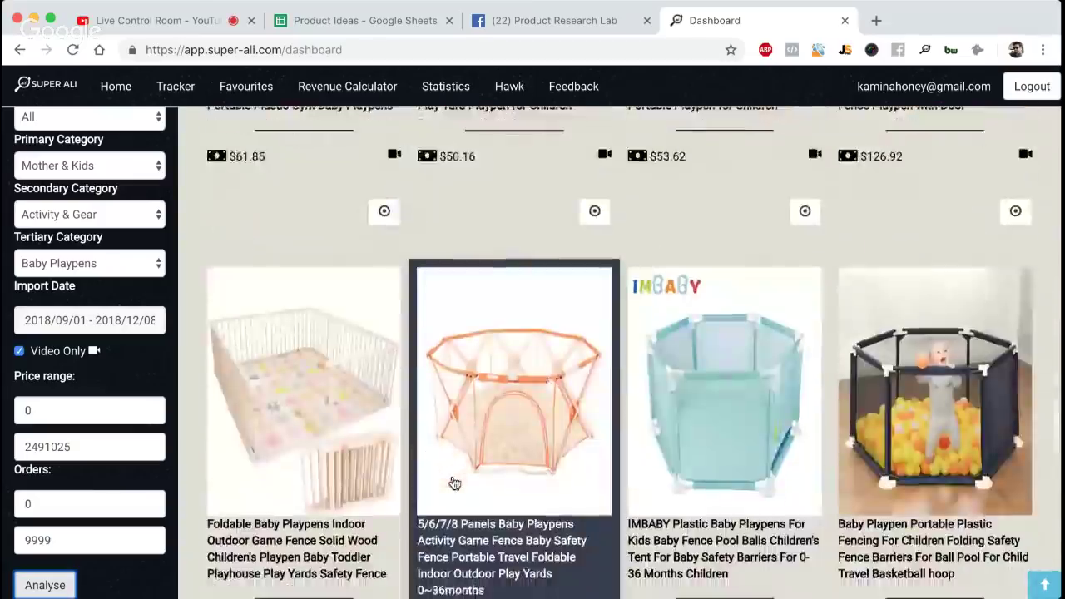
pyautogui.scroll(-7, 455, 483)
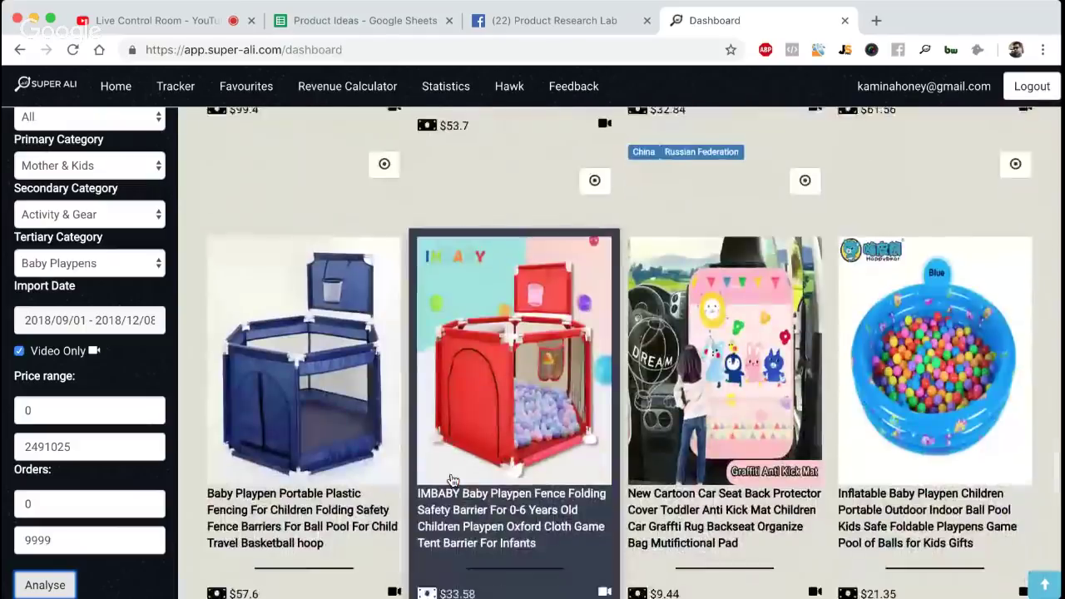
pyautogui.scroll(-1, 452, 481)
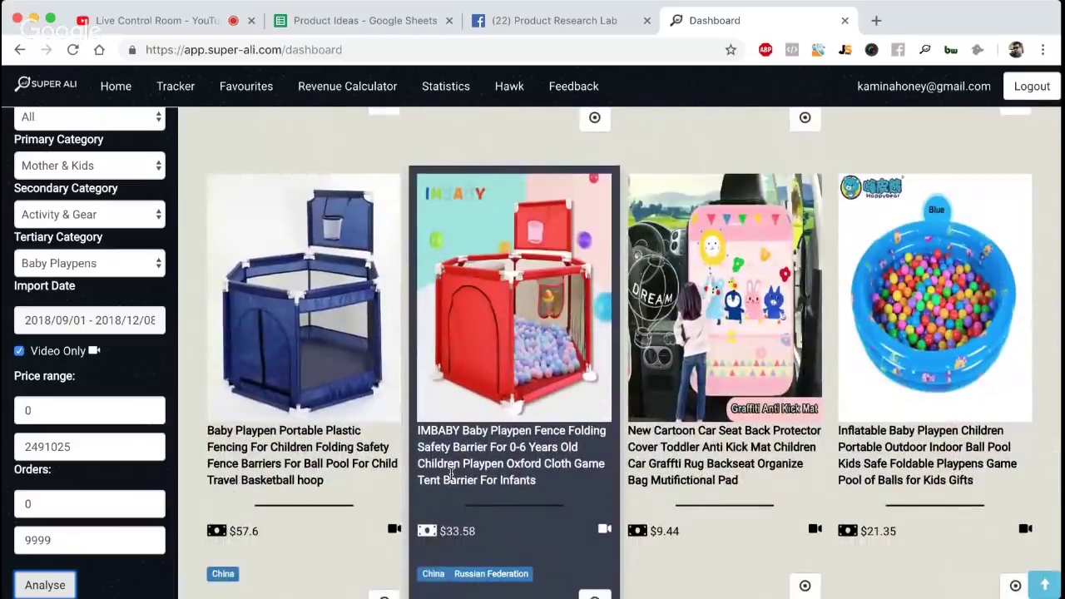
pyautogui.scroll(-2, 451, 474)
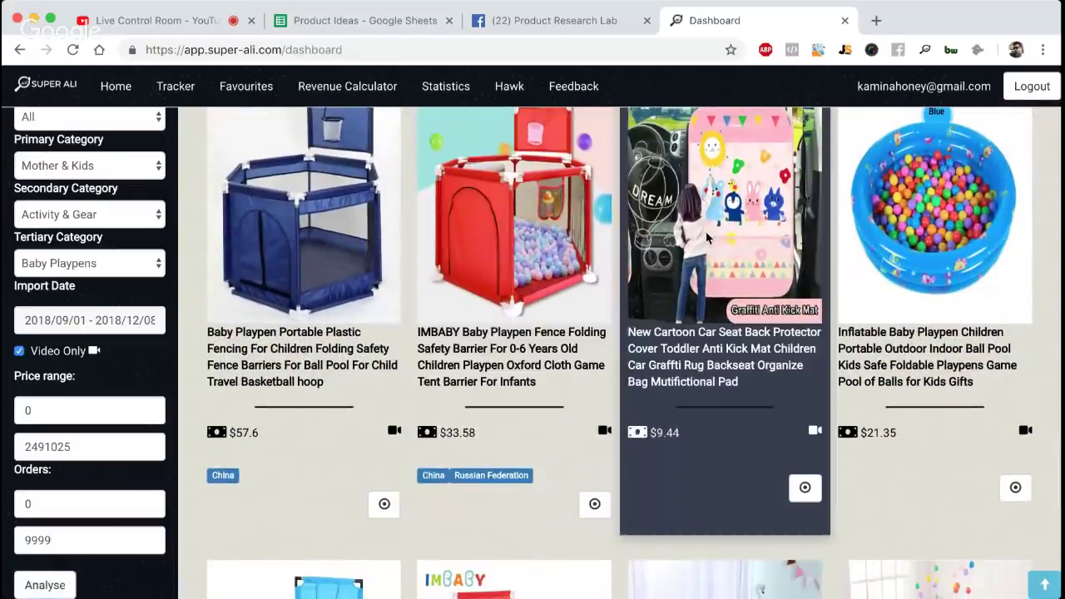
# Open the New Cartoon Car Seat Back Protector product page and look over the remaining Baby Playpens results on the dashboard
pyautogui.click(708, 239)
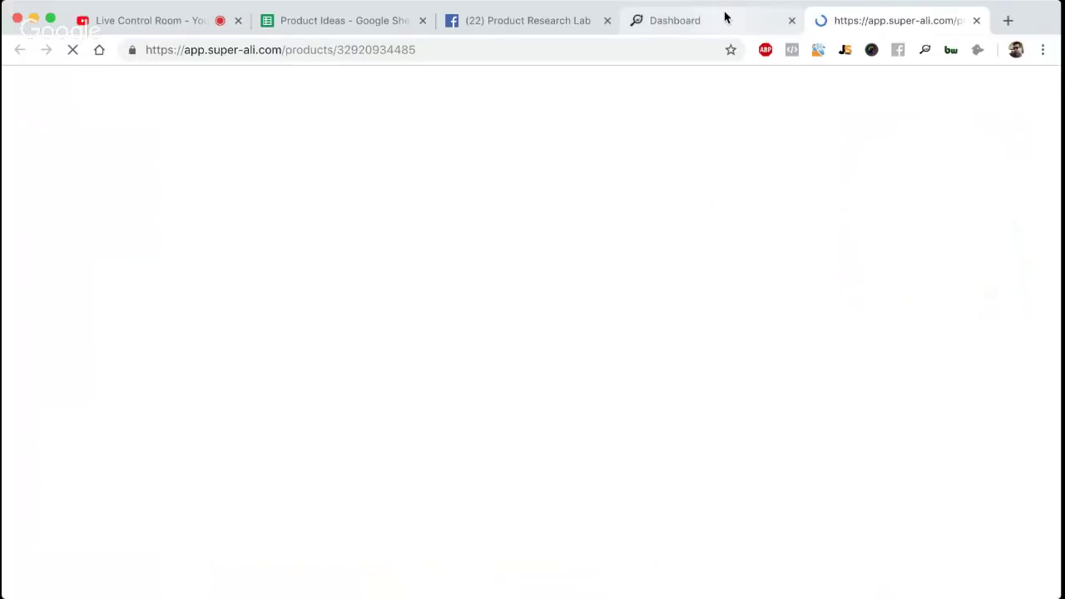
pyautogui.click(724, 19)
pyautogui.scroll(-5, 622, 395)
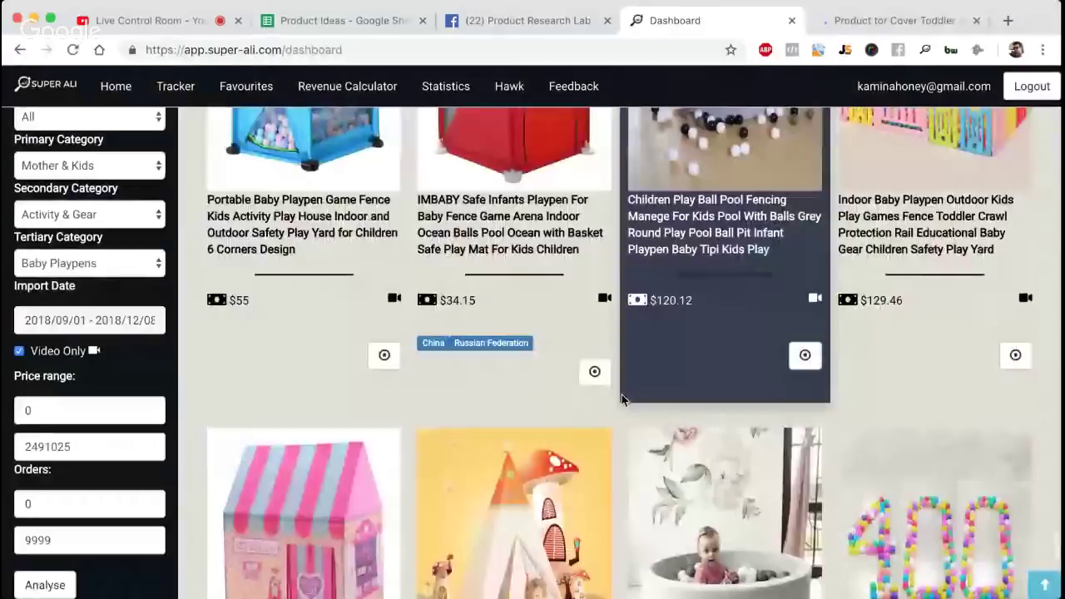
pyautogui.scroll(-4, 622, 395)
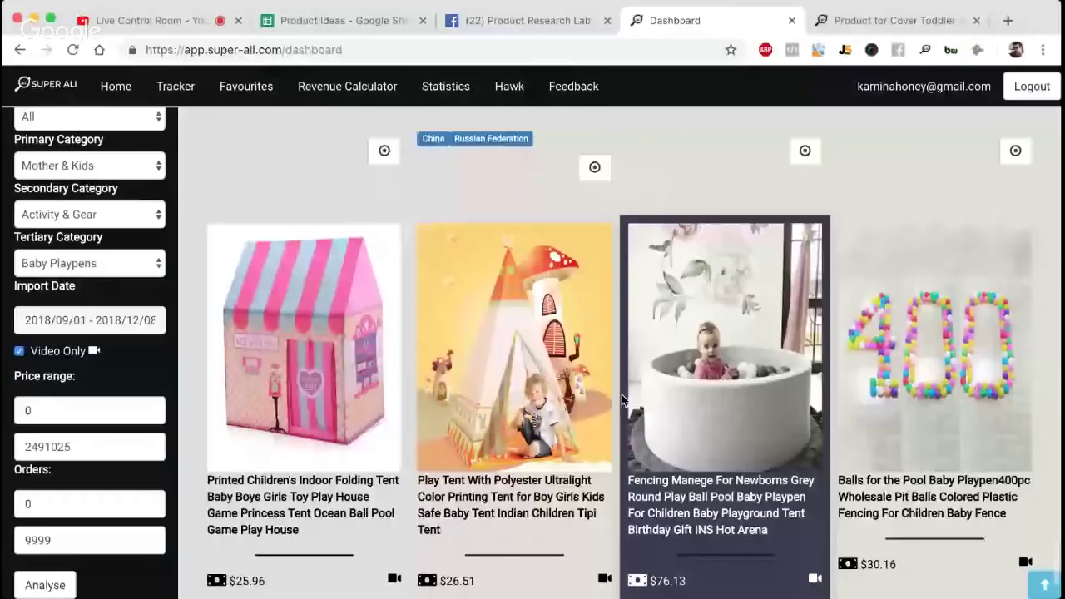
pyautogui.scroll(5, 622, 398)
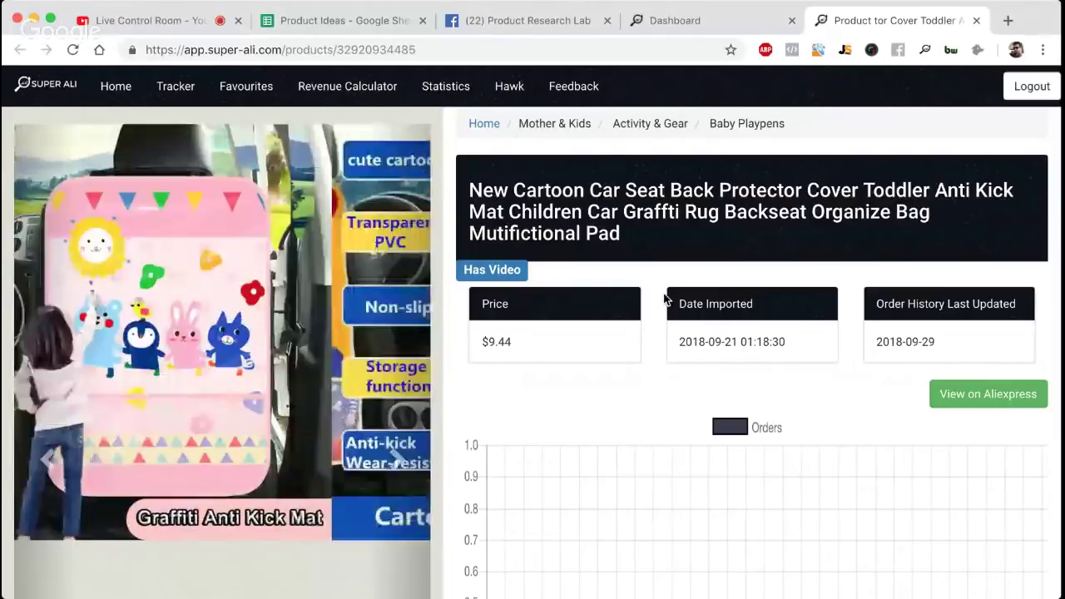
# Open the car seat back protector's AliExpress listing and run Seller Finder for the product on Super Ali
pyautogui.click(945, 404)
pyautogui.scroll(-5, 837, 395)
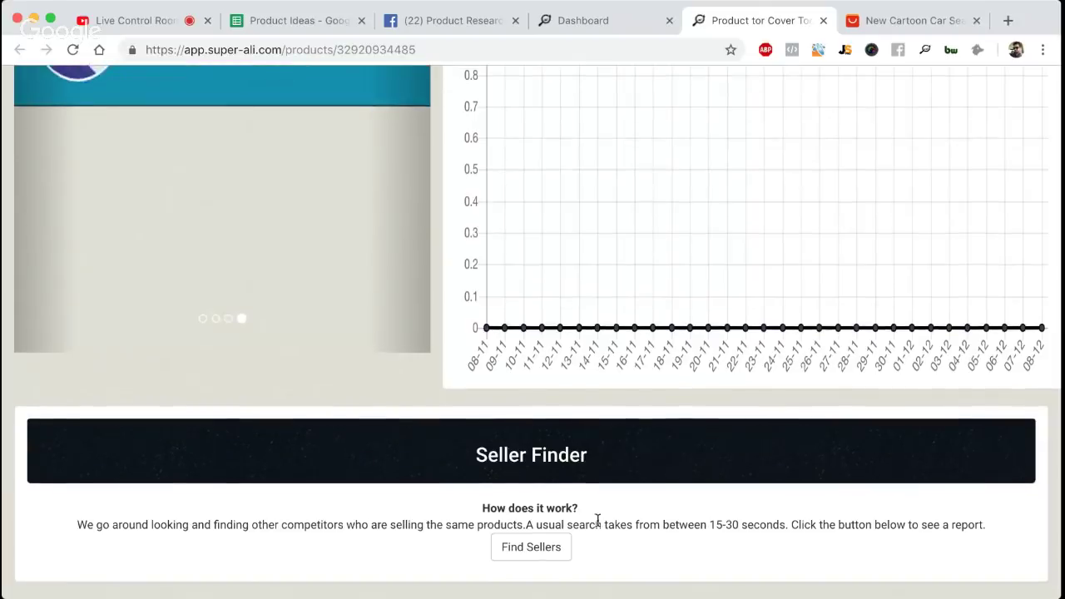
pyautogui.click(540, 555)
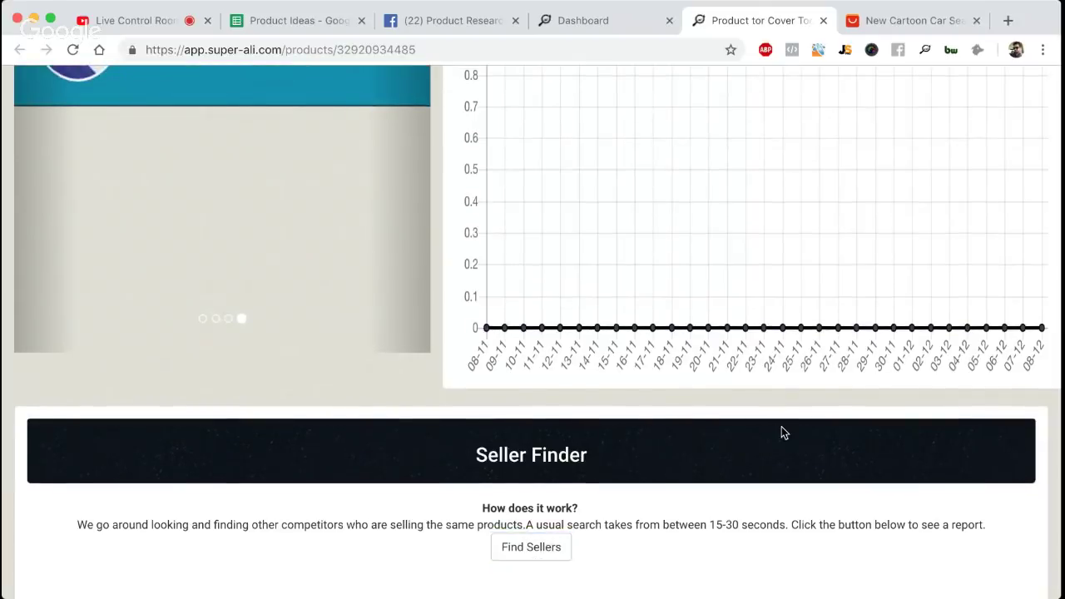
# Review the Seller Finder report across the WordPress, Shopify, Others and MarketPlaces groups for competitors selling the seat protector
pyautogui.scroll(-3, 782, 433)
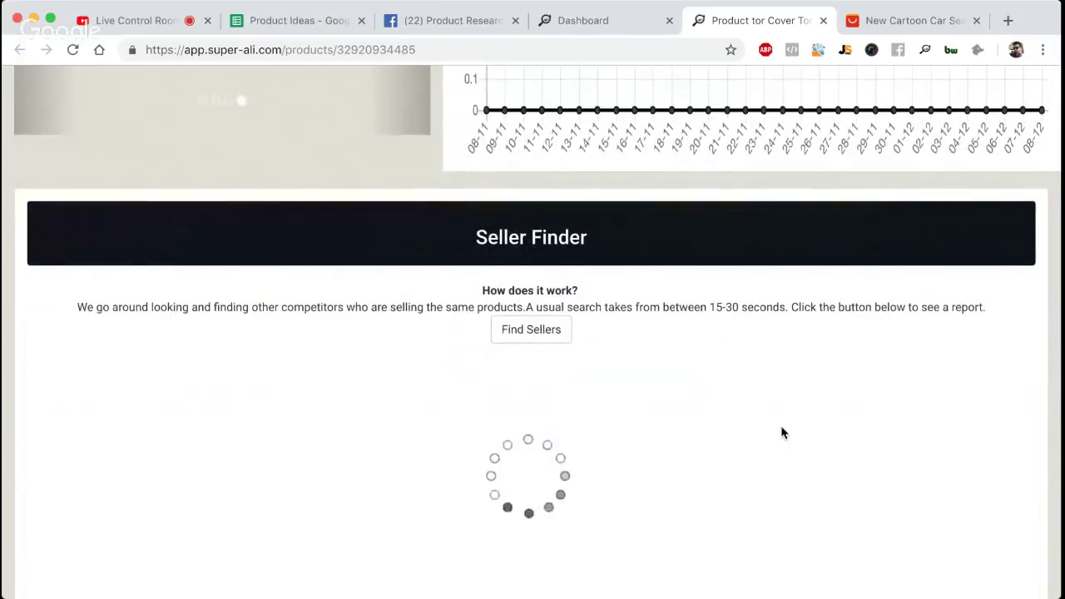
pyautogui.scroll(-5, 781, 432)
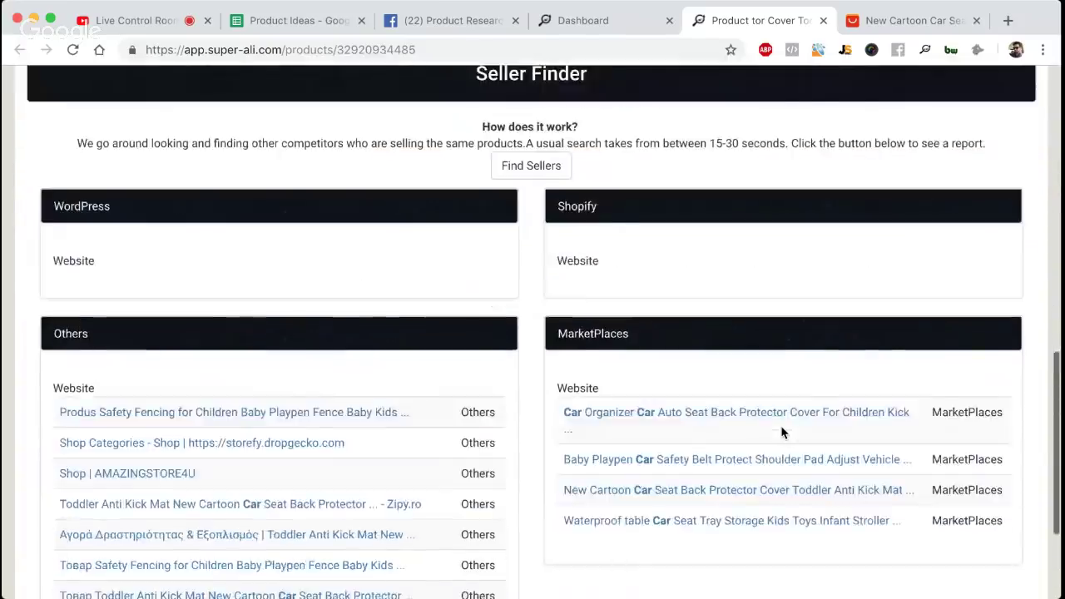
pyautogui.scroll(-1, 782, 433)
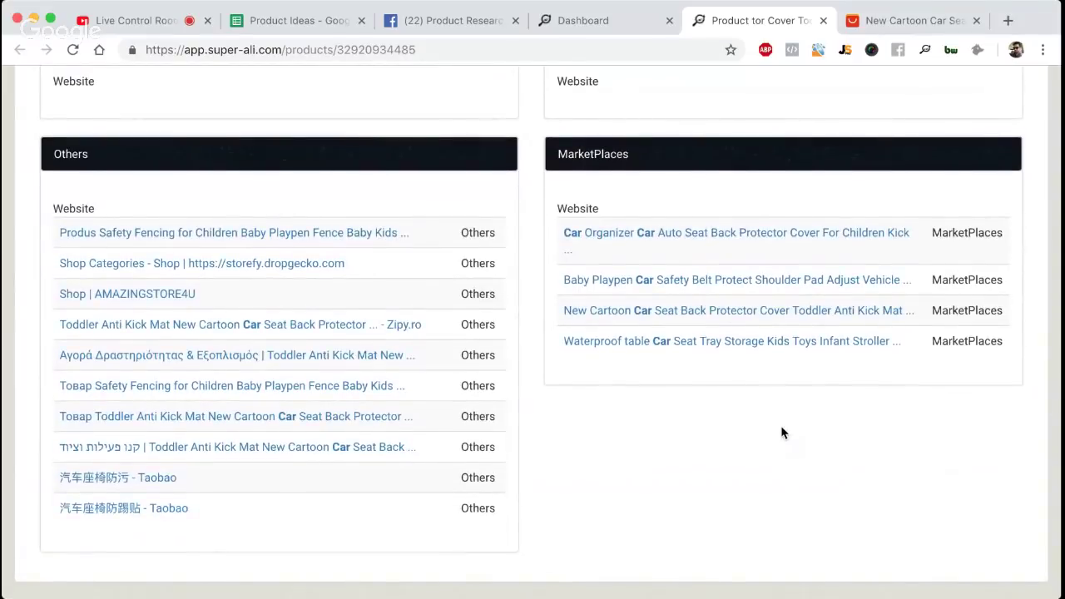
pyautogui.scroll(20, 781, 433)
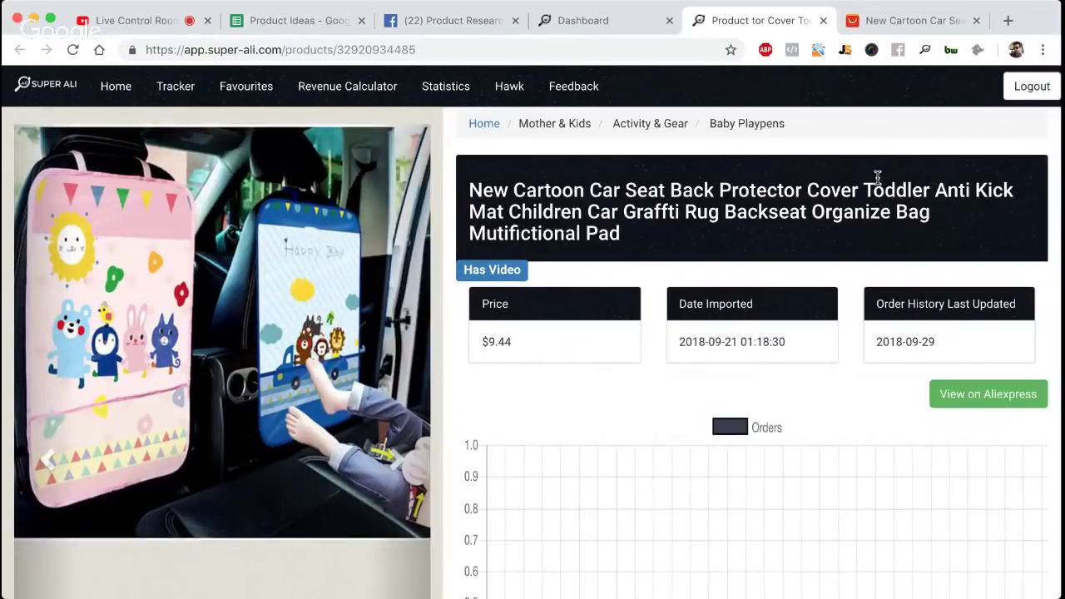
# Switch to the protector's AliExpress listing and check its price, color options, shipping, specifications and product video
pyautogui.click(910, 20)
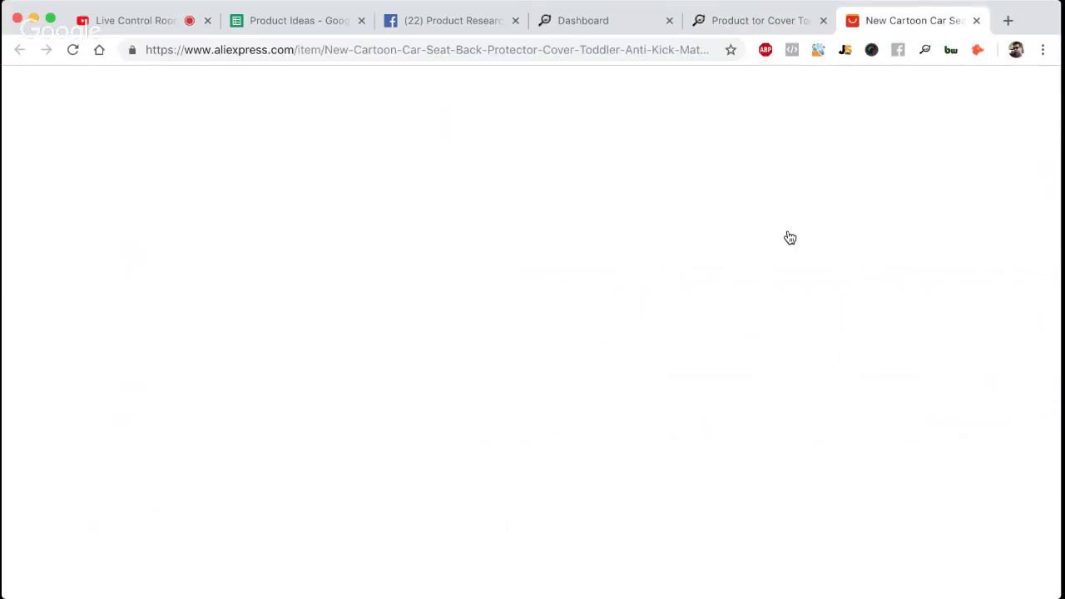
pyautogui.scroll(-3, 790, 238)
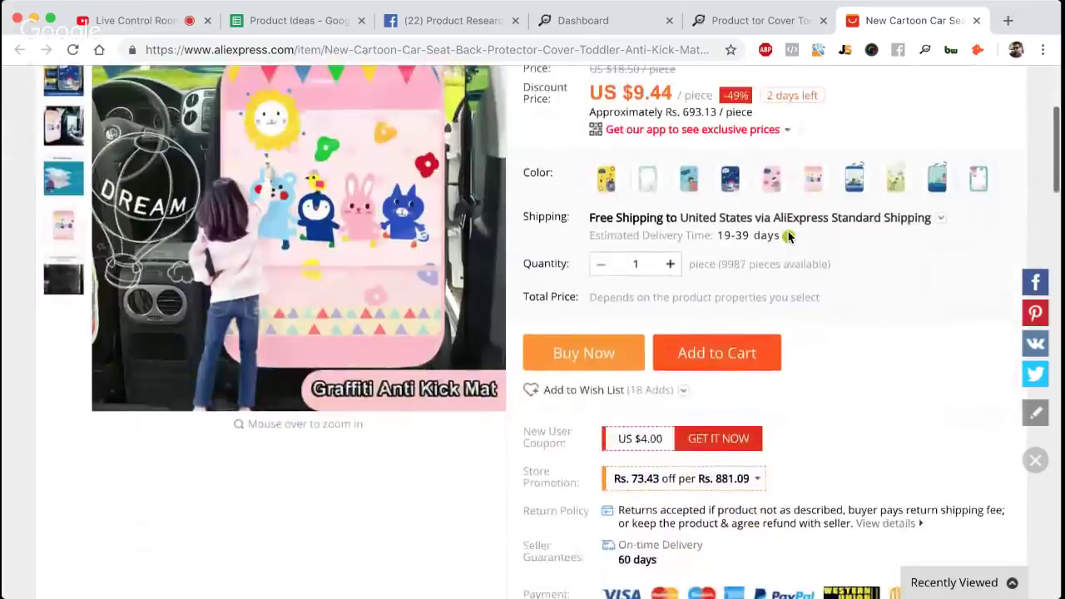
pyautogui.scroll(1, 790, 238)
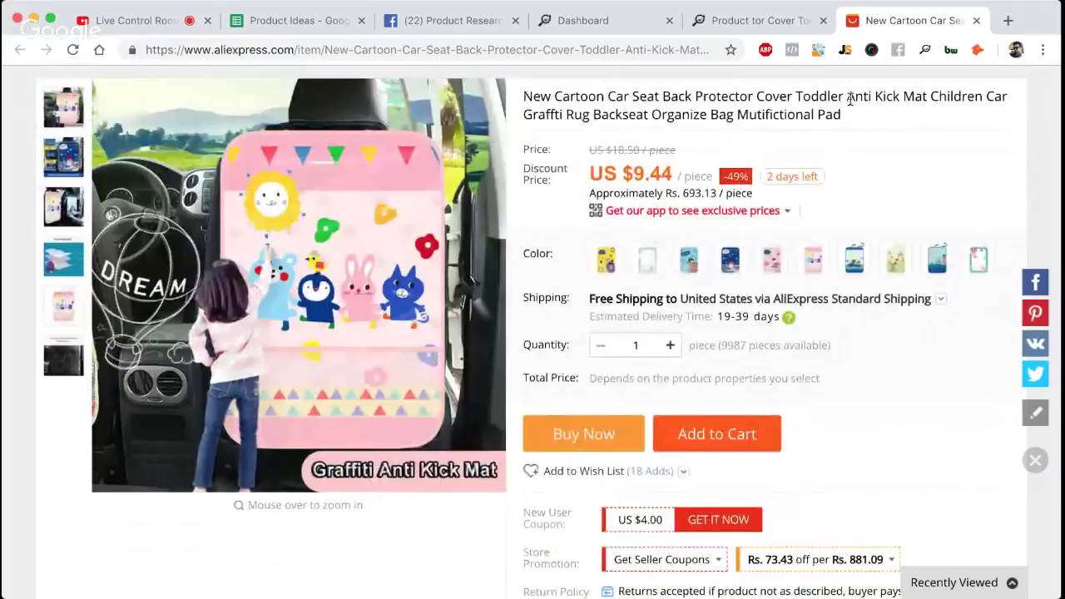
pyautogui.scroll(-5, 854, 172)
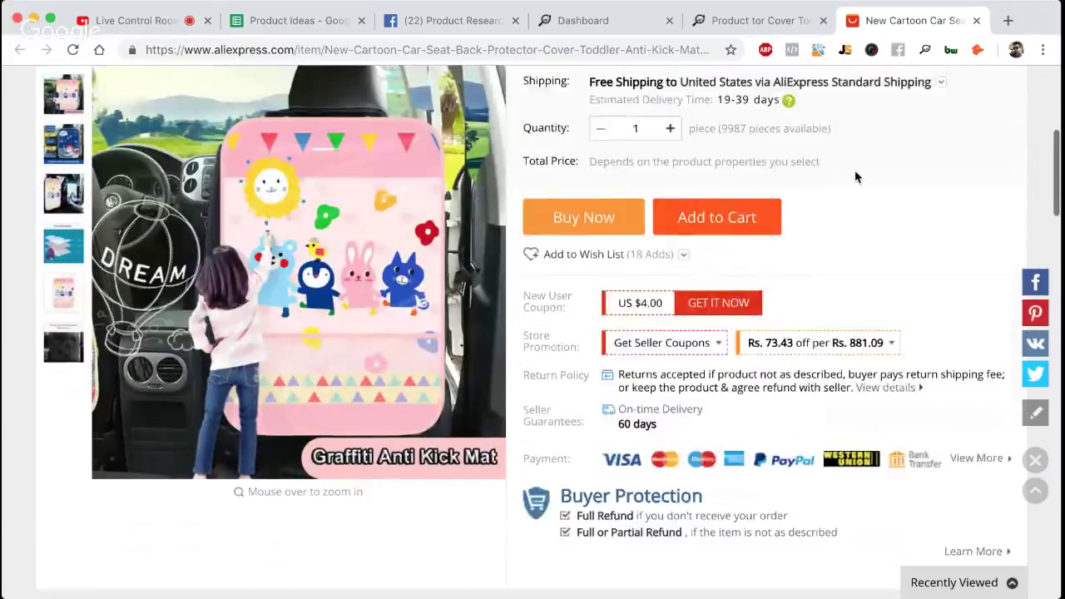
pyautogui.scroll(-6, 855, 170)
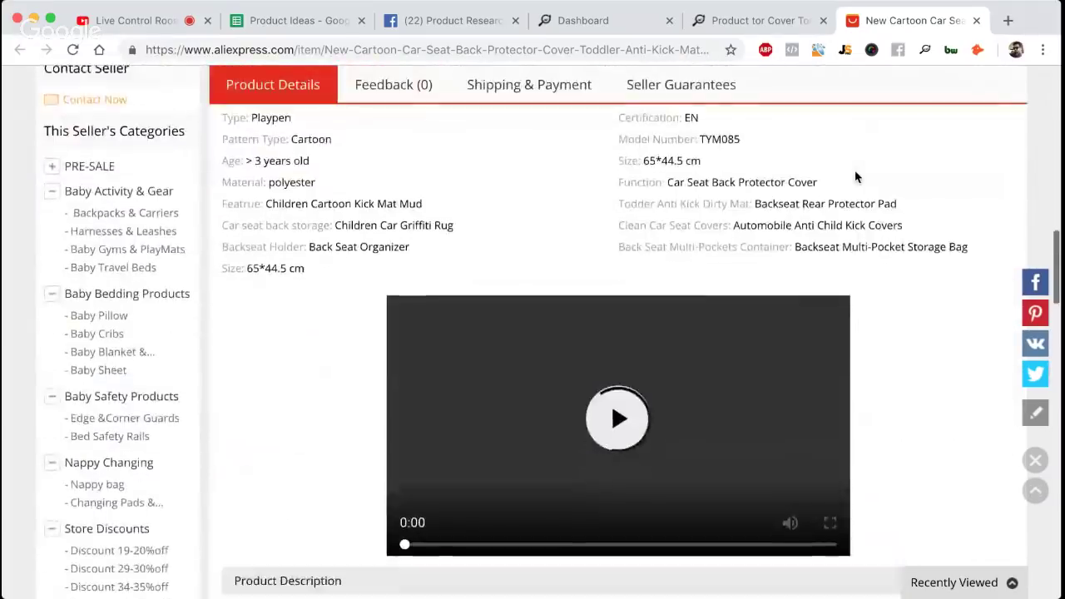
pyautogui.scroll(-4, 886, 279)
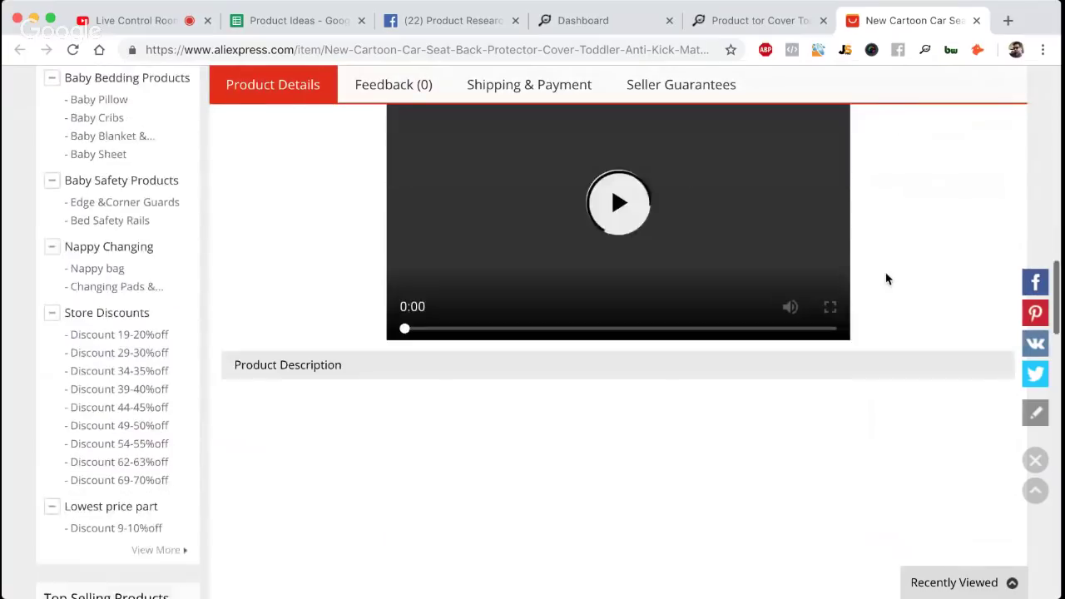
# Read the listing's product description, covering the dirty-seat problem, drawing surface, PVC membrane, material layers and storage pockets
pyautogui.scroll(-6, 886, 278)
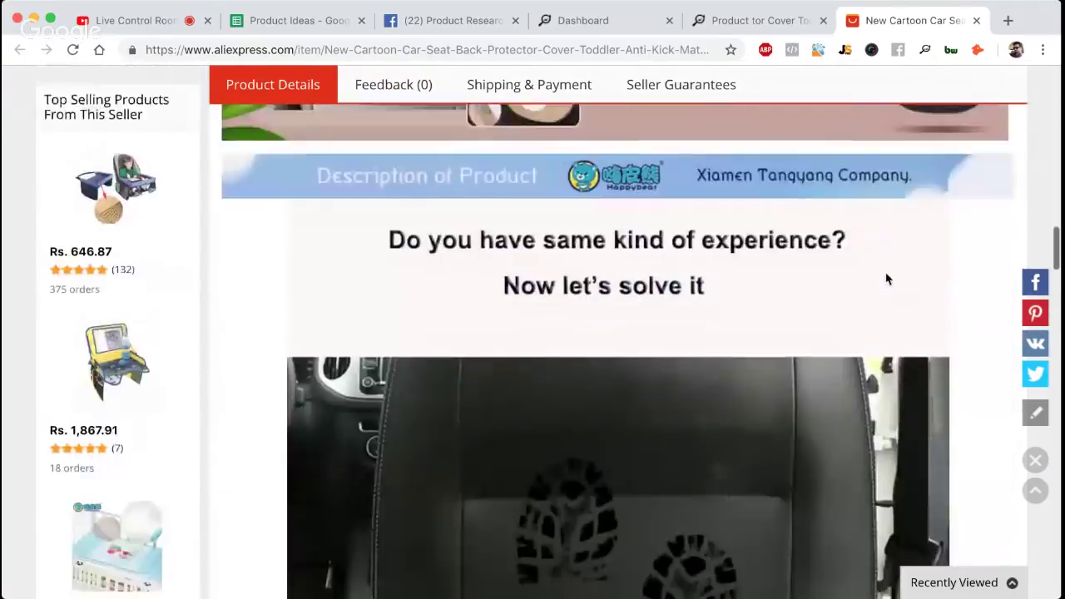
pyautogui.scroll(1, 886, 278)
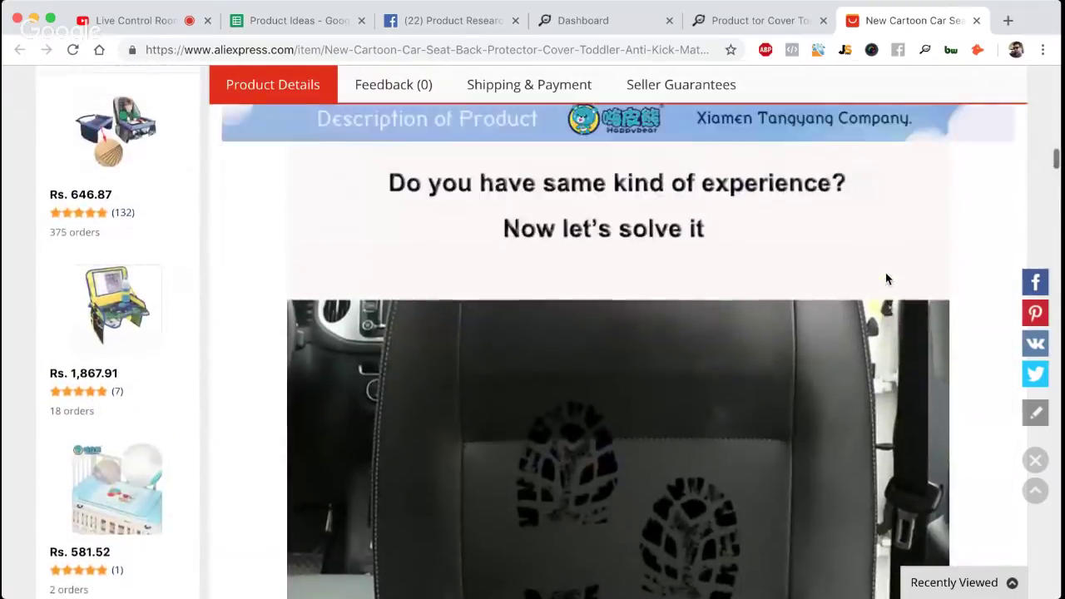
pyautogui.scroll(-3, 887, 279)
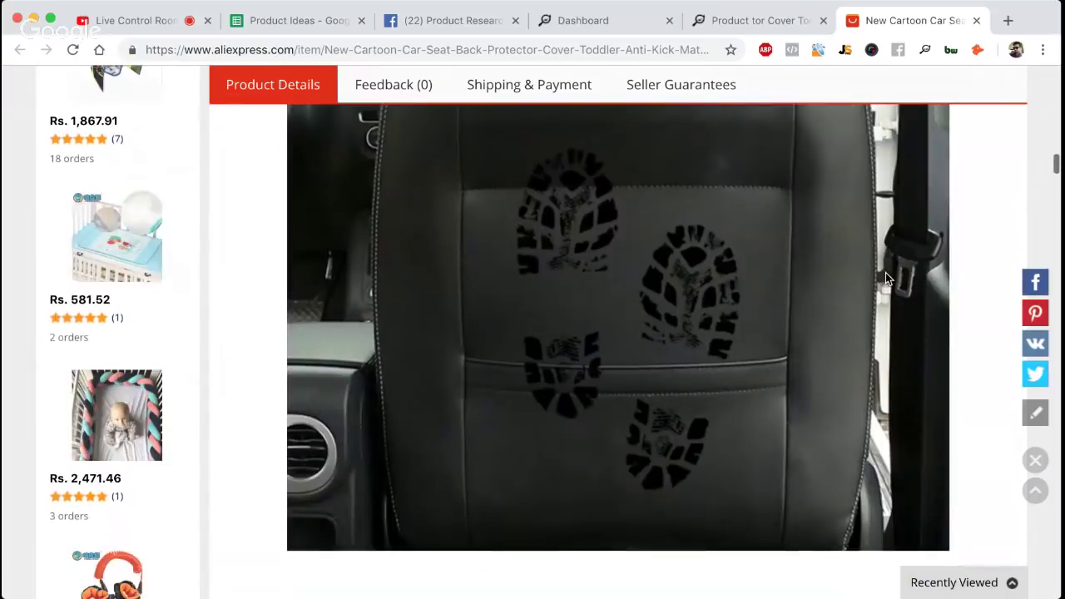
pyautogui.scroll(-2, 886, 279)
pyautogui.scroll(-5, 886, 279)
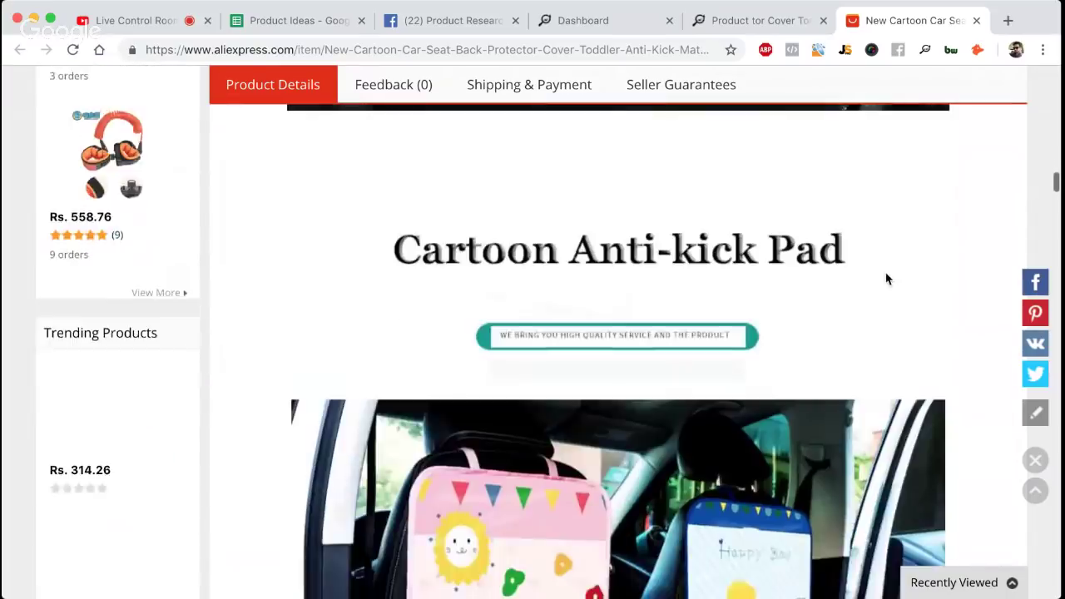
pyautogui.scroll(-8, 886, 279)
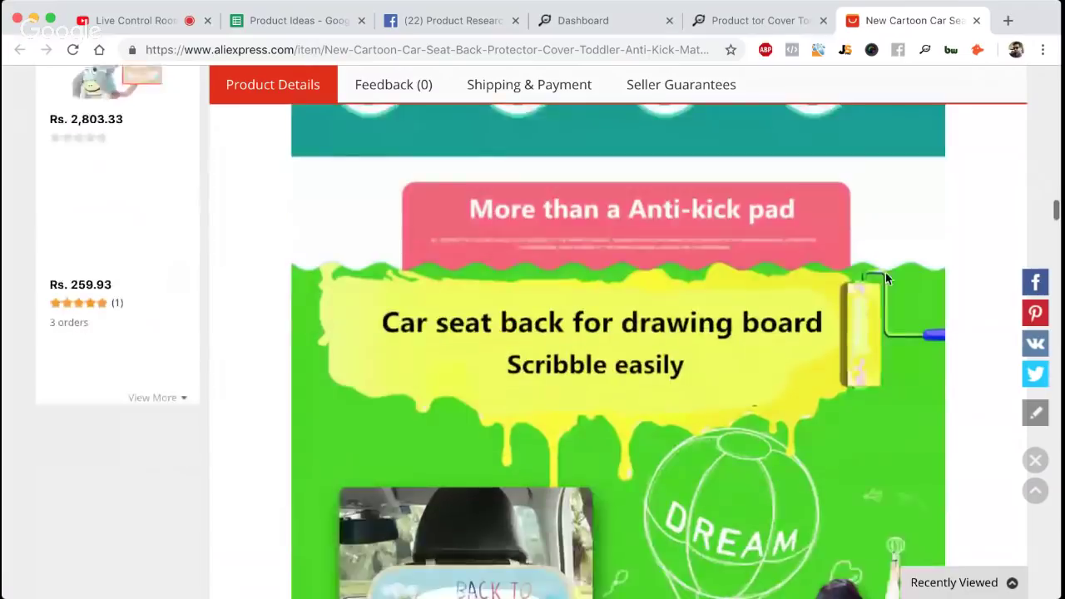
pyautogui.scroll(-2, 885, 272)
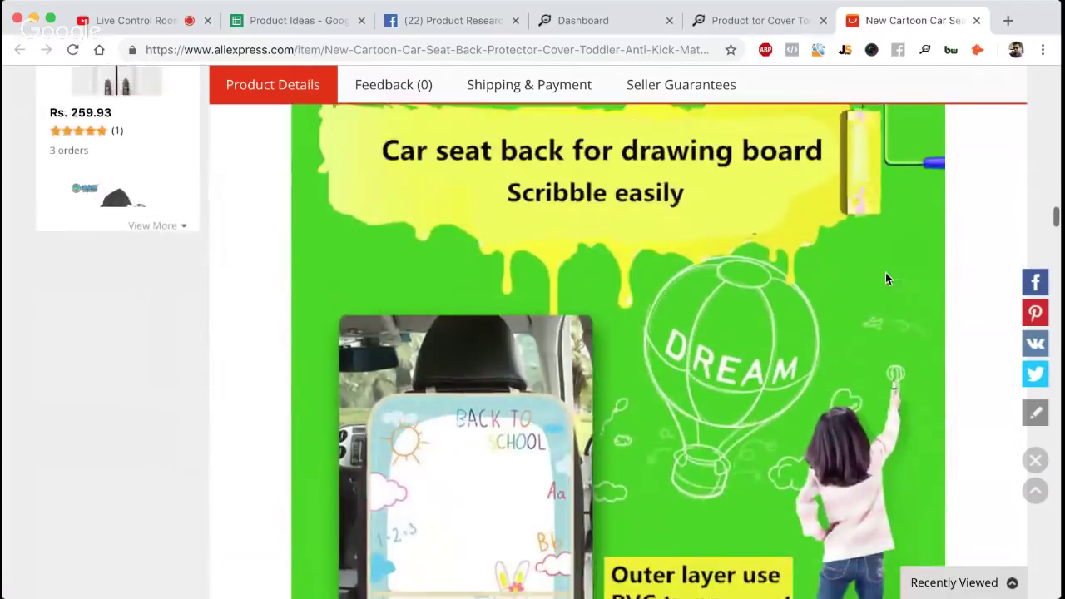
pyautogui.scroll(-8, 886, 279)
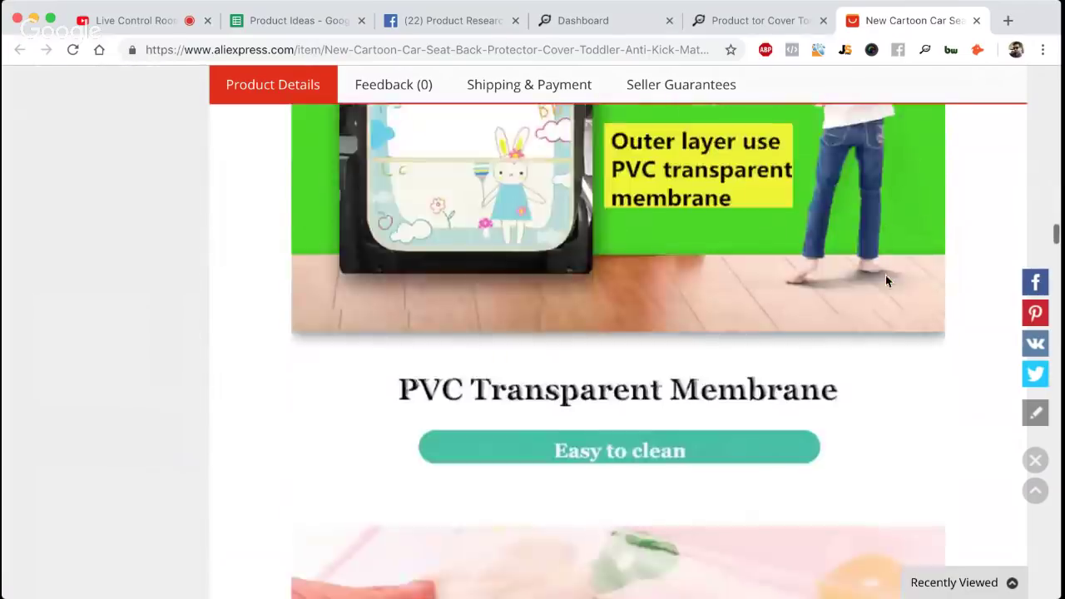
pyautogui.scroll(-10, 887, 283)
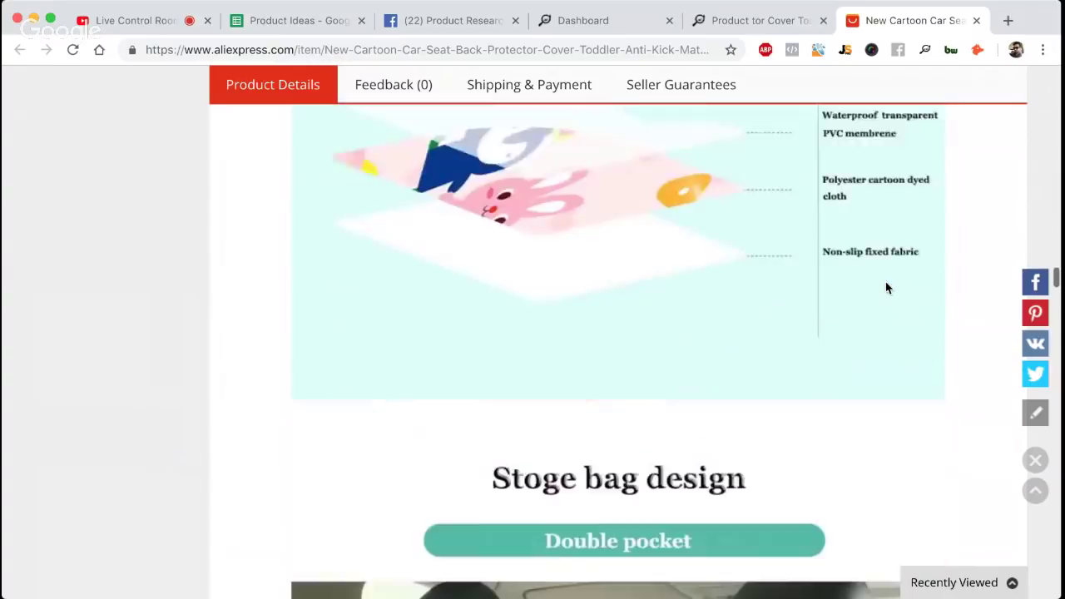
pyautogui.scroll(-12, 887, 288)
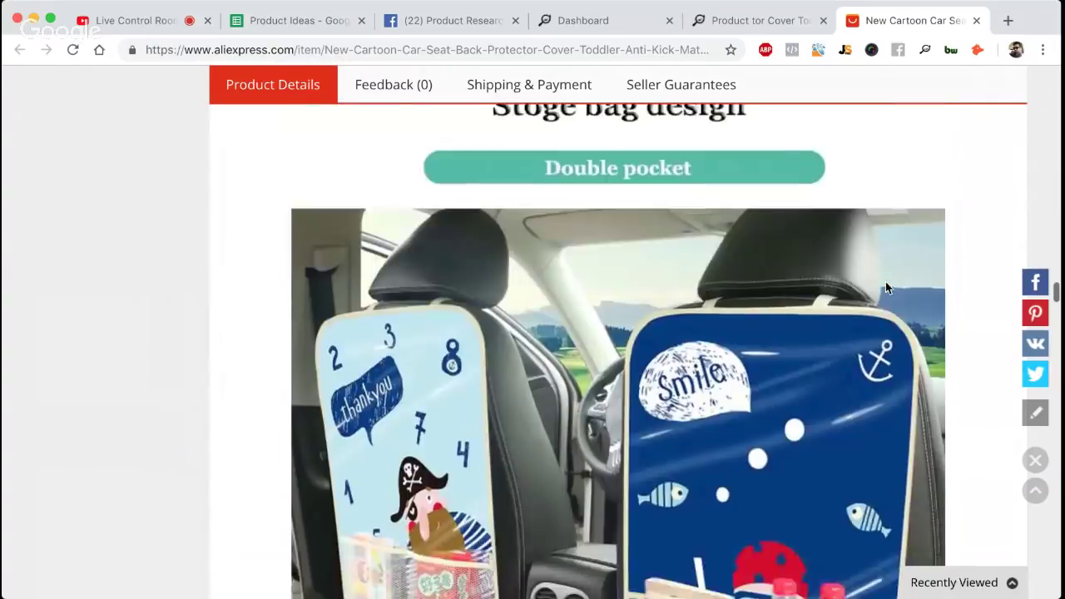
# Examine the protector's cartoon design variants, buckle details, in-car product photos and the seller's company pictures
pyautogui.scroll(-15, 885, 288)
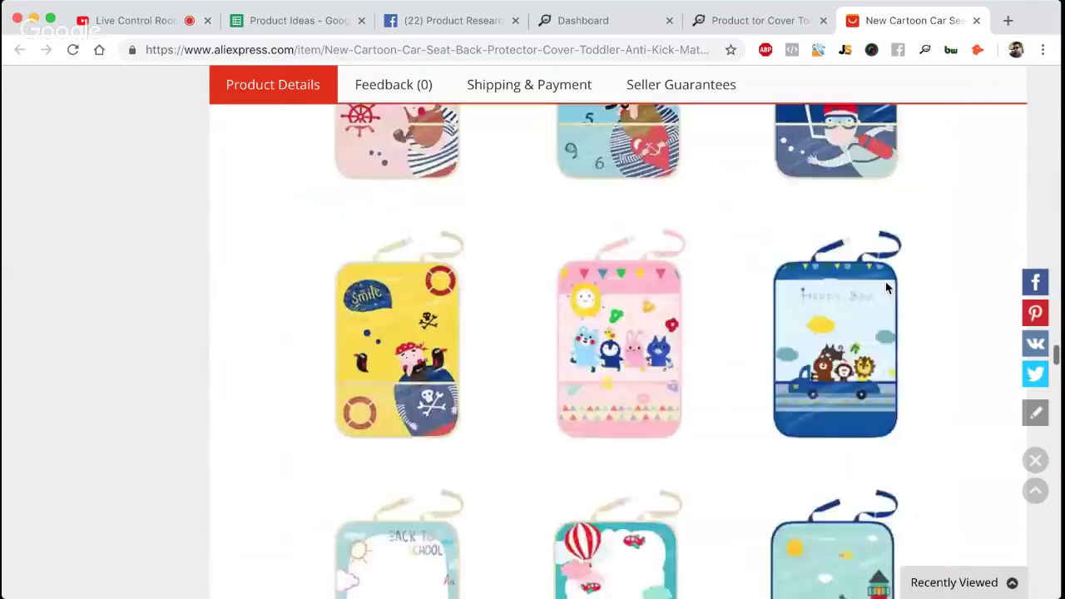
pyautogui.scroll(-12, 887, 288)
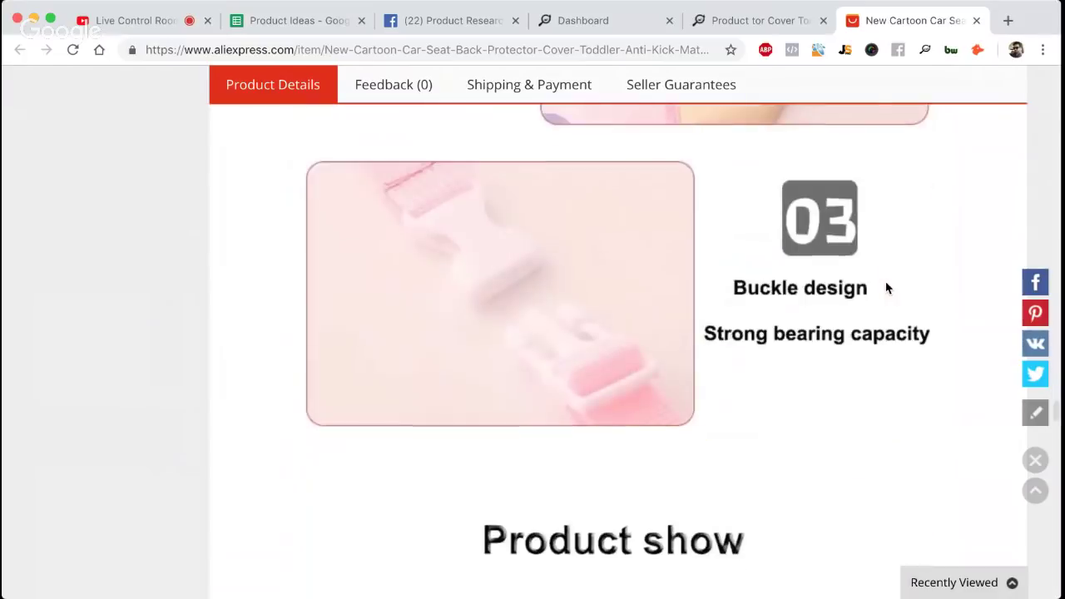
pyautogui.scroll(-10, 886, 288)
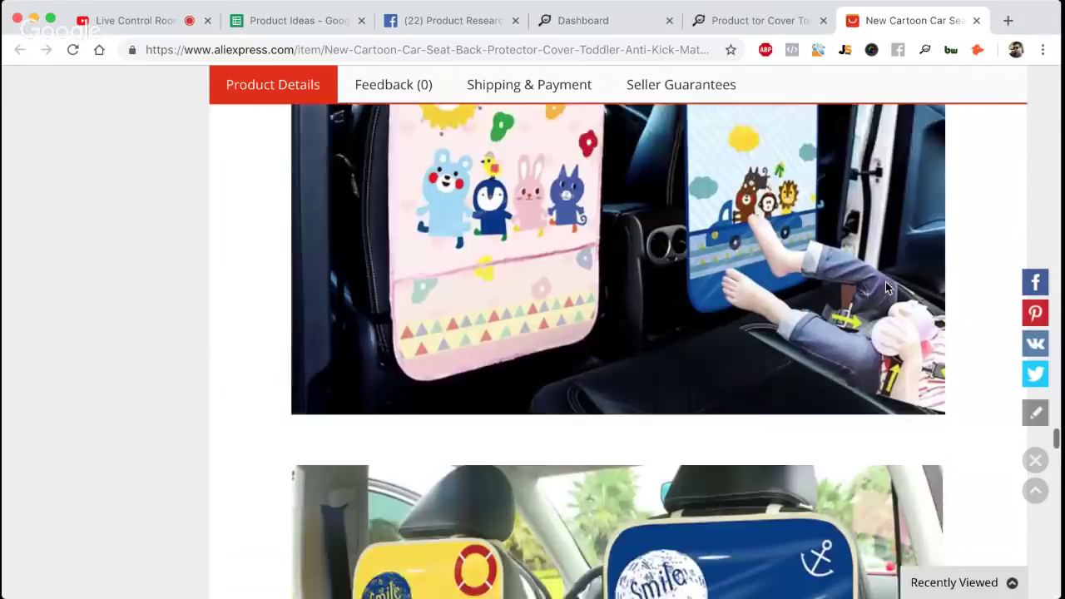
pyautogui.scroll(-10, 886, 288)
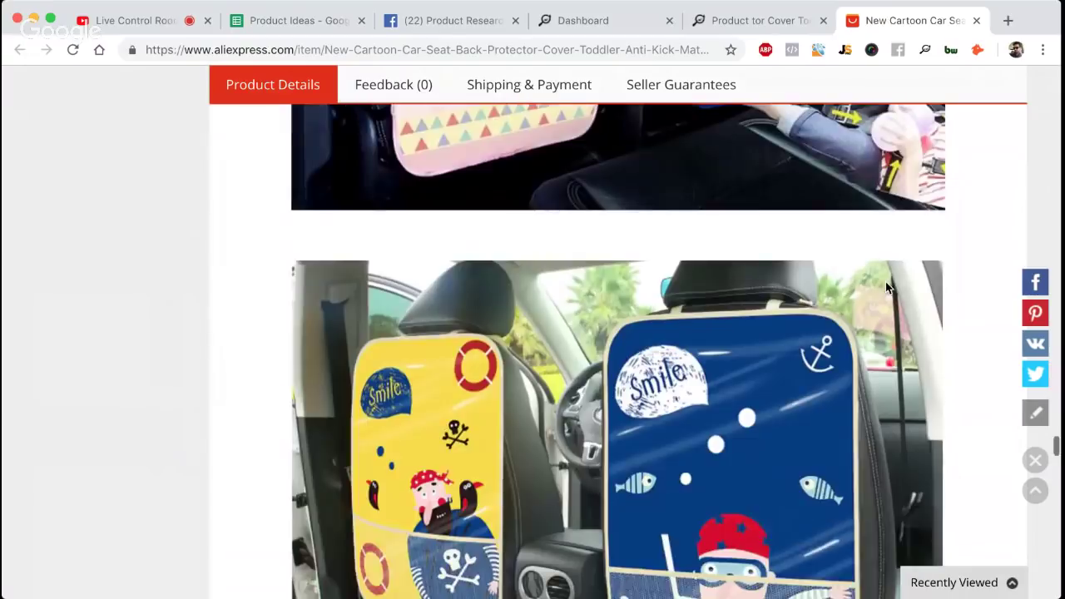
pyautogui.scroll(-10, 887, 288)
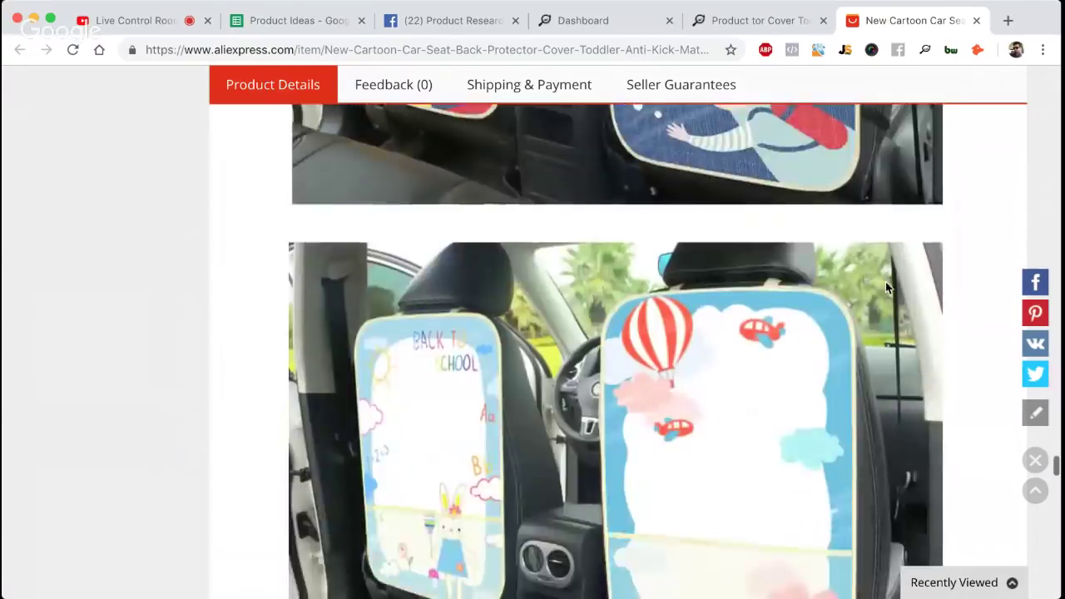
pyautogui.scroll(-8, 885, 288)
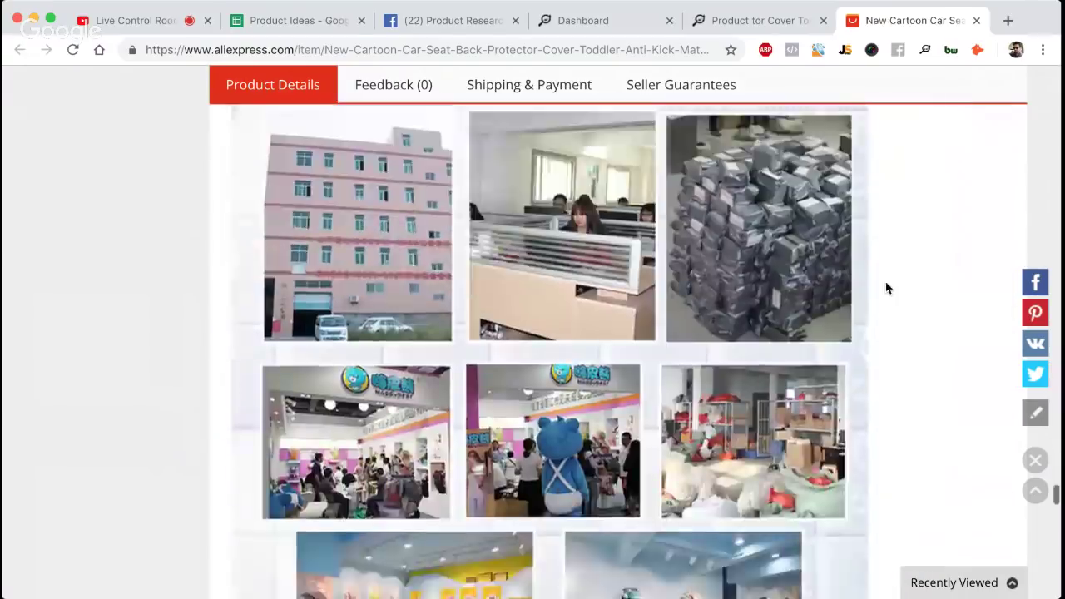
# Go back through the description's images to recheck the drawing-board feature and the footprint-stained seat picture
pyautogui.scroll(20, 885, 288)
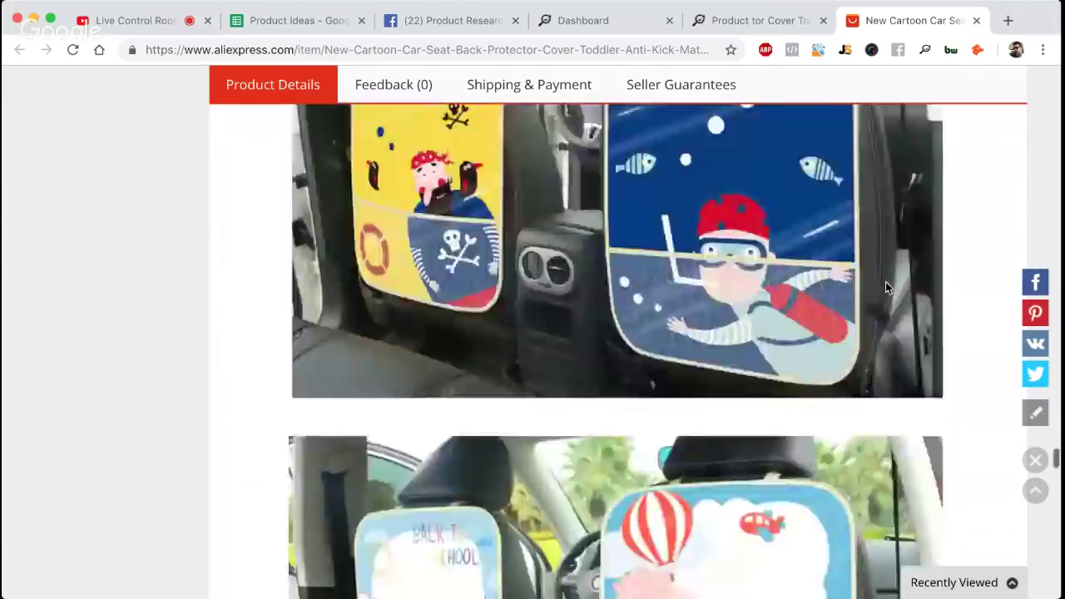
pyautogui.scroll(15, 886, 288)
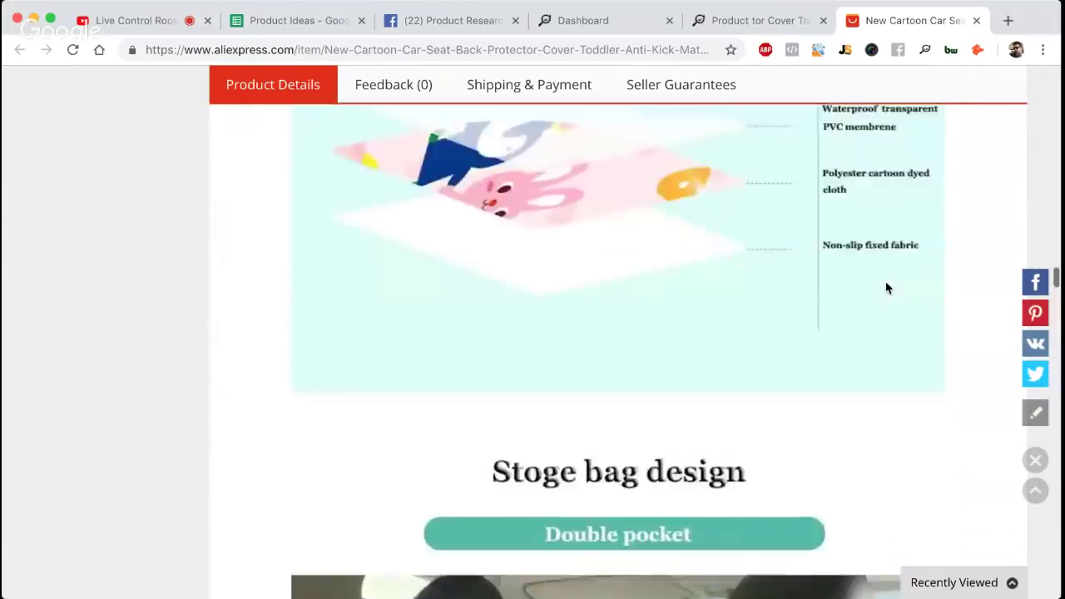
pyautogui.scroll(15, 887, 287)
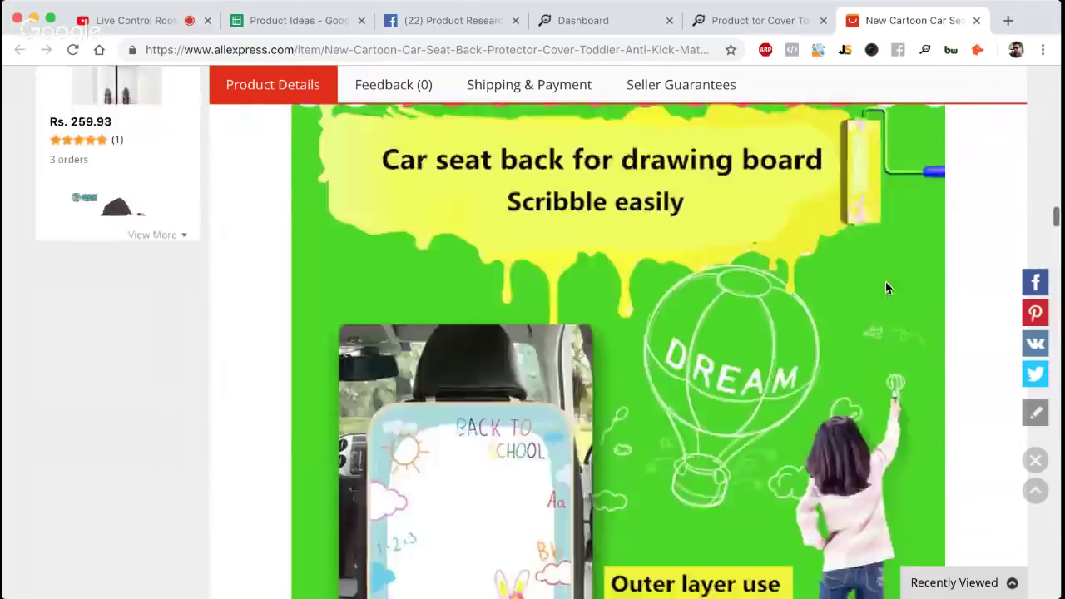
pyautogui.scroll(3, 886, 288)
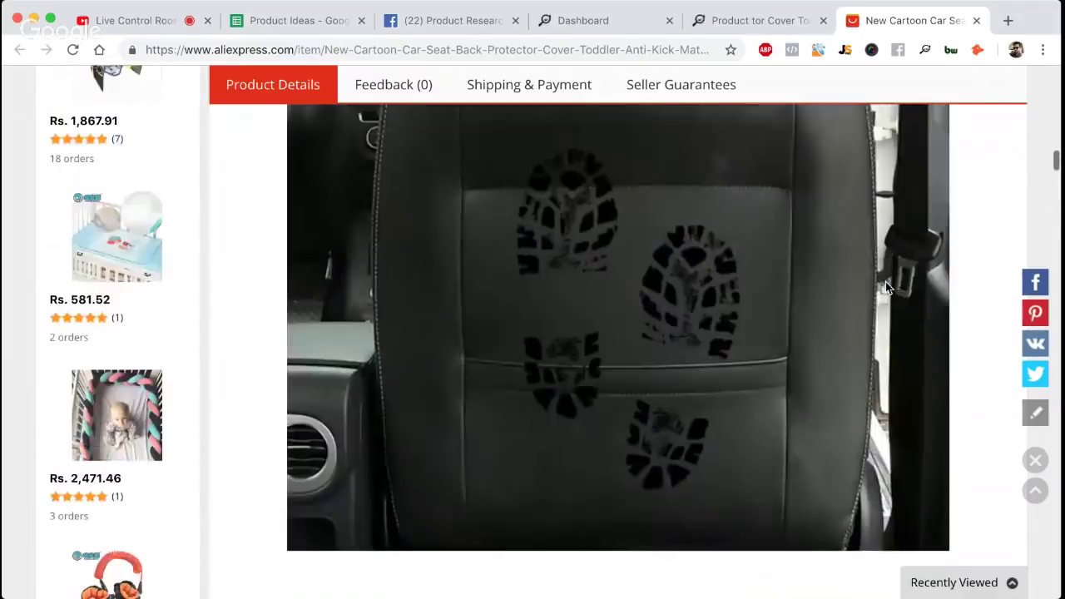
# Review the listing's Cartoon Anti-kick Pad description images, including the in-car photo and the drawing-board section
pyautogui.scroll(-4, 810, 332)
pyautogui.scroll(-2, 810, 331)
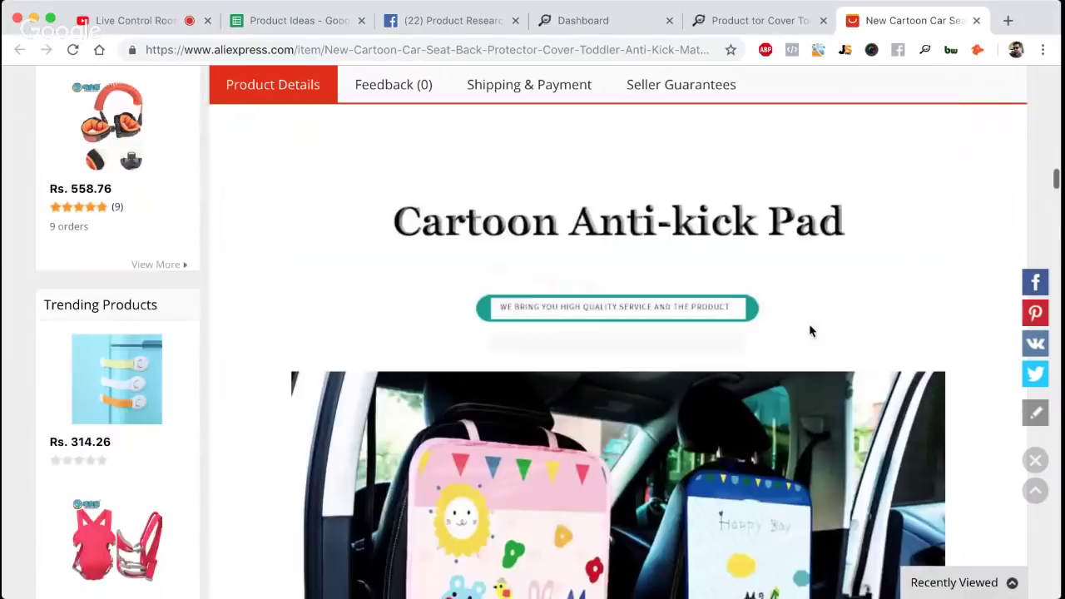
pyautogui.scroll(-2, 810, 332)
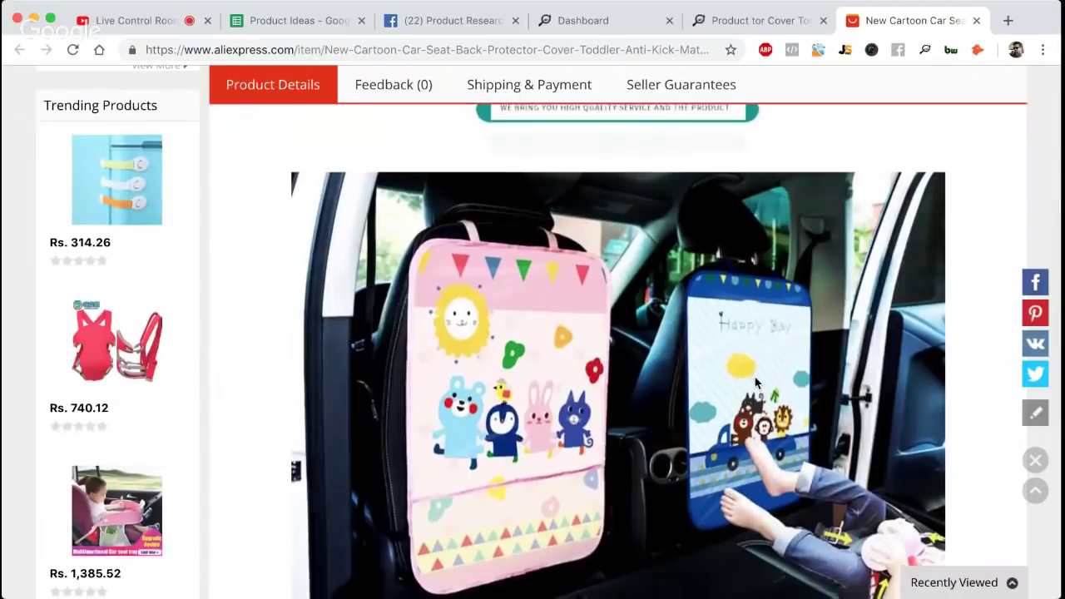
pyautogui.scroll(-1, 757, 383)
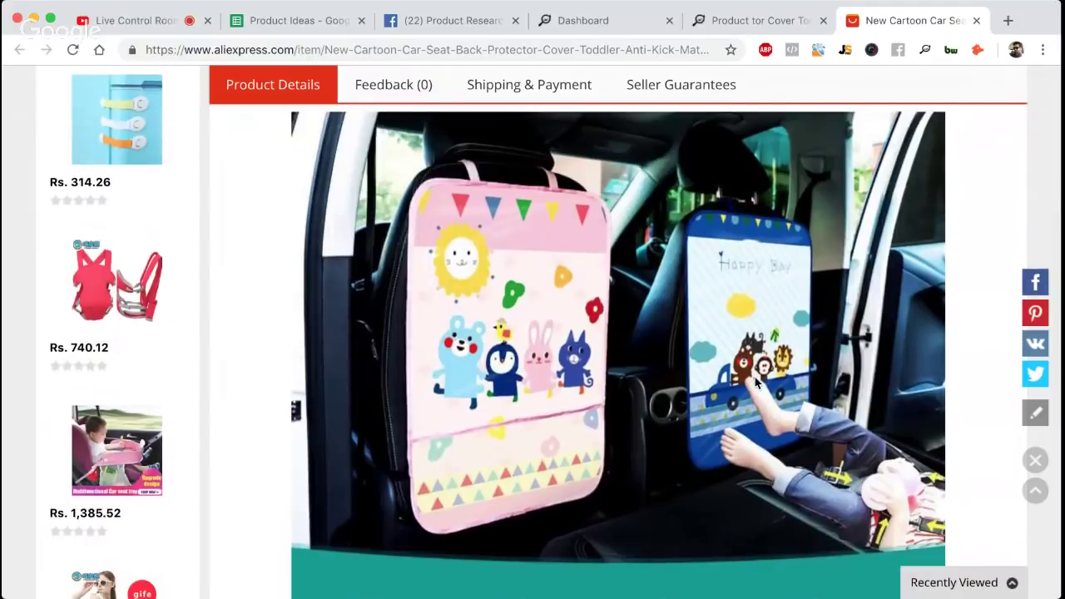
pyautogui.scroll(-5, 757, 379)
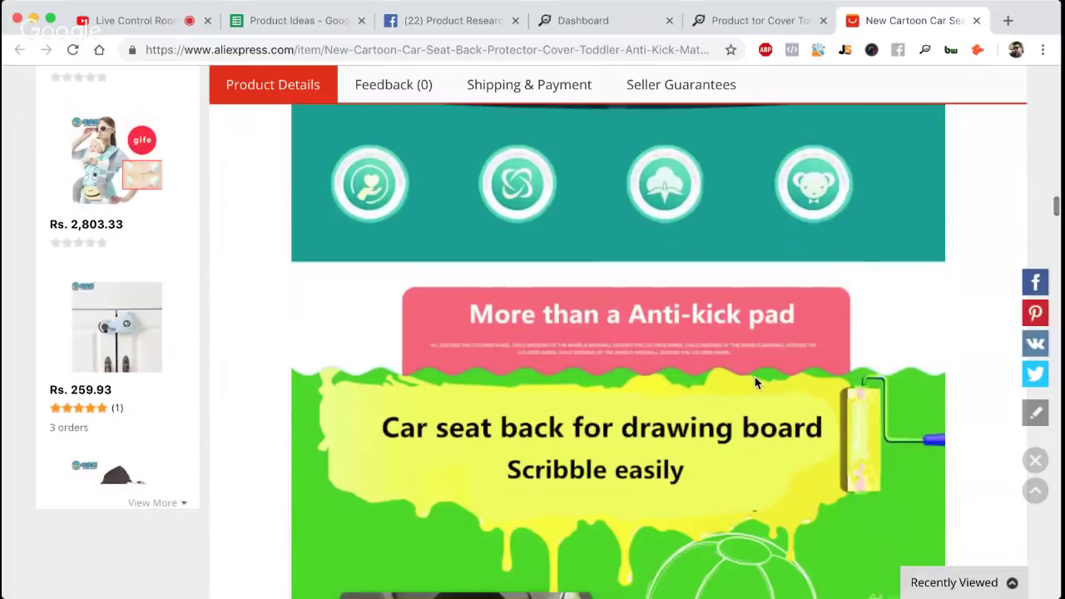
pyautogui.scroll(5, 737, 175)
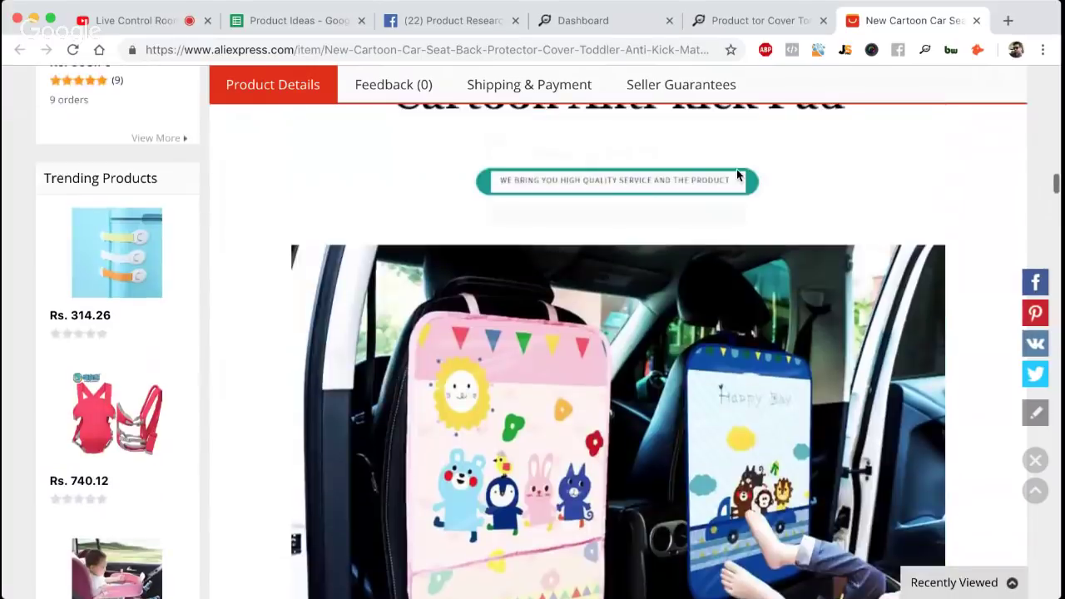
# Copy the protector's AliExpress listing URL and link it to the Source cell D3 in the Product Ideas sheet
pyautogui.click(673, 50)
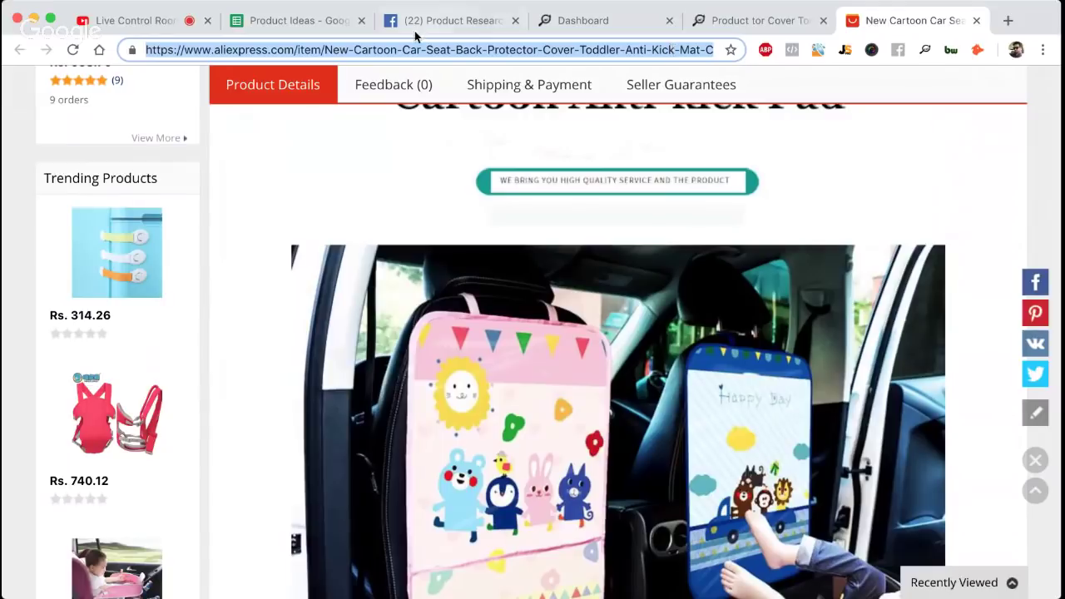
pyautogui.click(312, 20)
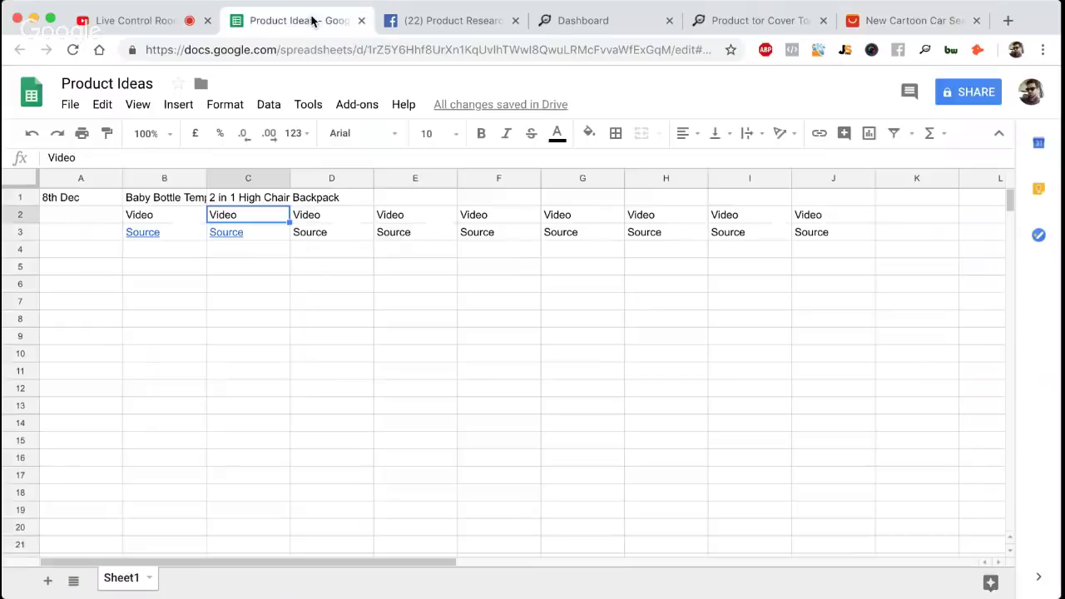
pyautogui.click(347, 236)
pyautogui.click(820, 135)
pyautogui.write('https://www.aliexpress.com/item/New-Cartoon-Car-Seat-Back-Protector-Cover-Toddler-Anti-Kick-Mat-Children-Car-Graffiti-Rug-Backpack/32030914885.html')
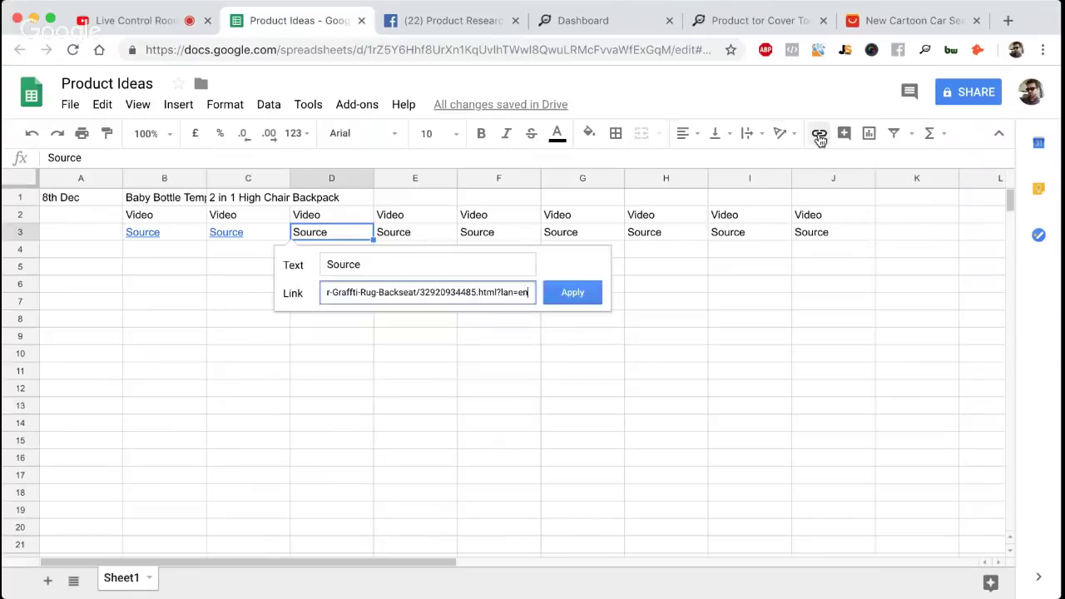
pyautogui.press('Return')
# Replace the product name in cell D1 with "Anti Kick Graffiti Car Storage Bag Mat"
pyautogui.click(349, 198)
pyautogui.write('An')
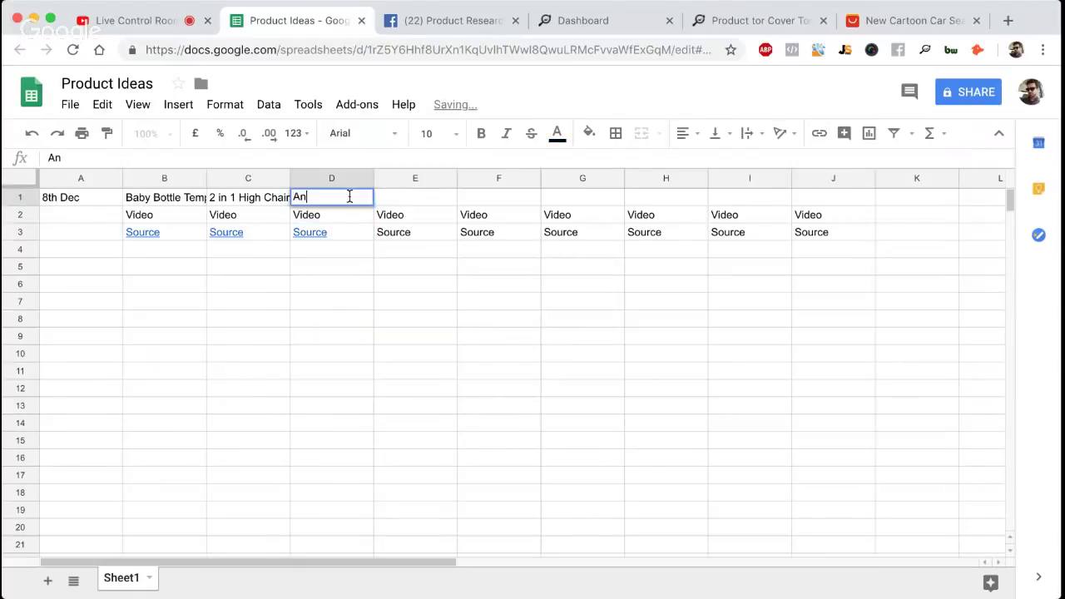
pyautogui.write('ti Kick Graf')
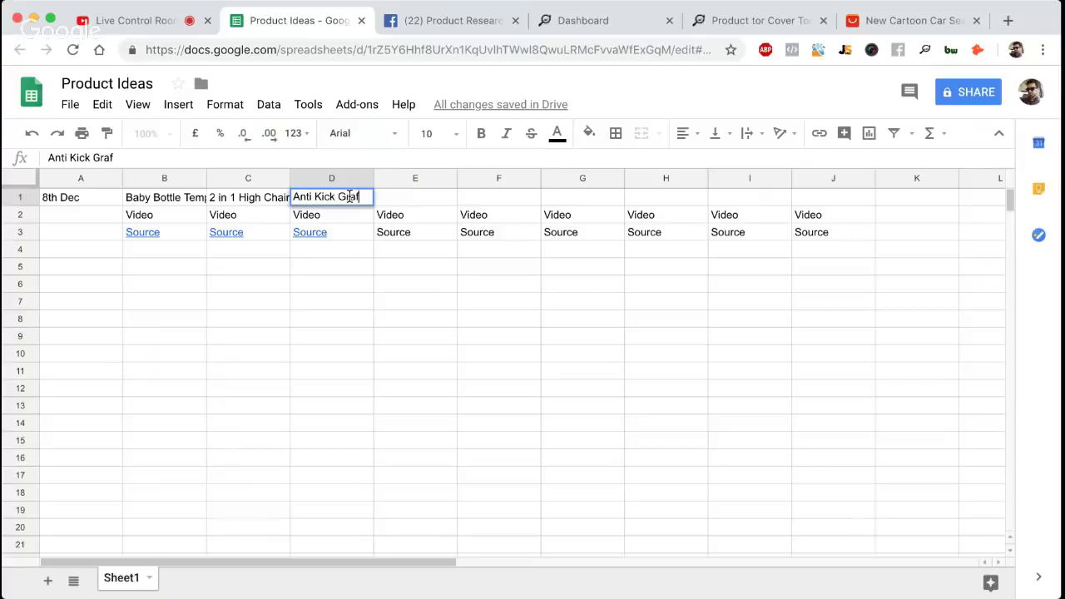
pyautogui.write('fiti Car Stor')
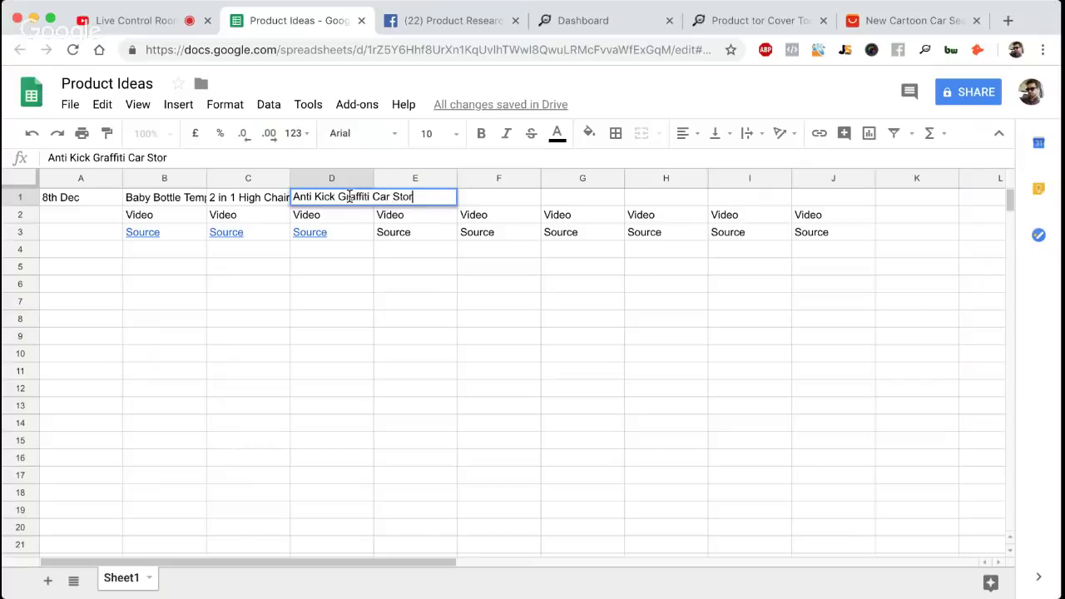
pyautogui.write('age Bag Mat')
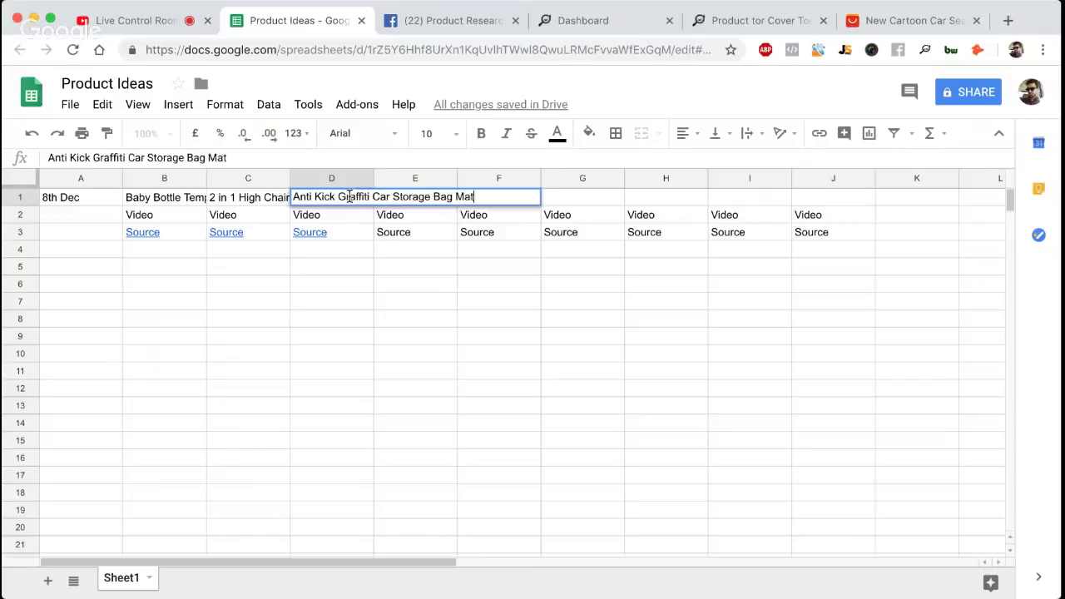
pyautogui.press('Return')
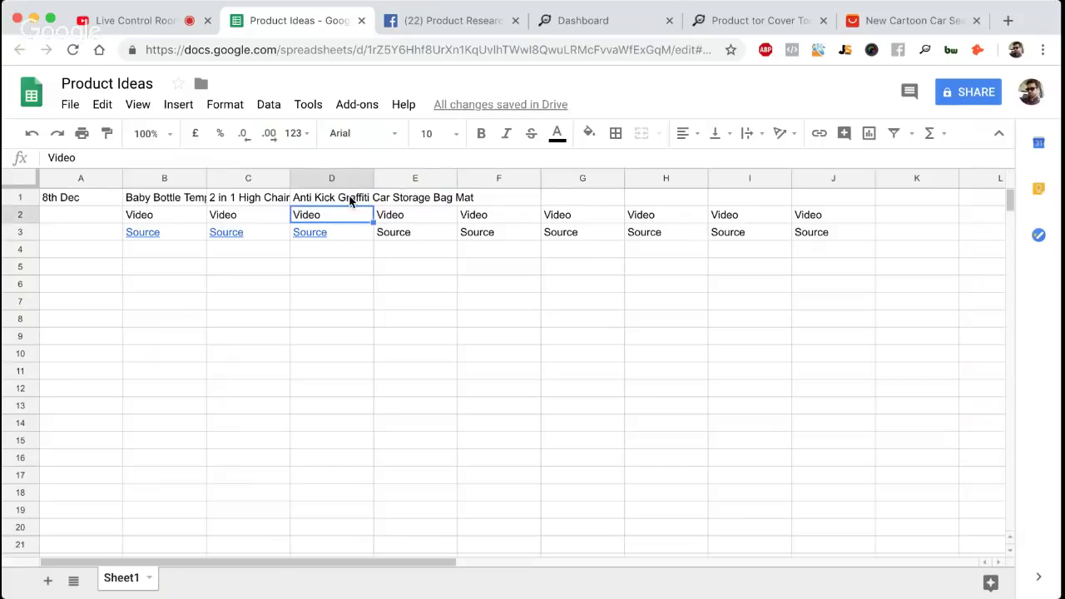
# Close the protector's AliExpress listing, then check the seller links on its Super Ali product page and close that page too
pyautogui.click(977, 21)
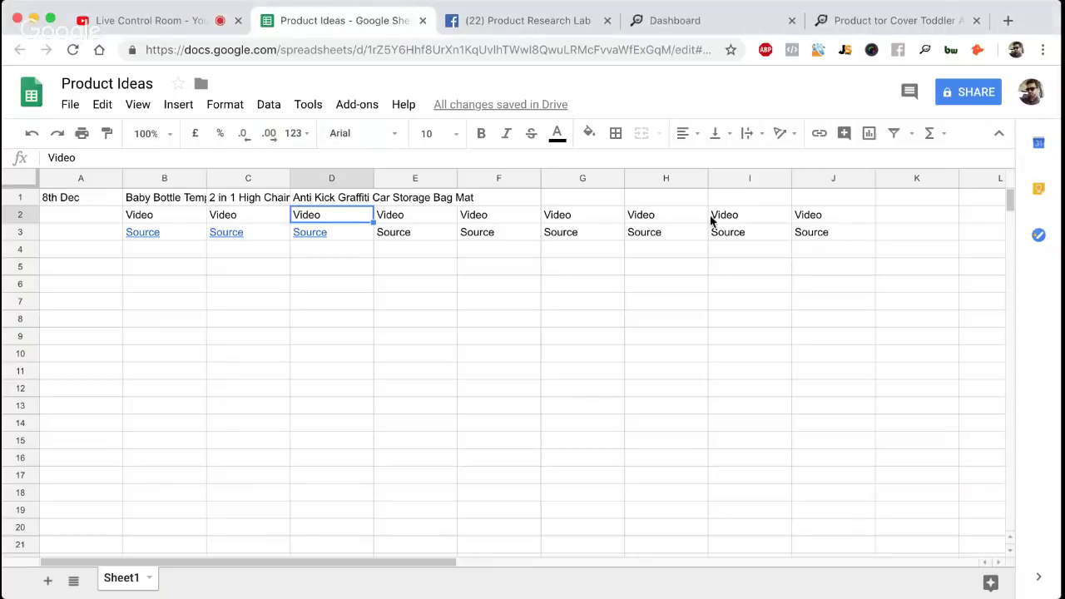
pyautogui.click(890, 21)
pyautogui.scroll(-10, 656, 318)
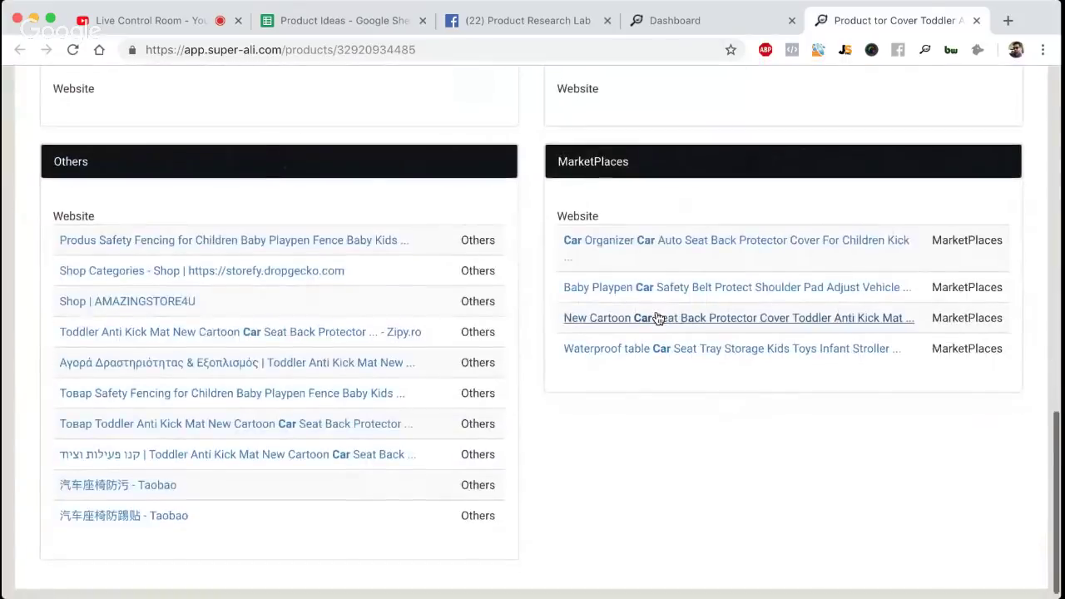
pyautogui.press('super+w')
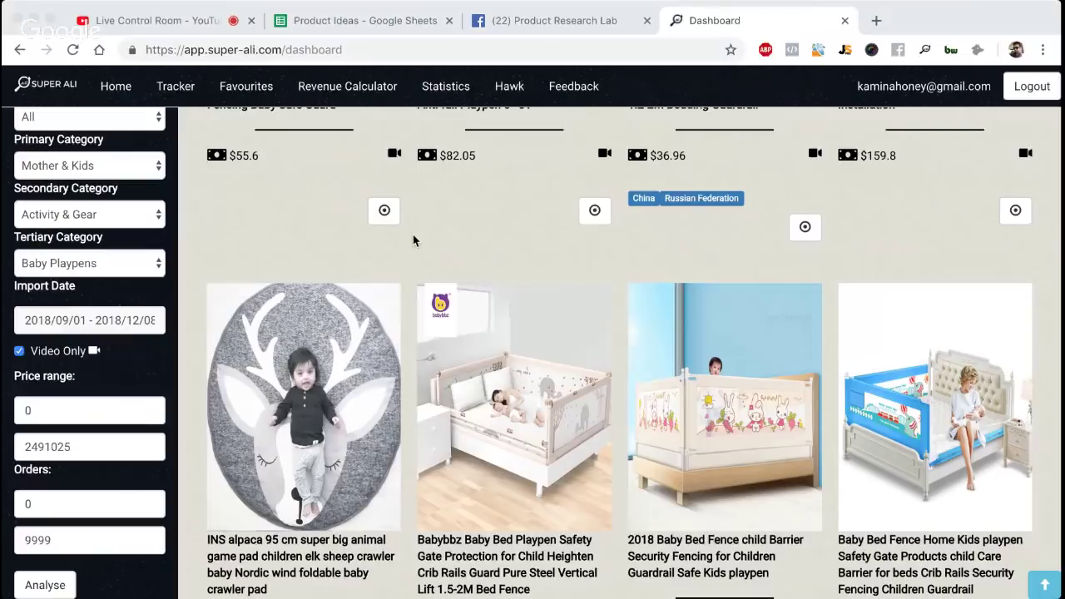
# Change the Super Ali tertiary category to Baby Stroller and run the analysis
pyautogui.scroll(1, 413, 241)
pyautogui.scroll(5, 414, 240)
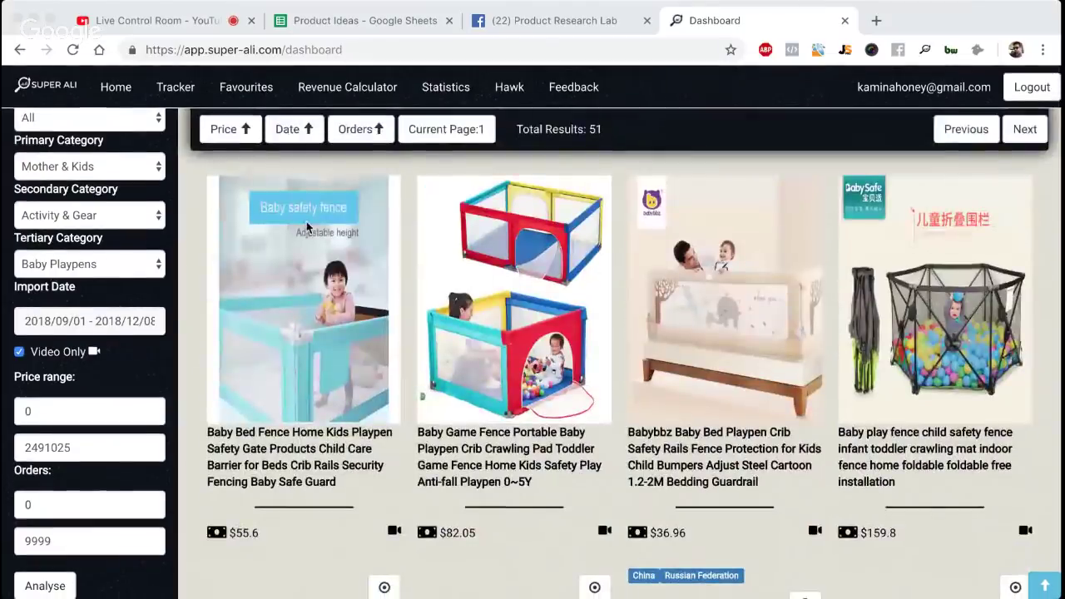
pyautogui.click(127, 280)
pyautogui.click(129, 291)
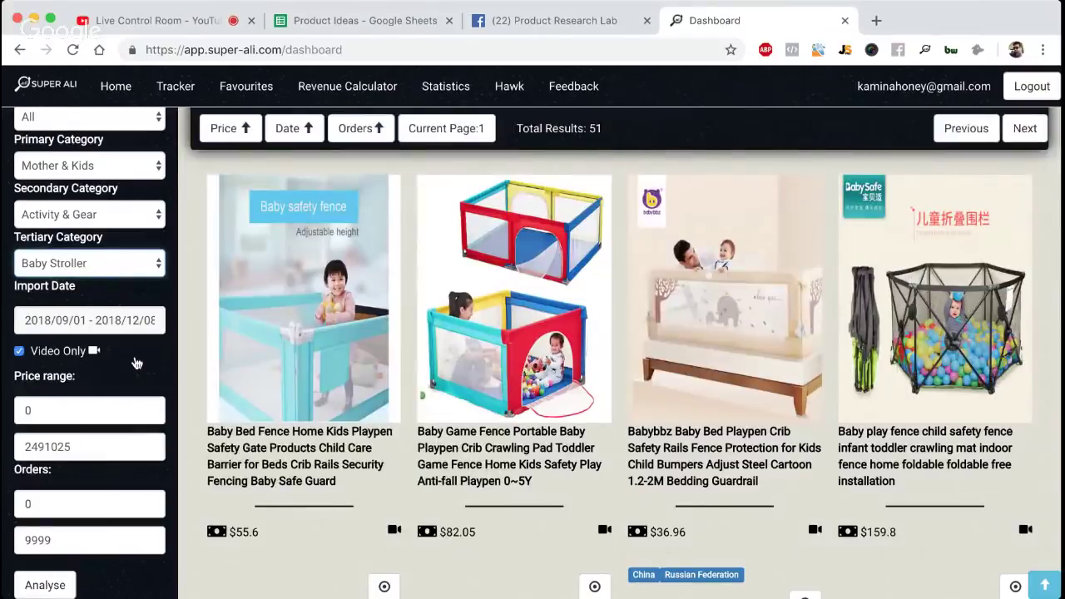
pyautogui.scroll(-5, 137, 363)
pyautogui.click(56, 586)
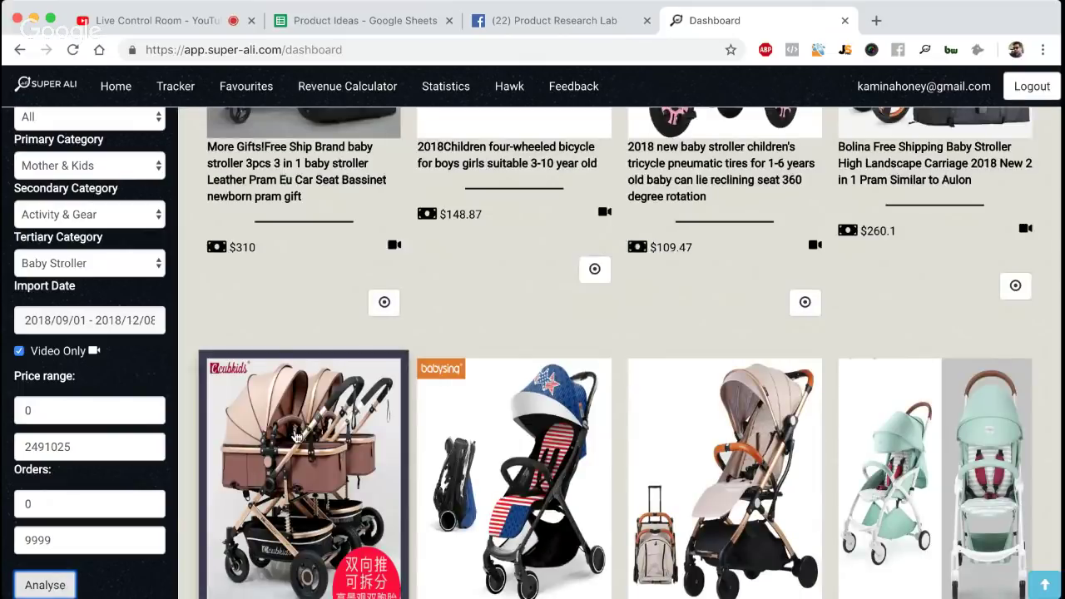
# Browse the Baby Stroller results, comparing the products' designs, titles and prices for promising ideas
pyautogui.scroll(4, 321, 369)
pyautogui.scroll(-2, 323, 368)
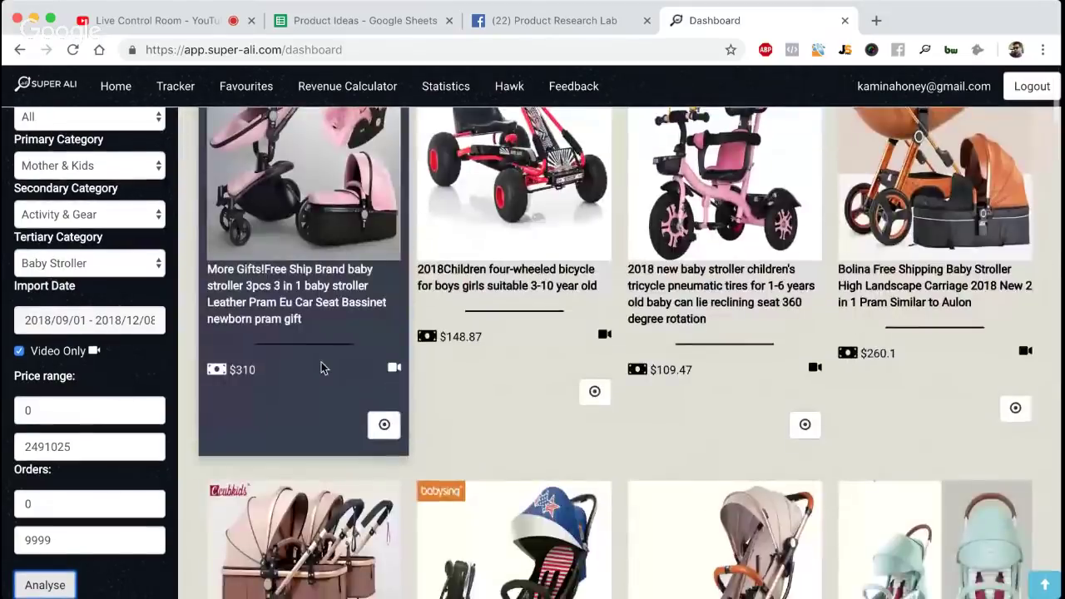
pyautogui.scroll(-10, 323, 368)
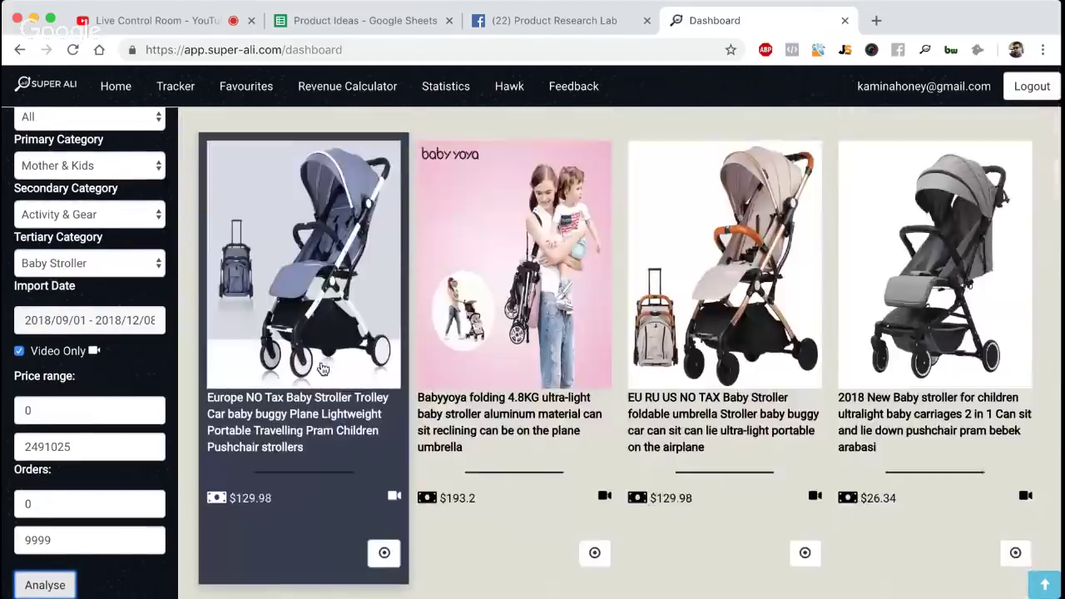
pyautogui.scroll(-10, 323, 368)
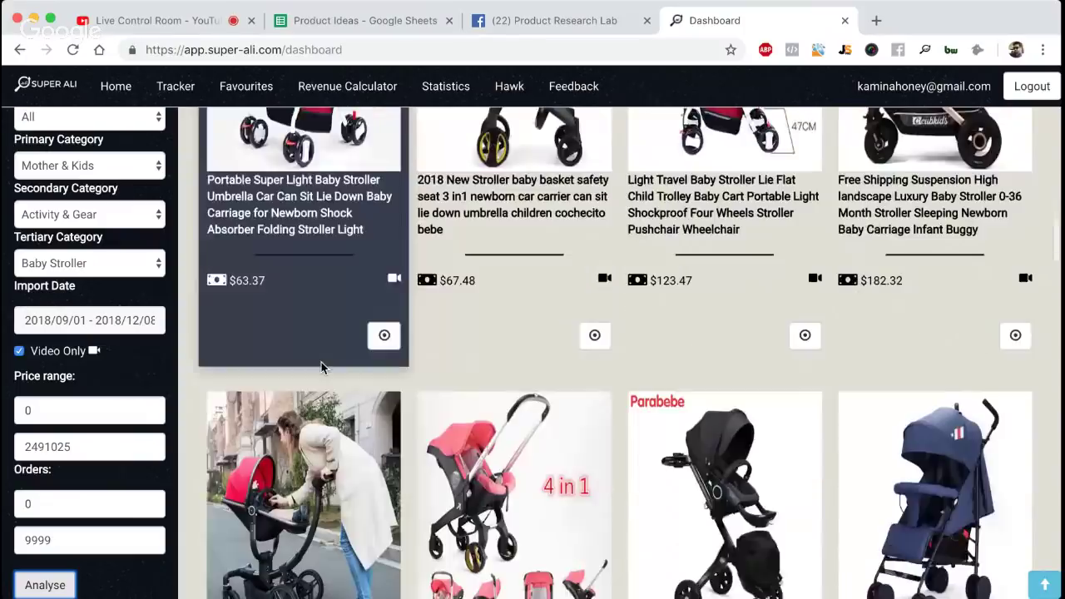
pyautogui.scroll(-2, 322, 366)
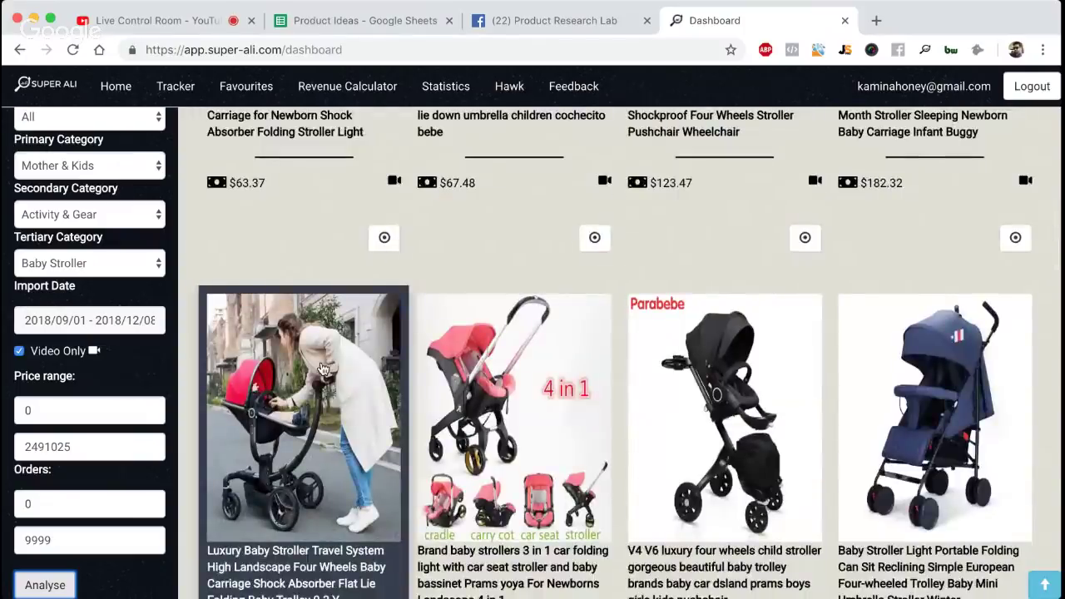
pyautogui.scroll(-1, 323, 369)
pyautogui.scroll(-8, 323, 369)
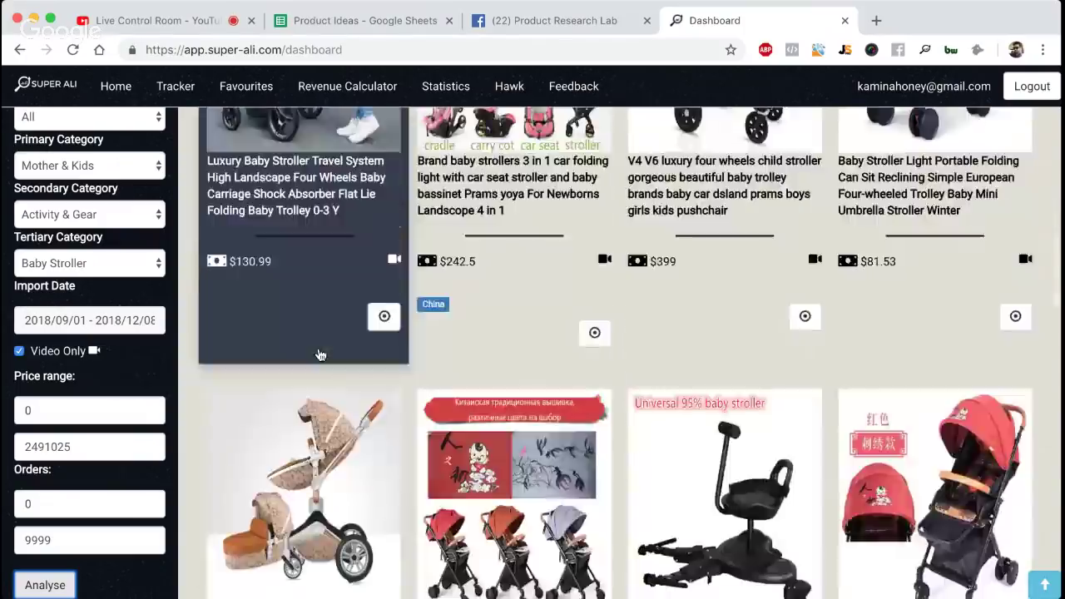
pyautogui.scroll(-12, 320, 355)
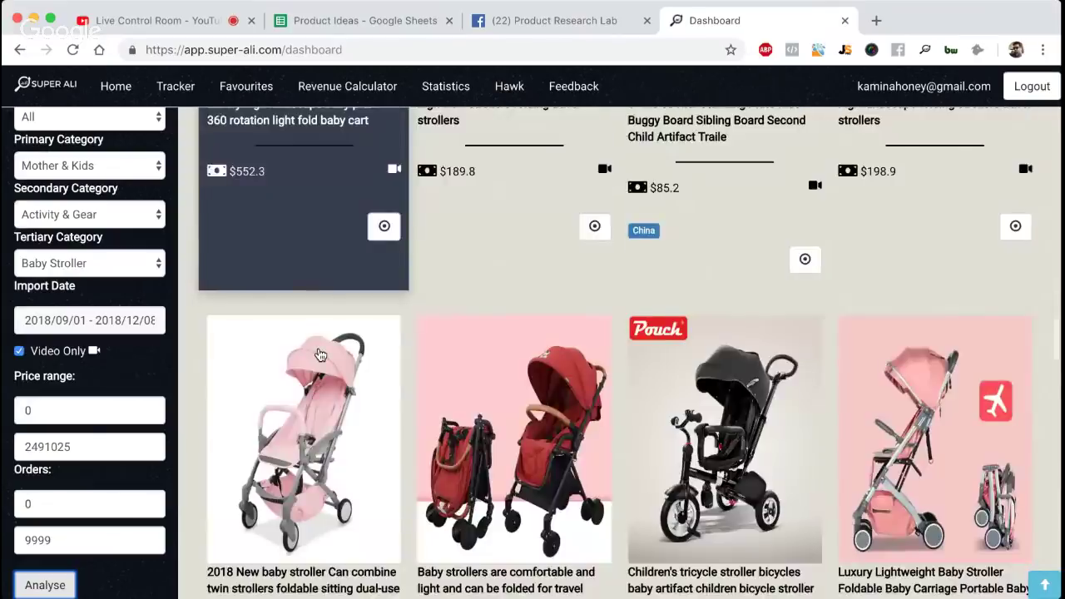
pyautogui.scroll(-5, 320, 355)
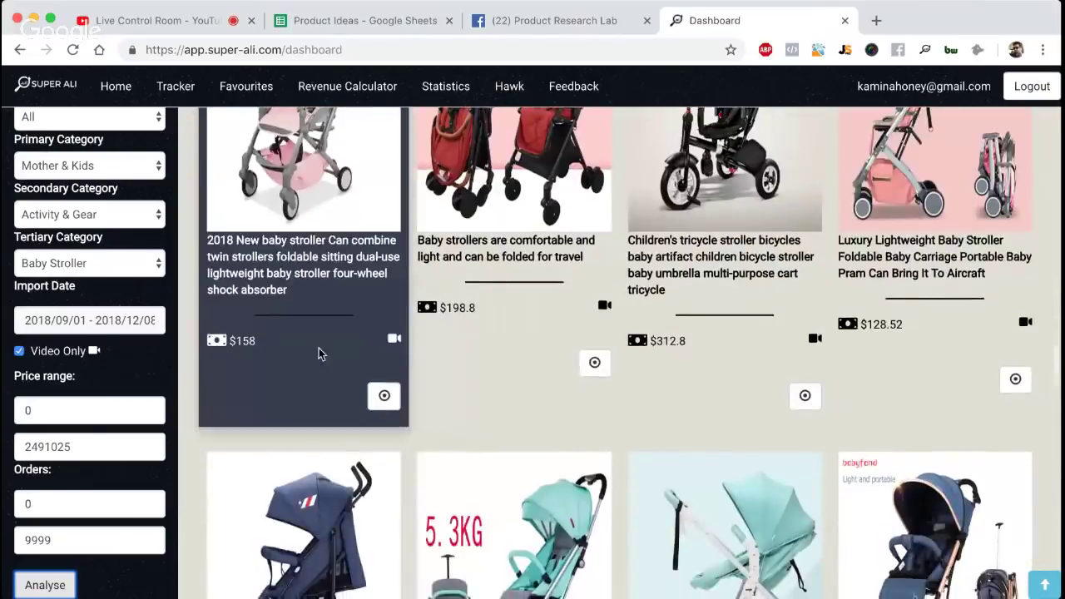
pyautogui.scroll(-10, 320, 355)
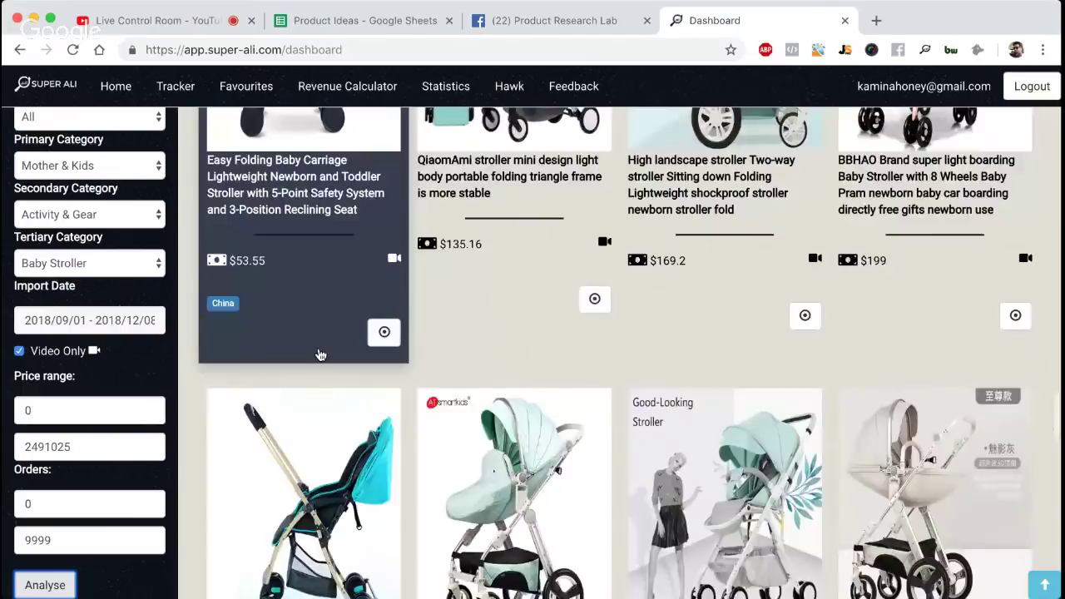
pyautogui.scroll(-13, 359, 341)
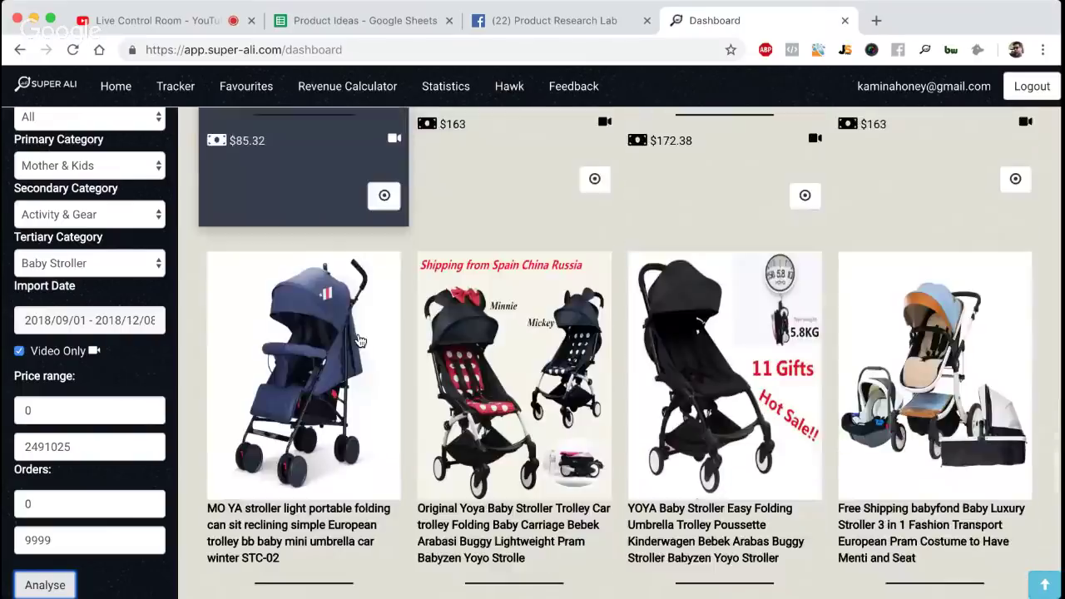
pyautogui.scroll(-12, 360, 341)
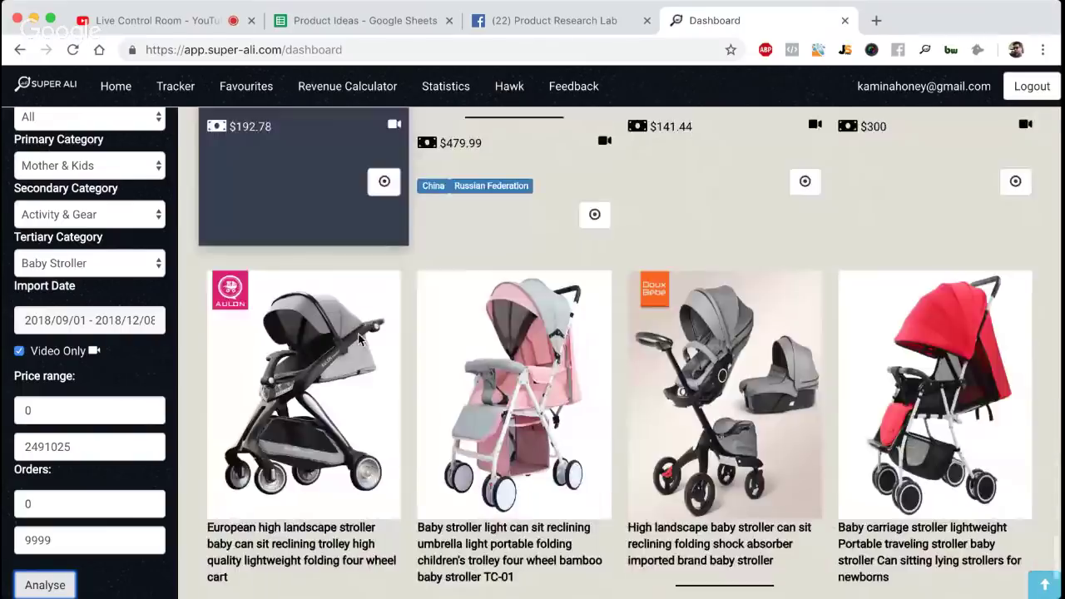
pyautogui.scroll(-2, 359, 341)
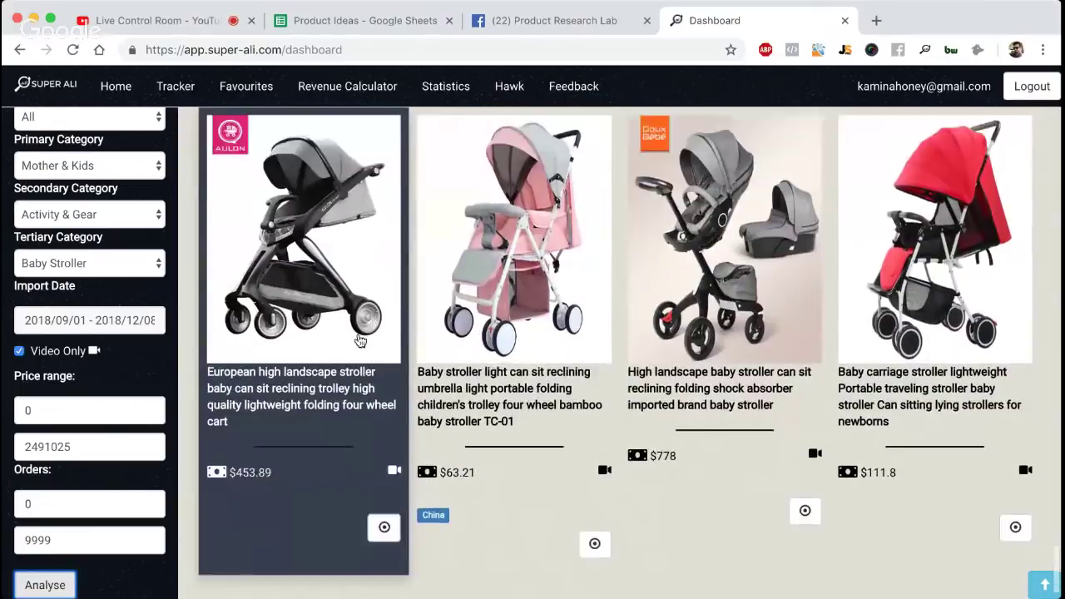
# Post the comment "If you're getting bored, let me know, I will end the live." on the Product Research Lab Facebook group post
pyautogui.click(559, 27)
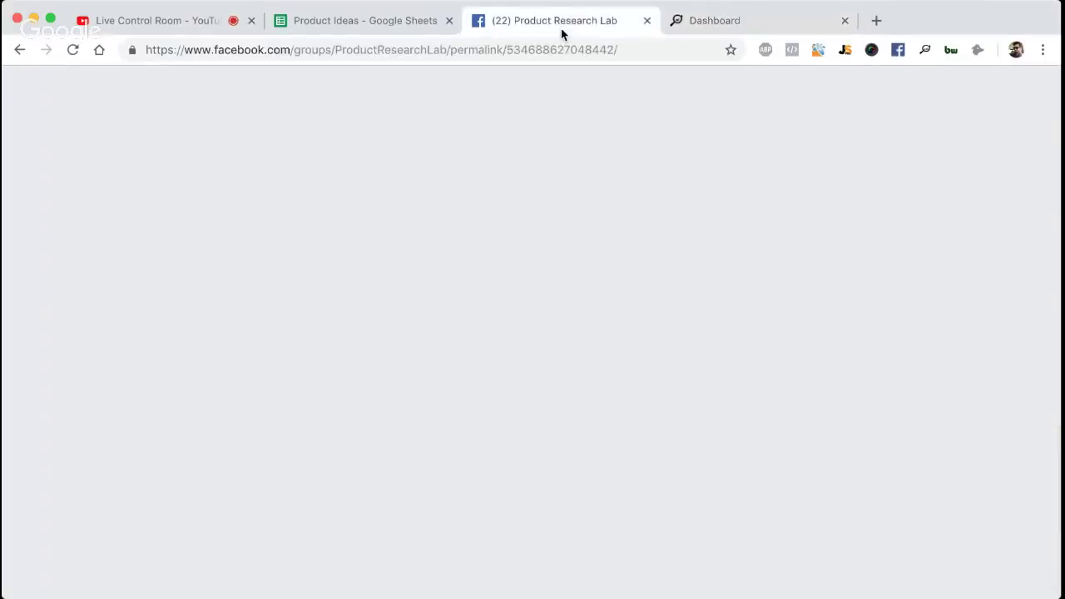
pyautogui.scroll(-1, 505, 392)
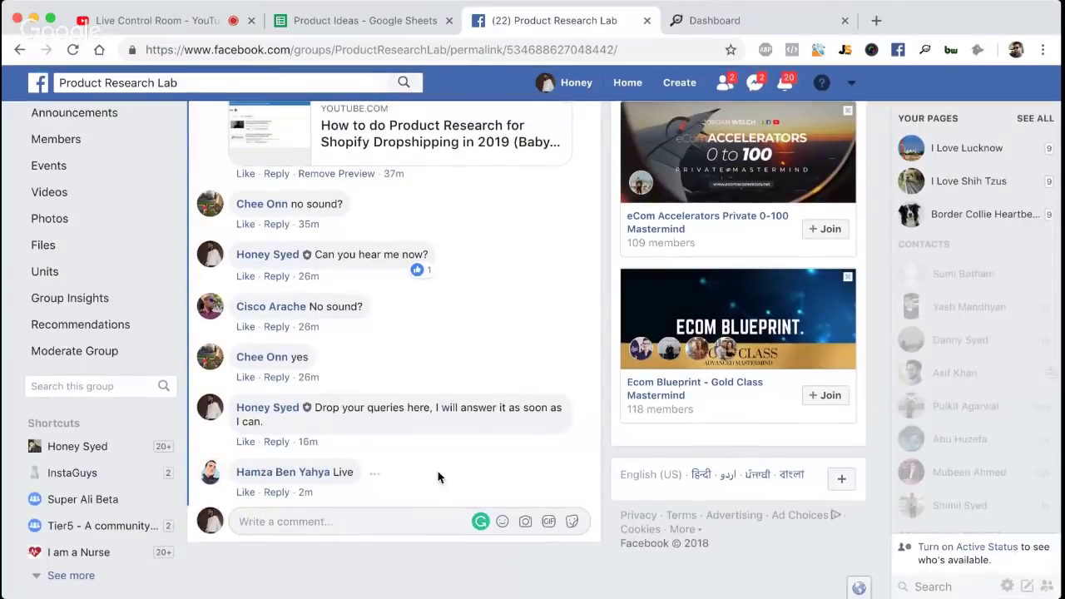
pyautogui.click(395, 528)
pyautogui.write('If ')
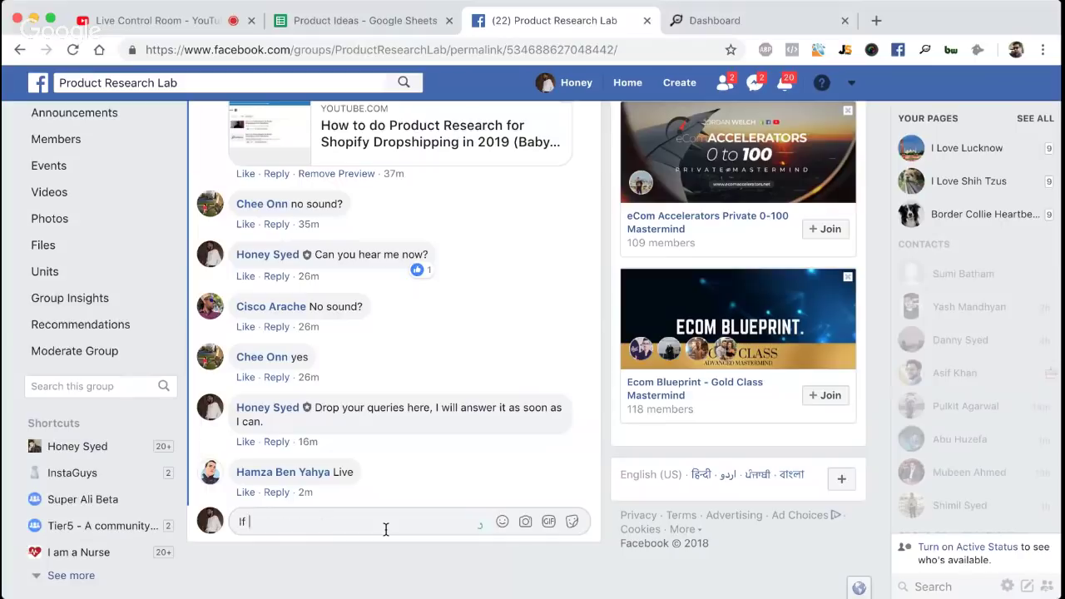
pyautogui.write("you're getting me")
pyautogui.press('BackSpace')
pyautogui.press('BackSpace')
pyautogui.press('BackSpace')
pyautogui.write('bored, let me kn')
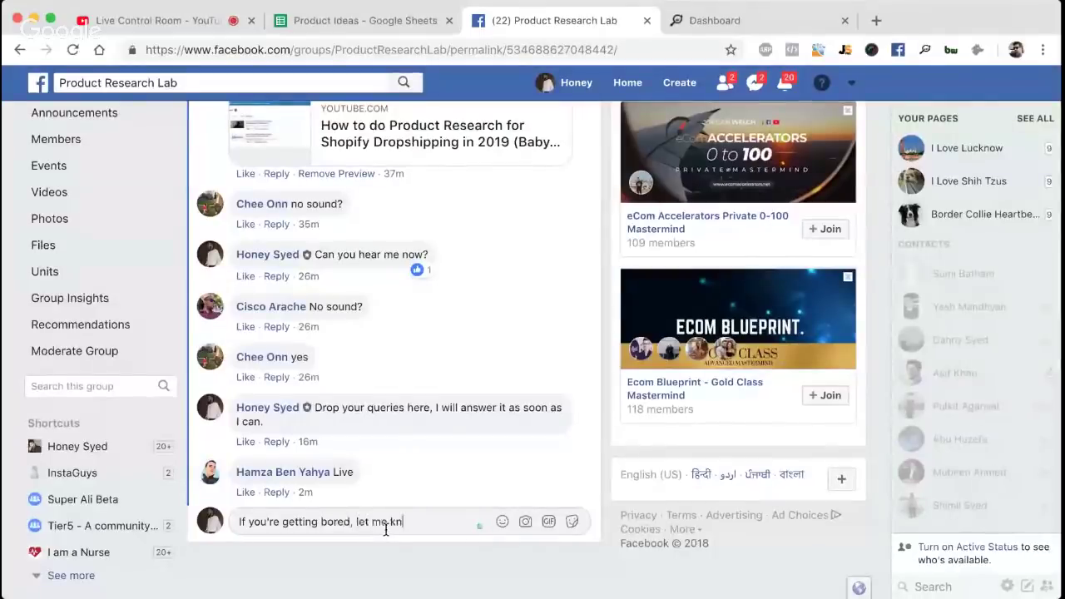
pyautogui.write('ow, I wil')
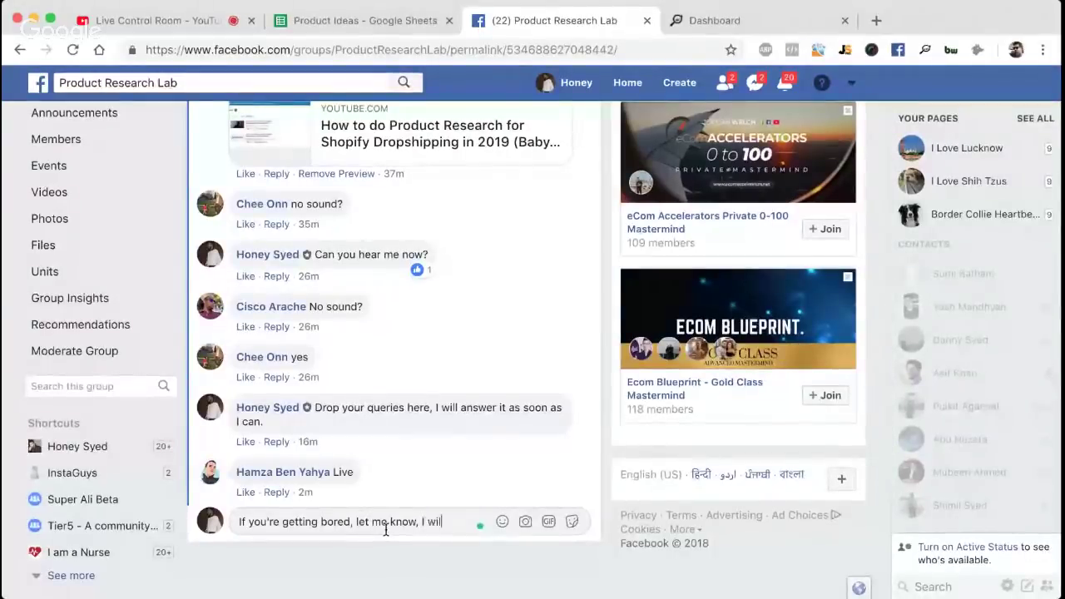
pyautogui.write('l end the live.')
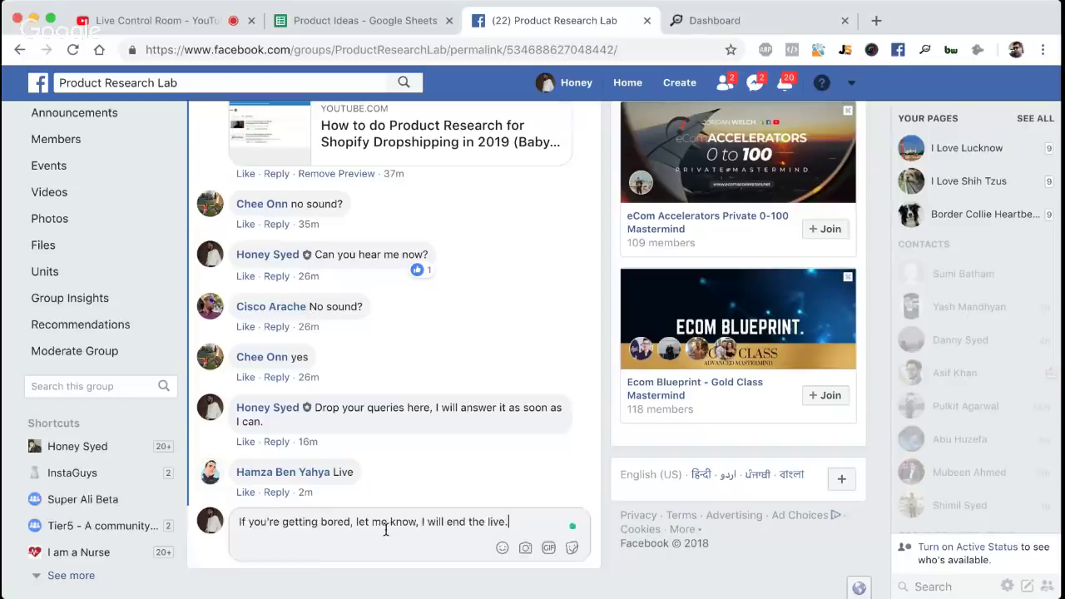
pyautogui.press('Return')
# Return to the Super Ali dashboard, skim the current Baby Stroller results, and load the next page of results
pyautogui.click(788, 26)
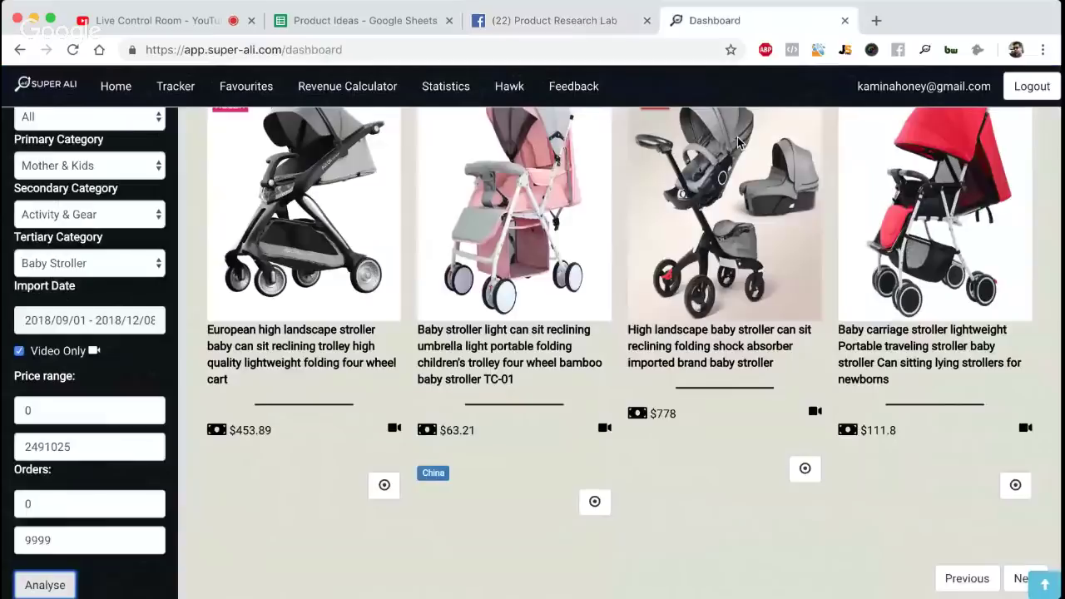
pyautogui.scroll(-4, 716, 250)
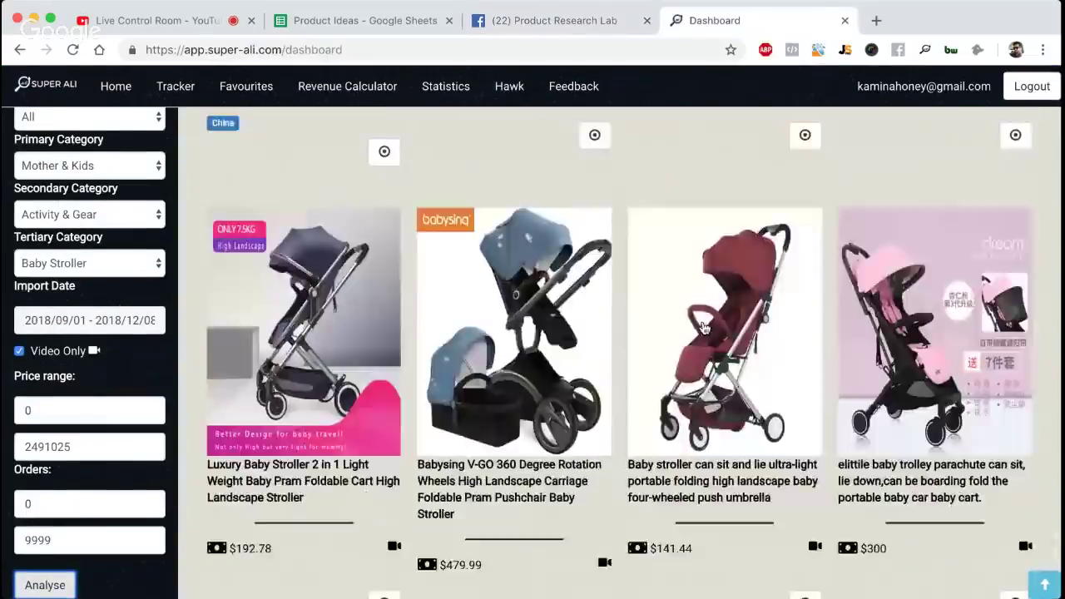
pyautogui.scroll(2, 705, 328)
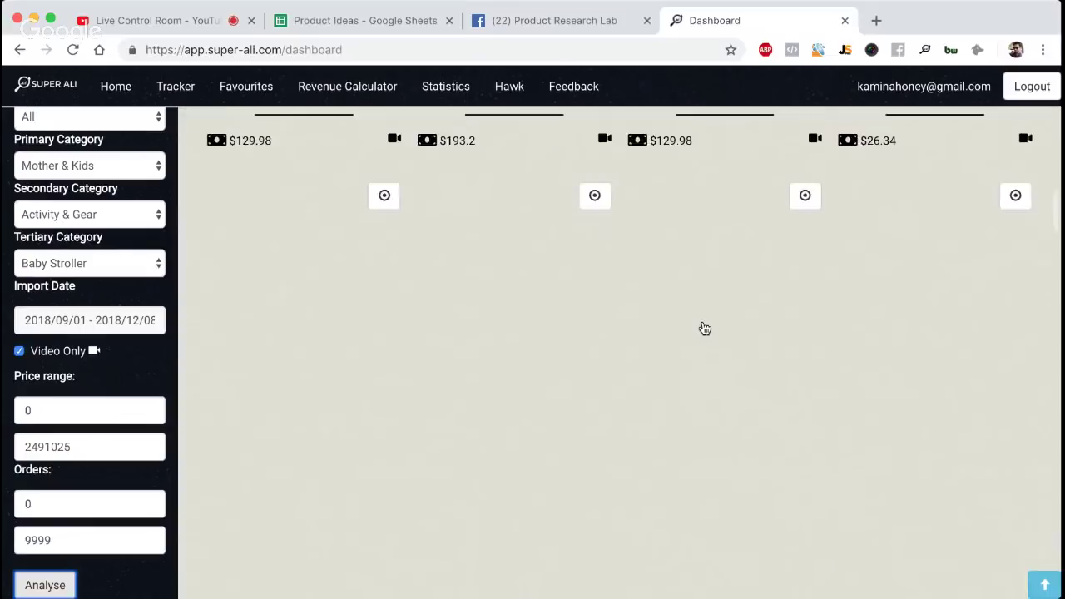
pyautogui.scroll(3, 705, 329)
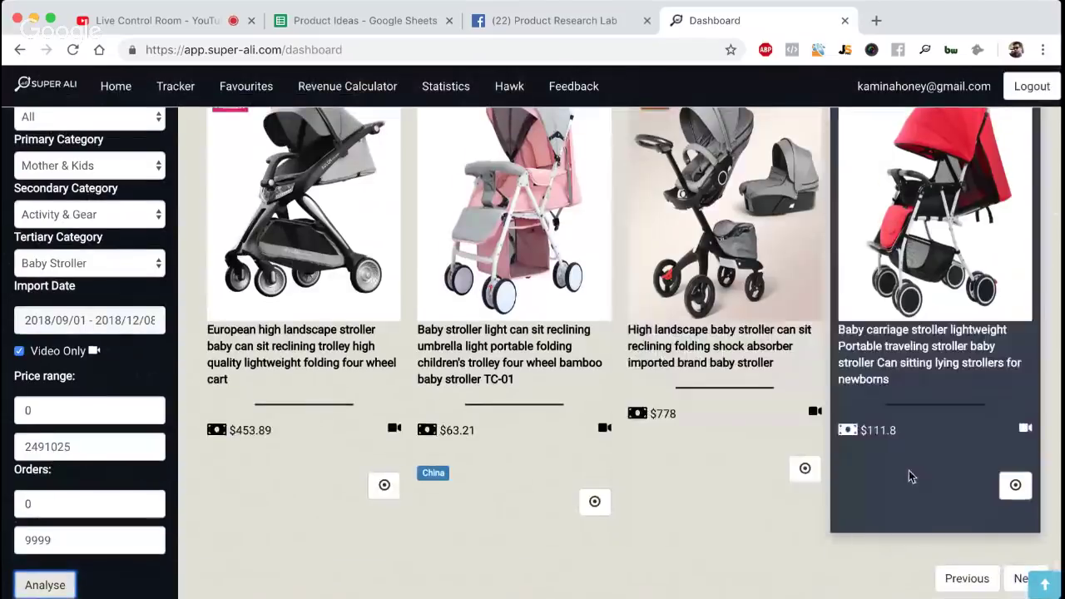
pyautogui.click(1015, 578)
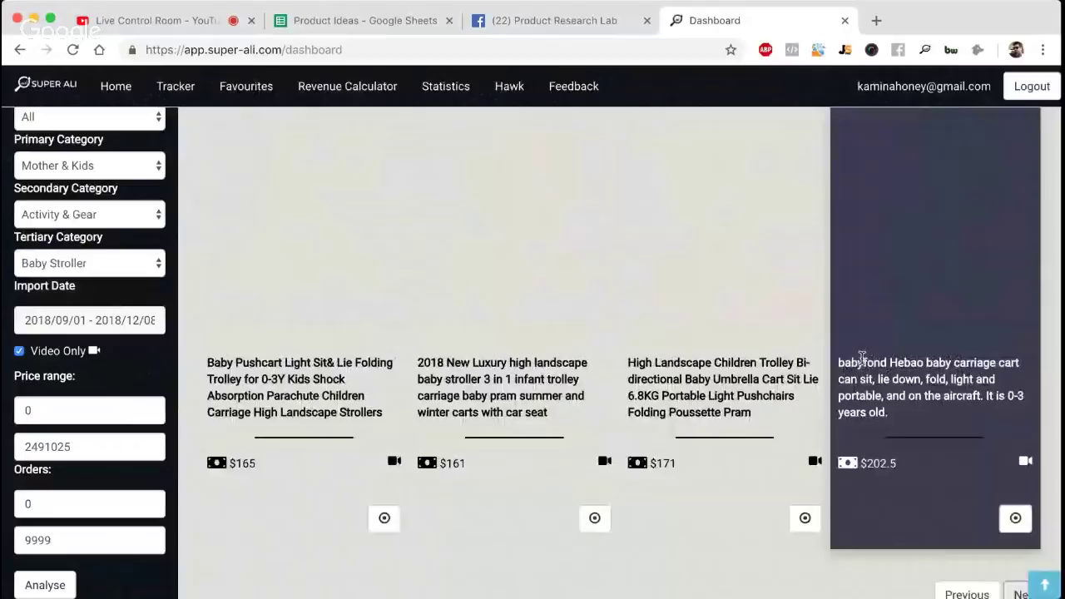
# Browse the new page of Baby Stroller results, comparing product images, titles and prices for unusual items worth researching
pyautogui.scroll(-5, 862, 358)
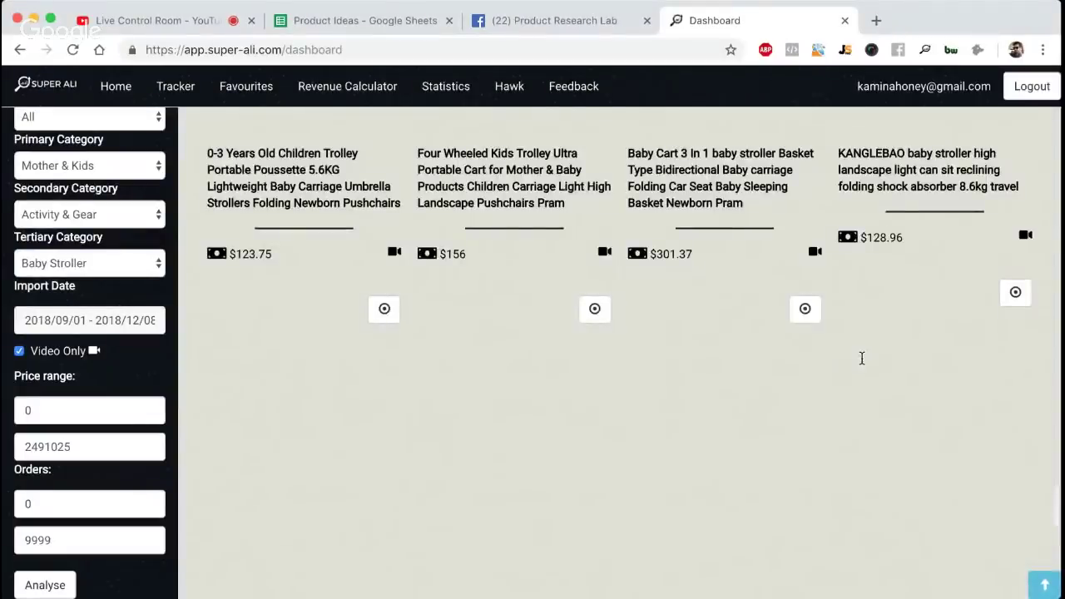
pyautogui.scroll(5, 862, 358)
pyautogui.scroll(-1, 863, 360)
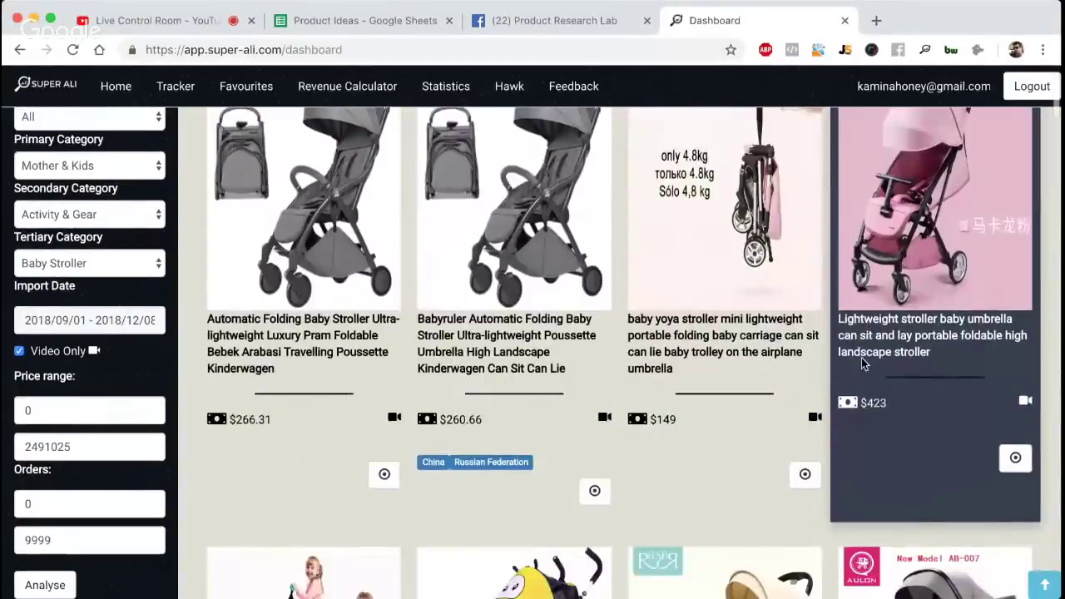
pyautogui.scroll(-5, 864, 363)
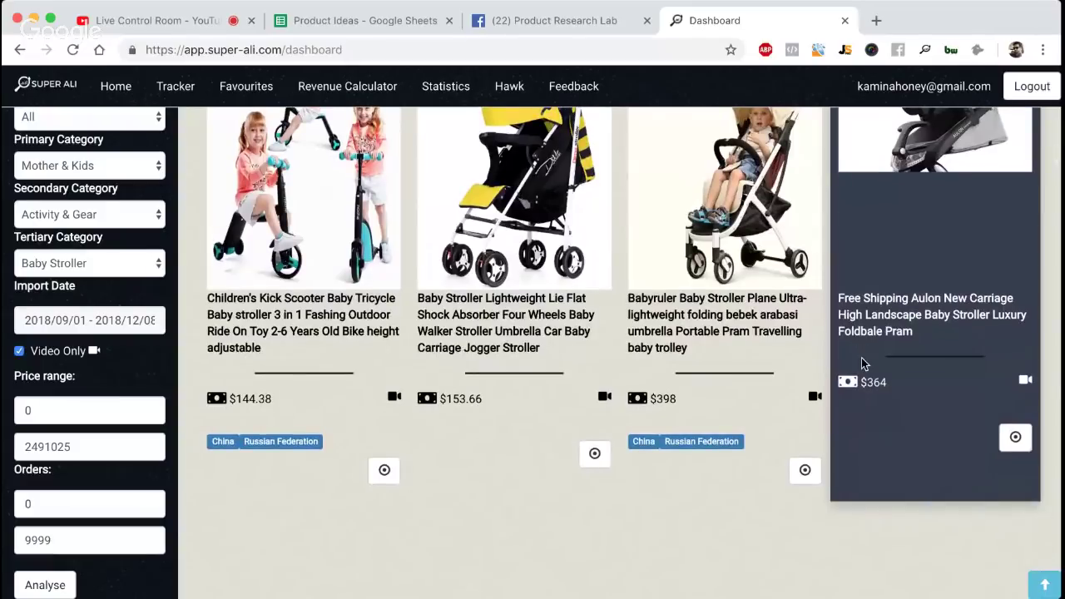
pyautogui.scroll(-5, 864, 364)
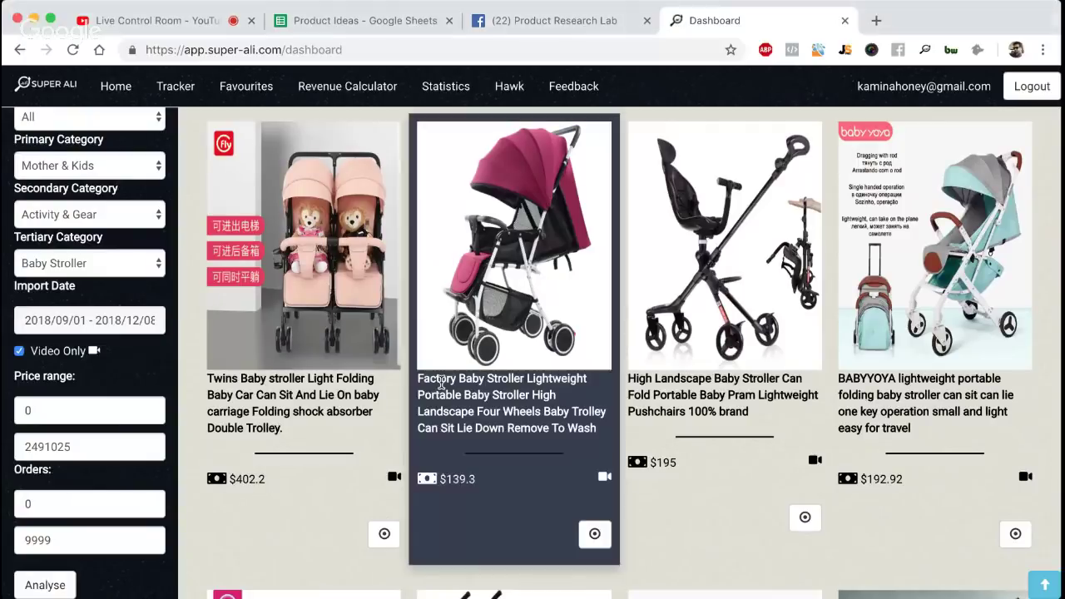
pyautogui.scroll(-10, 442, 381)
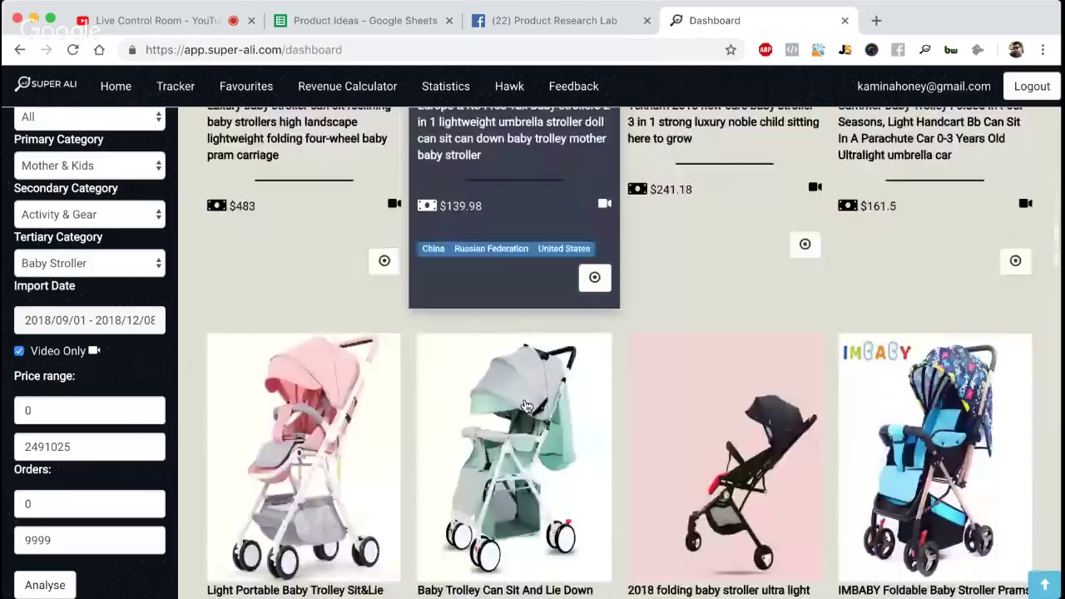
pyautogui.scroll(-5, 524, 406)
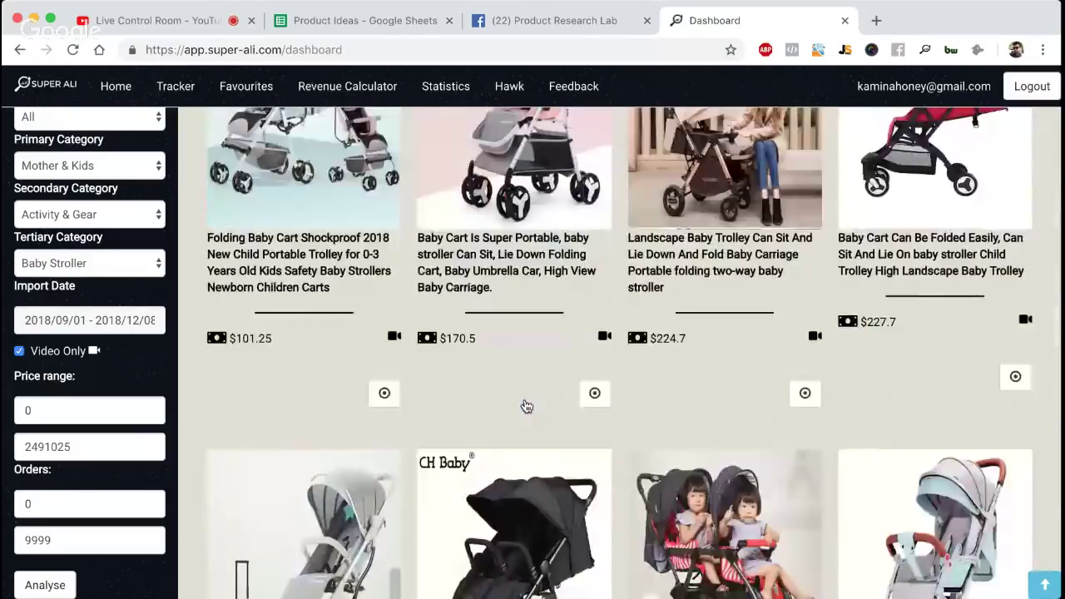
pyautogui.scroll(-5, 525, 406)
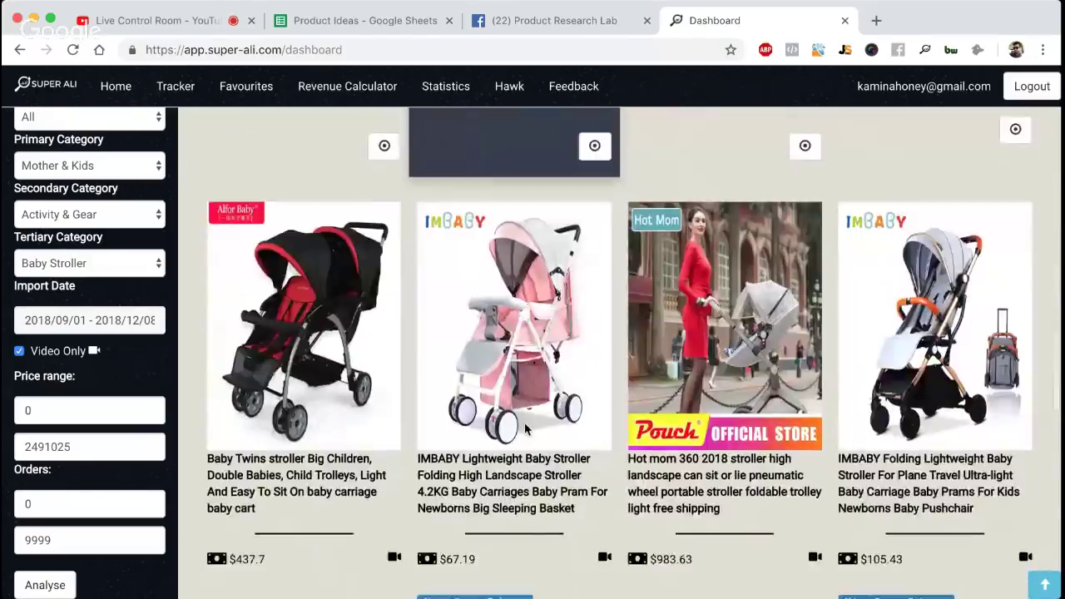
pyautogui.scroll(-10, 524, 429)
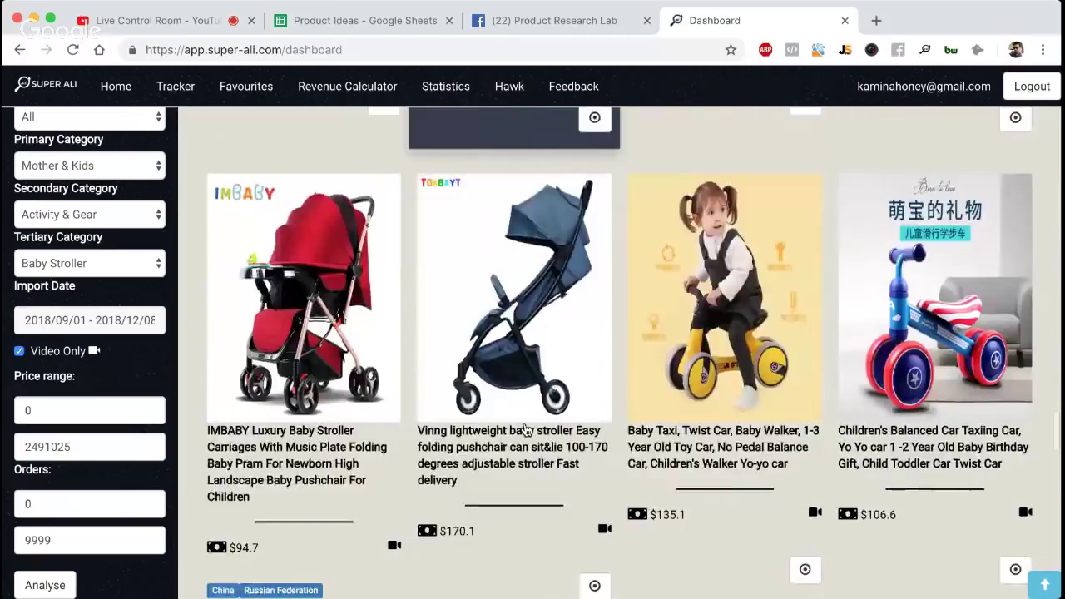
pyautogui.scroll(-1, 526, 431)
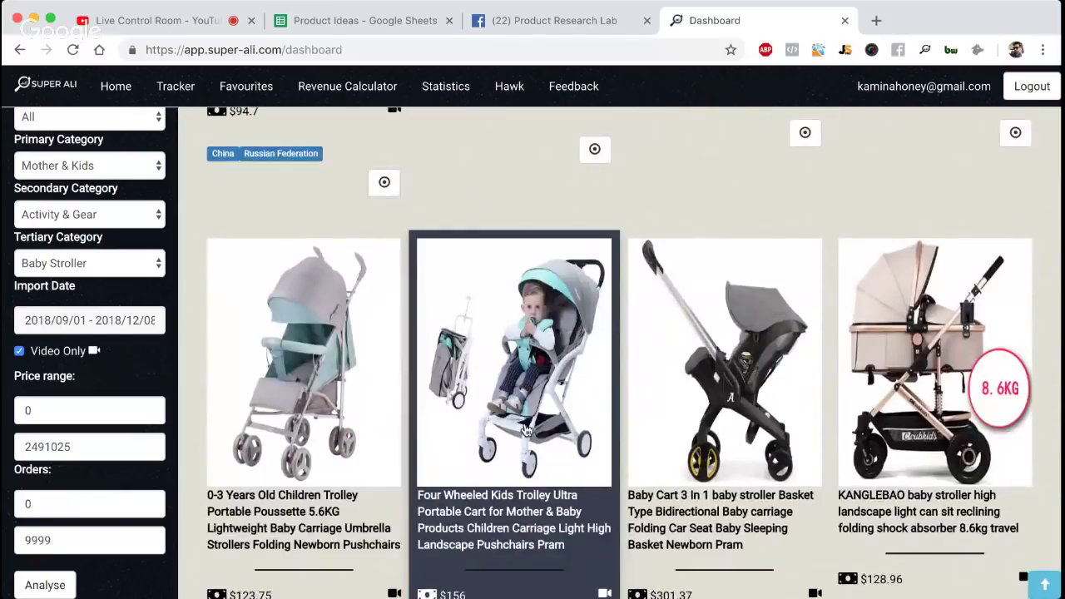
pyautogui.scroll(-5, 526, 431)
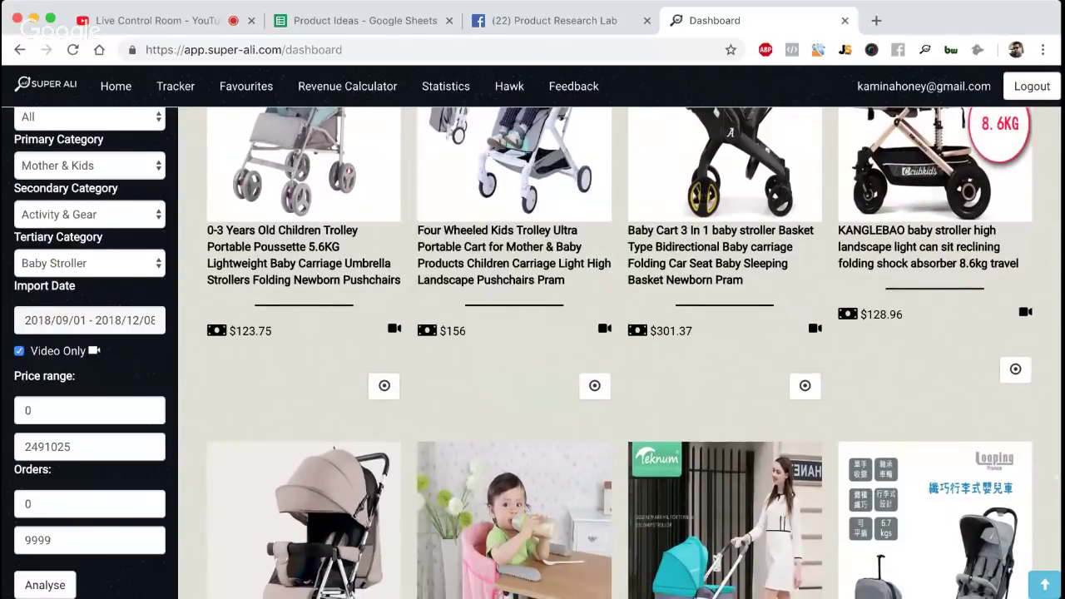
pyautogui.scroll(-10, 564, 394)
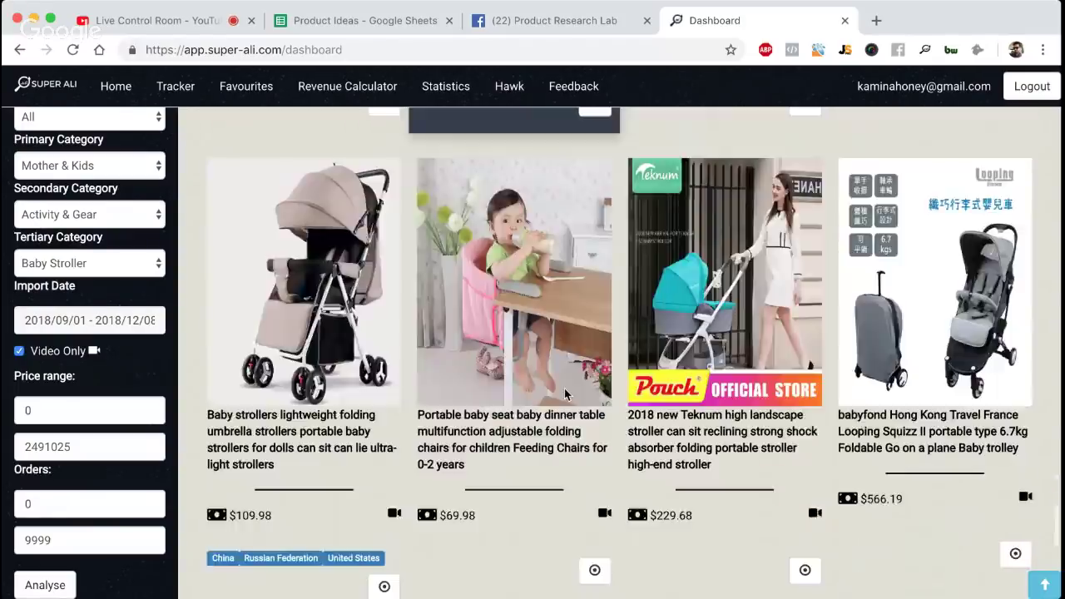
pyautogui.scroll(5, 564, 388)
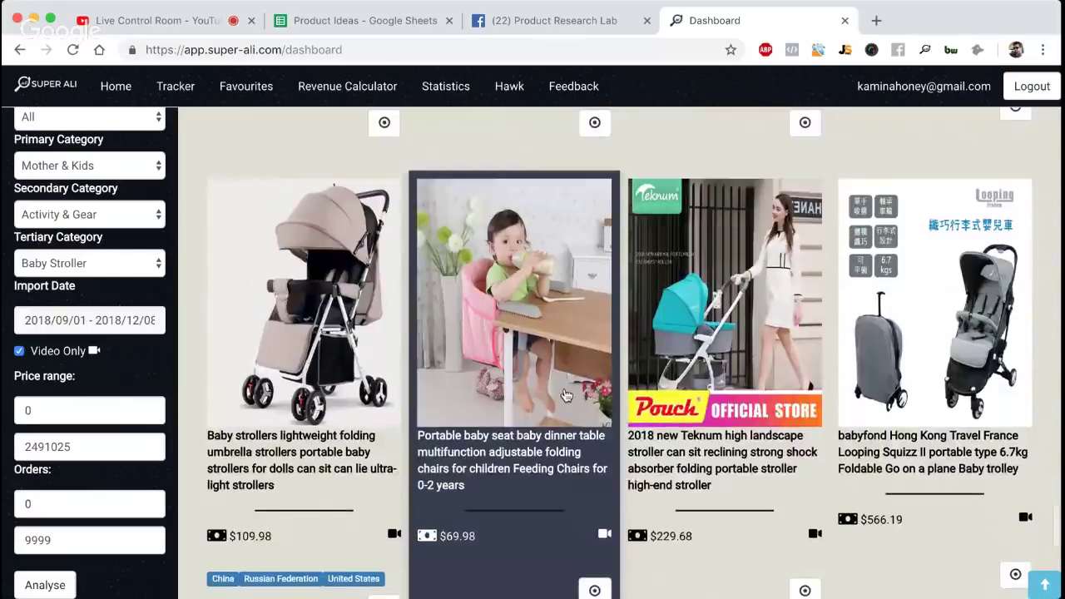
# Open the product page of the portable baby seat for dinner tables, then check the remaining stroller results and close the dashboard
pyautogui.click(520, 321)
pyautogui.click(715, 31)
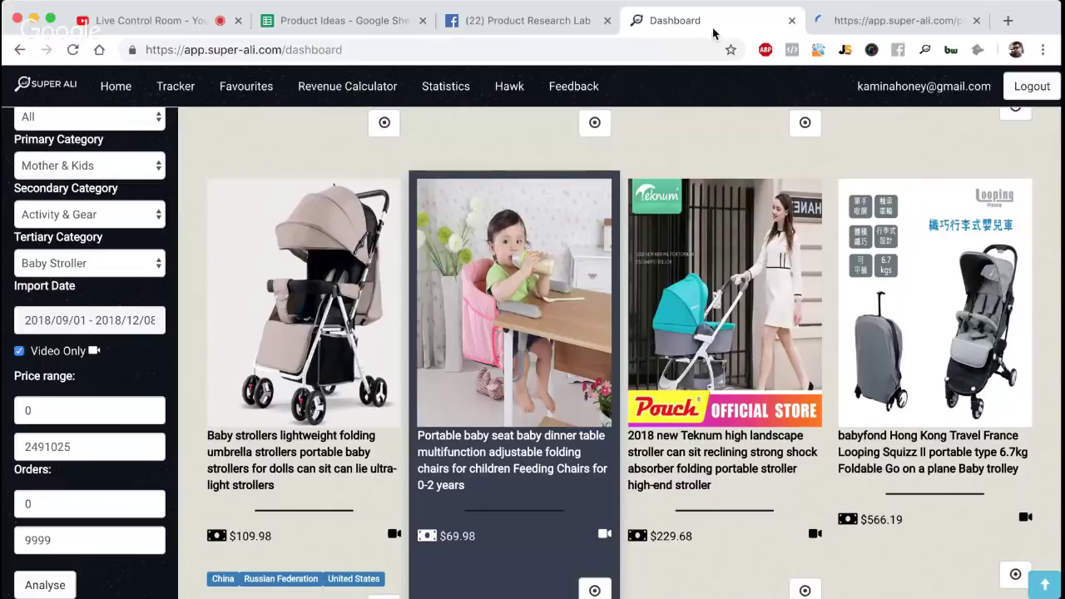
pyautogui.scroll(-6, 699, 374)
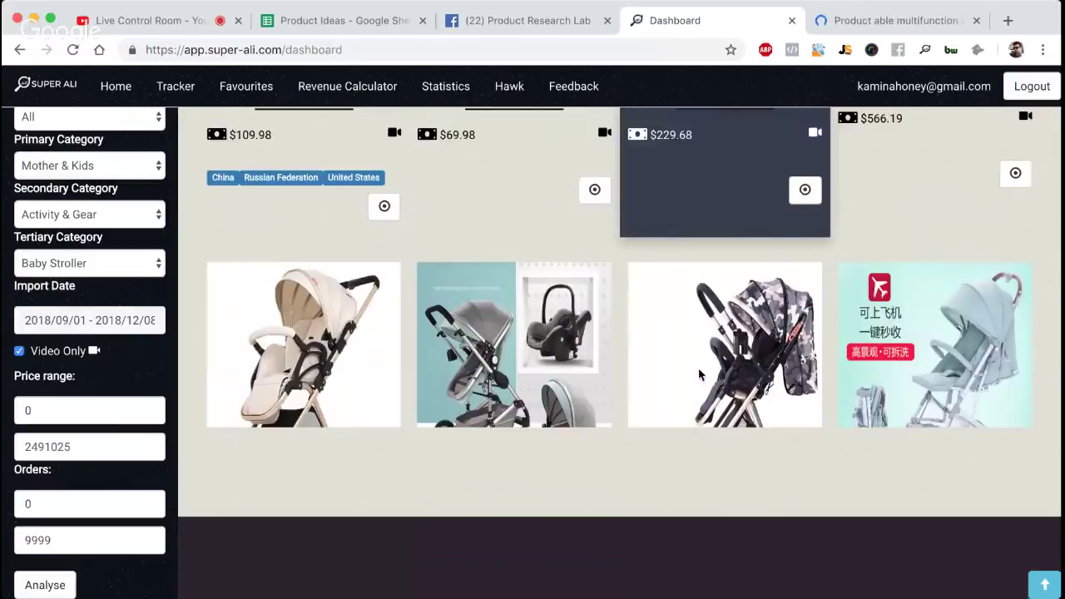
pyautogui.scroll(-3, 699, 374)
pyautogui.hotkey('ctrl', 'w')
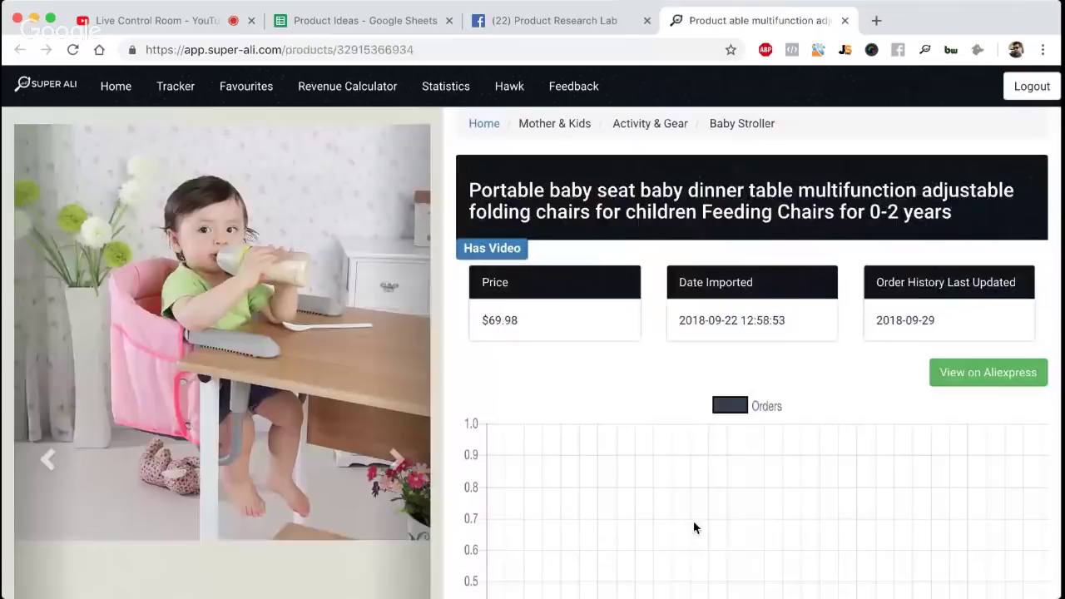
# Examine the portable baby seat's order history and search for competing sellers, reviewing the WordPress, Shopify, Others and MarketPlaces lists
pyautogui.scroll(-5, 695, 527)
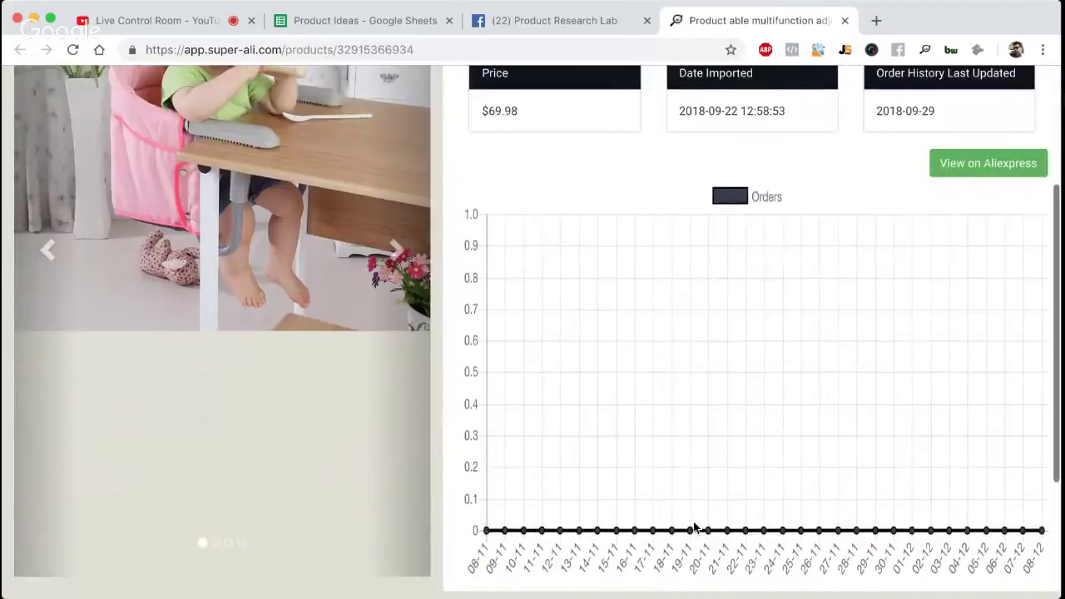
pyautogui.scroll(-3, 695, 527)
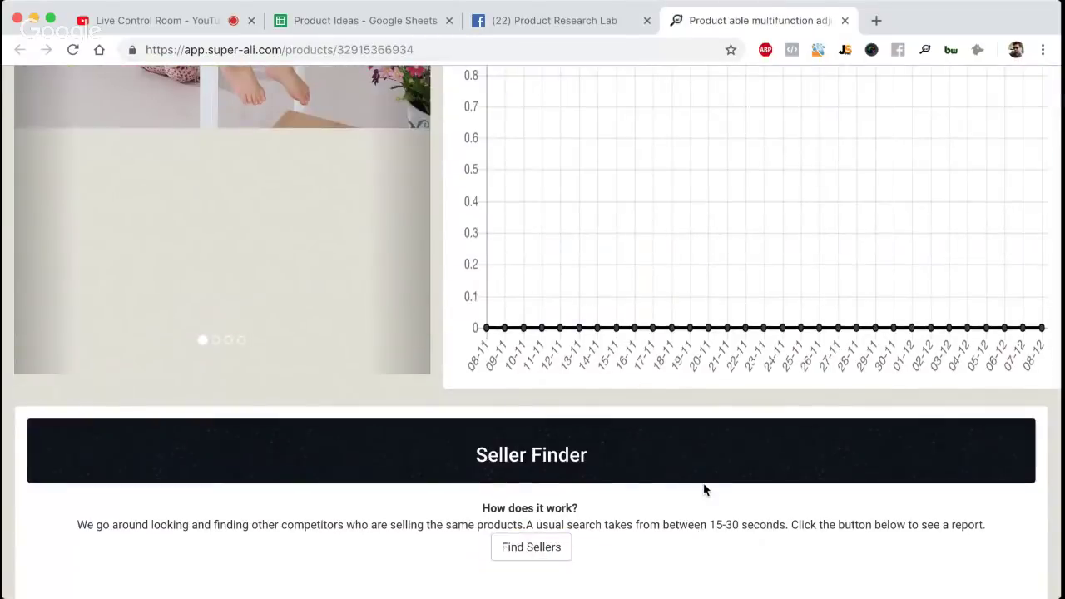
pyautogui.scroll(-3, 704, 491)
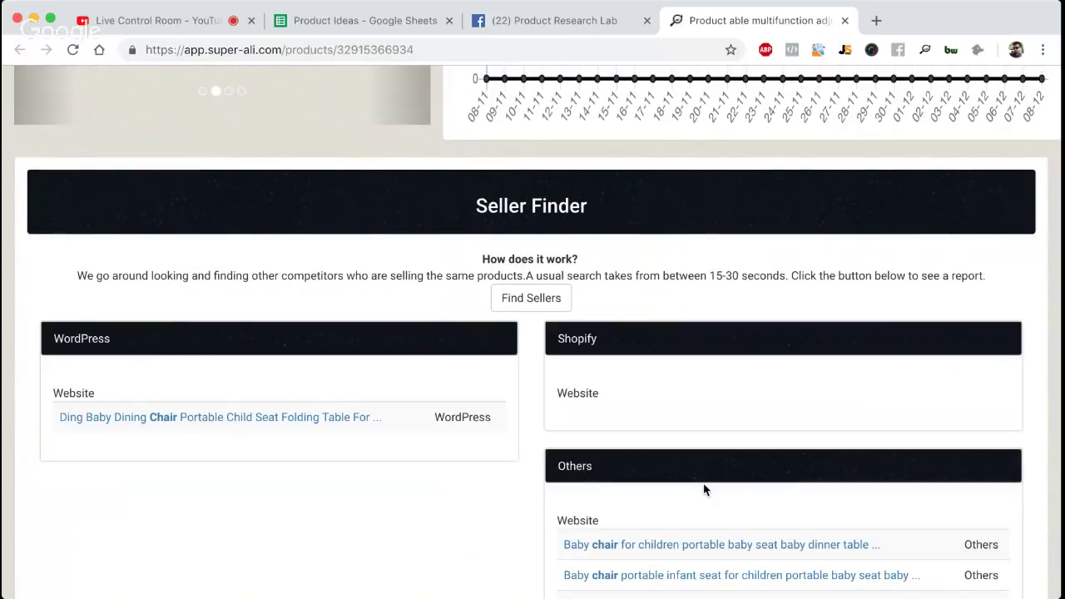
pyautogui.scroll(-1, 705, 490)
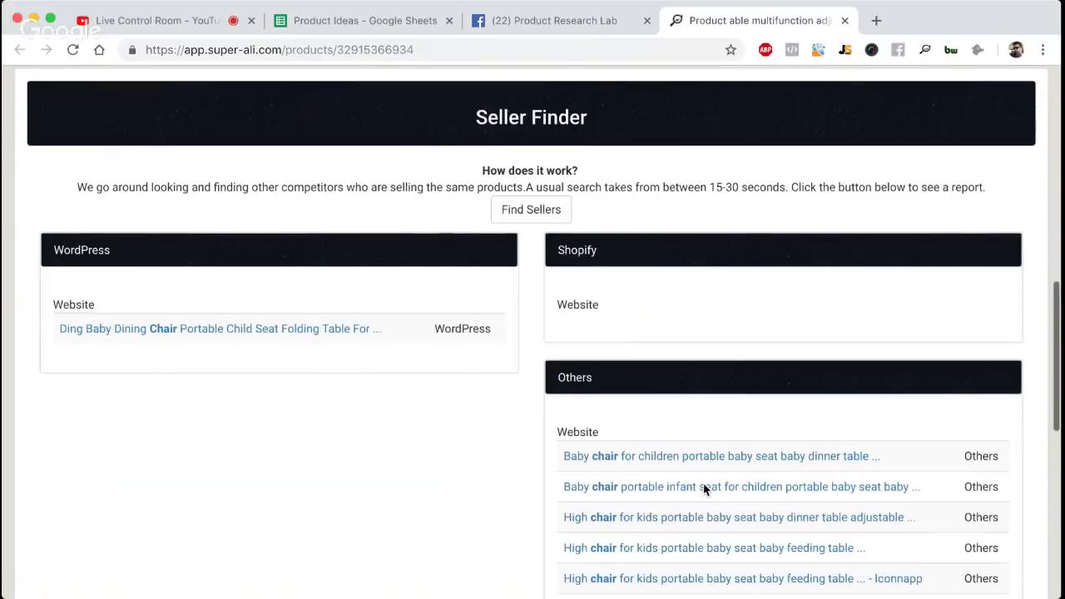
pyautogui.scroll(-7, 704, 489)
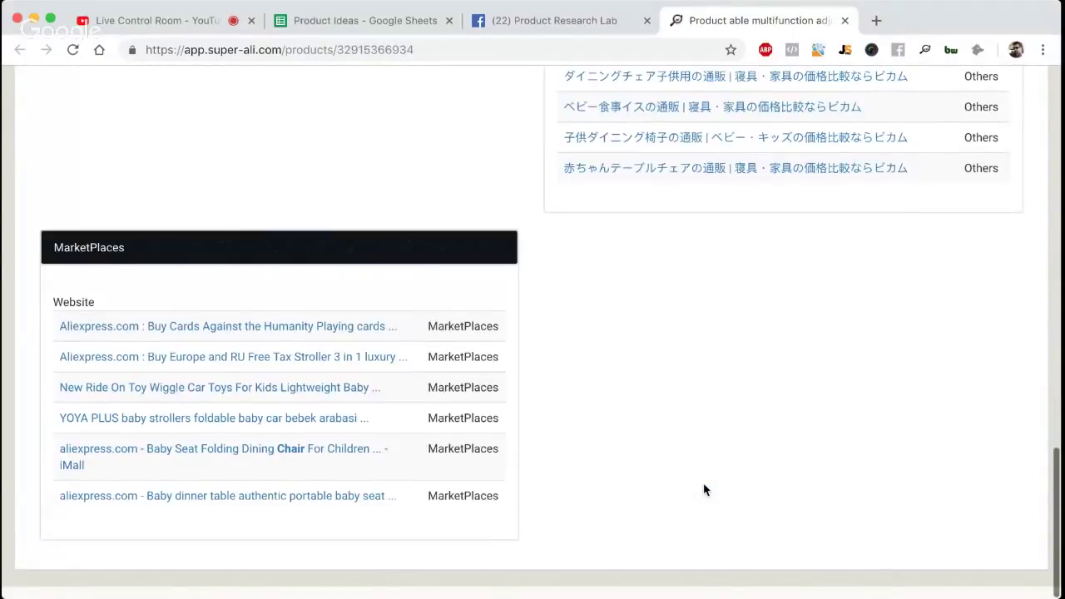
# Open the portable baby seat's AliExpress listing and review its images, price, colour options and shipping details
pyautogui.press('Home')
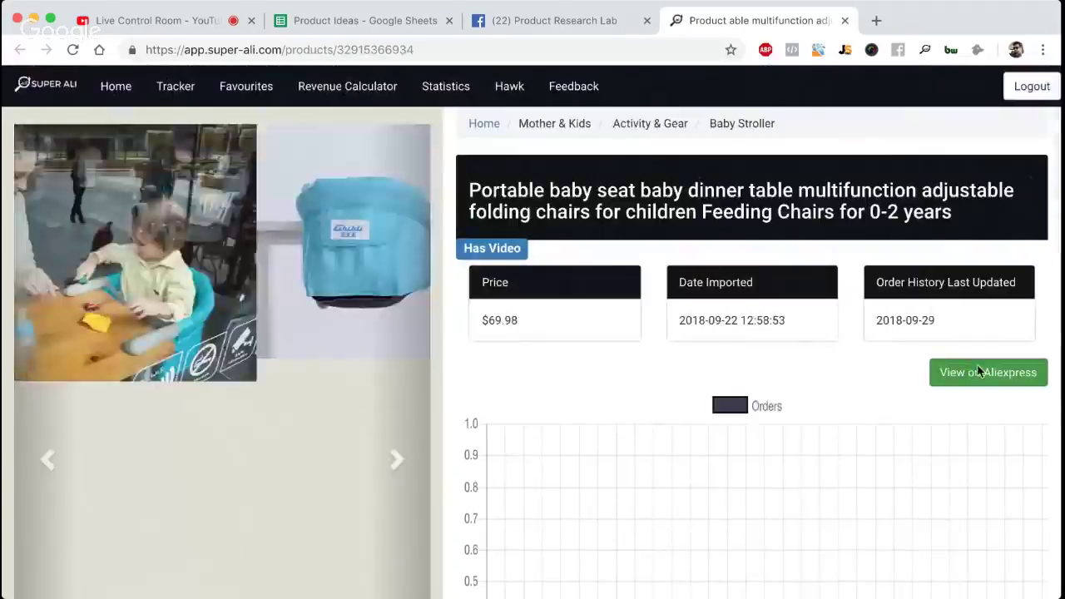
pyautogui.click(980, 372)
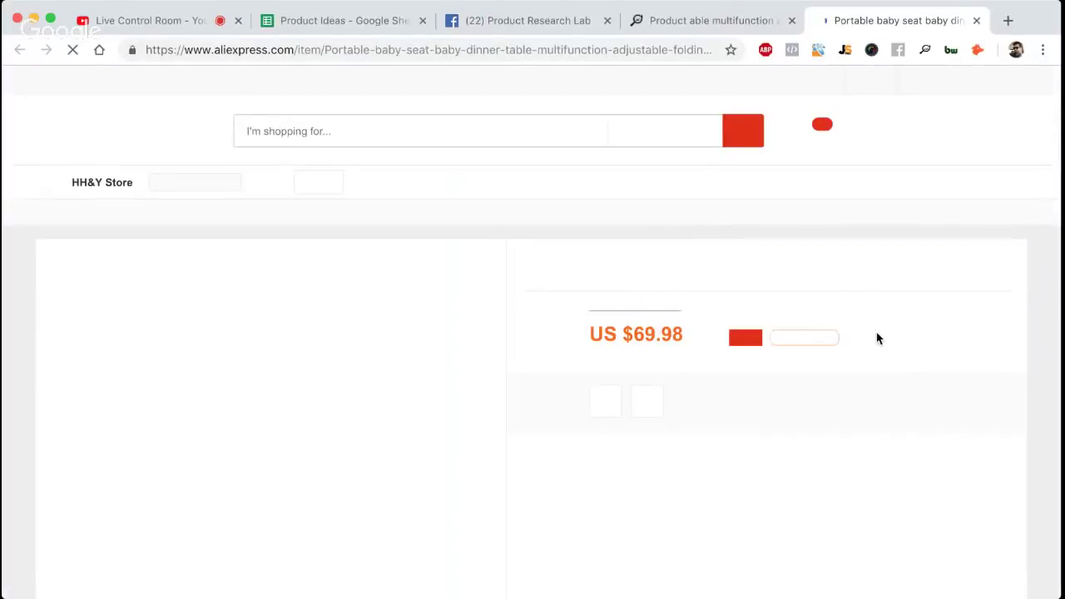
pyautogui.scroll(-1, 876, 308)
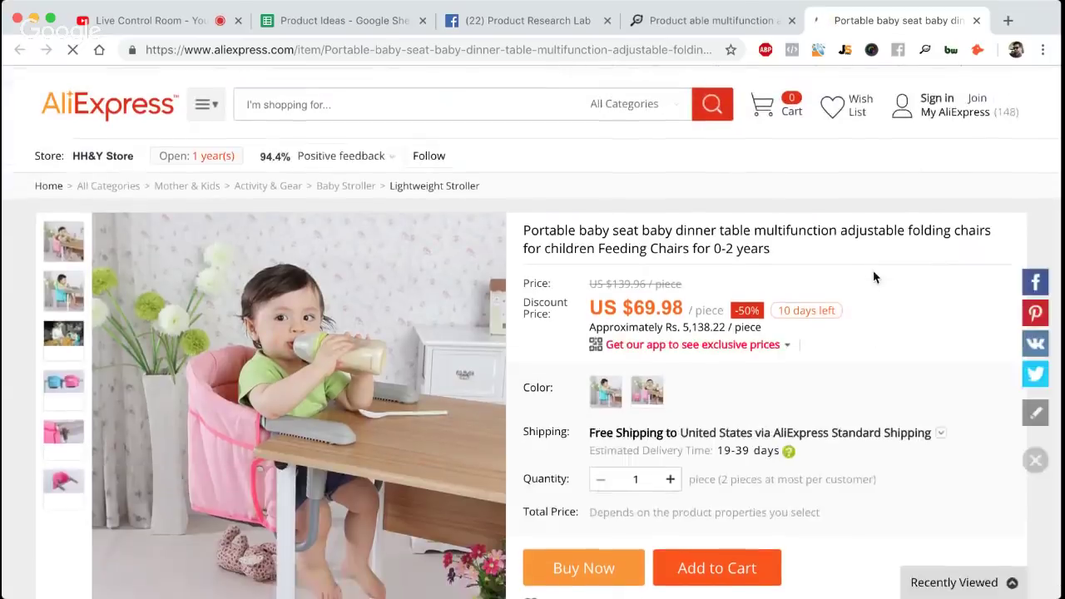
pyautogui.scroll(-1, 874, 277)
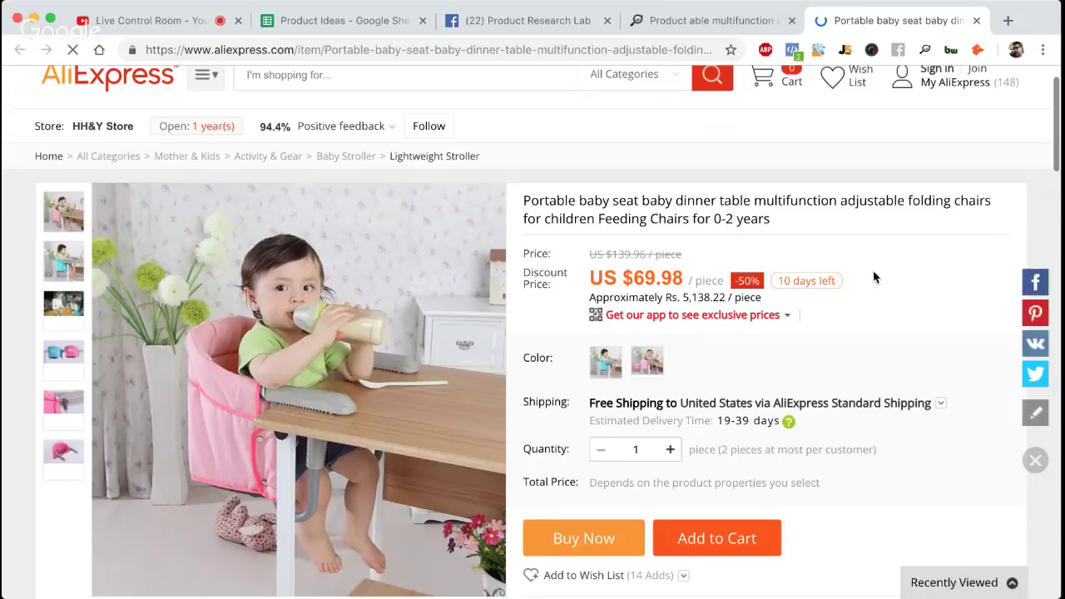
# Examine the portable baby seat listing's specifications, video section, pink and blue colour photos and sizing information
pyautogui.scroll(-2, 874, 277)
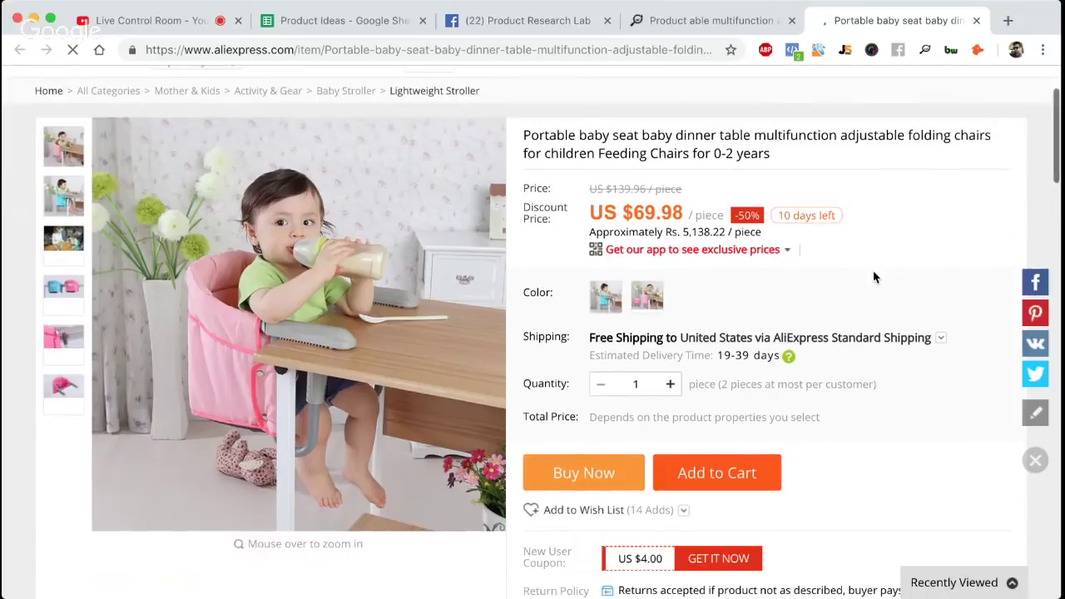
pyautogui.scroll(-3, 874, 277)
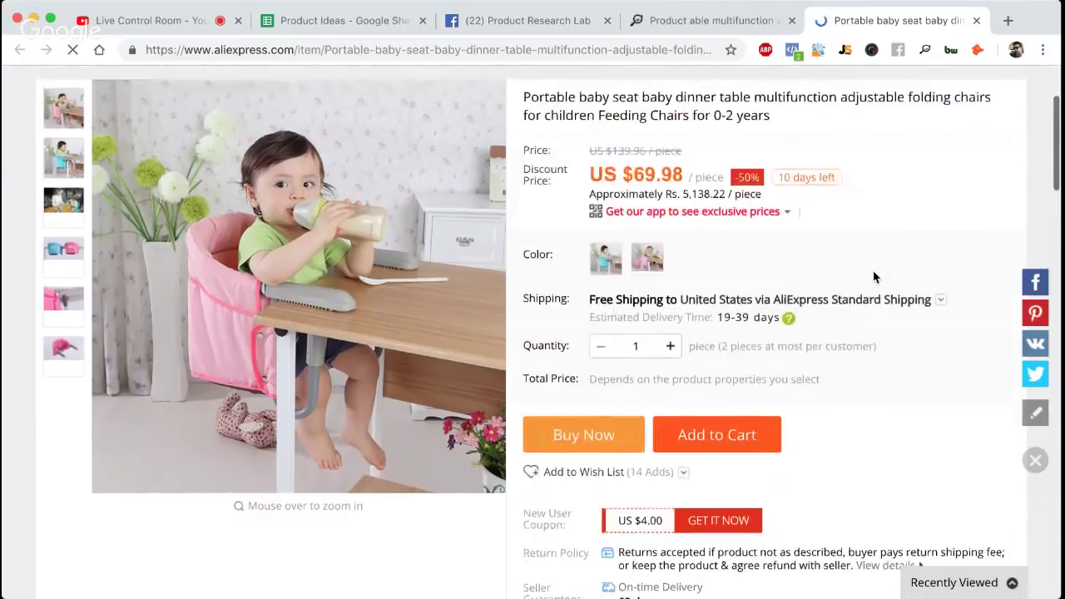
pyautogui.scroll(-10, 874, 277)
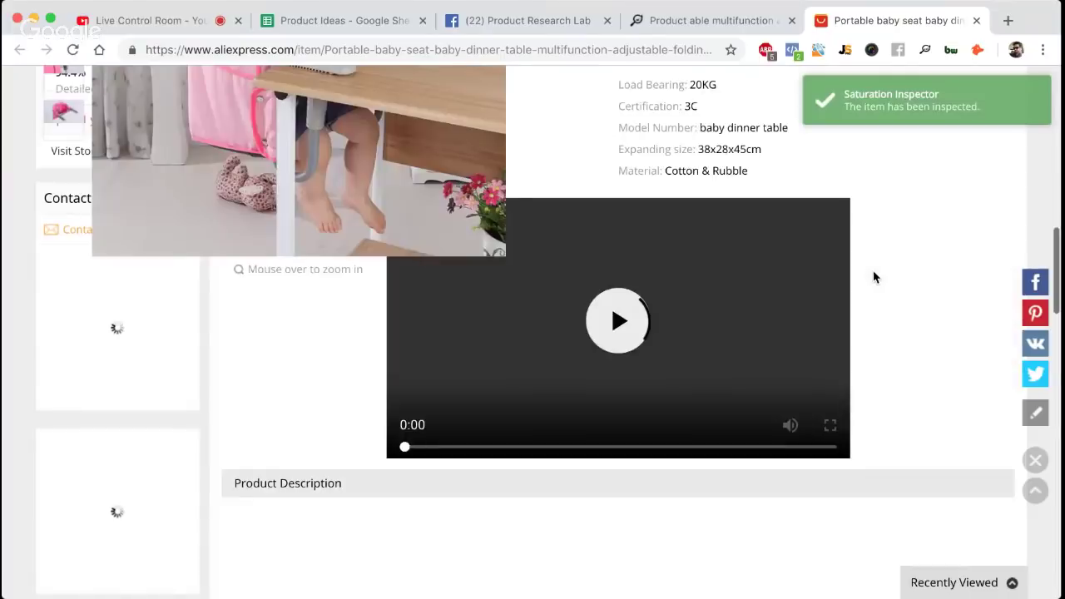
pyautogui.scroll(-8, 874, 277)
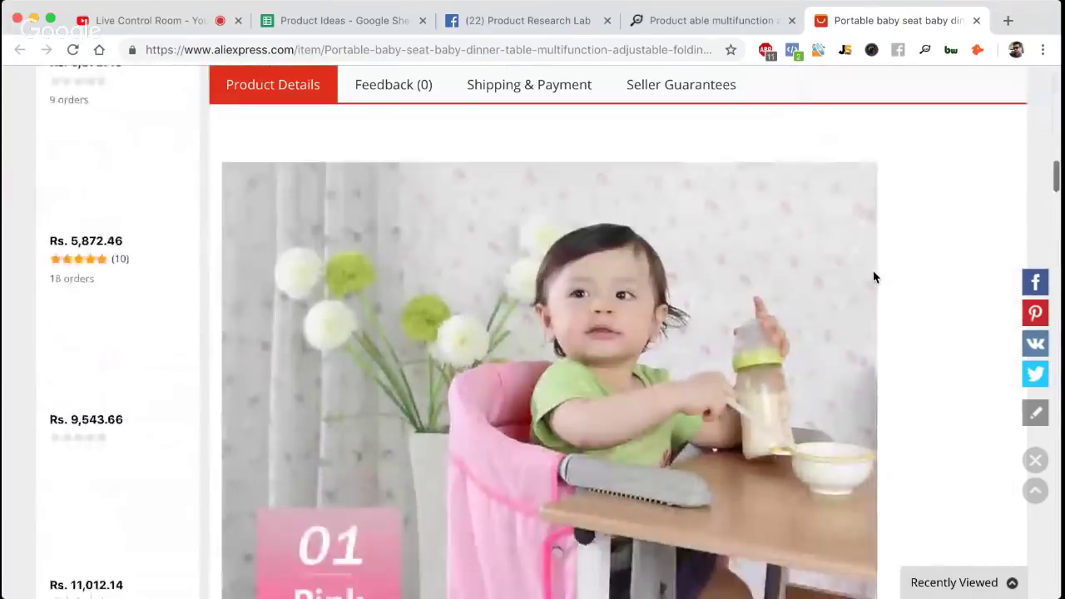
pyautogui.scroll(-2, 874, 277)
pyautogui.scroll(-5, 873, 271)
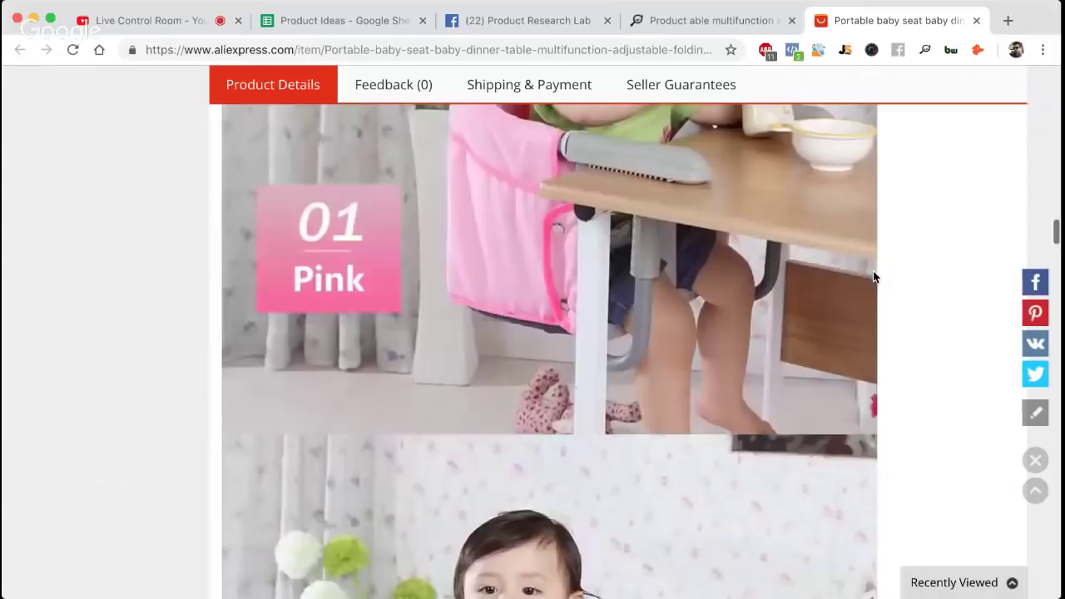
pyautogui.scroll(-3, 873, 271)
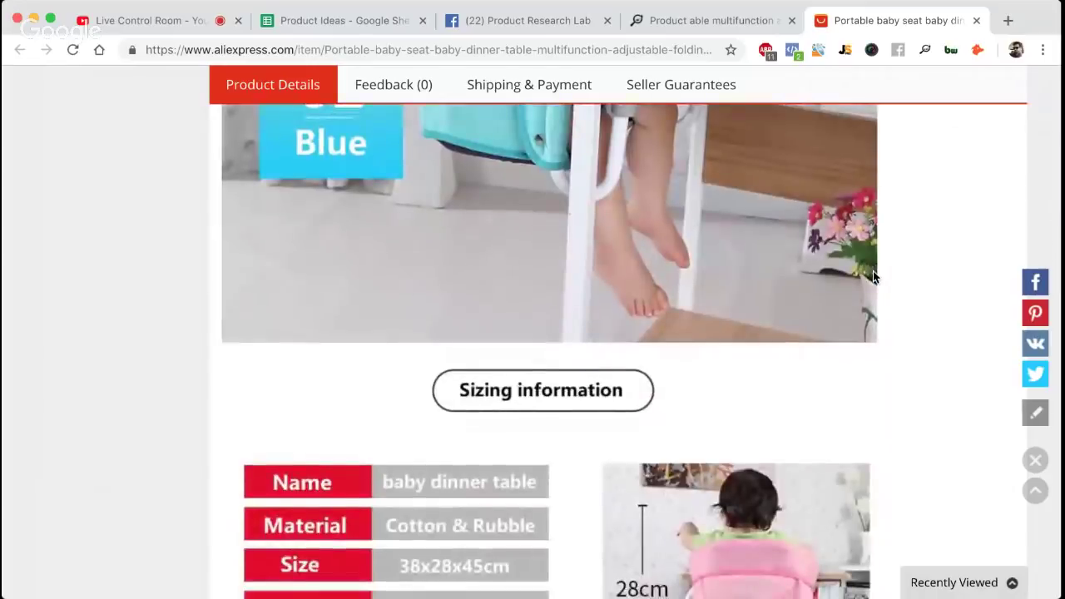
pyautogui.scroll(-2, 873, 272)
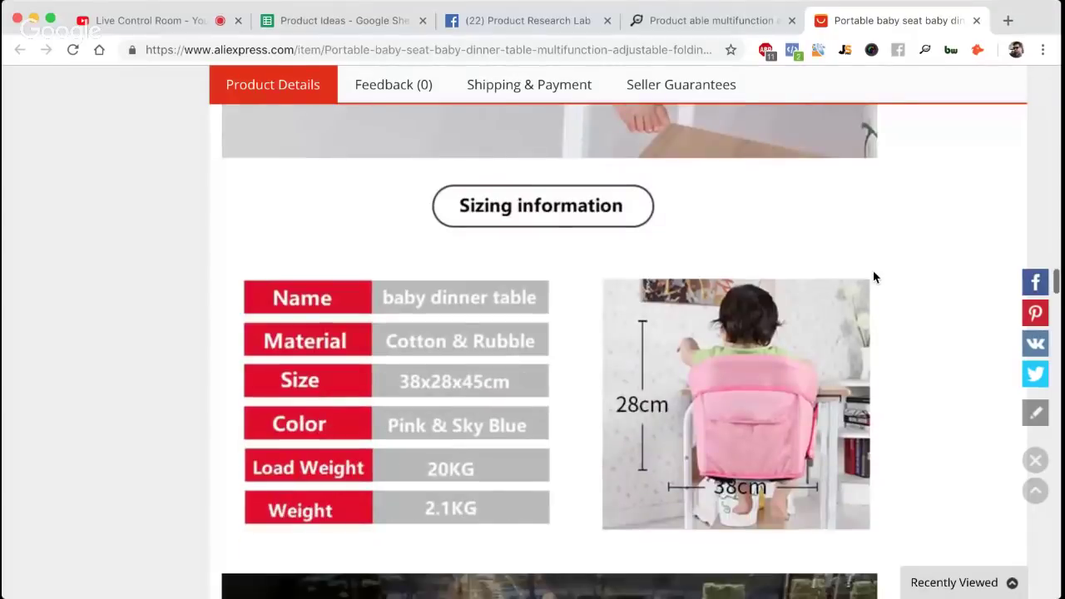
pyautogui.scroll(-1, 874, 277)
pyautogui.scroll(-1, 874, 277)
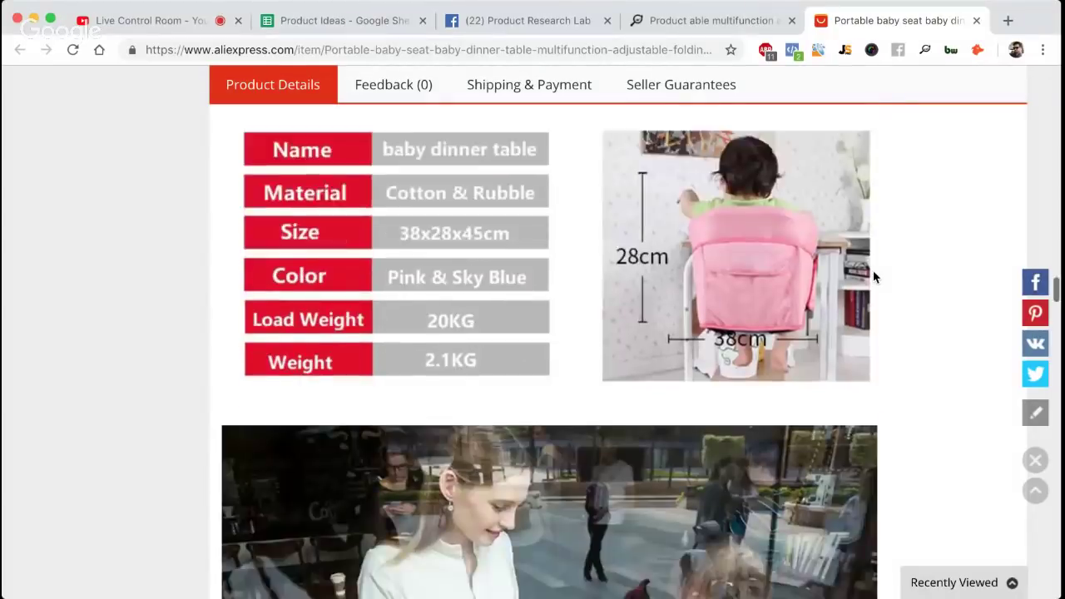
# Review the portable baby seat's lifestyle and close-up photos in the product description, including the restaurant scenes and table attachment
pyautogui.scroll(-2, 874, 277)
pyautogui.scroll(-1, 874, 277)
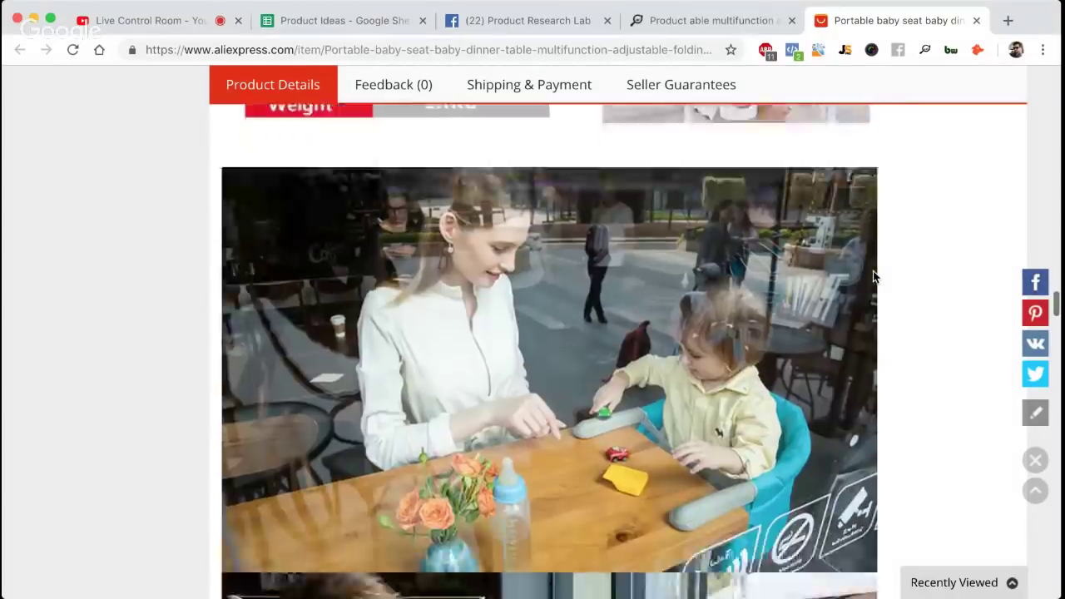
pyautogui.scroll(-1, 874, 278)
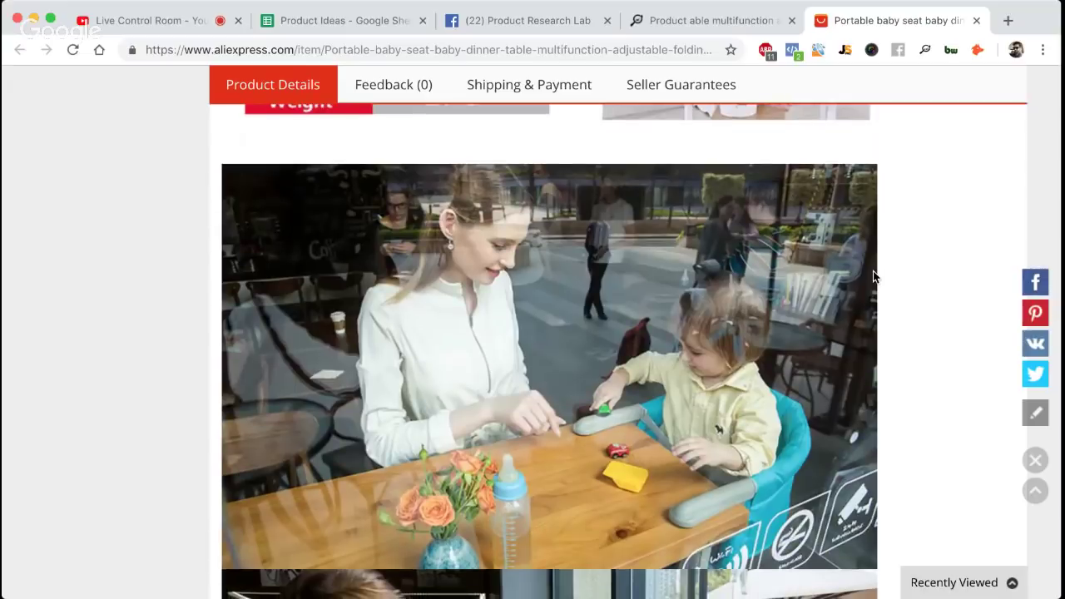
pyautogui.scroll(-1, 874, 277)
pyautogui.scroll(-5, 874, 278)
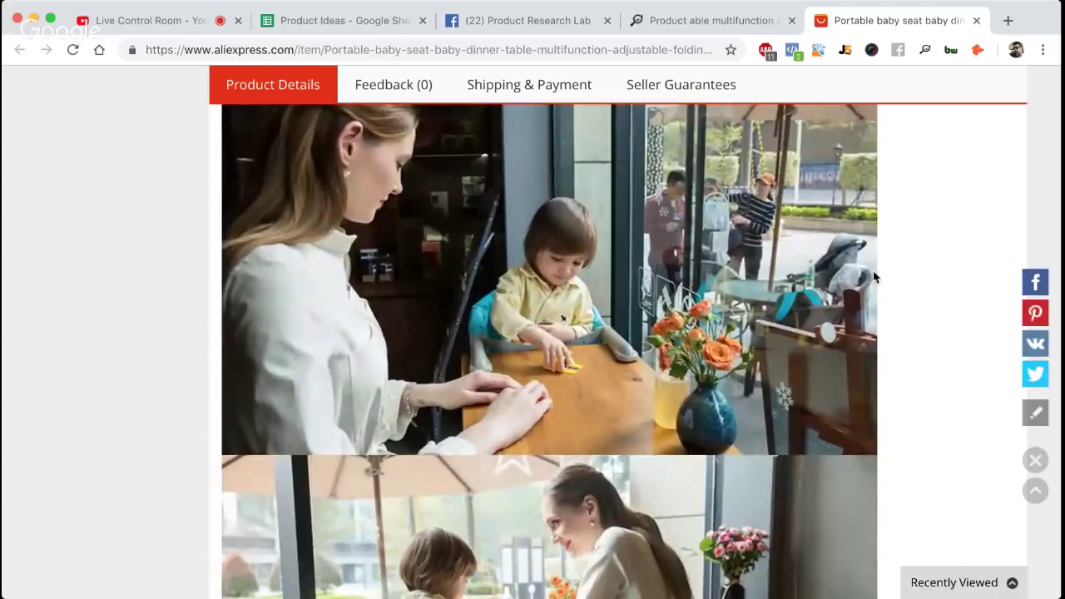
pyautogui.scroll(2, 709, 224)
pyautogui.scroll(1, 715, 226)
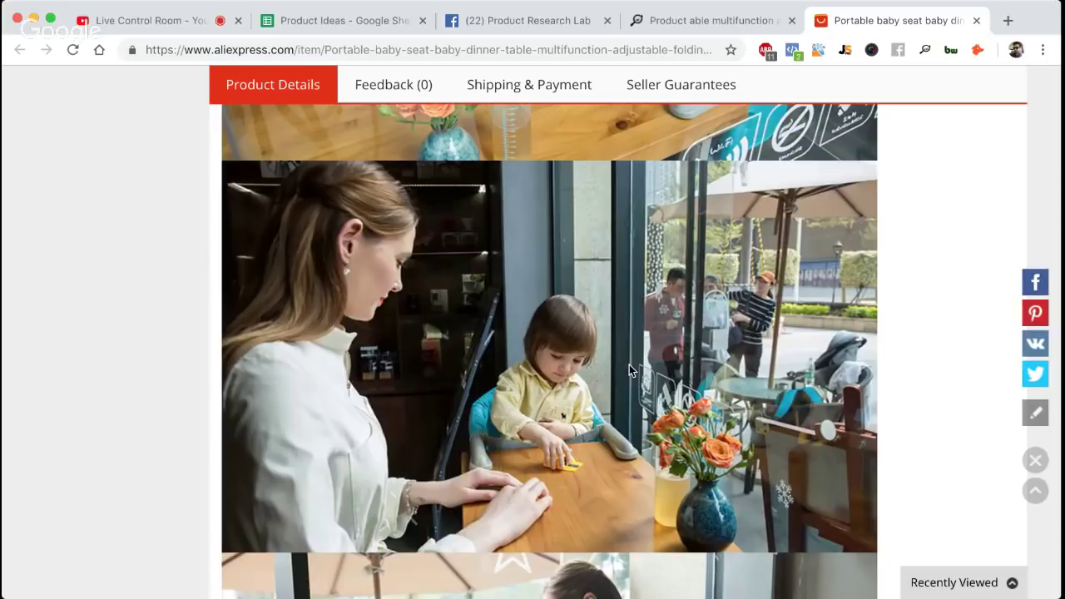
pyautogui.scroll(-2, 629, 364)
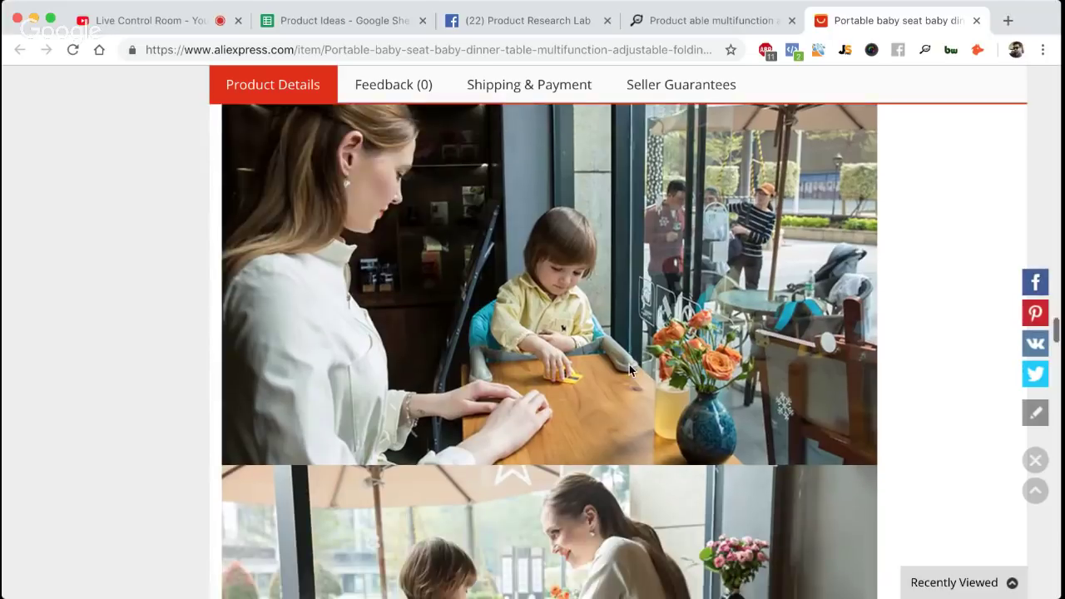
pyautogui.scroll(-4, 629, 371)
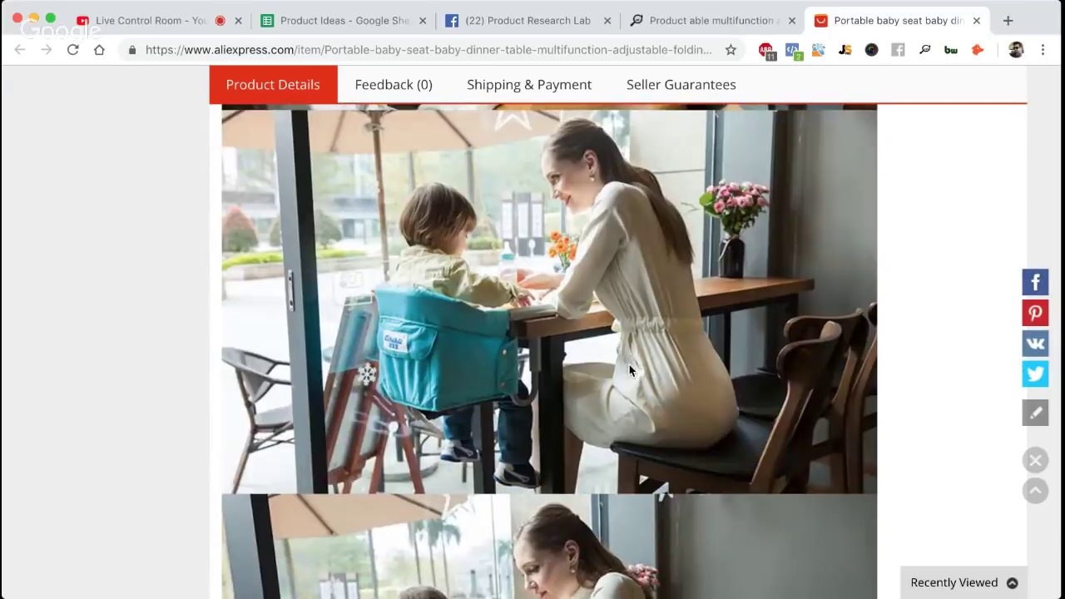
pyautogui.scroll(-10, 629, 370)
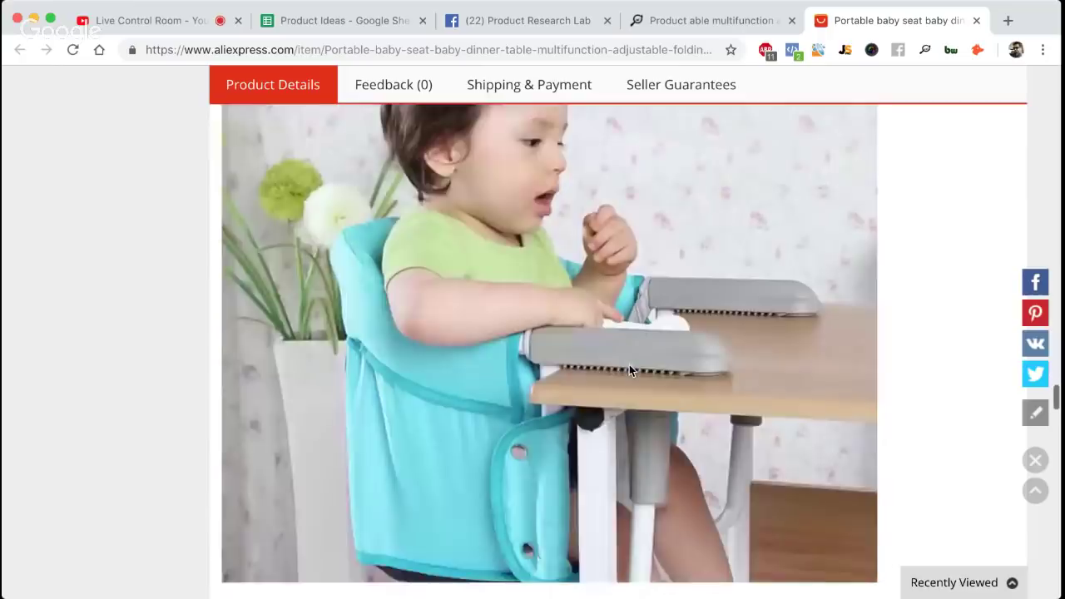
pyautogui.scroll(-3, 629, 370)
pyautogui.scroll(-10, 629, 371)
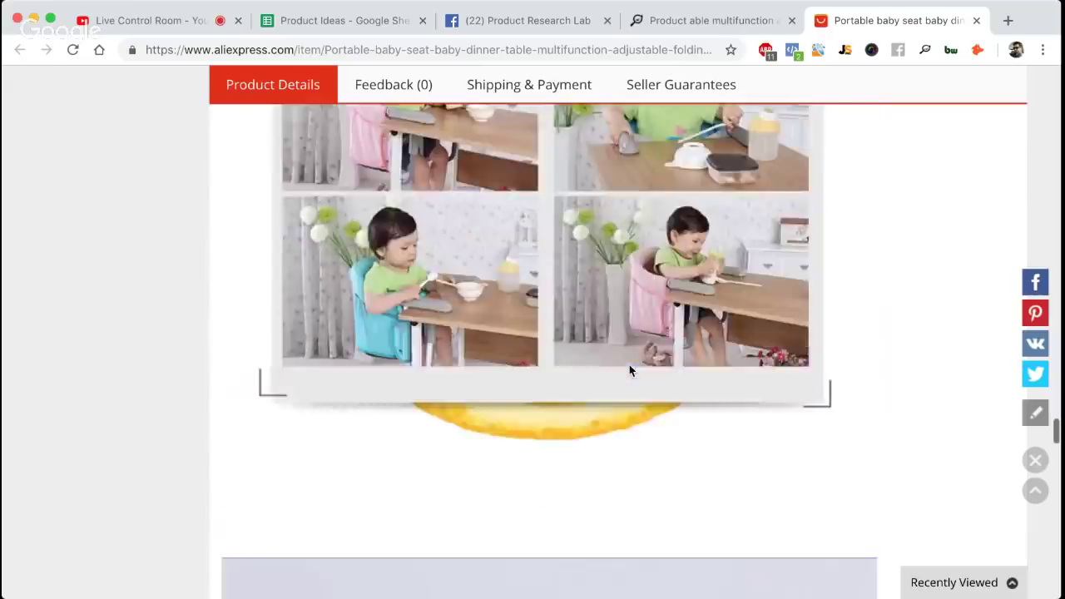
pyautogui.scroll(-13, 630, 371)
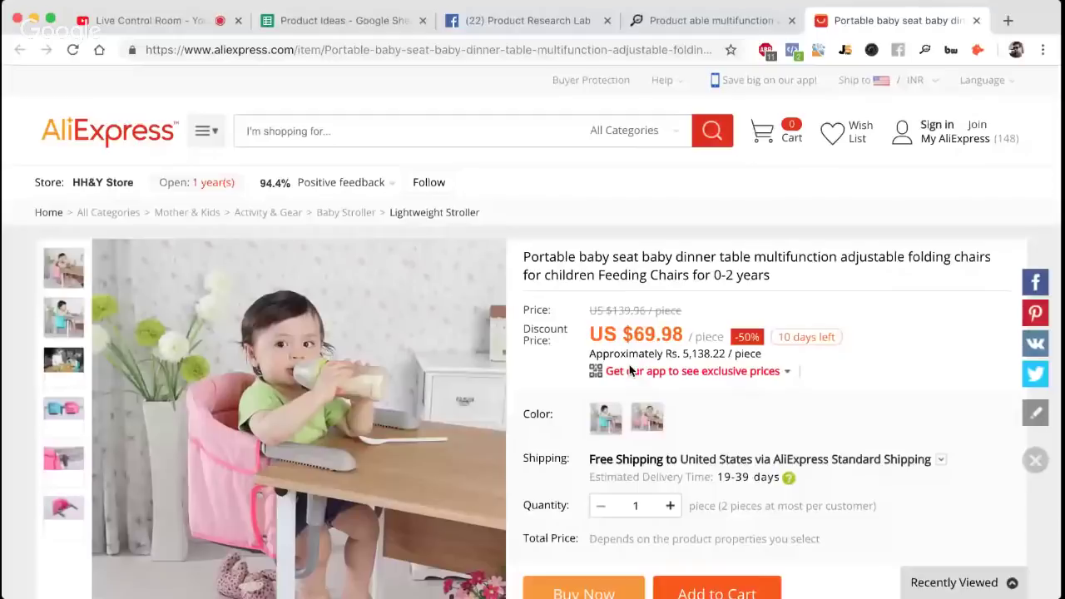
# Copy the portable baby seat's AliExpress address and link it to the Source cell E3 in the Product Ideas sheet
pyautogui.moveTo(631, 370)
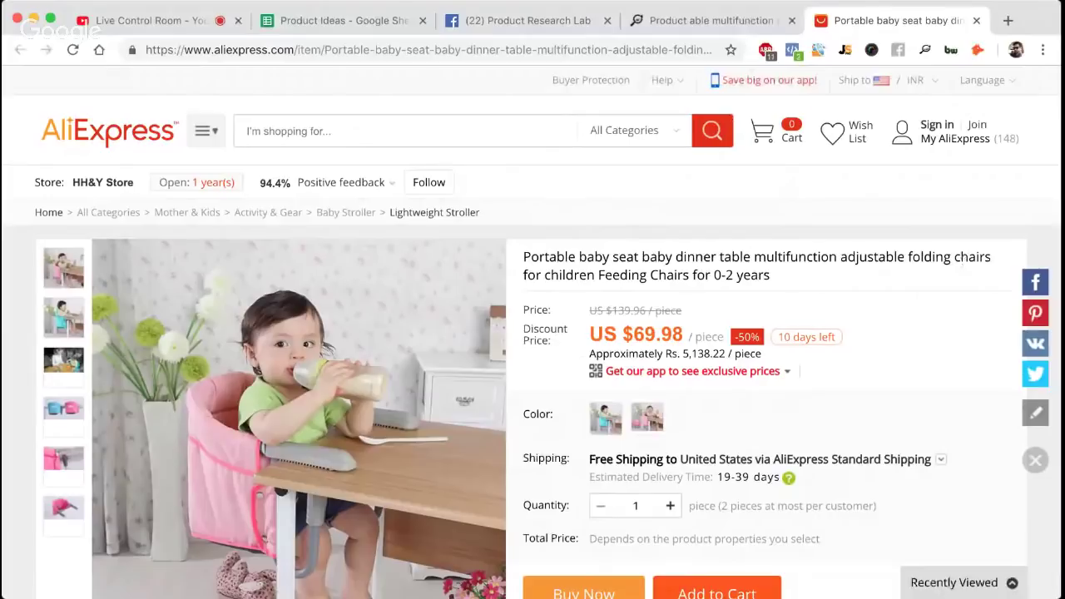
pyautogui.press('super+l')
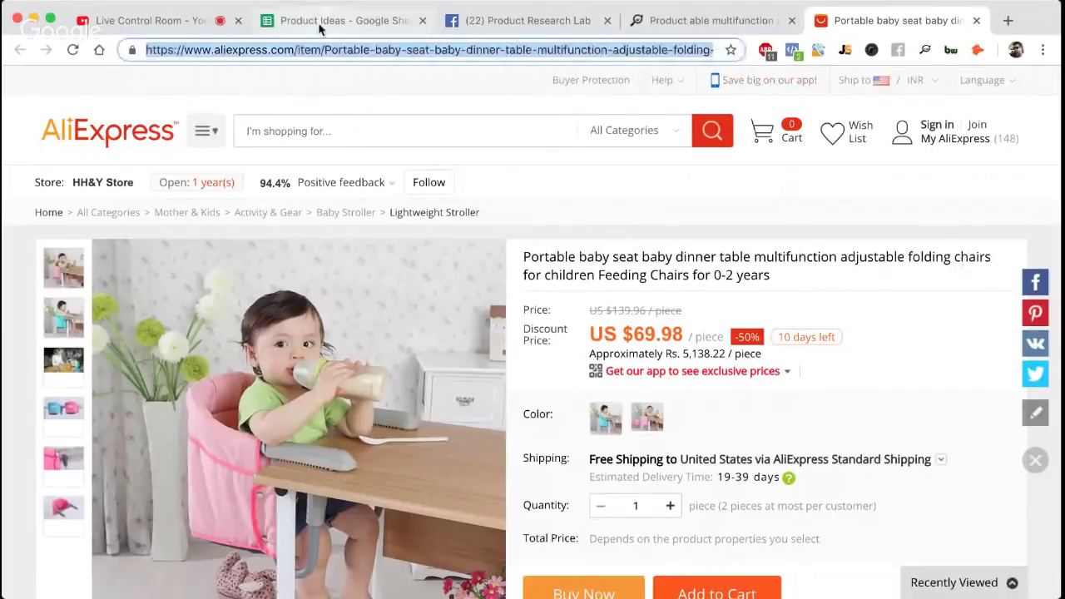
pyautogui.click(320, 23)
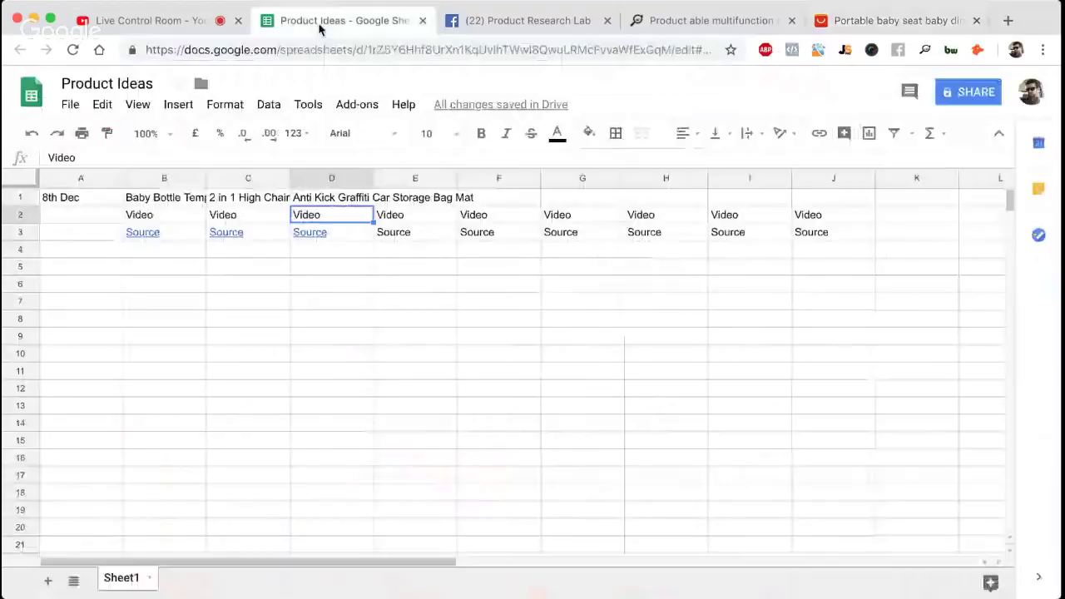
pyautogui.press('Right')
pyautogui.press('Down')
pyautogui.hotkey('ctrl', 'v')
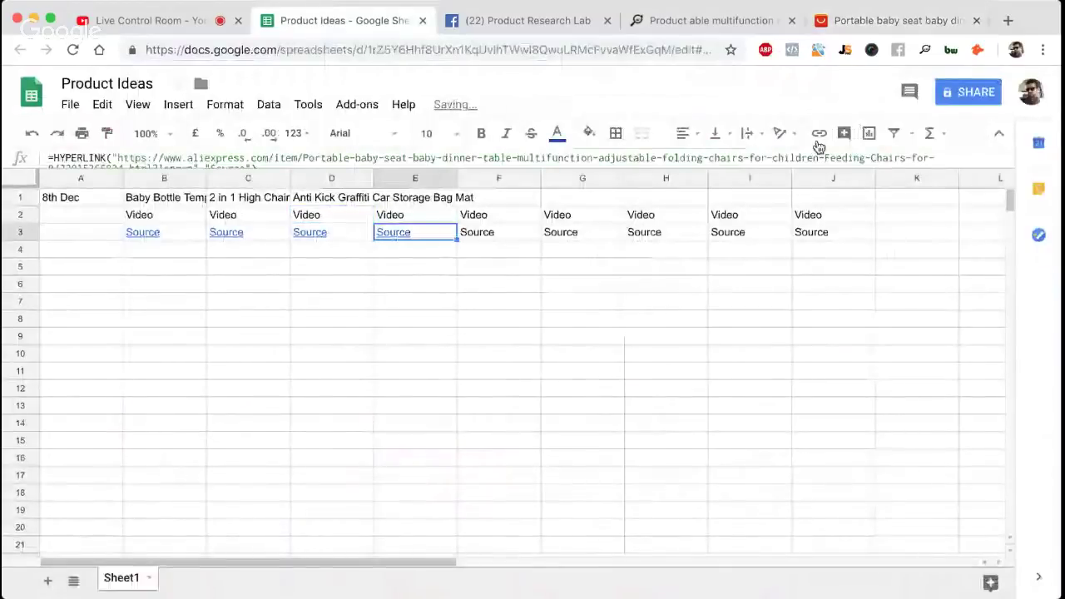
# Enter the product title "Folding Baby Dining Table Chair" in cell E1 of the Product Ideas sheet
pyautogui.click(427, 198)
pyautogui.write('Fold')
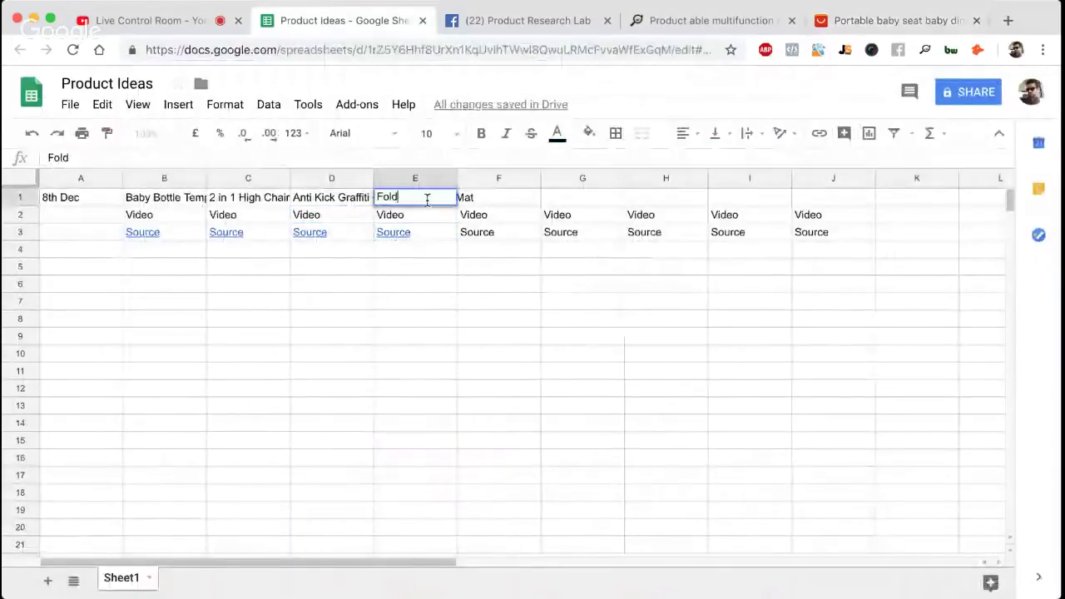
pyautogui.write('ing Baby Dini')
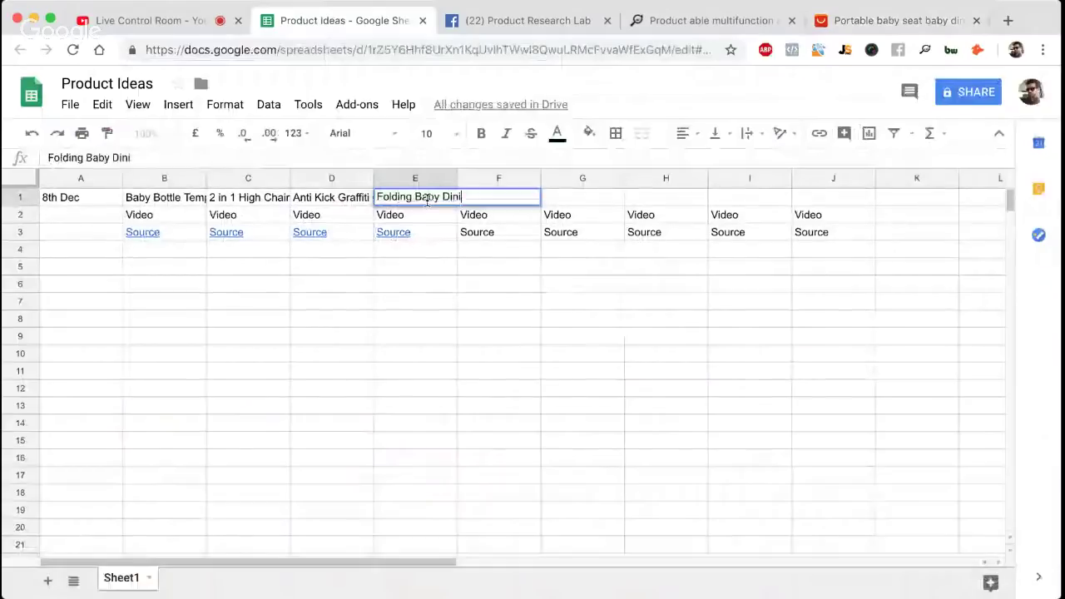
pyautogui.write('ng Table Chair')
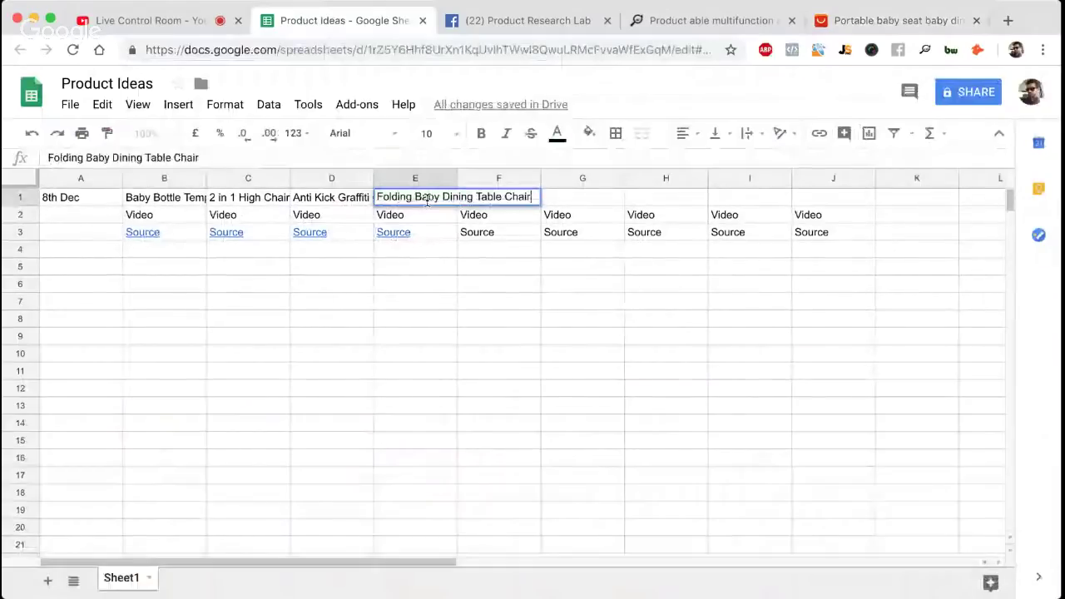
pyautogui.press('Return')
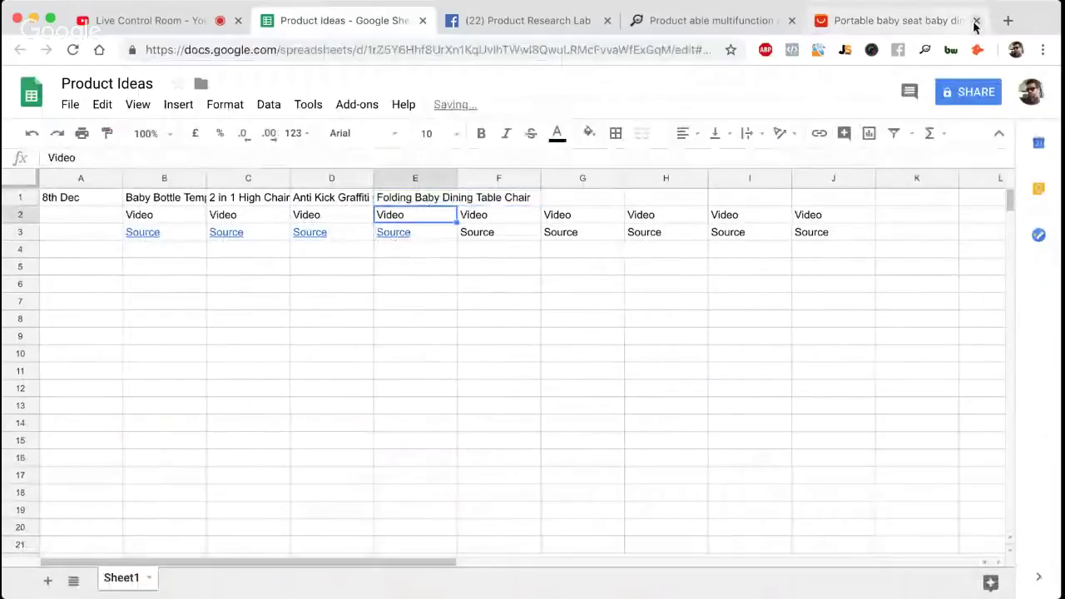
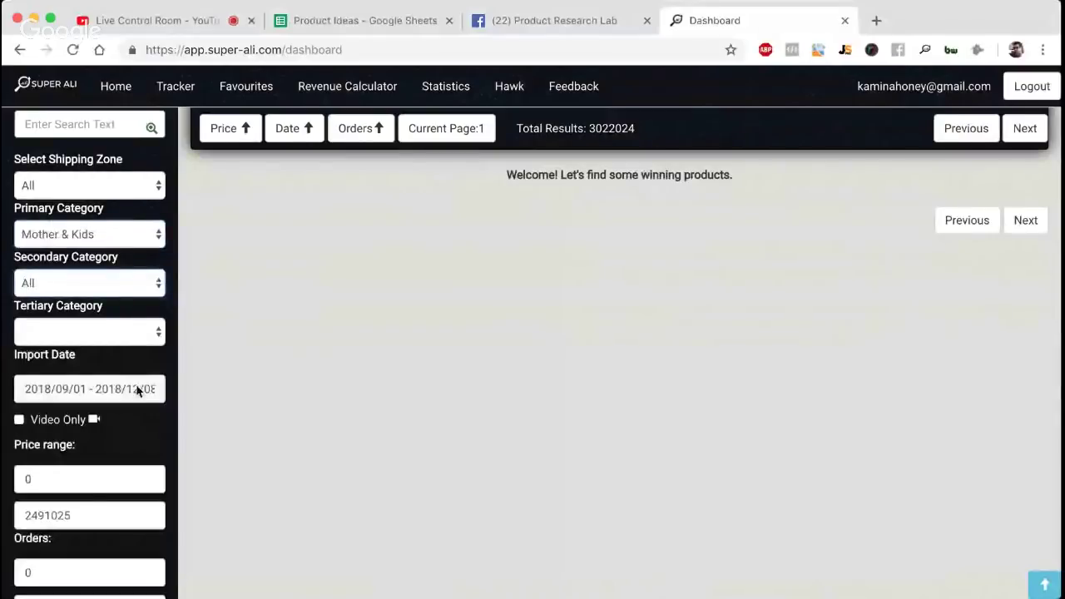
# Filter the Mother & Kids products to Activity & Gear, Strollers Accessories, with video only, and run the analysis
pyautogui.click(143, 314)
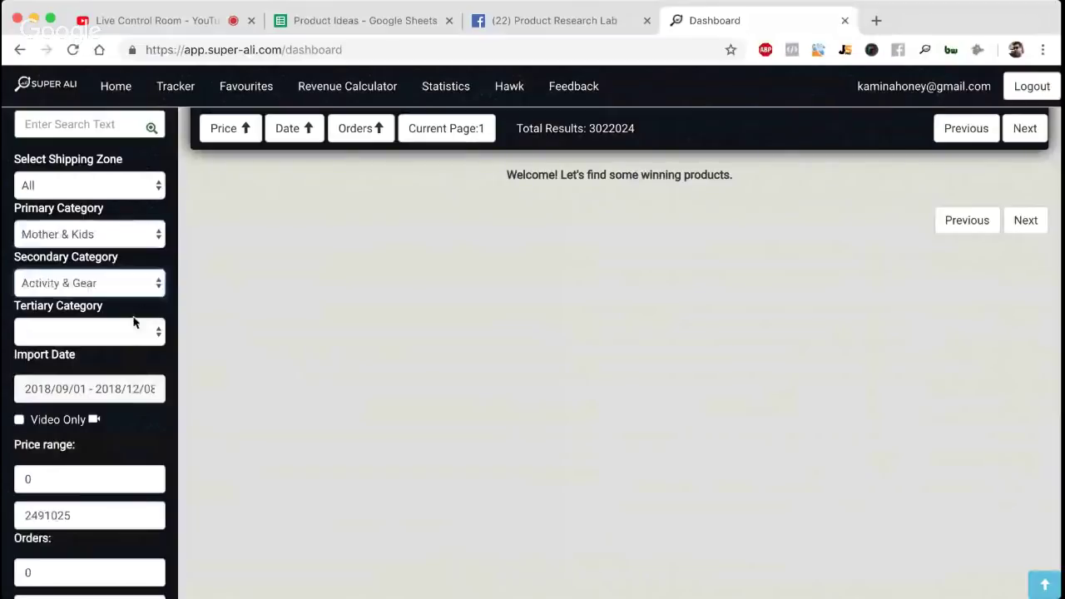
pyautogui.click(149, 513)
pyautogui.click(70, 423)
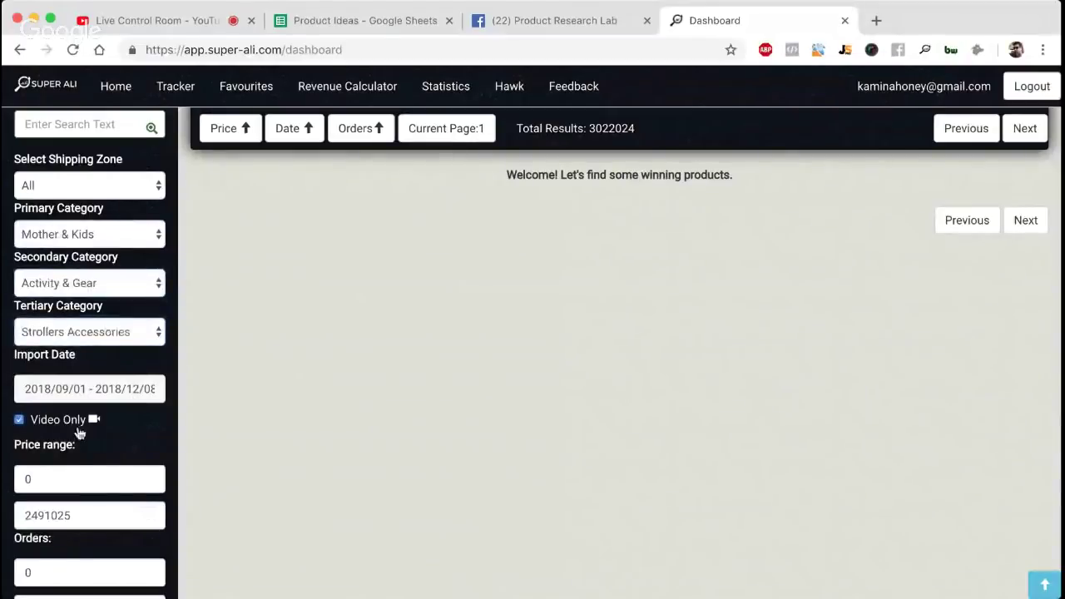
pyautogui.scroll(-2, 152, 447)
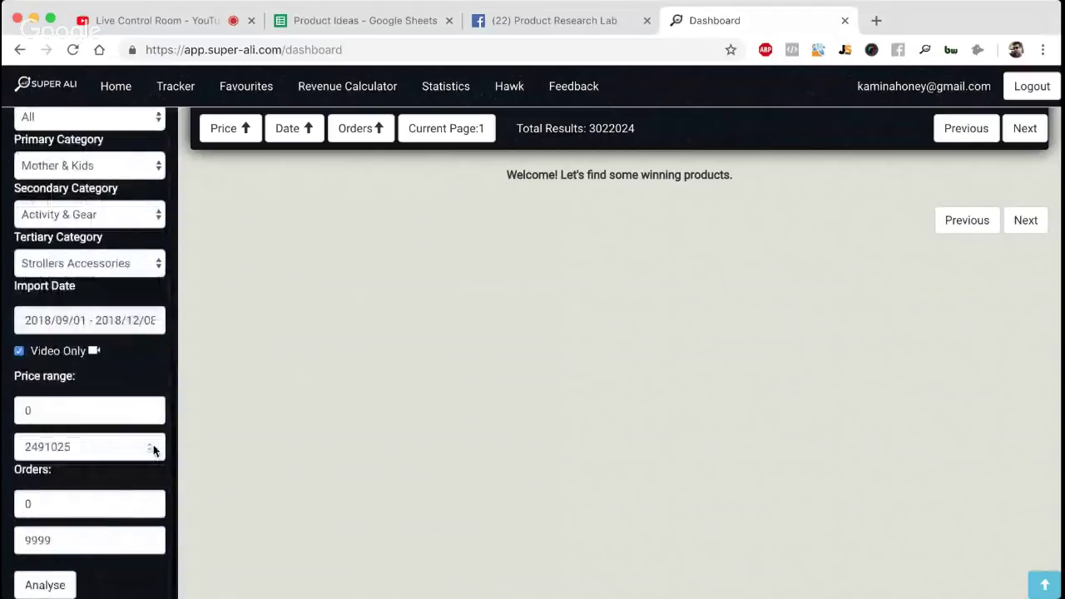
pyautogui.click(45, 585)
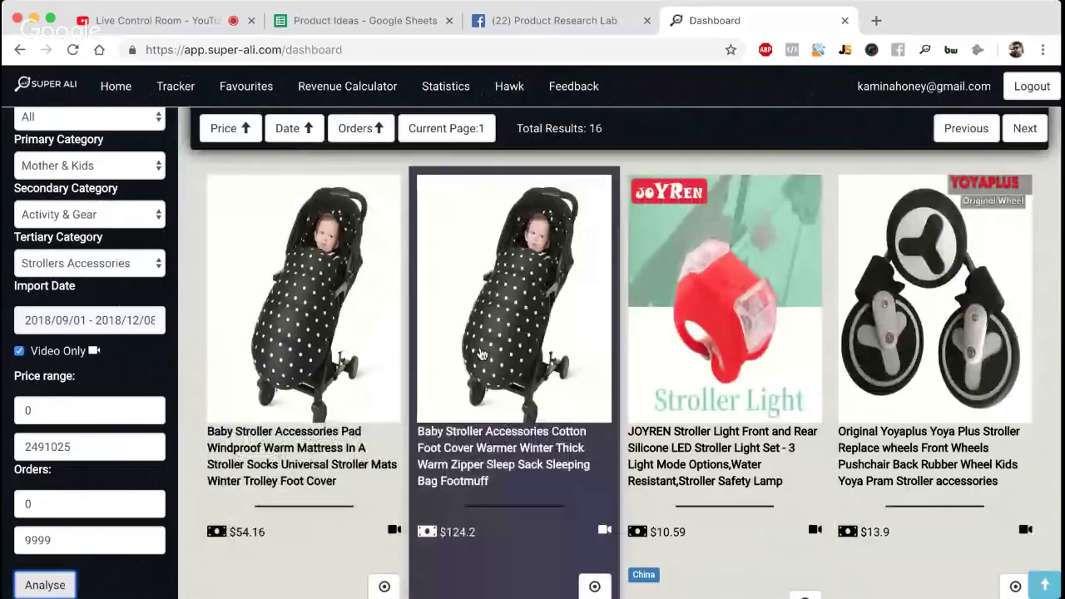
# Open the JOYREN stroller light's product page in a new tab and browse the remaining Strollers Accessories results
pyautogui.scroll(-1, 481, 355)
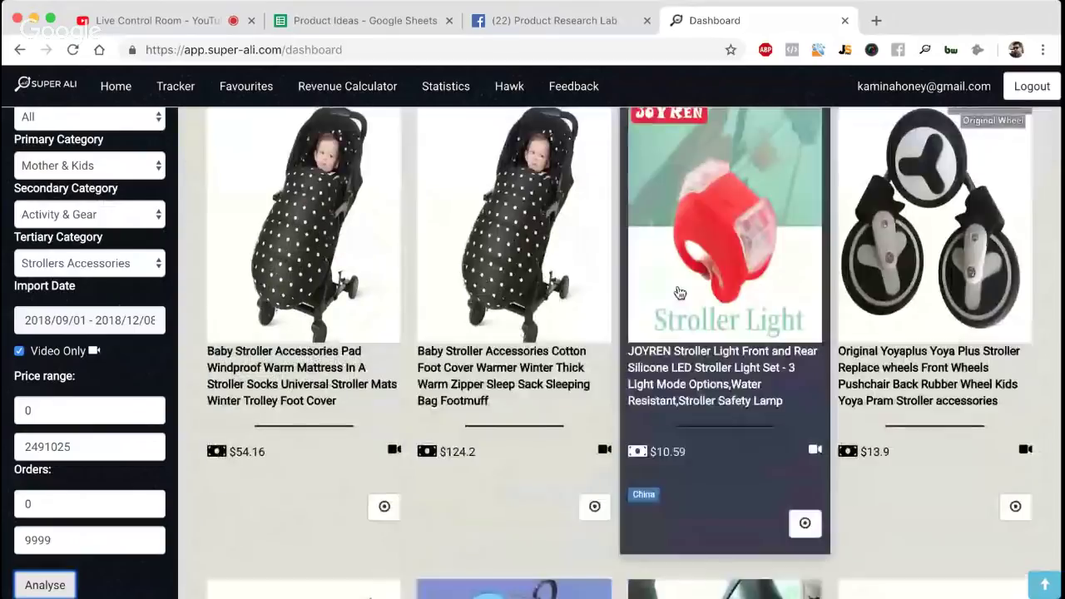
pyautogui.middleClick(680, 293)
pyautogui.scroll(-3, 655, 276)
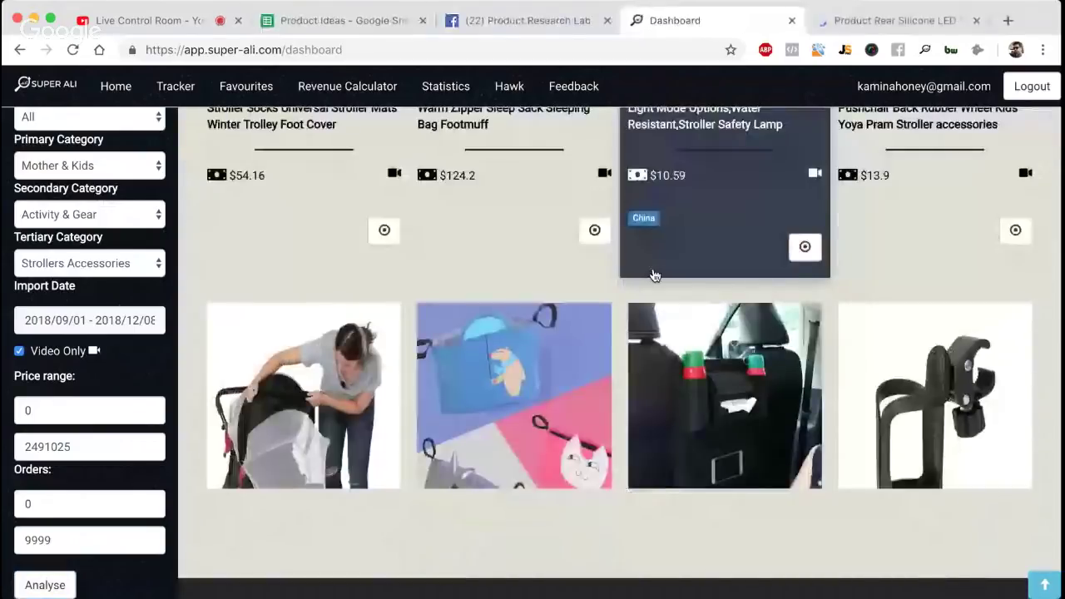
pyautogui.scroll(-8, 655, 275)
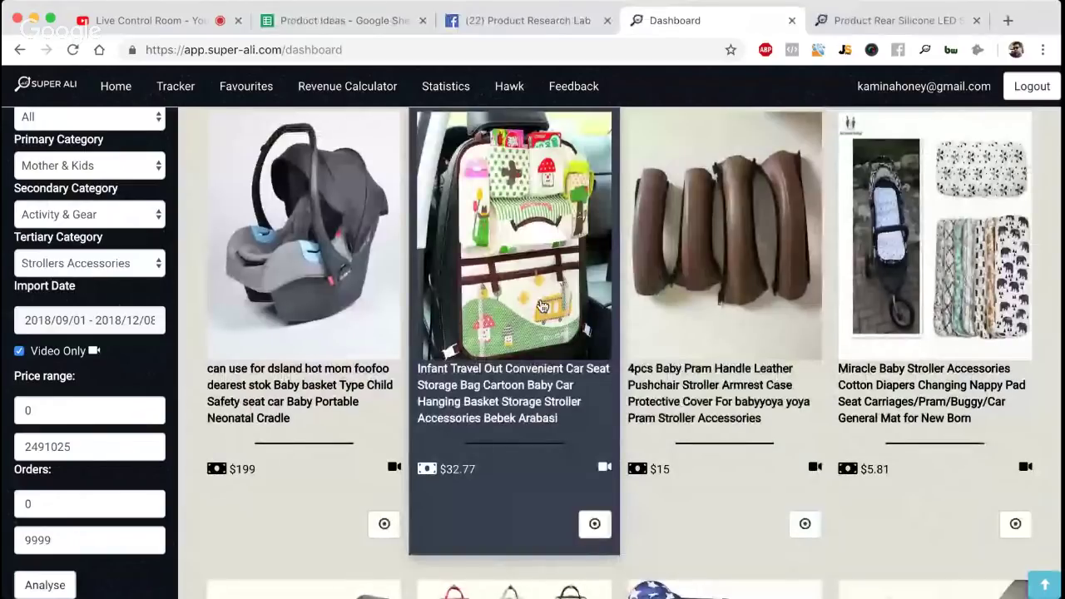
pyautogui.scroll(-1, 542, 306)
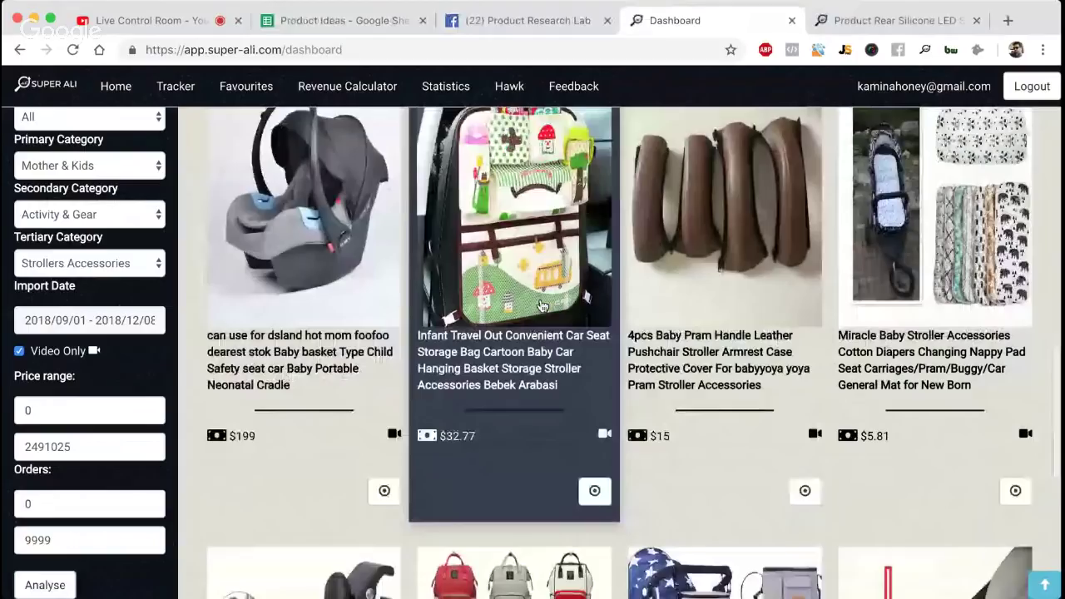
pyautogui.scroll(-5, 542, 306)
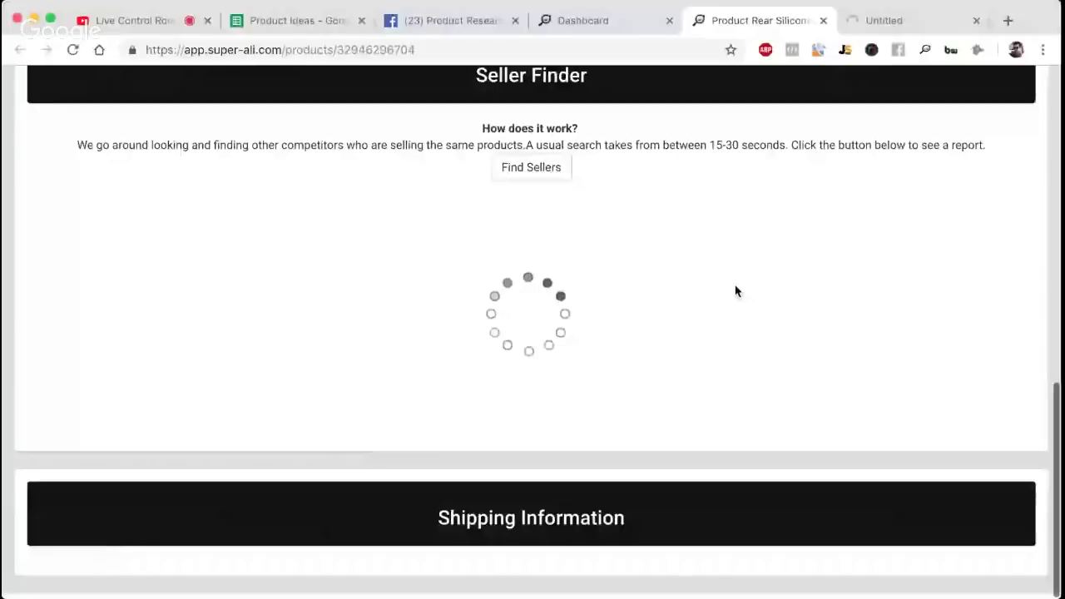
# Review the Seller Finder report on the JOYREN stroller light's Super Ali product page
pyautogui.click(453, 20)
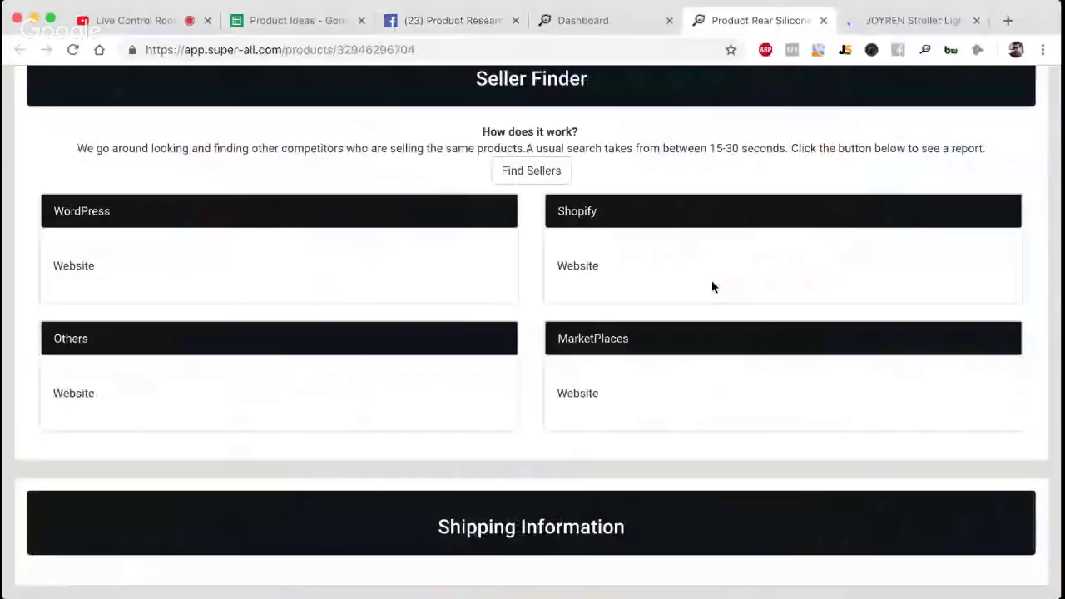
pyautogui.scroll(-1, 713, 288)
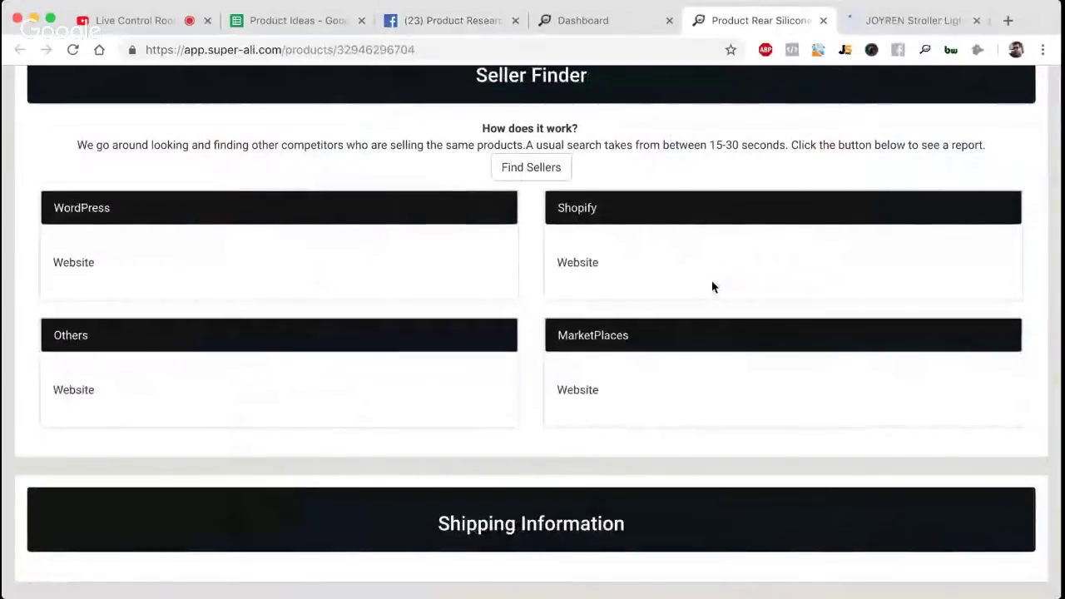
pyautogui.scroll(3, 713, 287)
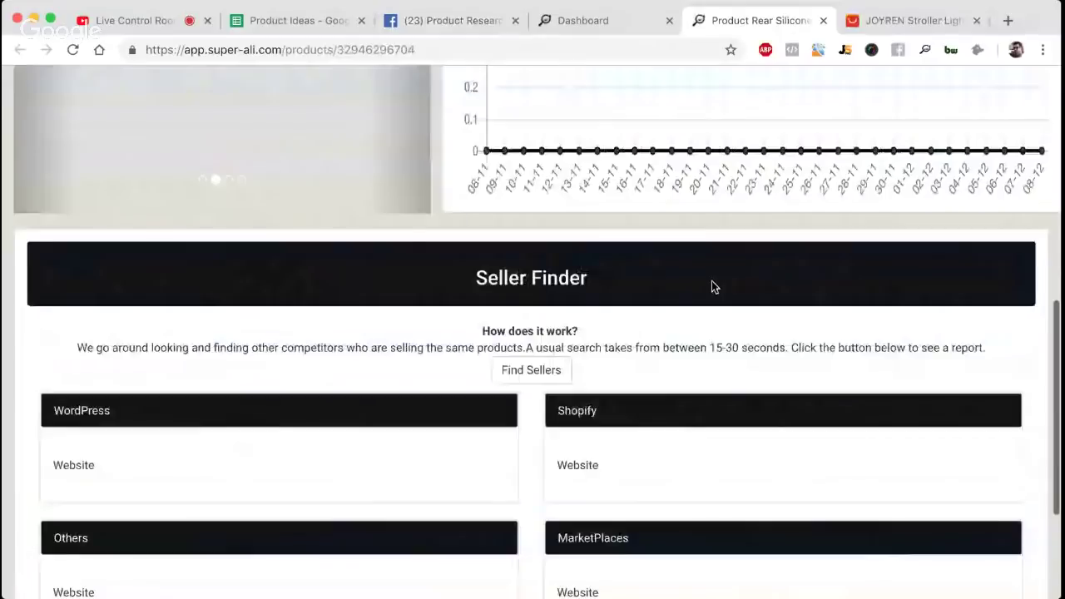
pyautogui.scroll(7, 713, 287)
# Examine the JOYREN stroller light's AliExpress listing, including its item specifics, description images and packaging details
pyautogui.click(889, 28)
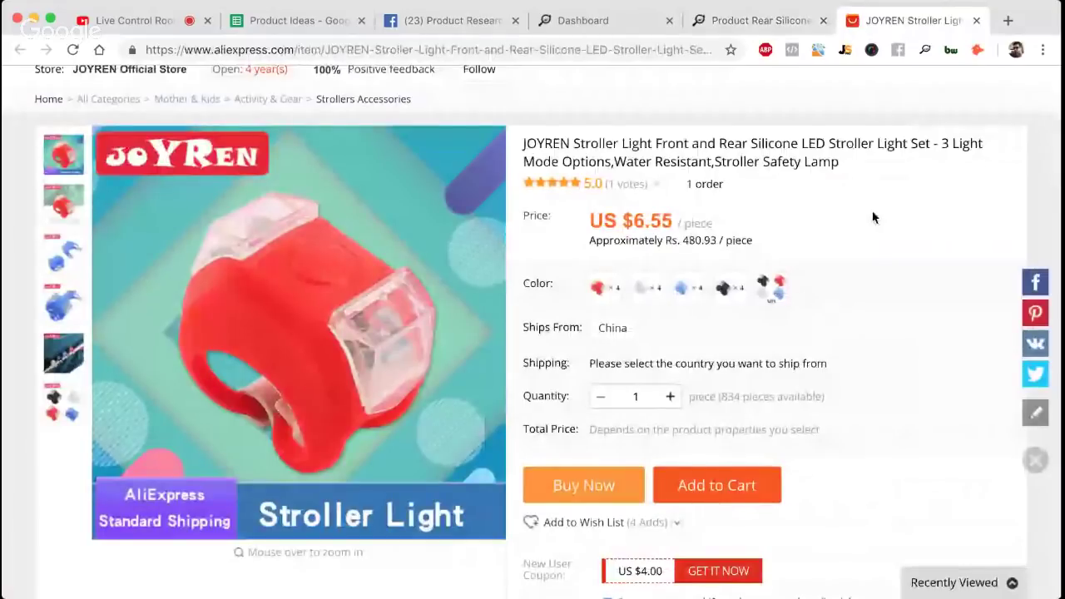
pyautogui.scroll(-5, 542, 218)
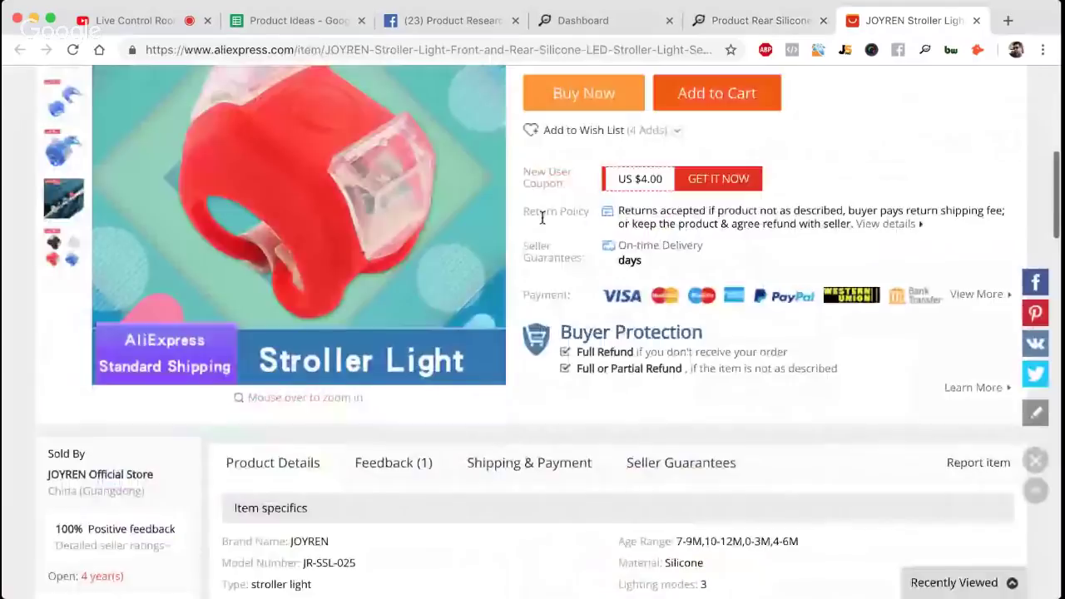
pyautogui.scroll(-8, 308, 189)
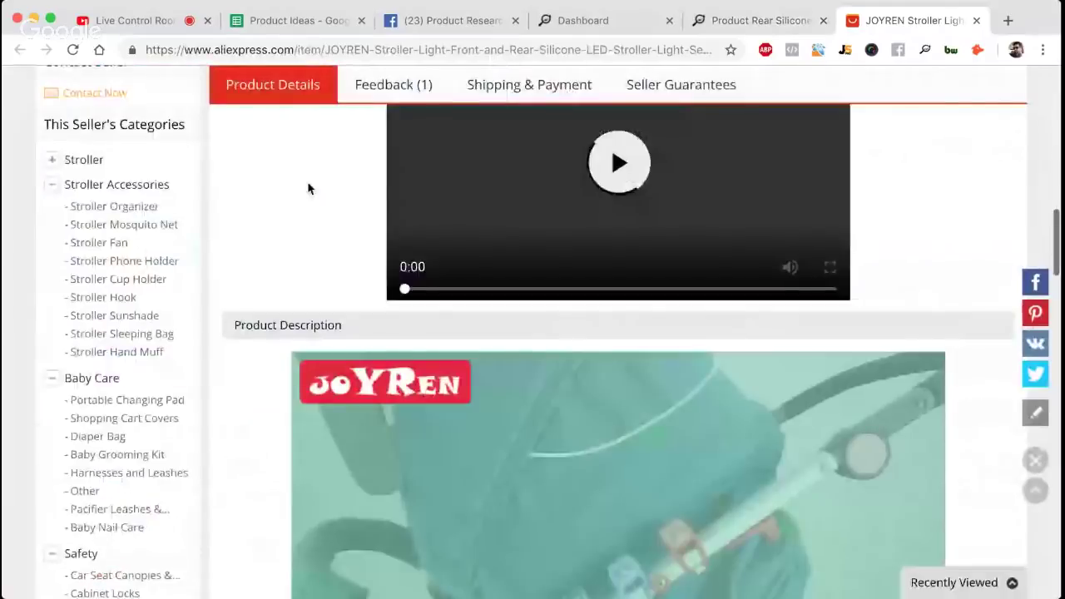
pyautogui.scroll(-10, 418, 434)
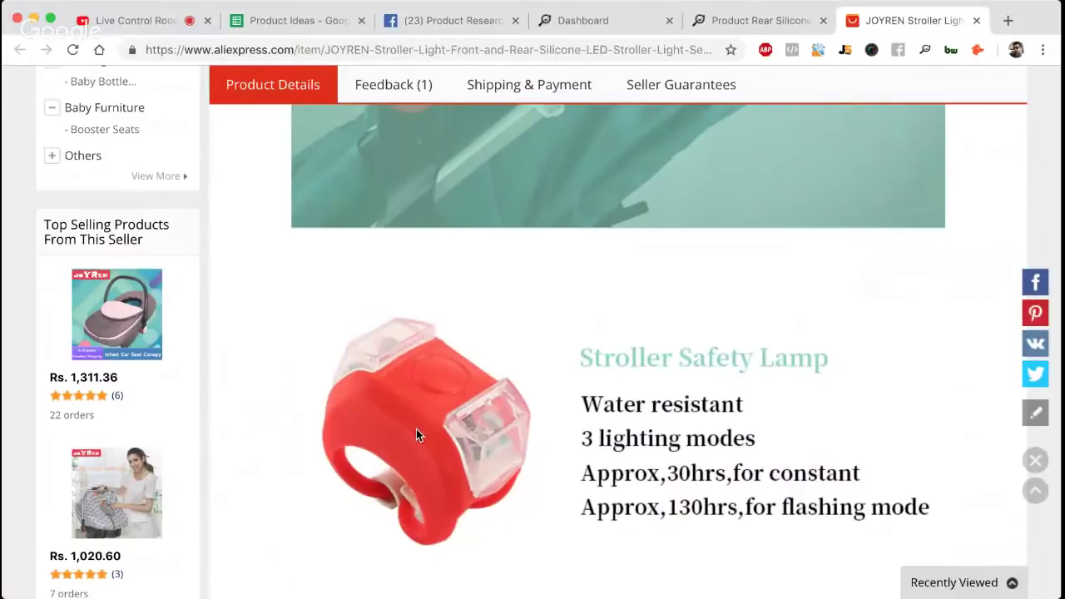
pyautogui.scroll(-1, 418, 435)
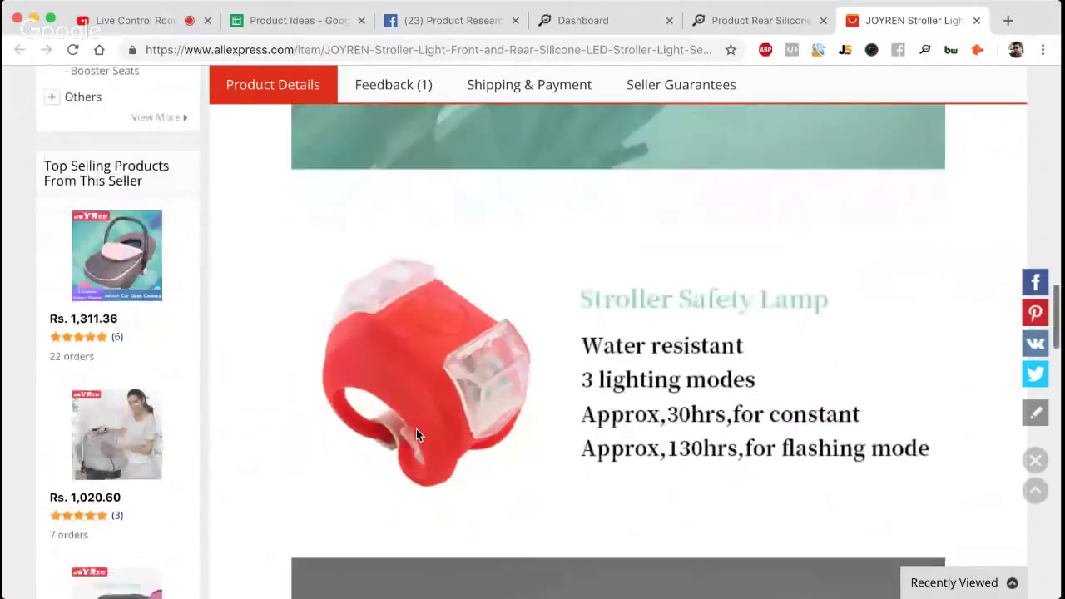
pyautogui.scroll(-4, 417, 435)
pyautogui.scroll(-3, 417, 434)
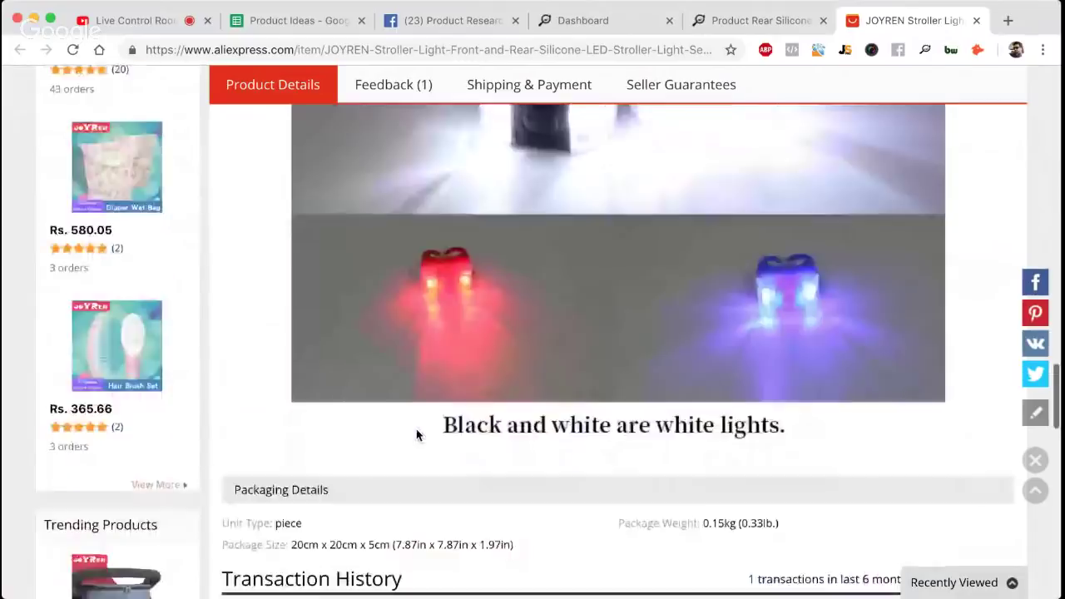
# Return to the product details of the stroller light listing and briefly preview its product video
pyautogui.scroll(4, 417, 435)
pyautogui.scroll(6, 417, 435)
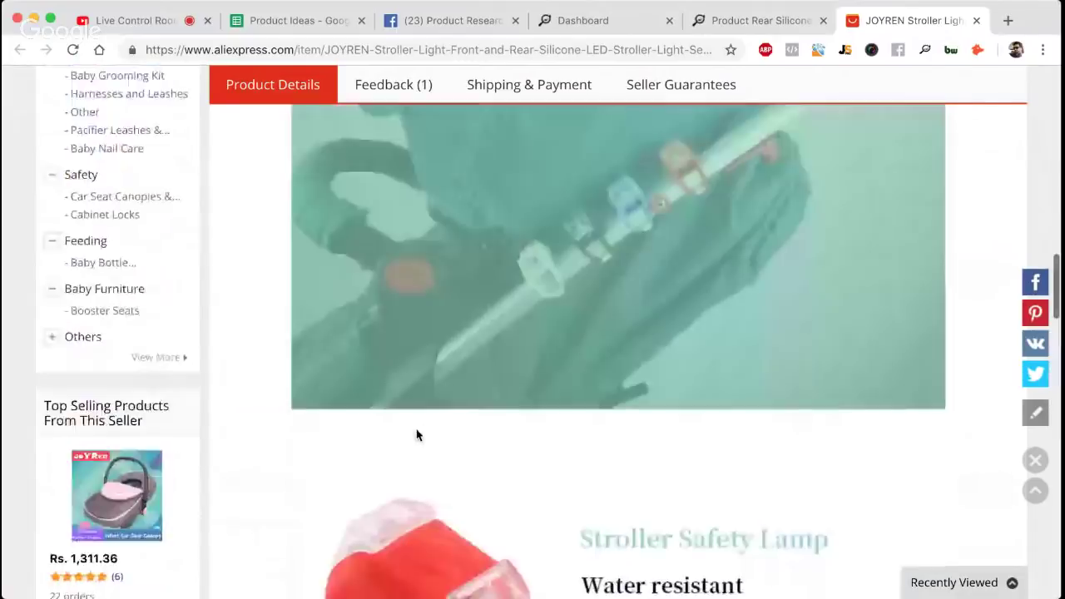
pyautogui.scroll(4, 418, 434)
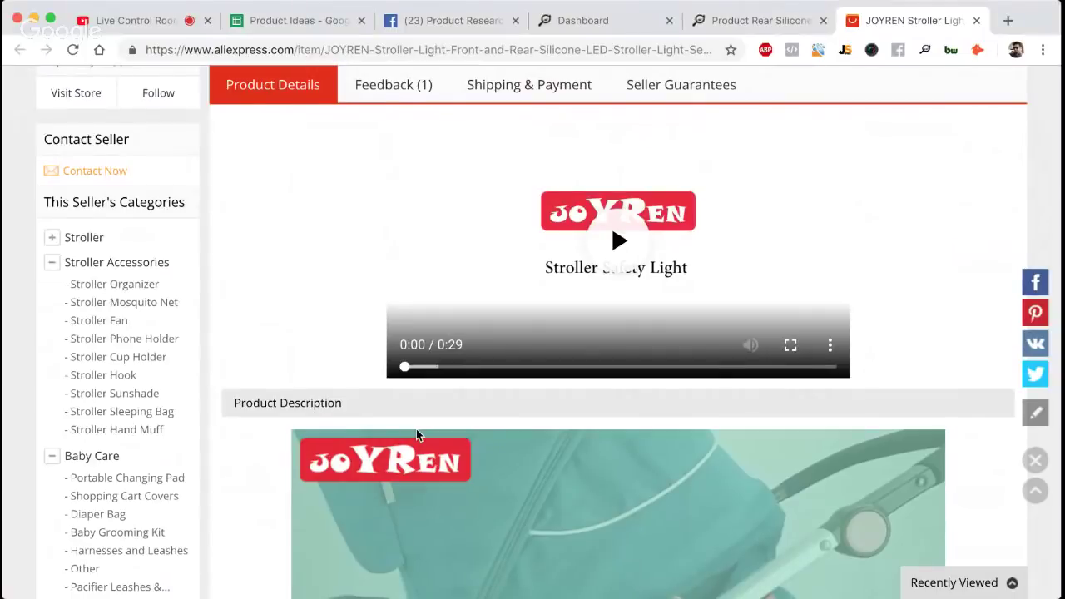
pyautogui.scroll(1, 417, 429)
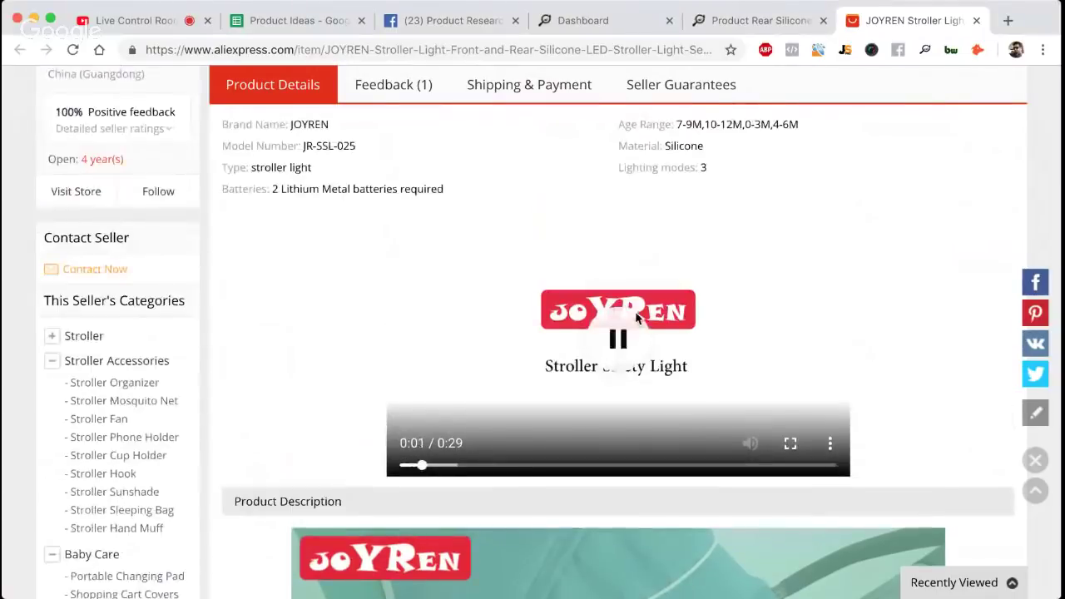
pyautogui.click(619, 338)
# Copy the stroller light's AliExpress address and link it to the Source cell F3 in the Product Ideas sheet
pyautogui.scroll(4, 621, 337)
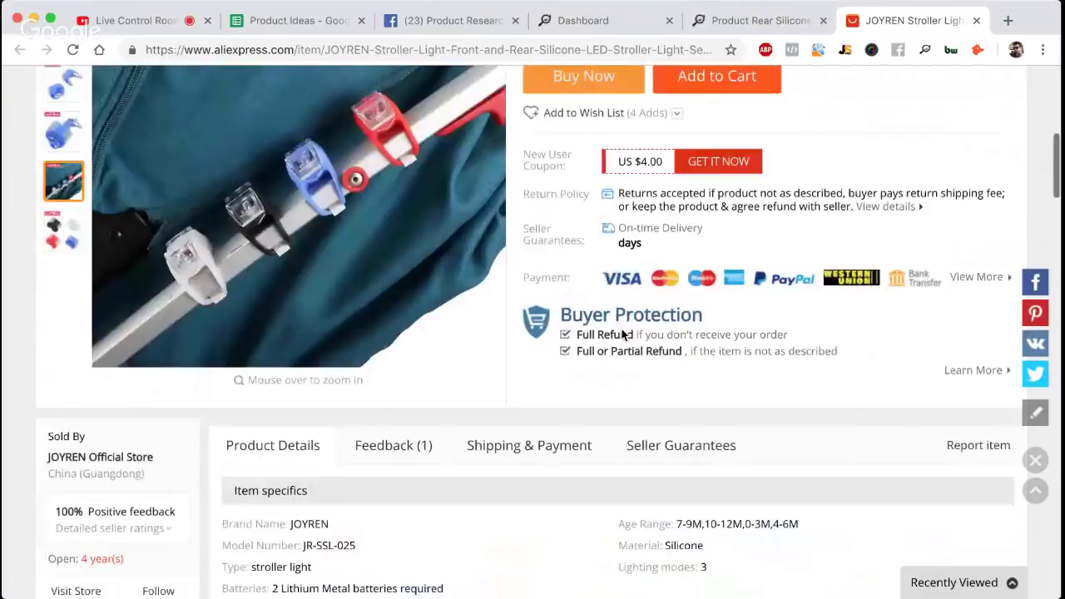
pyautogui.scroll(6, 623, 334)
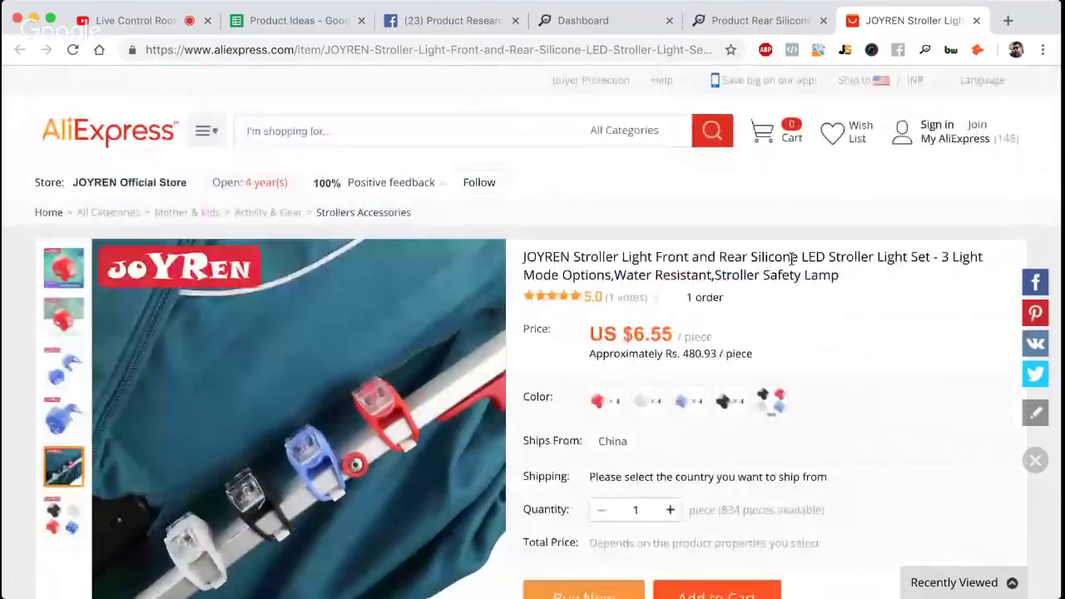
pyautogui.click(399, 50)
pyautogui.click(326, 28)
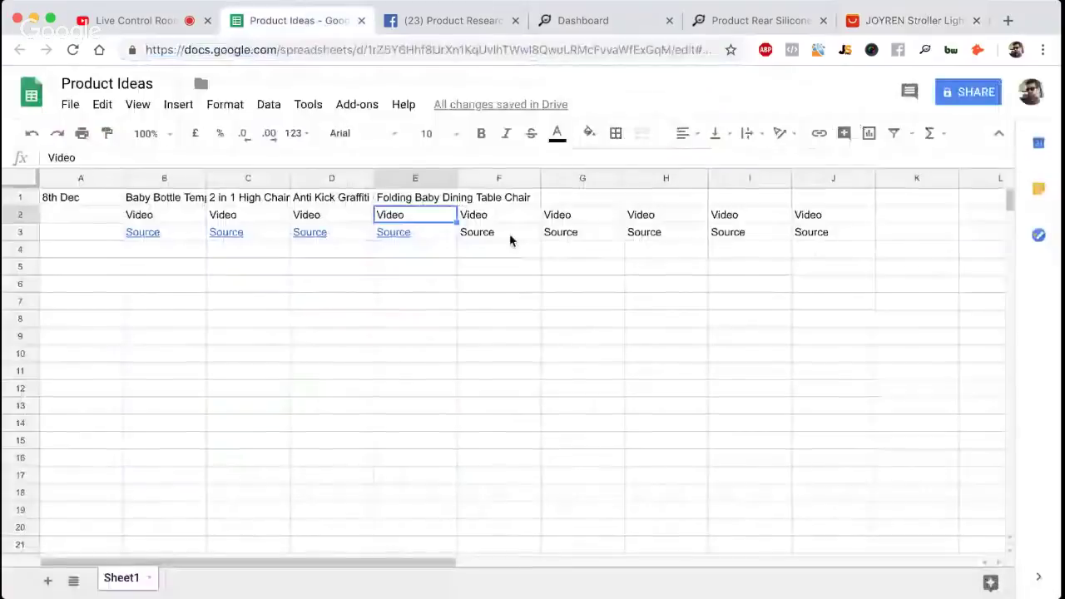
pyautogui.click(517, 236)
pyautogui.click(819, 135)
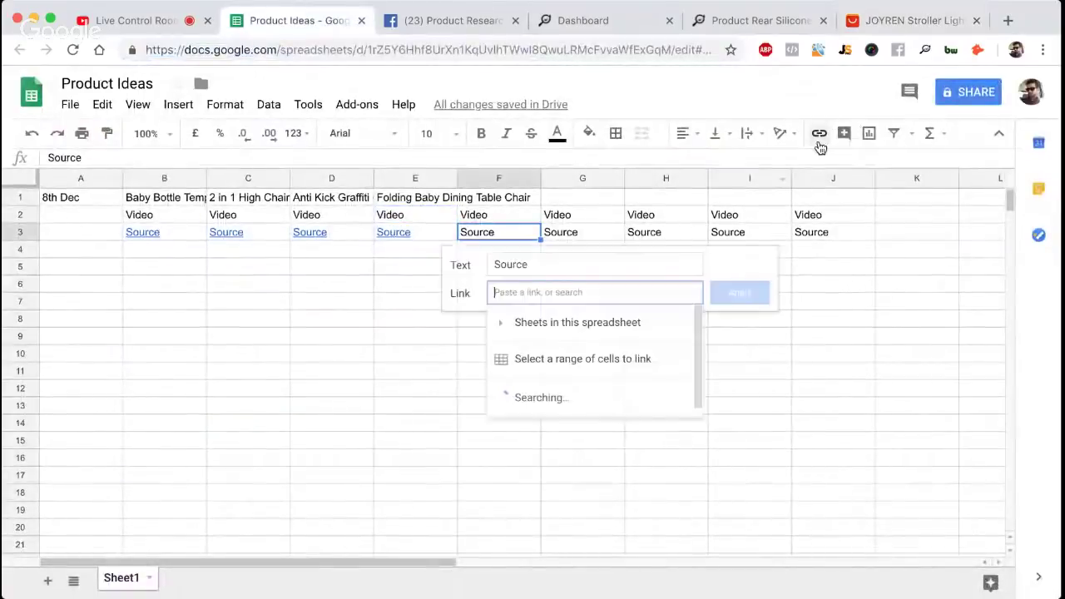
pyautogui.hotkey('ctrl', 'v')
pyautogui.press('Return')
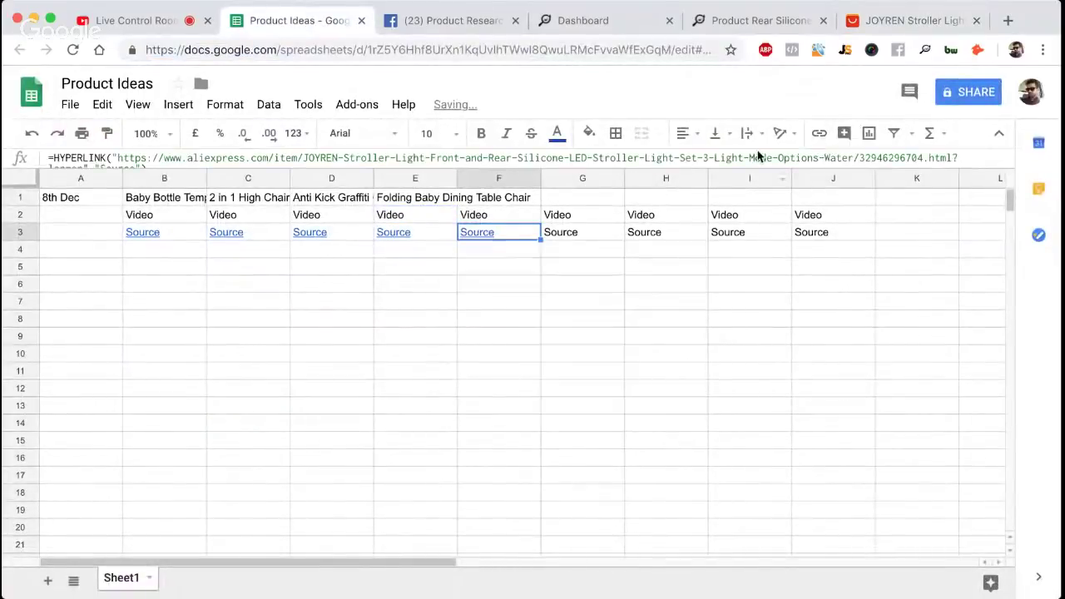
# Enter the product title "Stroller Light" in cell F1 of the Product Ideas sheet
pyautogui.click(510, 203)
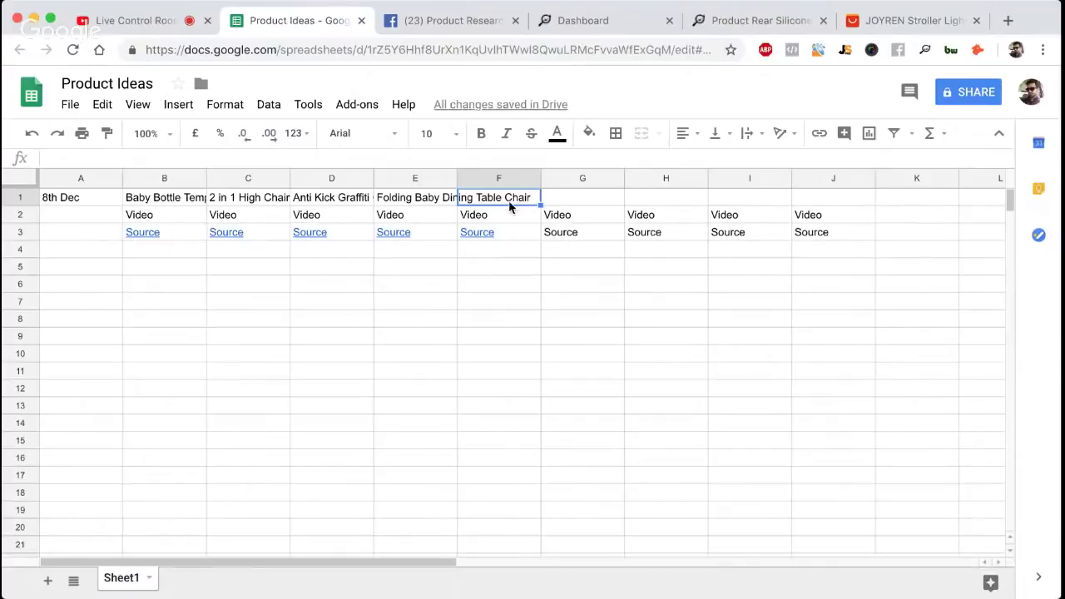
pyautogui.write('Stroller Light')
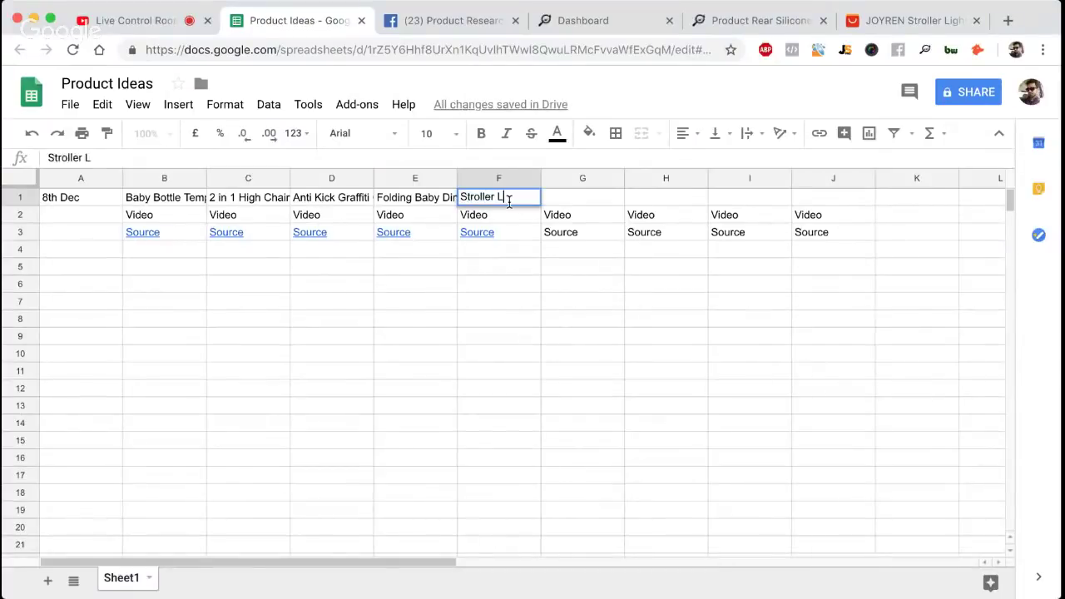
pyautogui.press('Return')
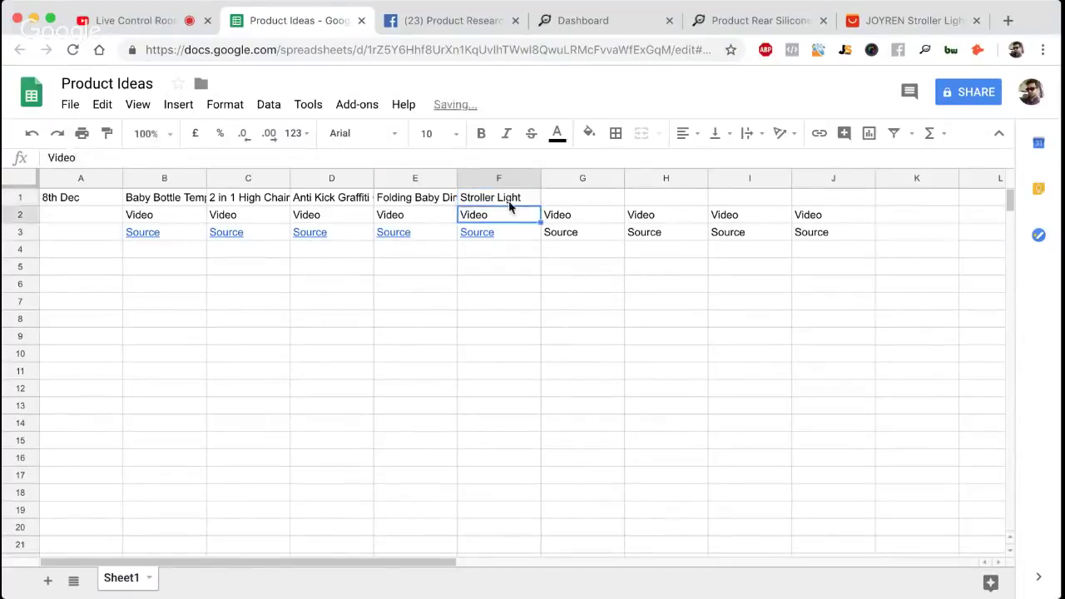
# Close the stroller light's AliExpress and Super Ali product pages and return to the Super Ali dashboard
pyautogui.click(976, 20)
pyautogui.click(896, 23)
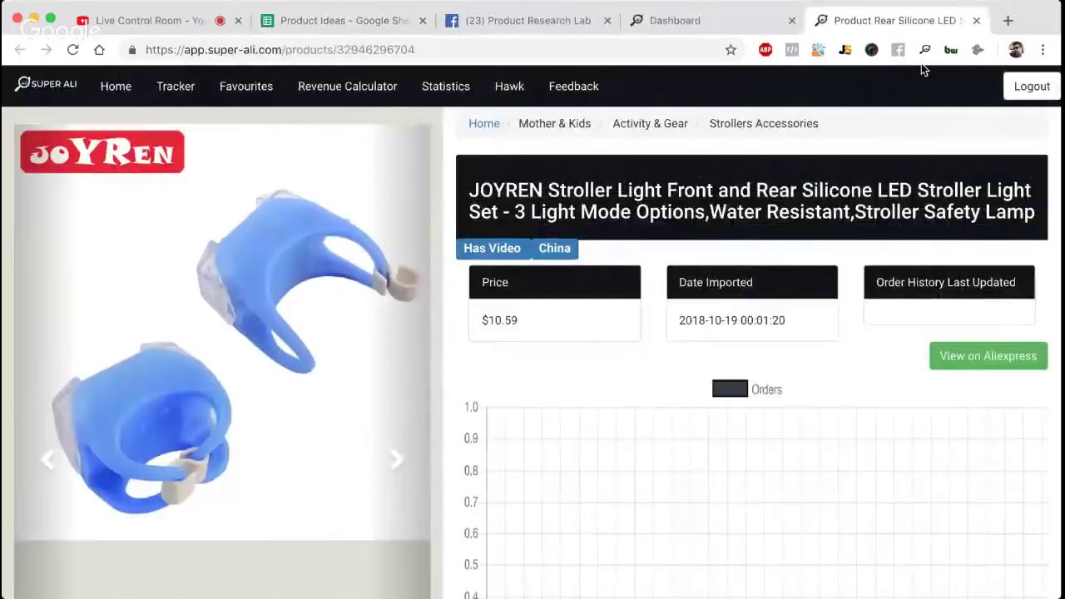
pyautogui.press('super+w')
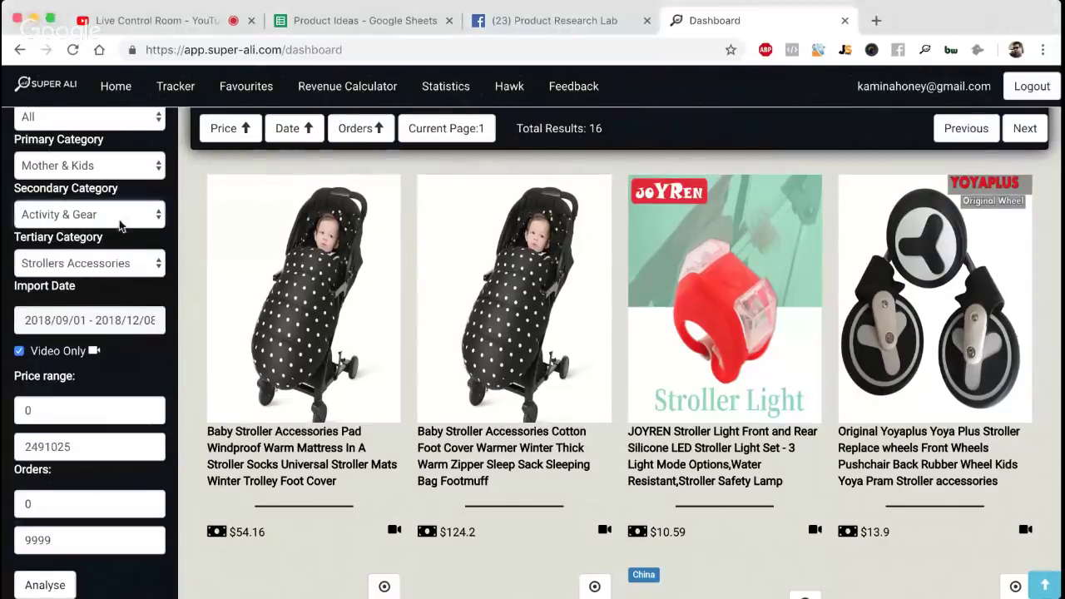
# Filter the Mother & Kids products to Safety Equipment, Cabinet Locks & Straps, with video only, and run the analysis
pyautogui.click(121, 223)
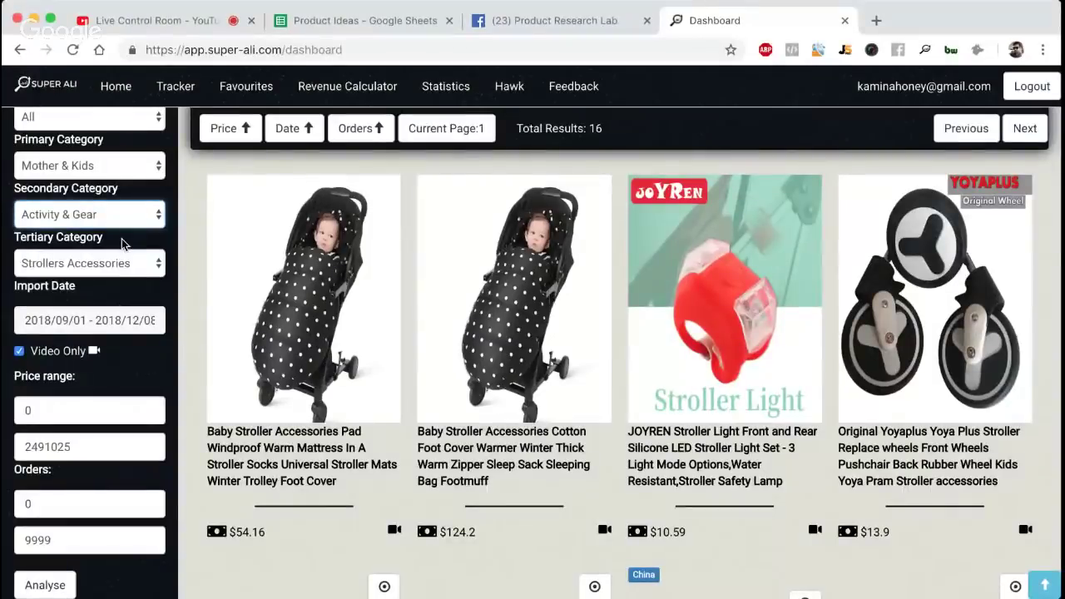
pyautogui.press('s')
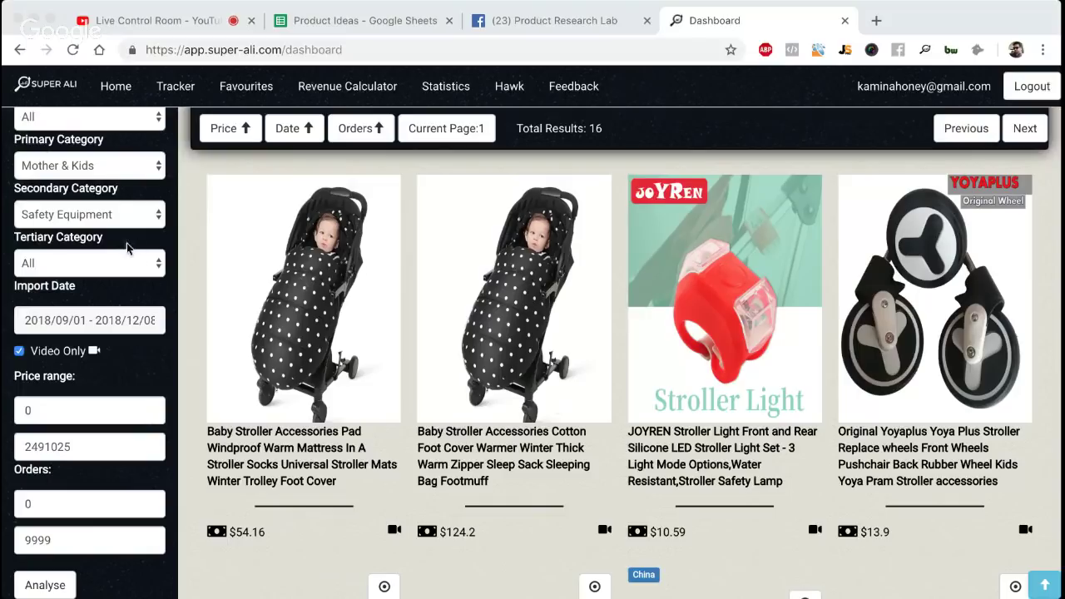
pyautogui.click(126, 277)
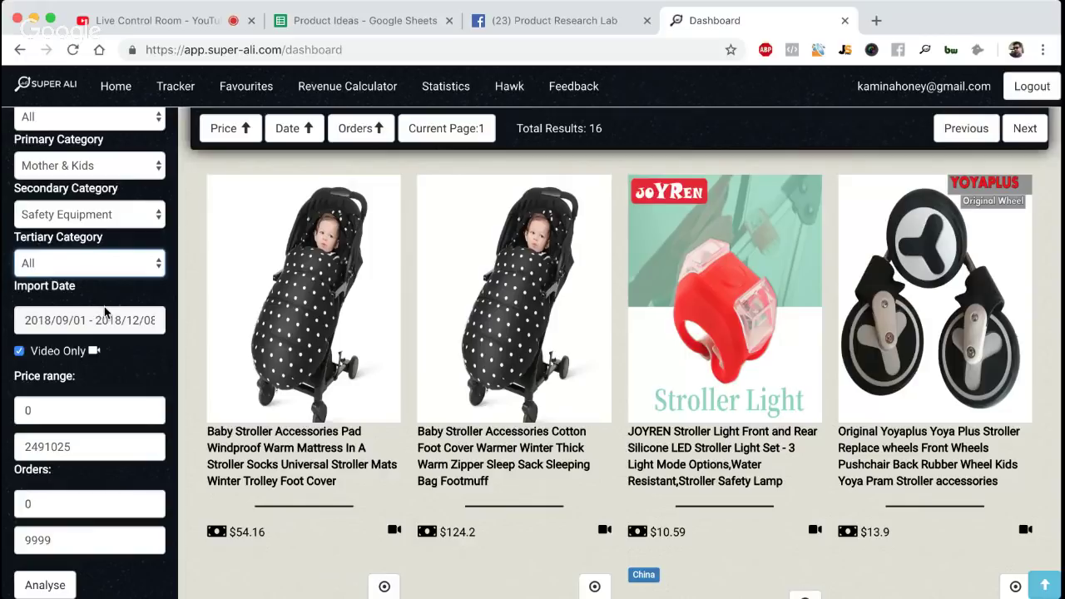
pyautogui.press('Down')
pyautogui.scroll(-3, 140, 373)
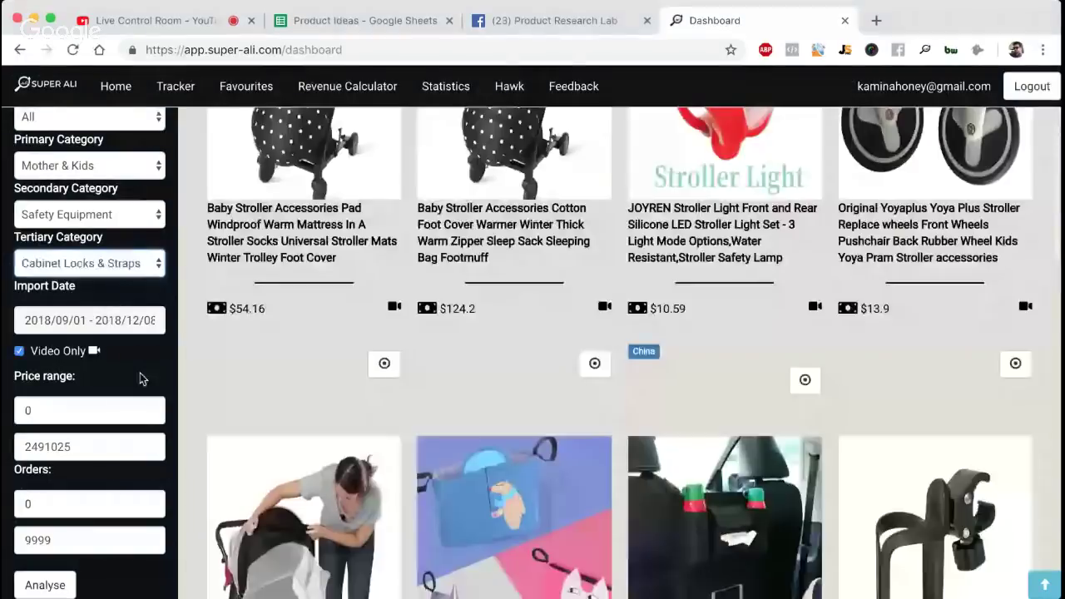
pyautogui.click(45, 585)
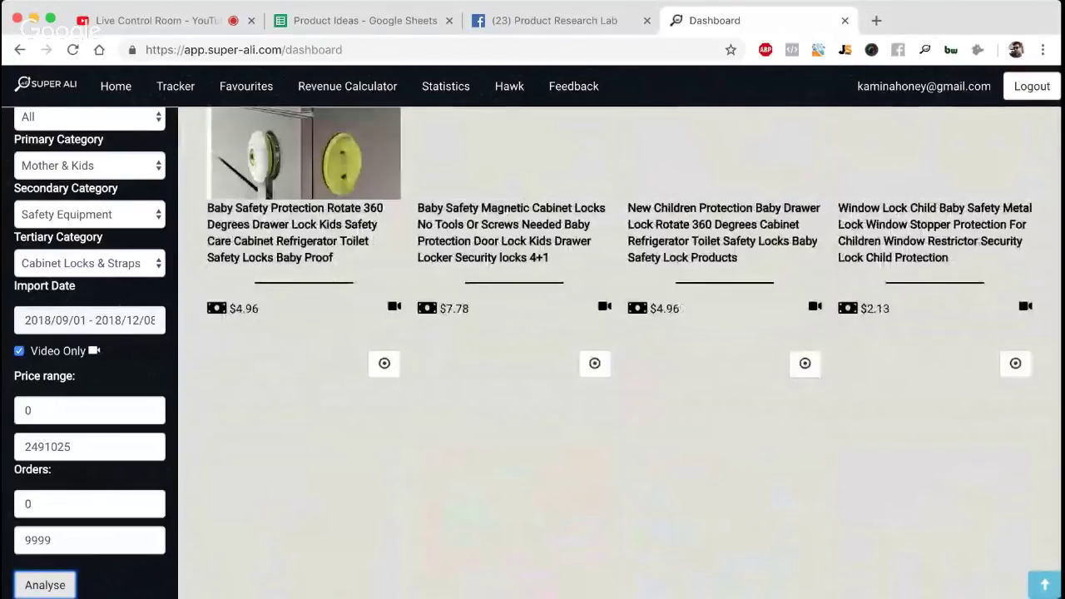
# Open the metal child safety window lock's product page in a new tab and browse the remaining Cabinet Locks & Straps results
pyautogui.scroll(1, 90, 349)
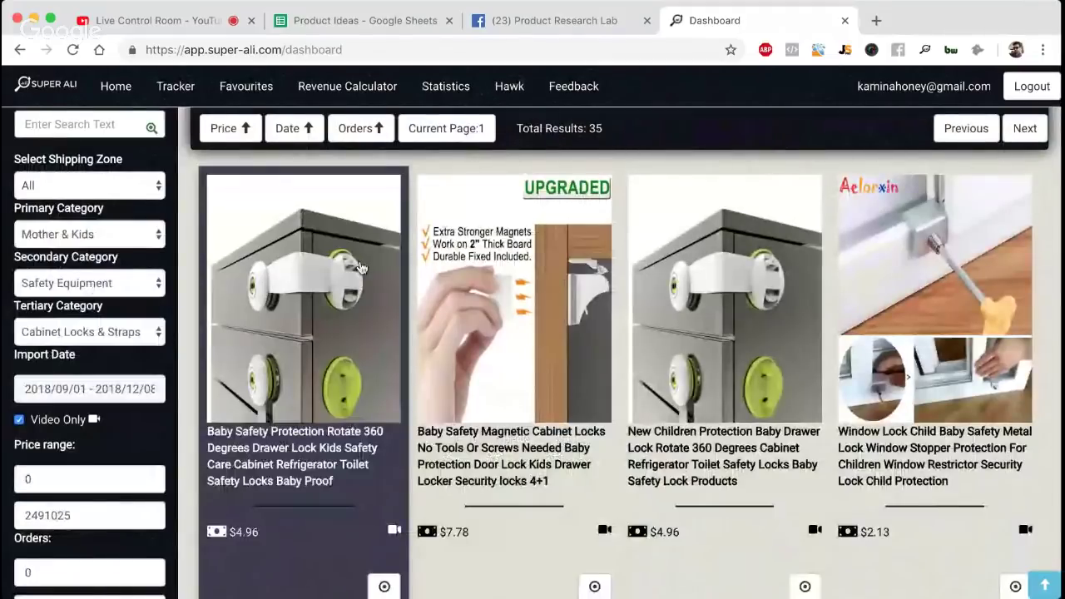
pyautogui.scroll(-1, 576, 302)
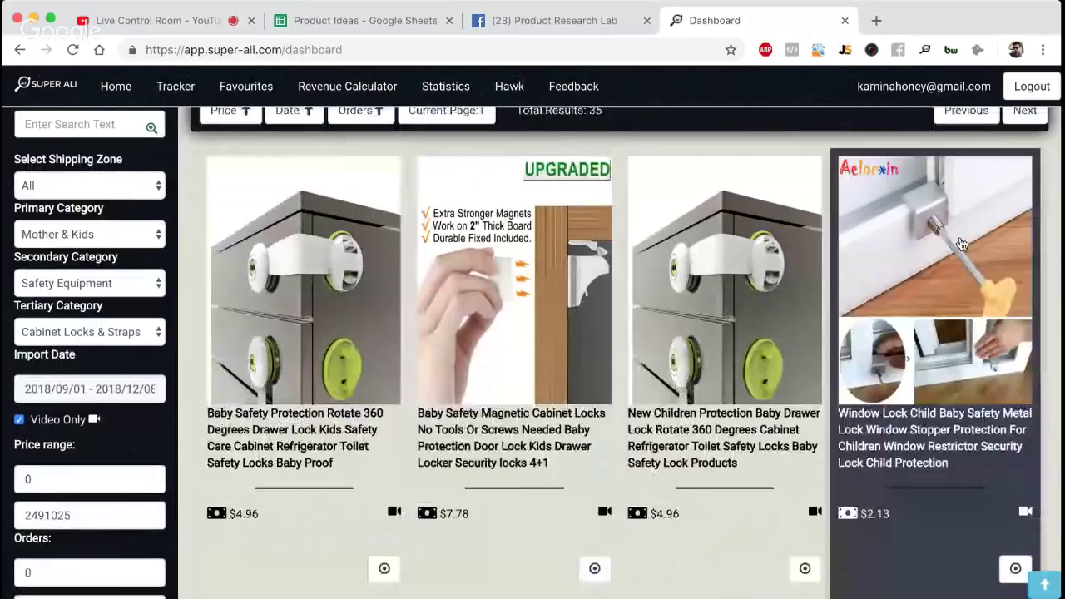
pyautogui.middleClick(961, 243)
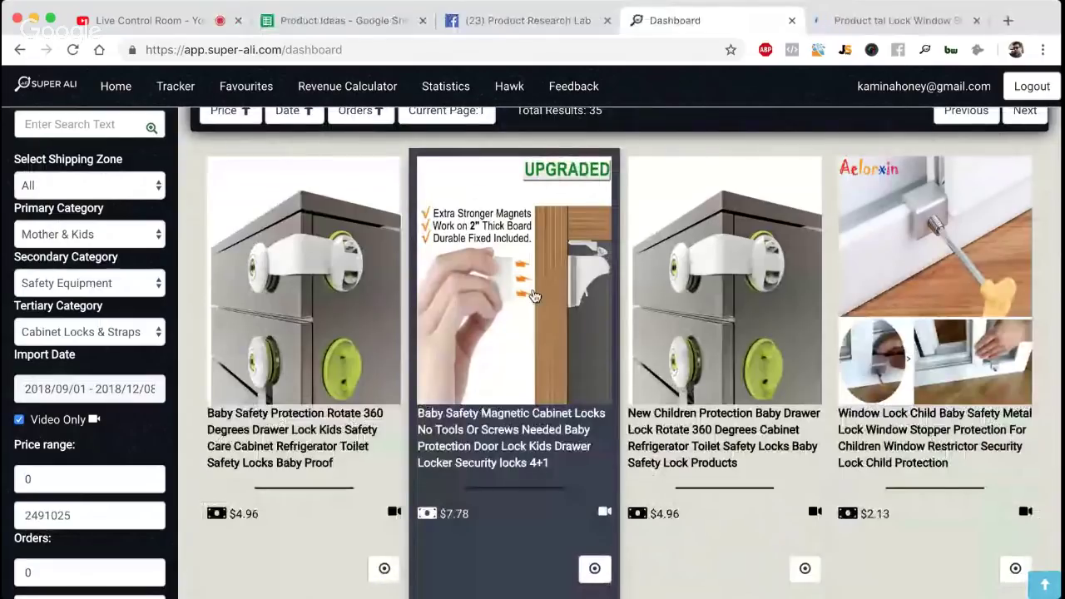
pyautogui.scroll(-5, 541, 442)
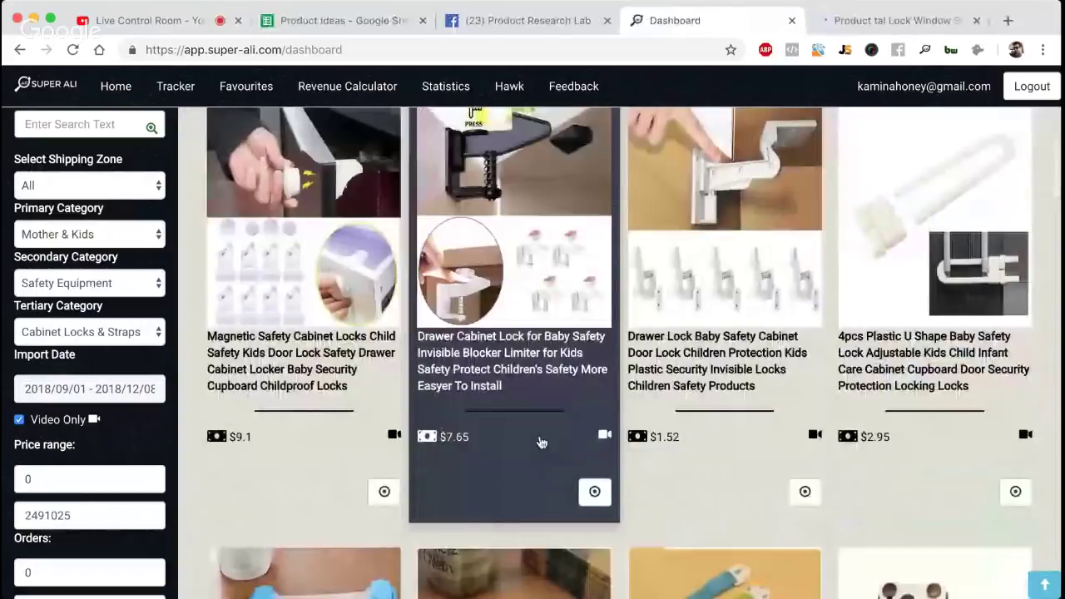
pyautogui.scroll(-2, 541, 442)
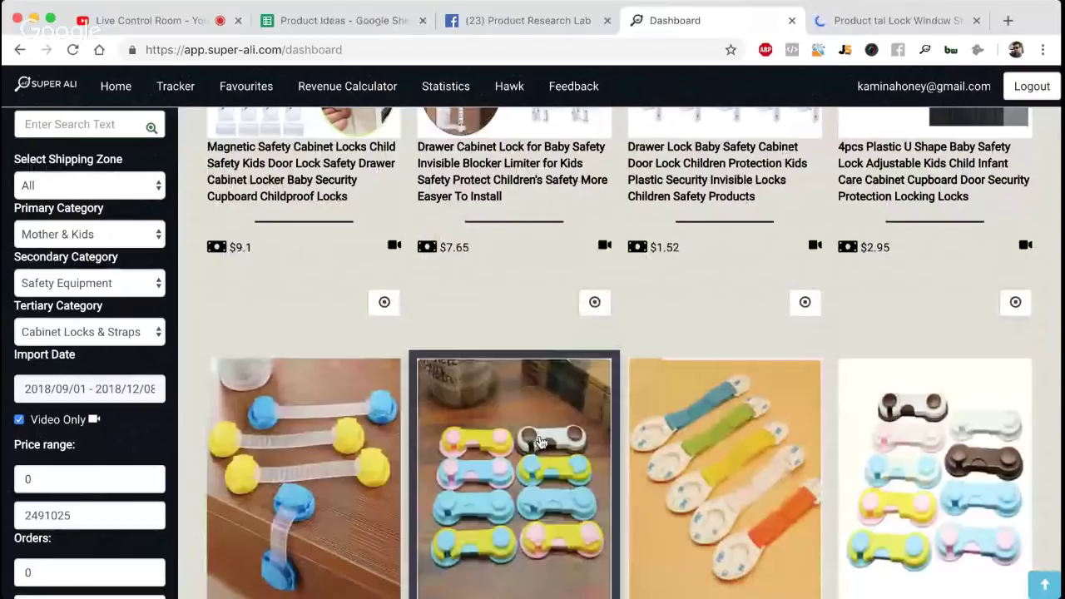
pyautogui.scroll(-3, 539, 442)
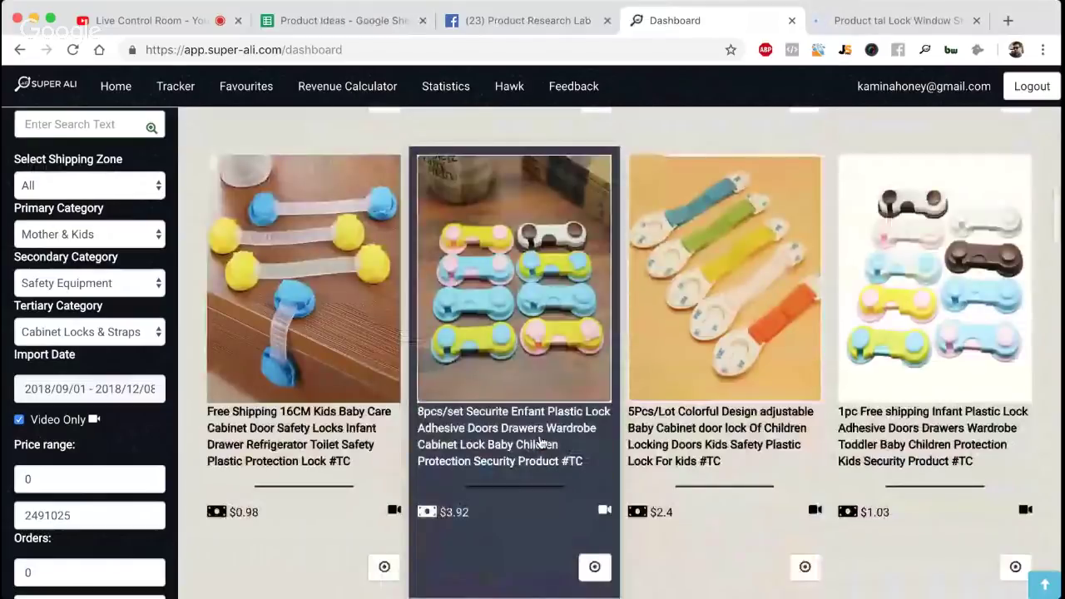
pyautogui.scroll(-4, 540, 442)
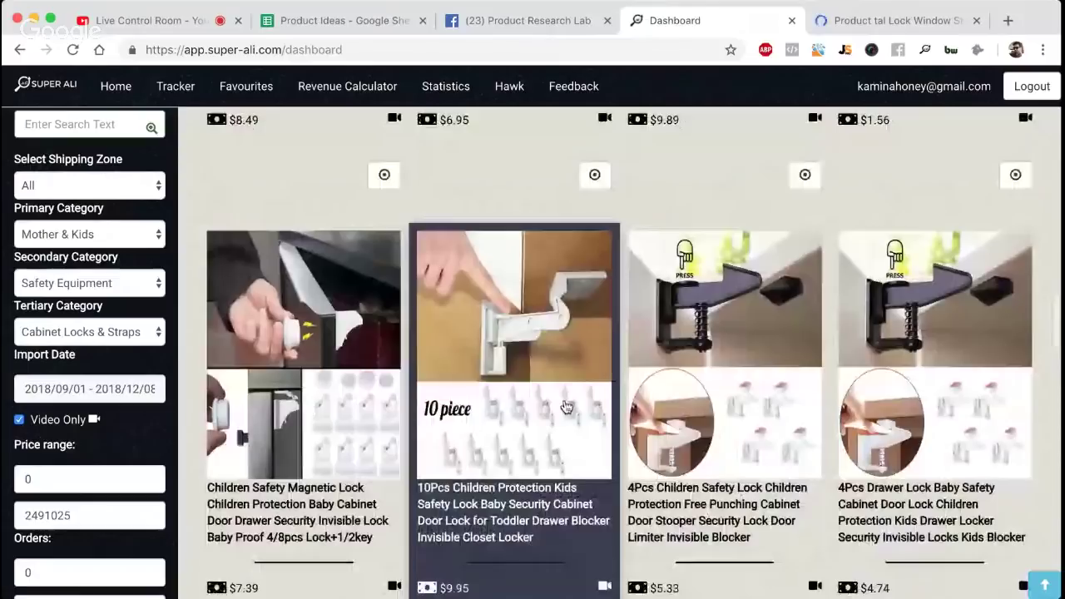
pyautogui.scroll(-7, 565, 407)
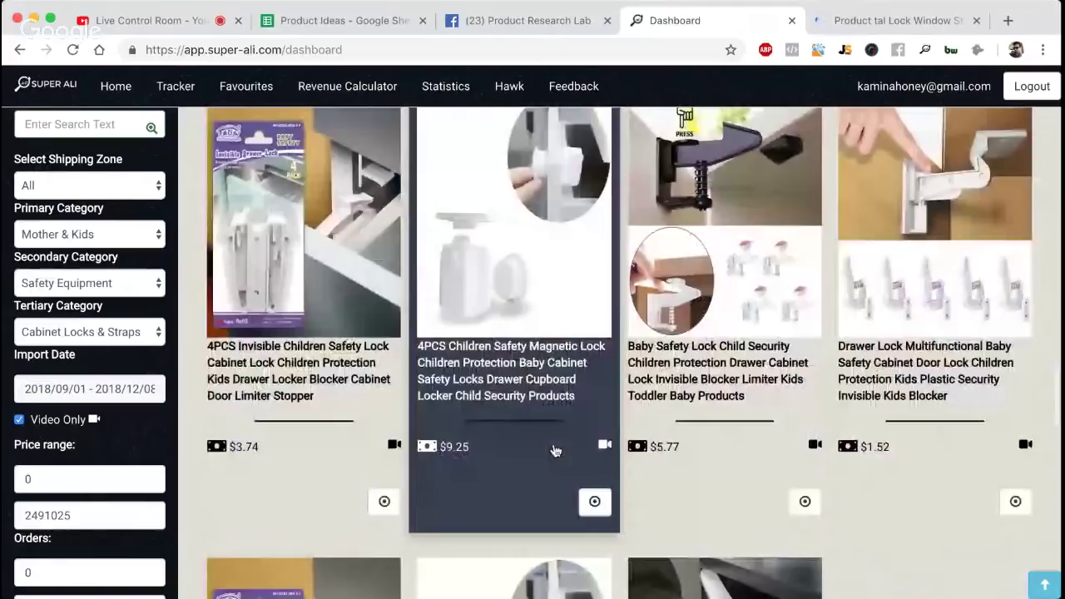
# Browse the rest of the Cabinet Locks & Straps products and return to the start of the results
pyautogui.scroll(-5, 556, 451)
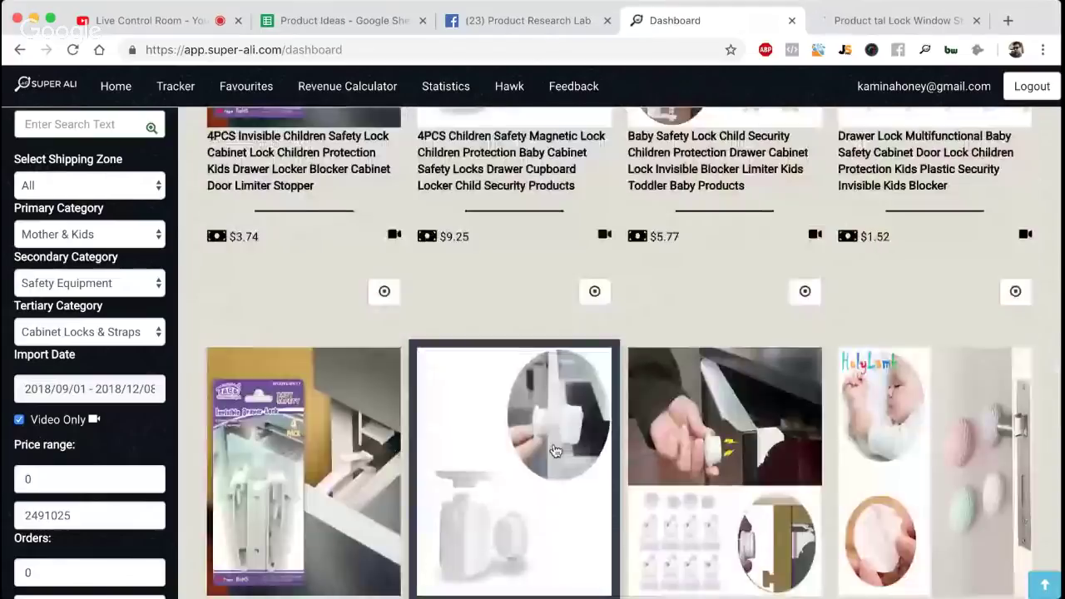
pyautogui.scroll(-10, 556, 451)
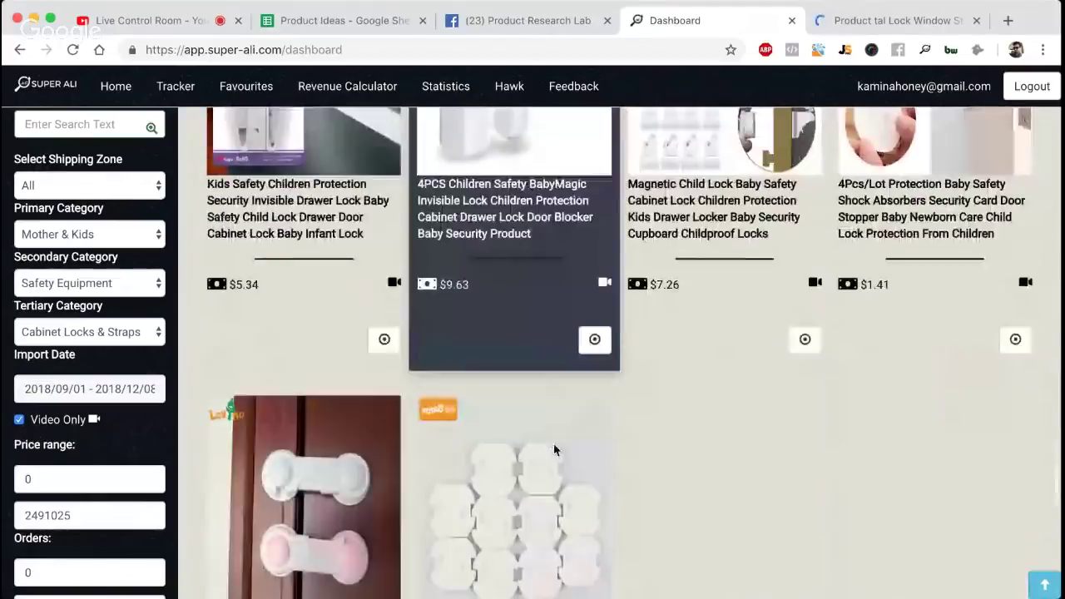
pyautogui.scroll(-5, 554, 447)
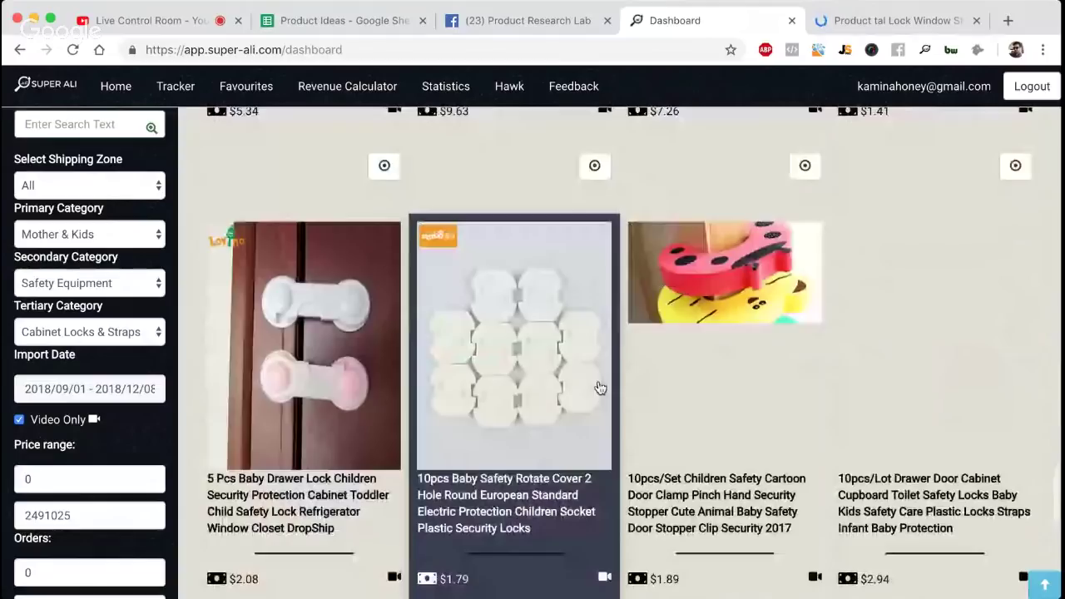
pyautogui.scroll(-7, 600, 388)
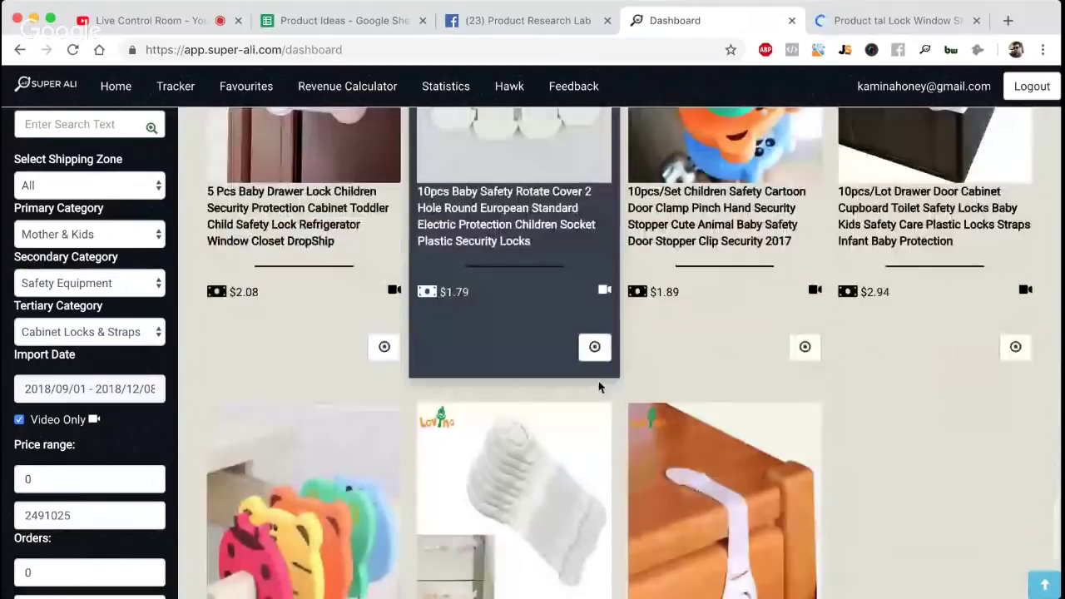
pyautogui.scroll(20, 599, 416)
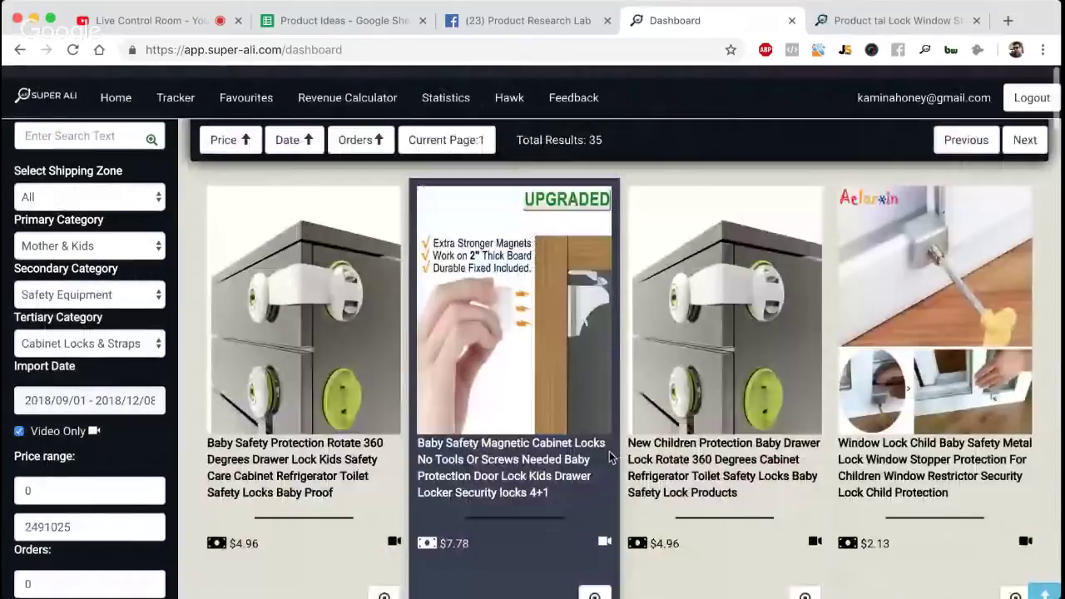
# Run Seller Finder on the metal window lock's Super Ali product page and review the competitor listings
pyautogui.hotkey('ctrl', 'Tab')
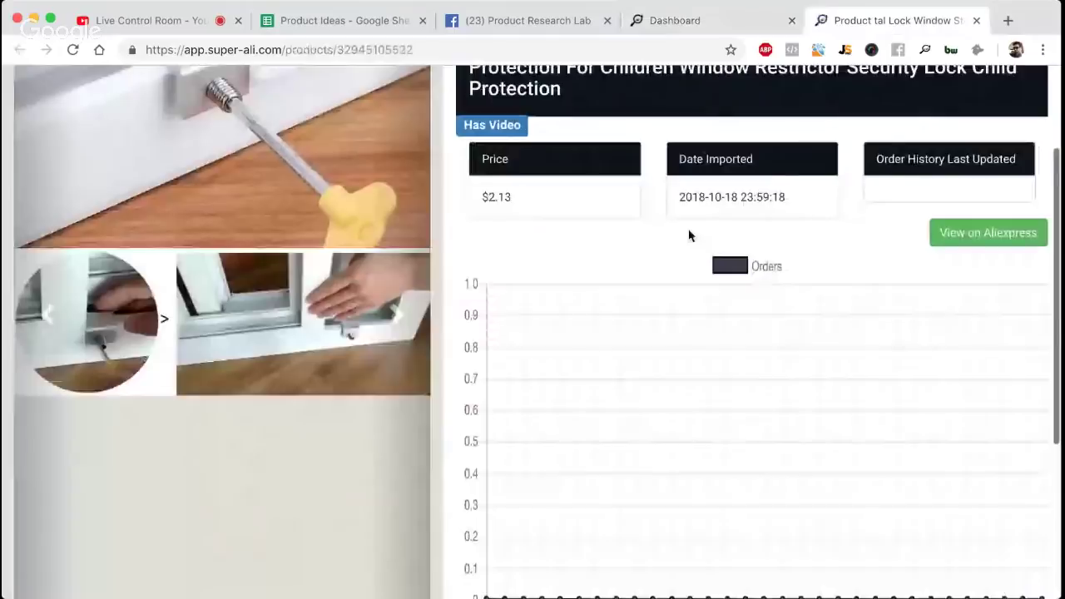
pyautogui.scroll(-6, 690, 235)
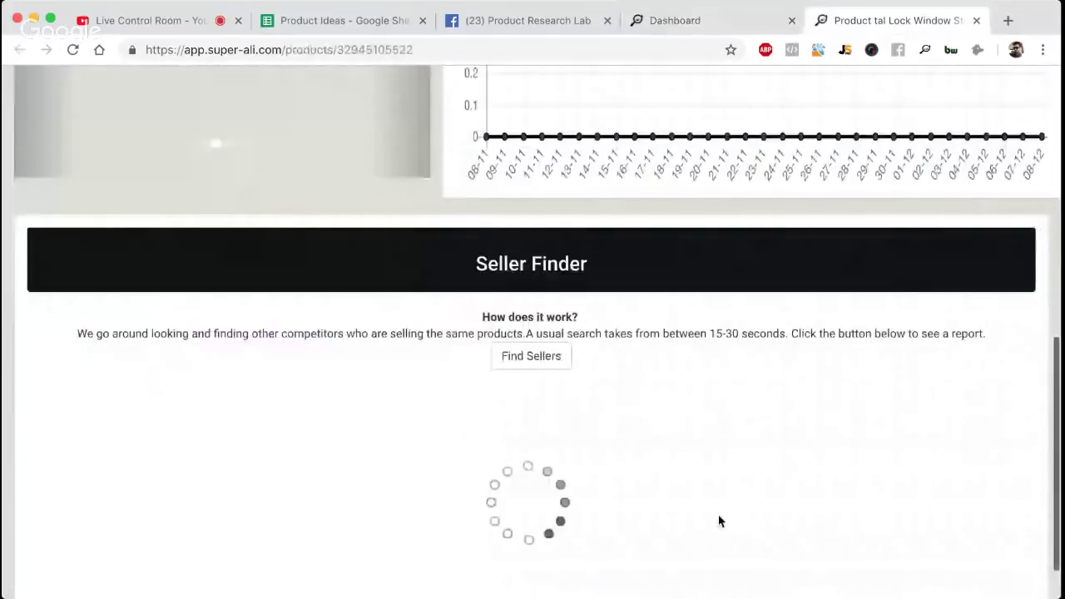
pyautogui.scroll(-1, 720, 522)
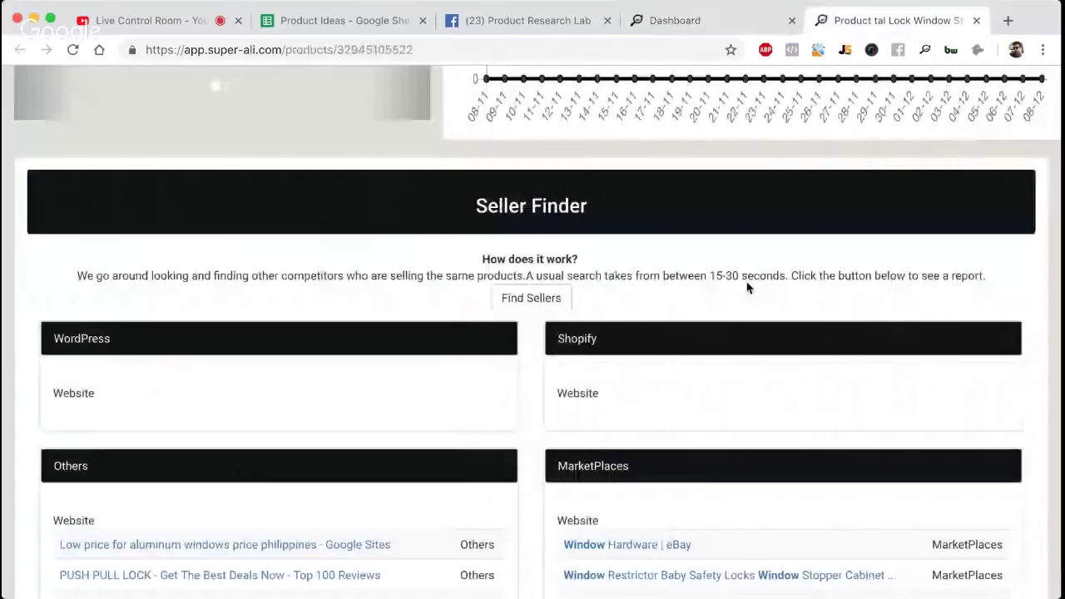
pyautogui.scroll(-5, 747, 287)
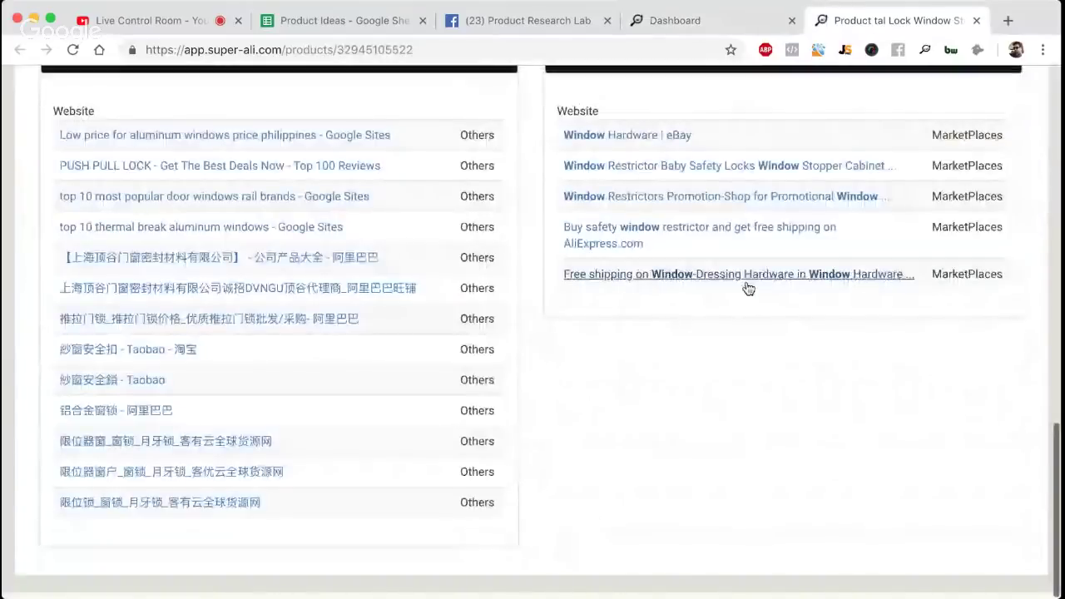
pyautogui.scroll(5, 748, 333)
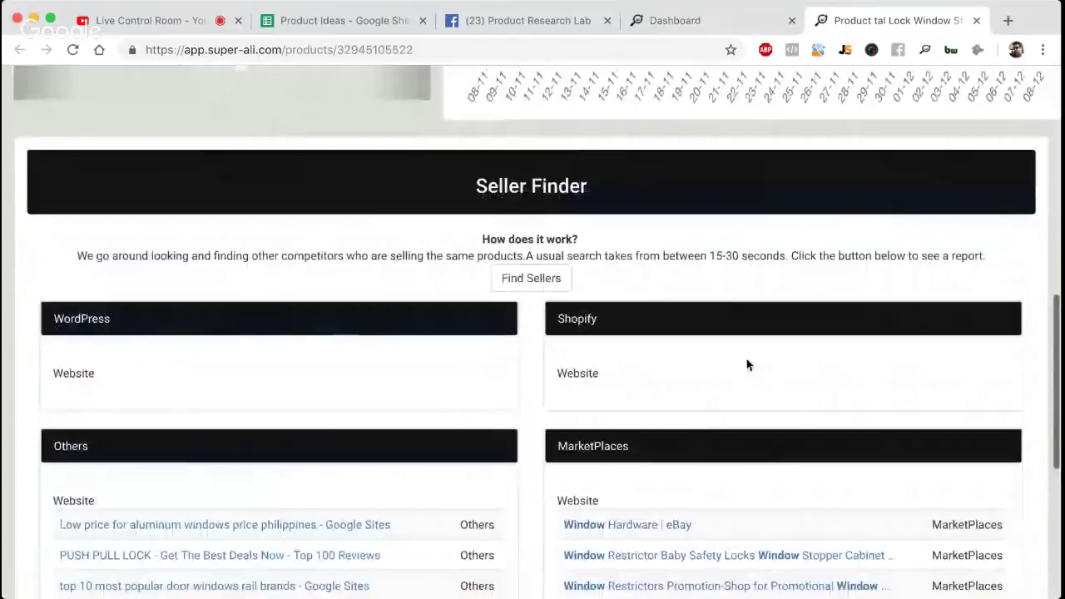
# Open the window lock's AliExpress page and review its price, orders, item specifics and video section
pyautogui.click(746, 364)
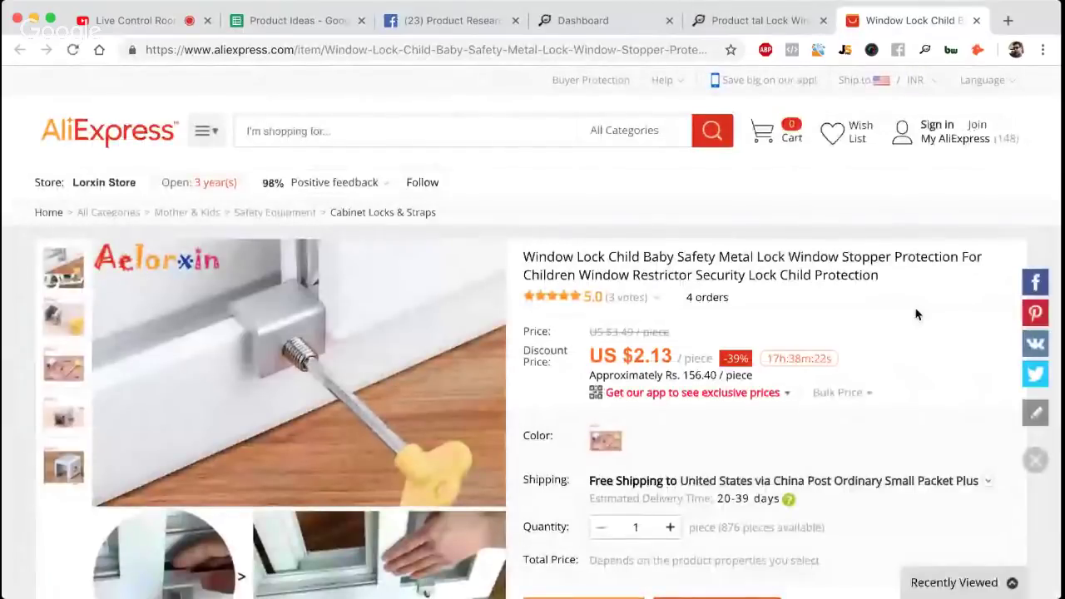
pyautogui.scroll(-1, 916, 314)
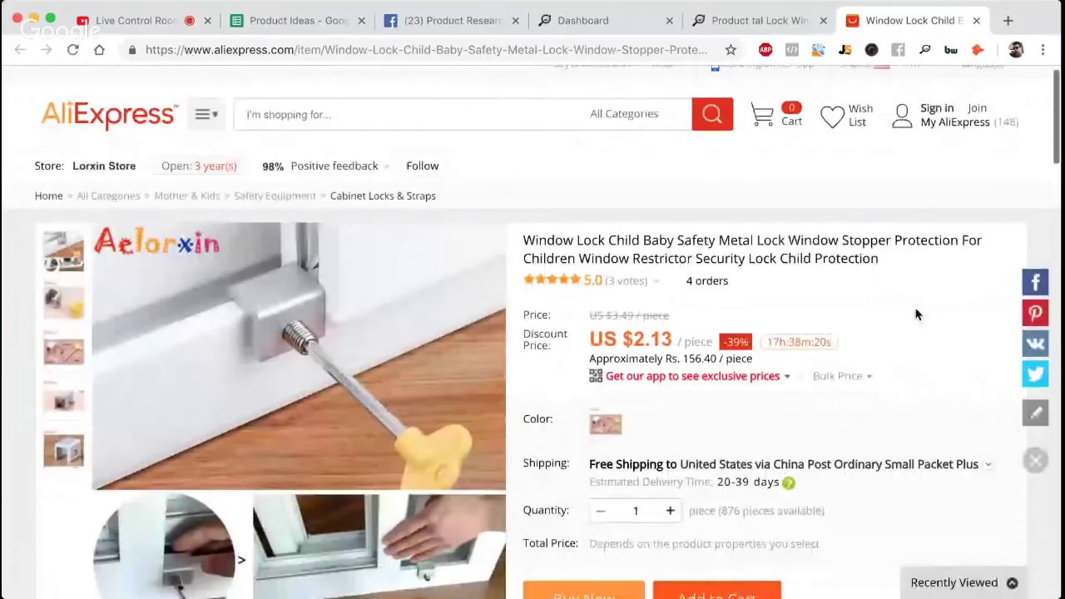
pyautogui.scroll(-3, 916, 314)
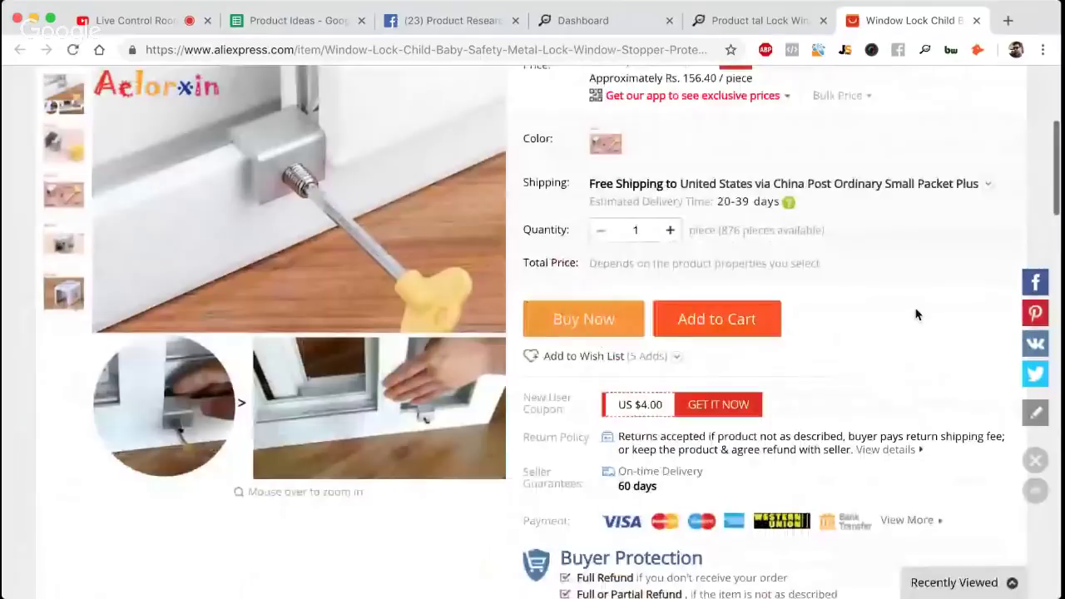
pyautogui.scroll(-1, 916, 314)
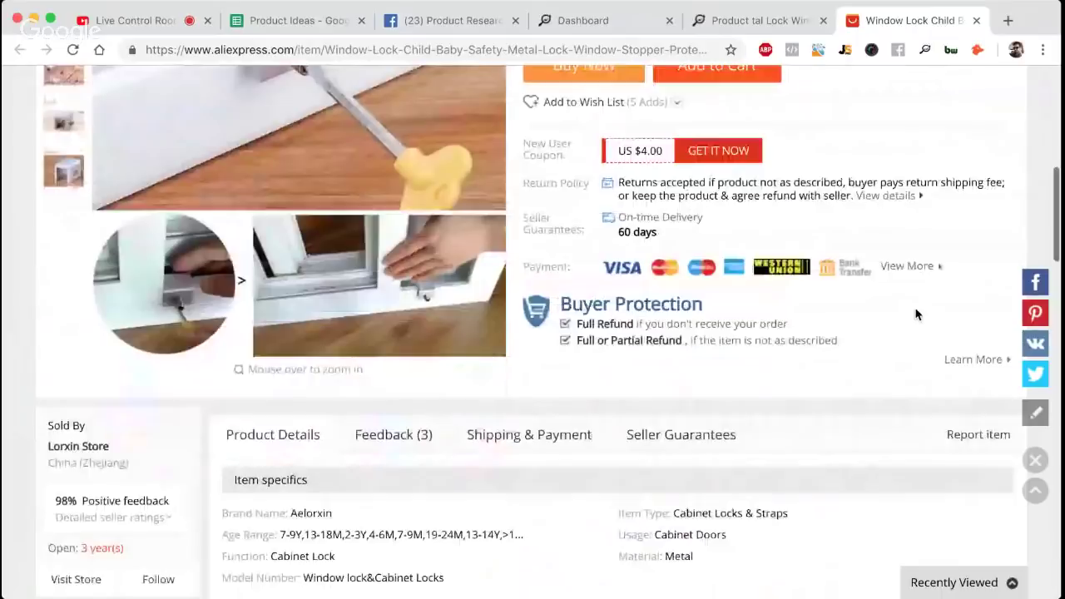
pyautogui.scroll(-6, 916, 314)
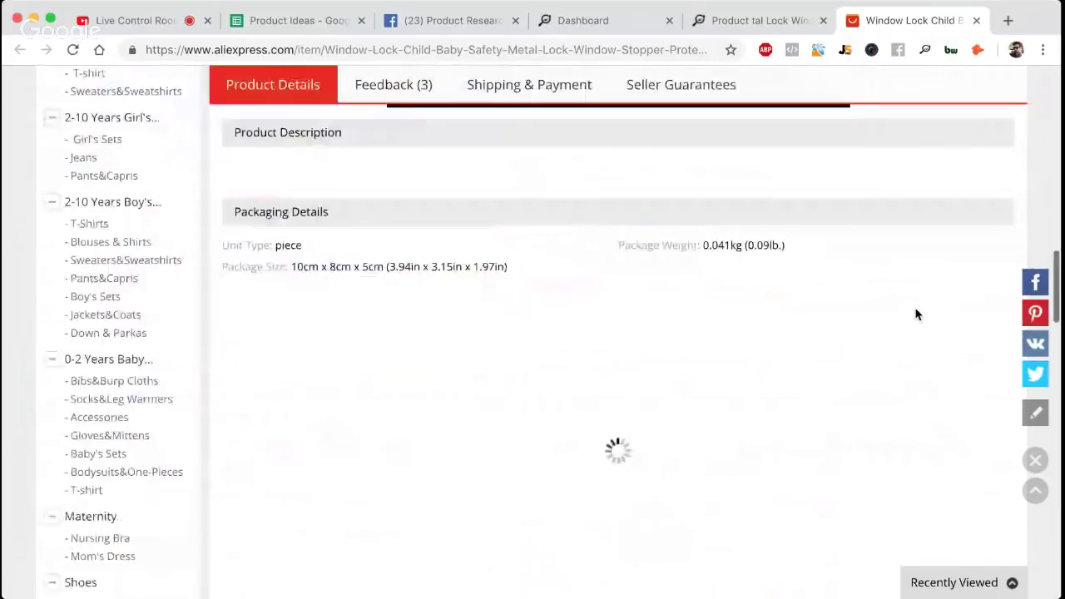
pyautogui.scroll(2, 917, 313)
# Copy the window lock's AliExpress URL and link it to the Source text in cell G3 of the Product Ideas sheet
pyautogui.click(358, 49)
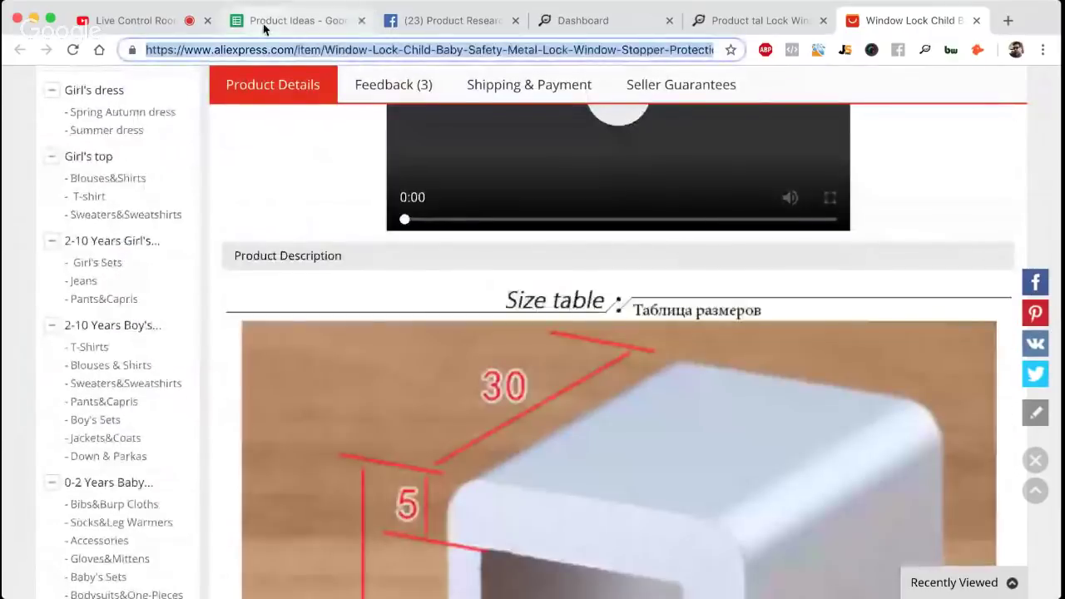
pyautogui.click(263, 25)
pyautogui.click(549, 235)
pyautogui.hotkey('ctrl', 'k')
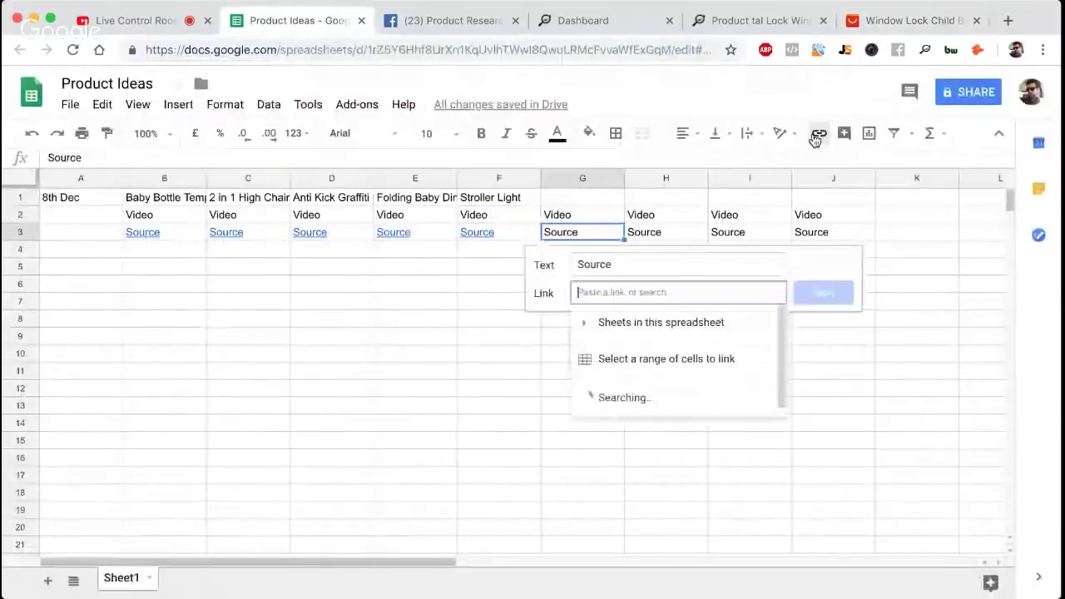
pyautogui.hotkey('ctrl', 'v')
pyautogui.press('Return')
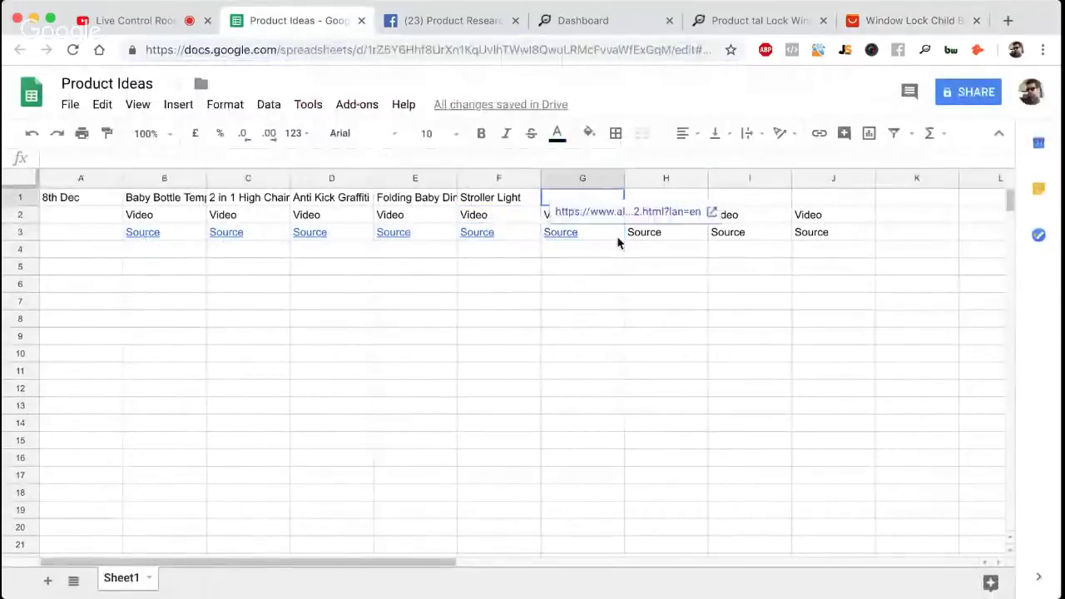
# Enter the product title "2 in 1 Door Temporary Lock" in cell G1 of the Product Ideas sheet
pyautogui.press('Up')
pyautogui.press('Up')
pyautogui.write('2 in 1 Door Tem')
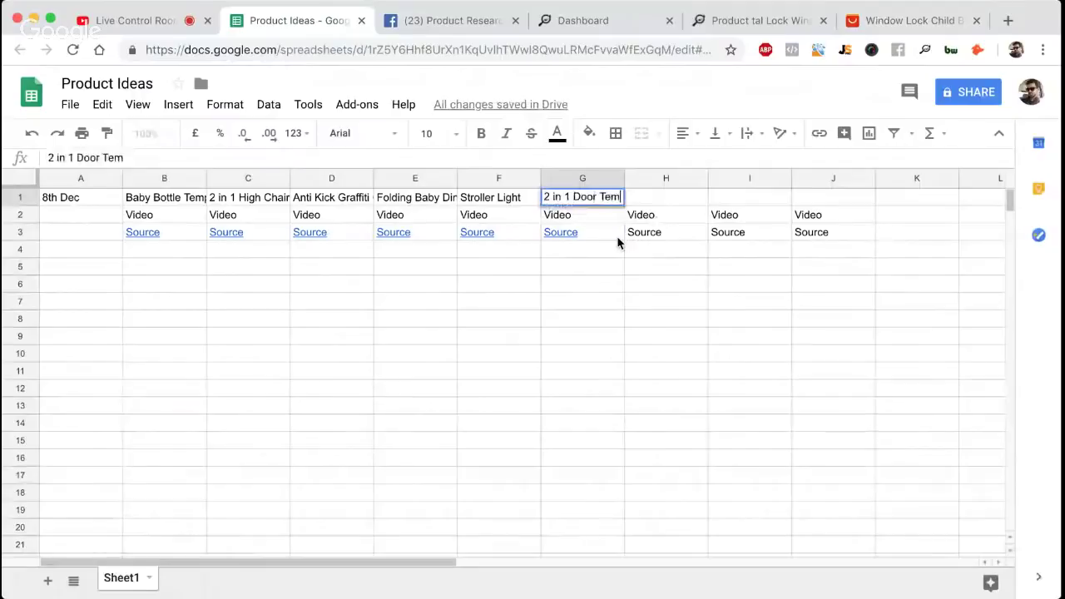
pyautogui.write('porary ')
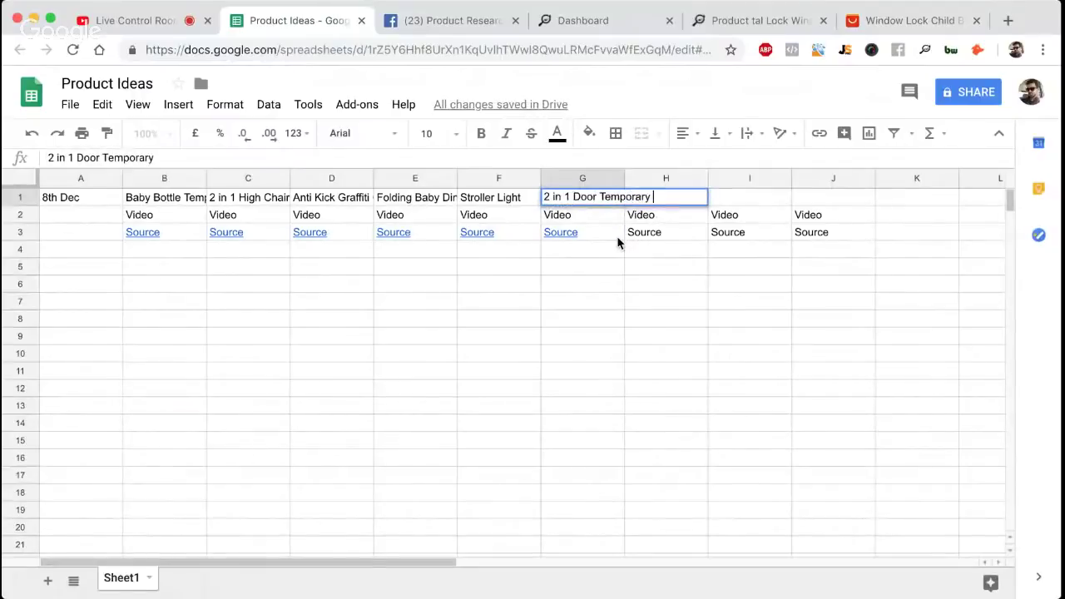
pyautogui.write('Lock')
pyautogui.press('Return')
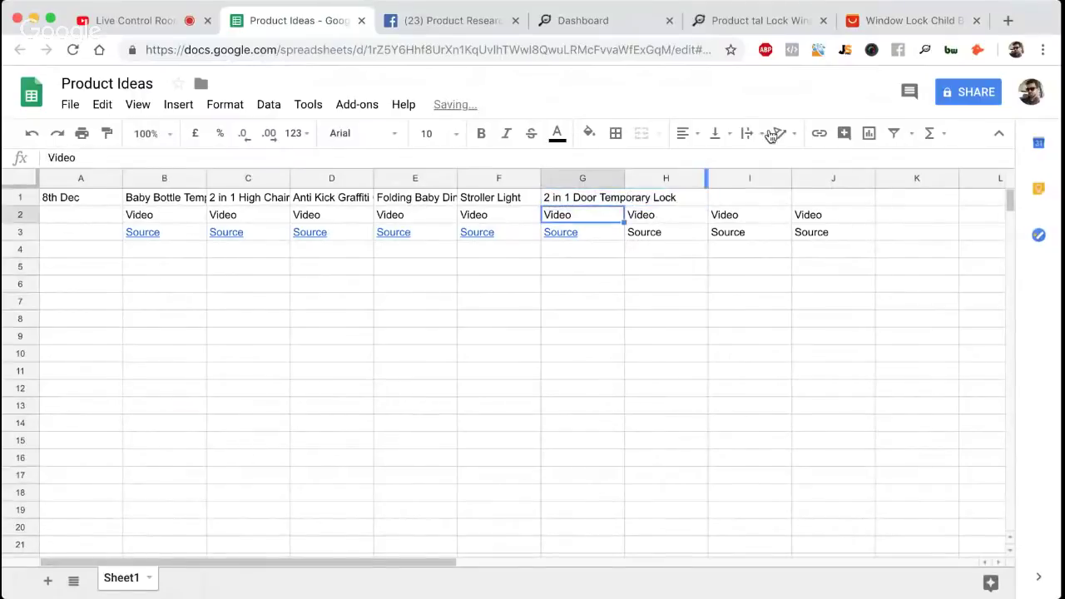
# Examine the window lock's description images and usage tips on AliExpress, and close that product page
pyautogui.click(922, 19)
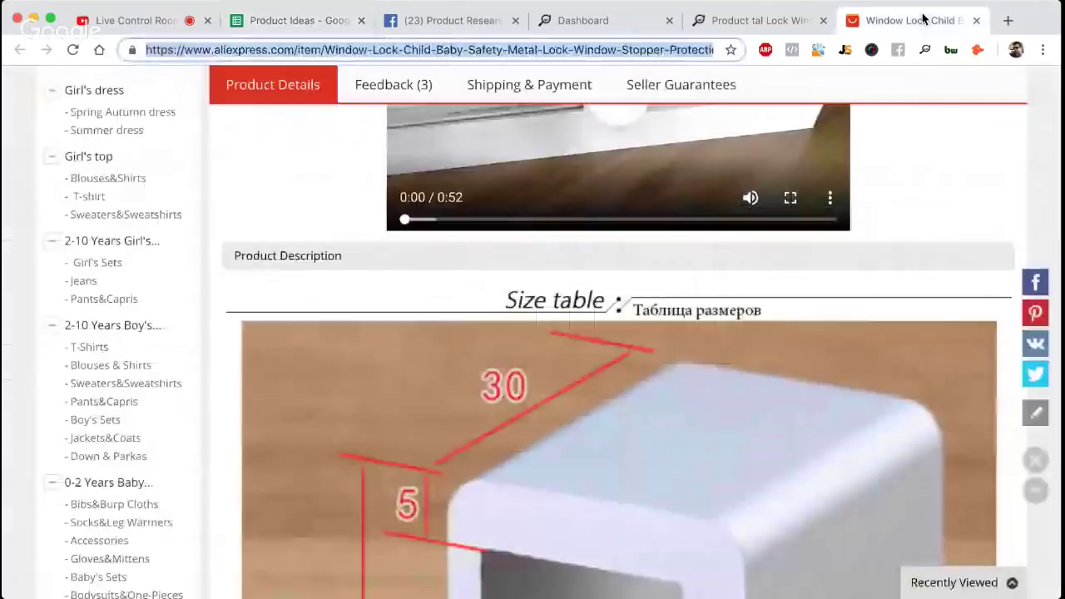
pyautogui.scroll(-5, 915, 197)
pyautogui.scroll(-5, 915, 197)
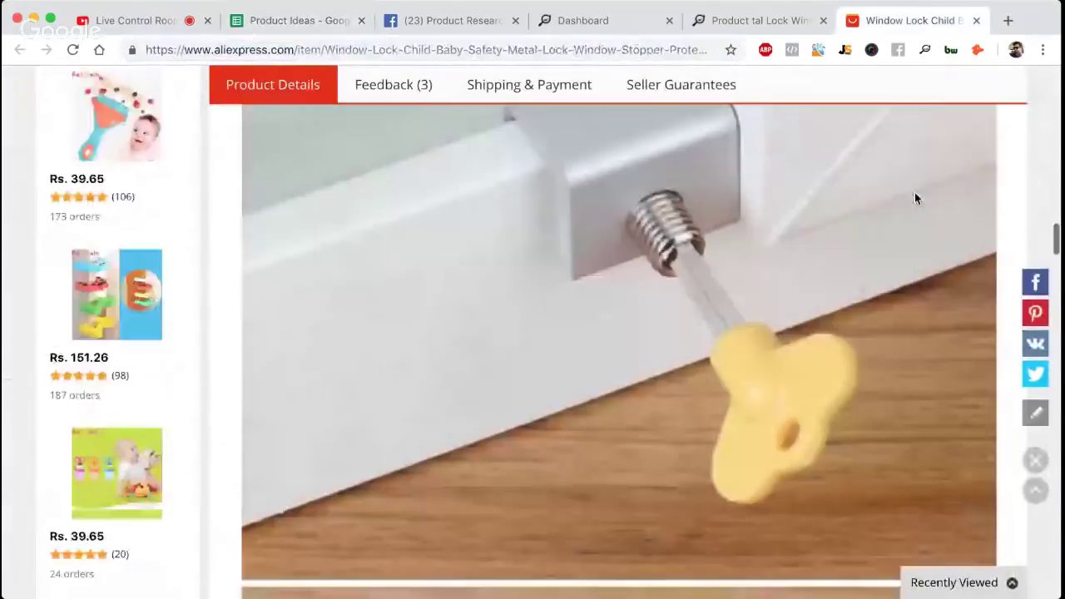
pyautogui.scroll(-5, 914, 197)
pyautogui.scroll(-5, 914, 198)
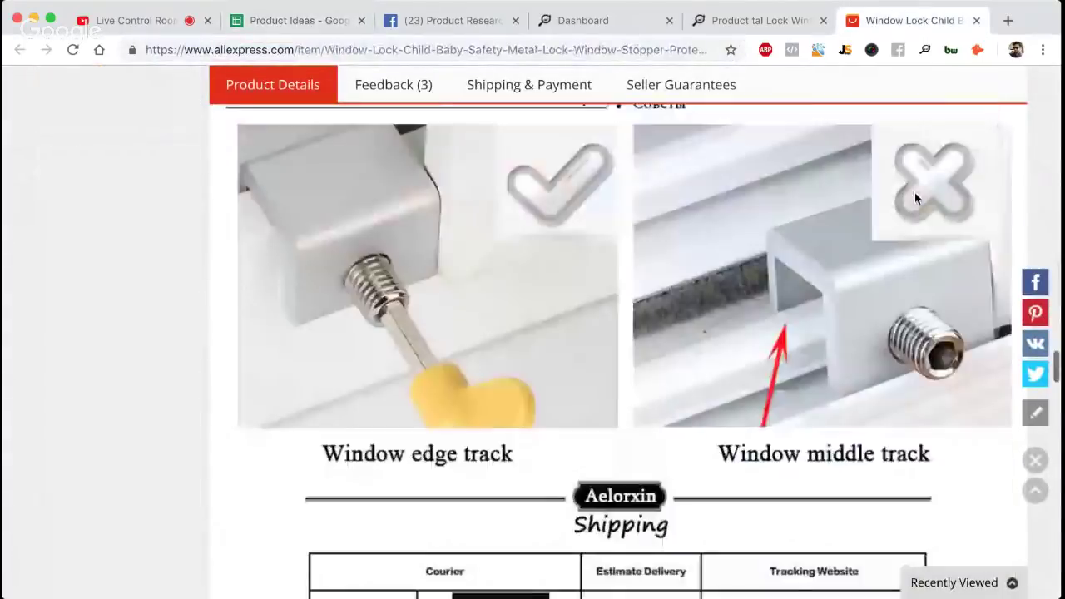
pyautogui.scroll(2, 914, 197)
pyautogui.scroll(-1, 776, 308)
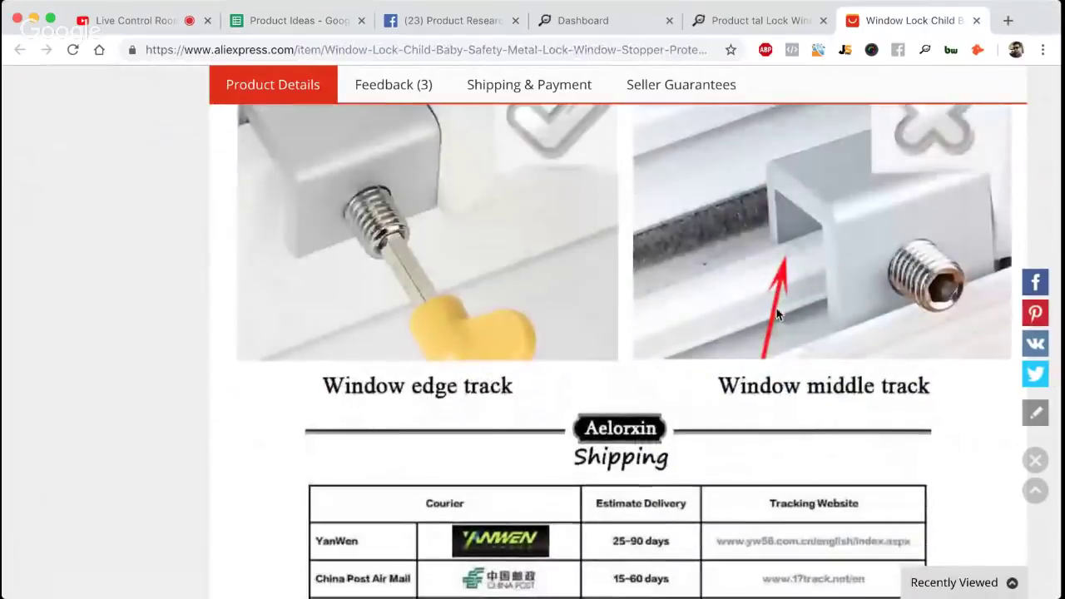
pyautogui.scroll(15, 776, 313)
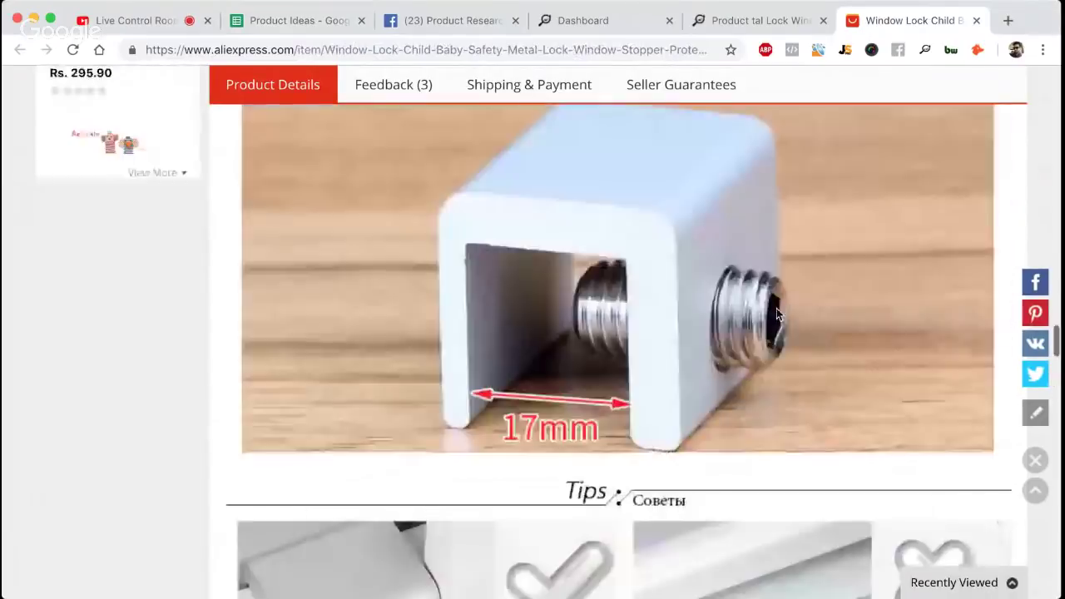
pyautogui.scroll(3, 776, 313)
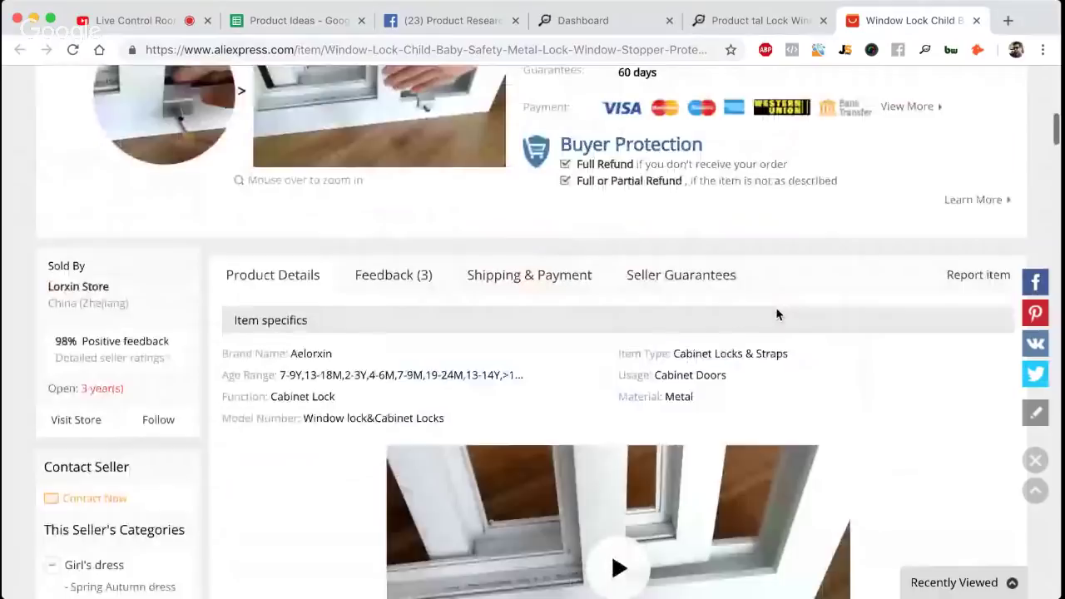
pyautogui.scroll(6, 776, 313)
pyautogui.click(976, 21)
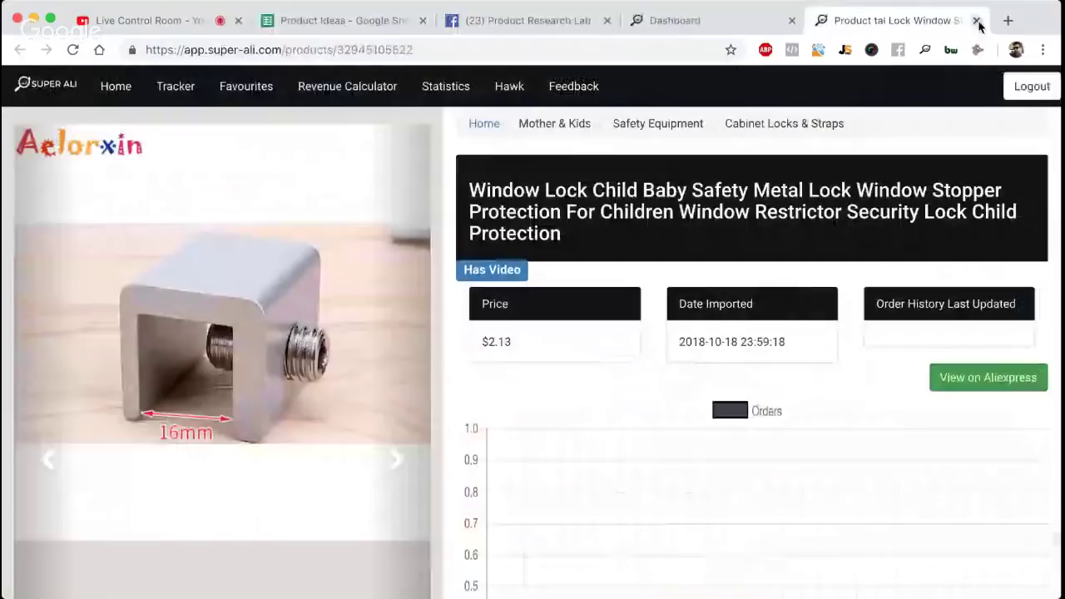
# Check the Product Research Lab Facebook post for new comments and glance through the recent messages
pyautogui.click(537, 22)
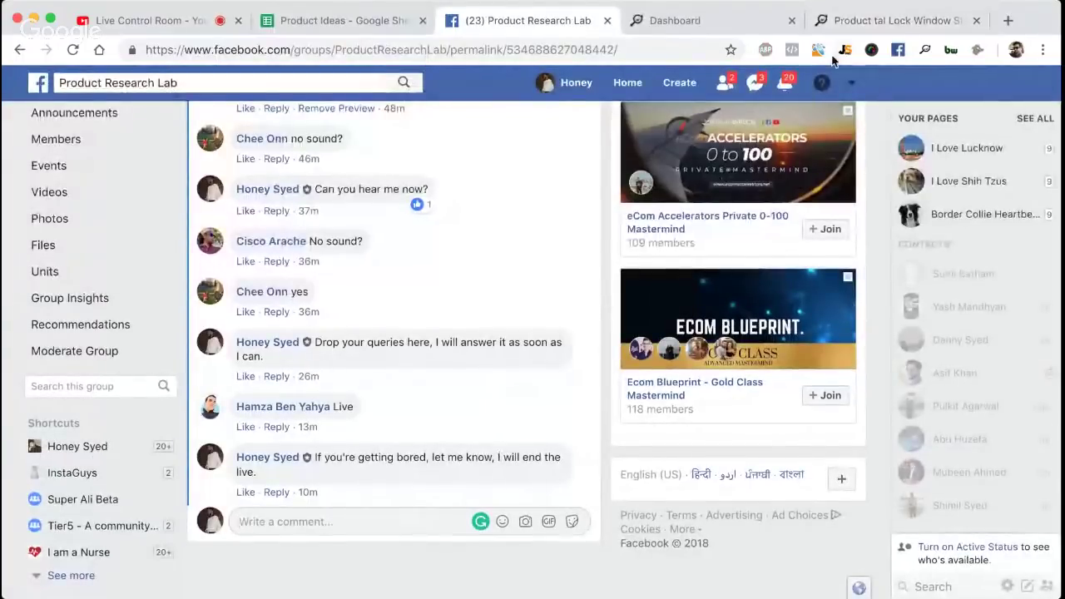
pyautogui.click(759, 84)
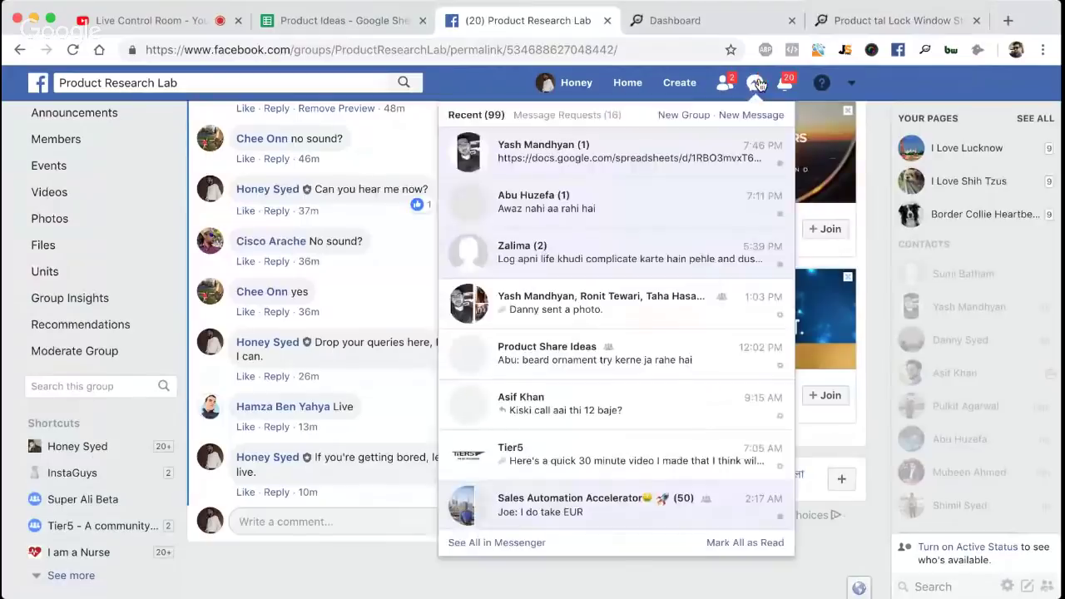
pyautogui.click(759, 84)
# Recheck the window lock's order chart on Super Ali, close its product page and return to the dashboard
pyautogui.click(883, 34)
pyautogui.scroll(-3, 716, 286)
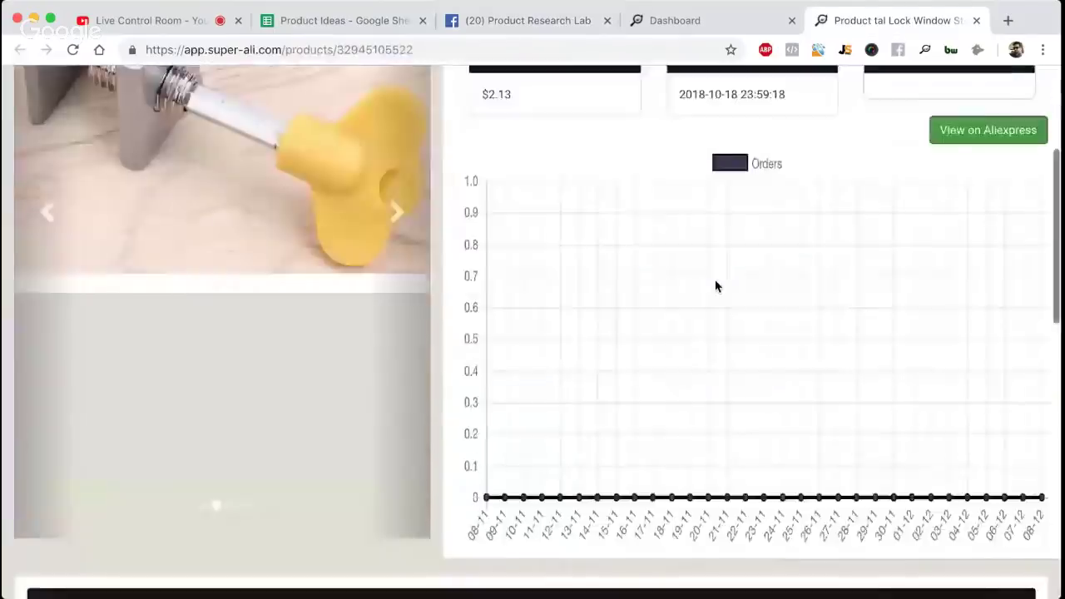
pyautogui.scroll(3, 717, 284)
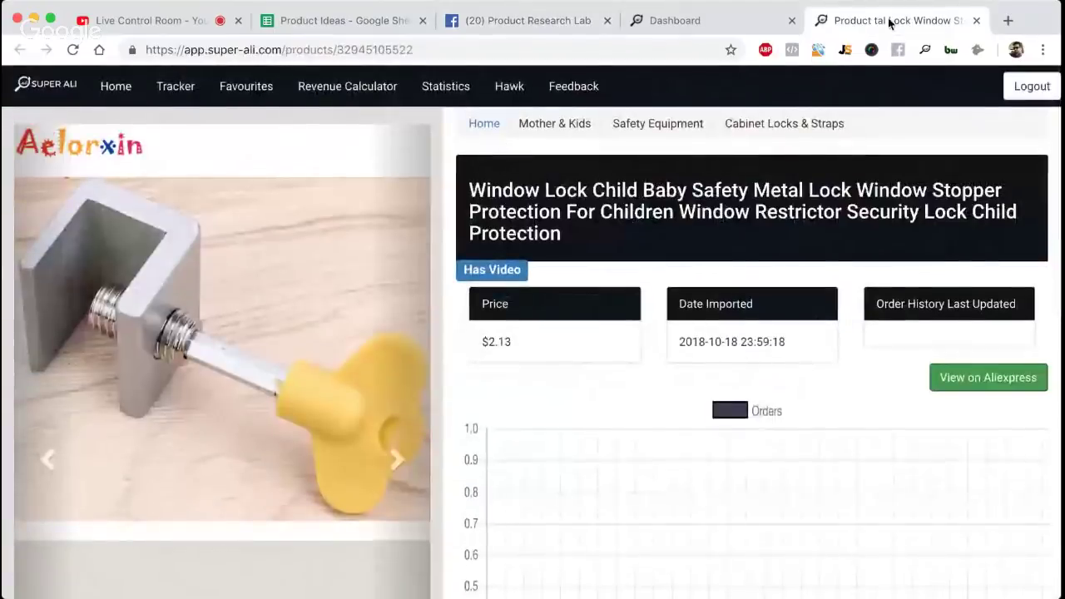
pyautogui.click(978, 21)
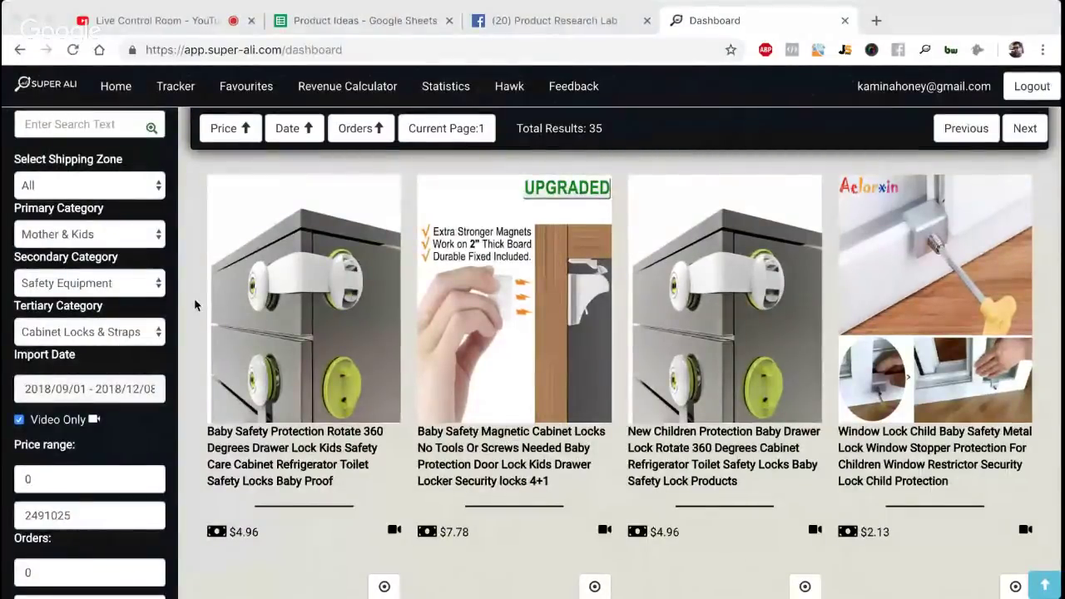
# Switch the tertiary category to Gates & Doorways within Safety Equipment and run the product analysis with the video-only filter kept on
pyautogui.click(103, 285)
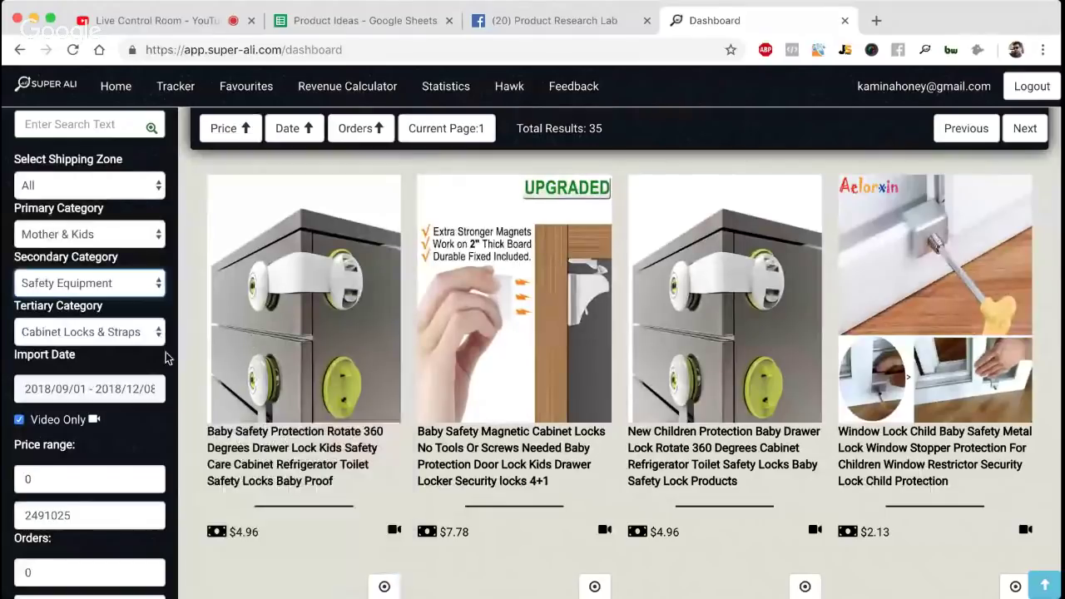
pyautogui.click(147, 332)
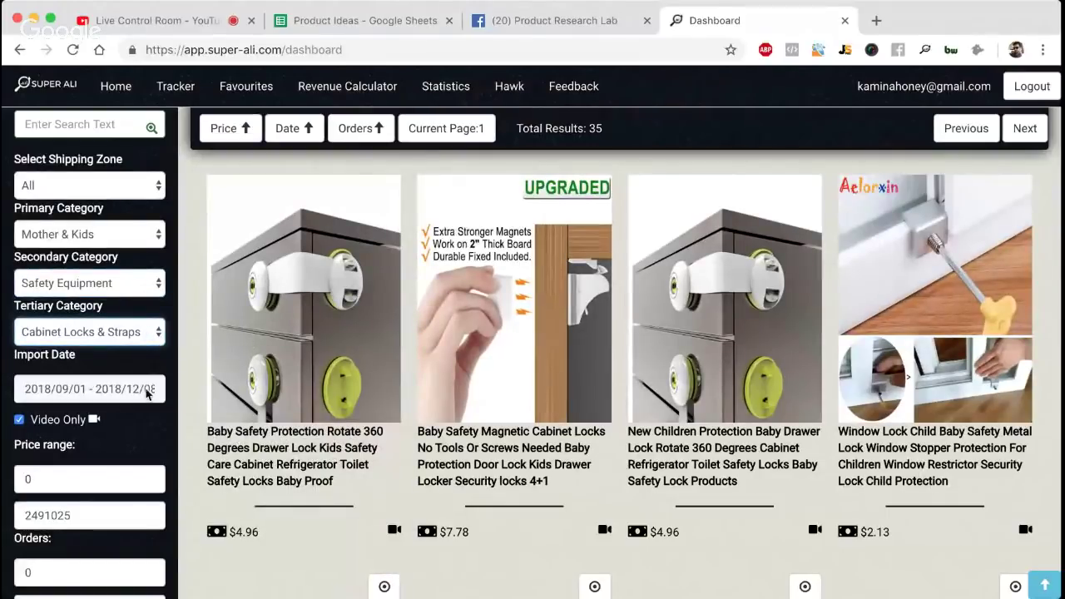
pyautogui.press('Down')
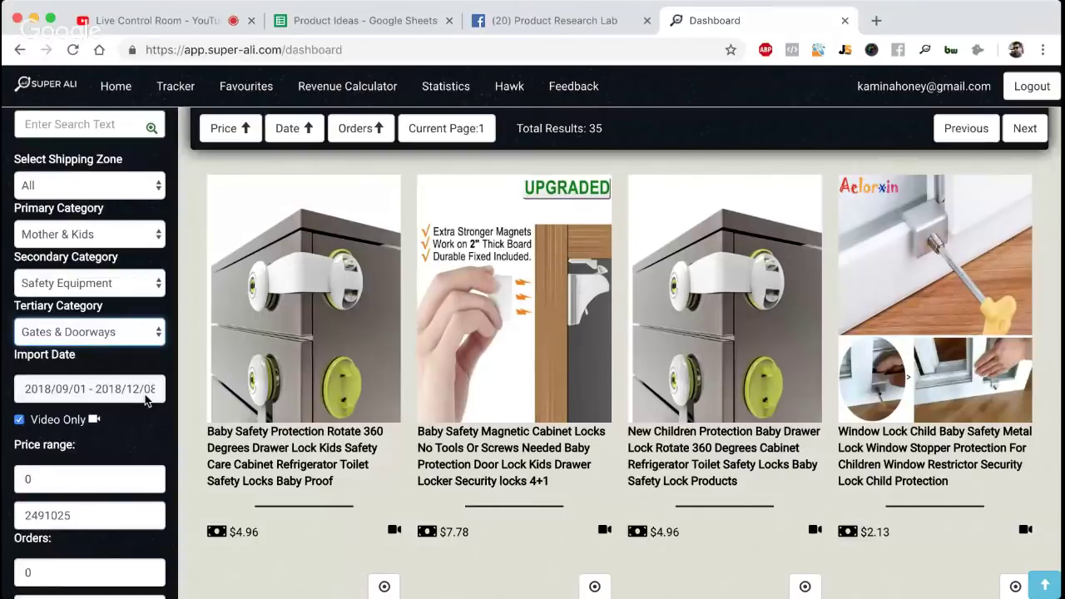
pyautogui.scroll(-2, 147, 400)
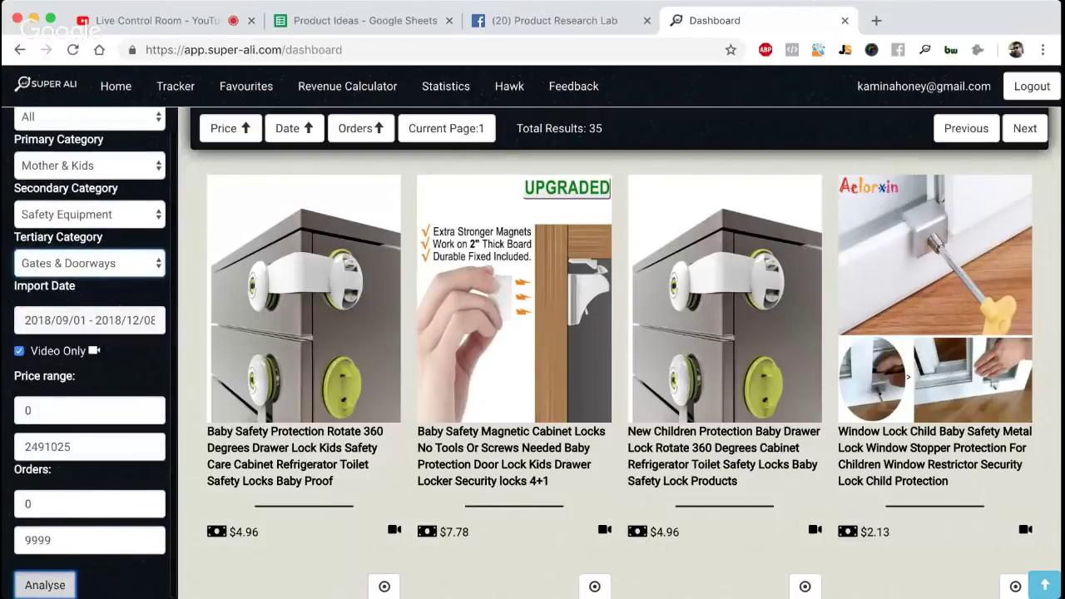
pyautogui.press('Return')
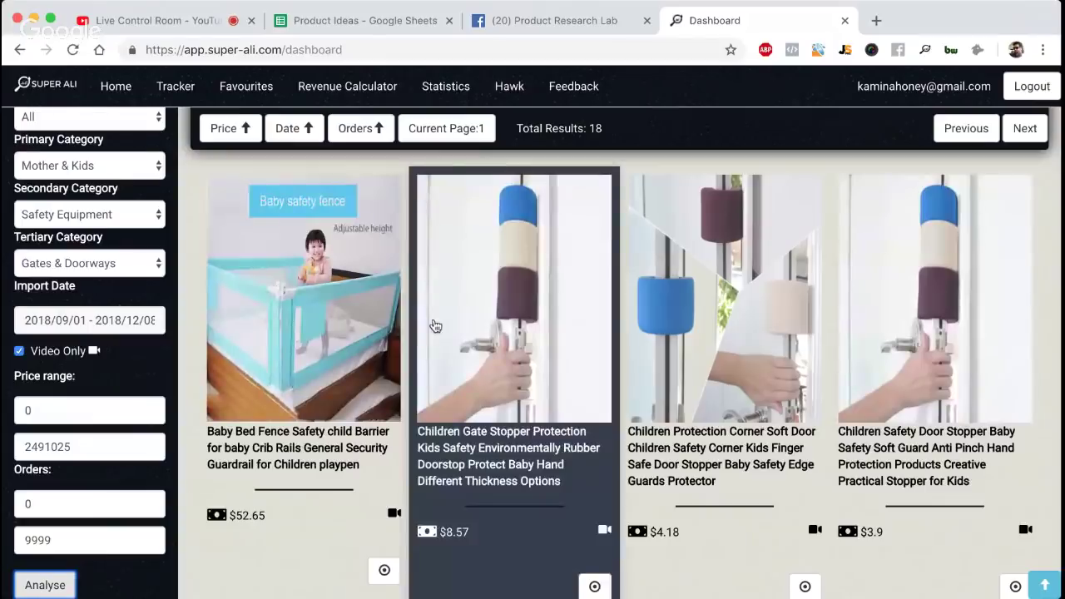
# Look through the Gates & Doorways results, checking the product images, titles and prices for promising baby safety items
pyautogui.scroll(-3, 433, 325)
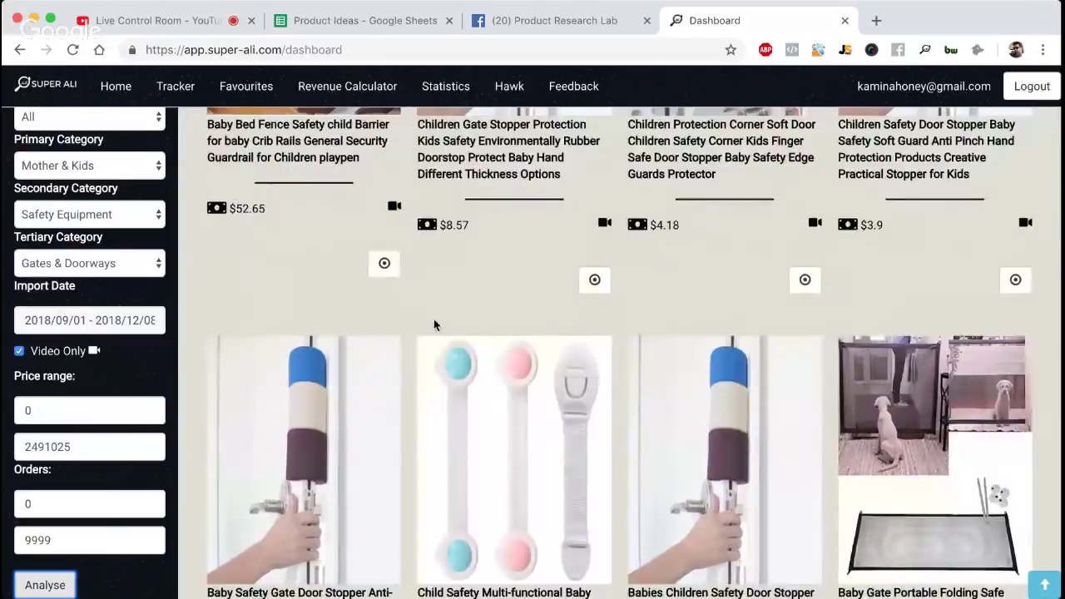
pyautogui.scroll(-2, 433, 326)
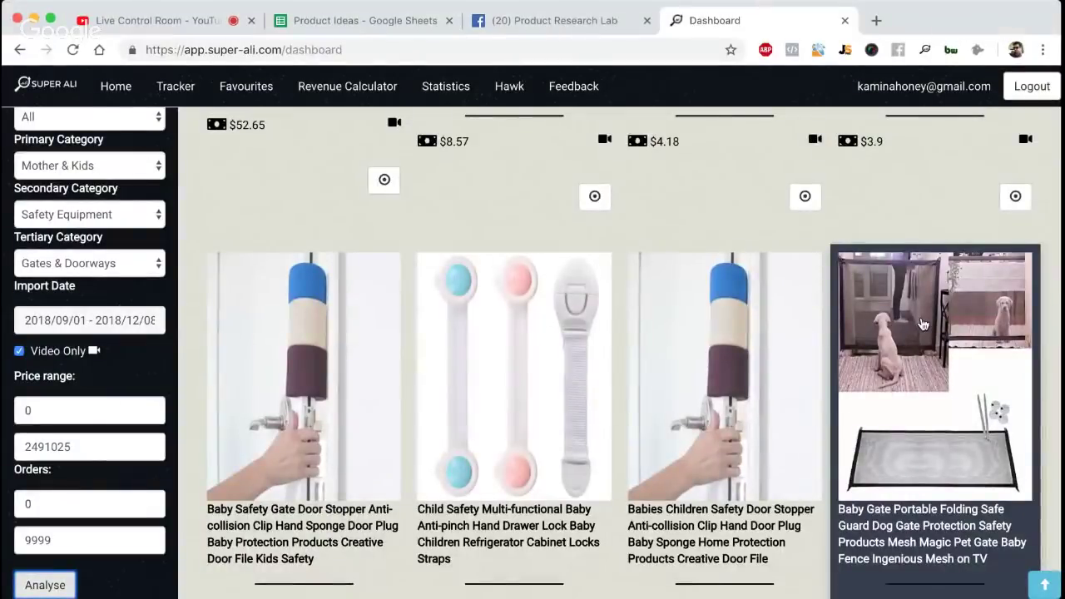
pyautogui.scroll(-1, 923, 324)
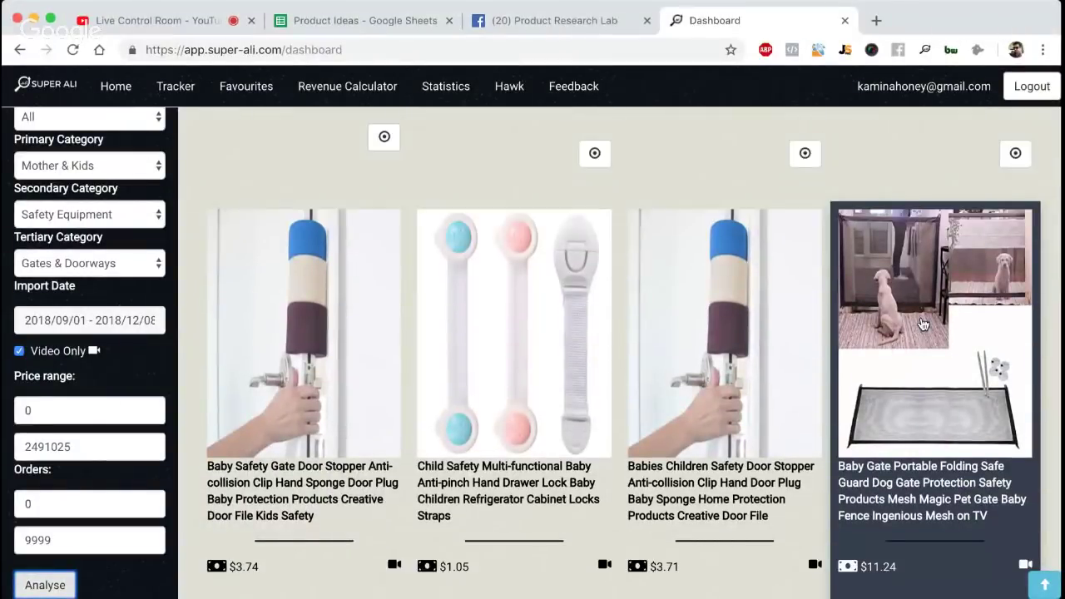
pyautogui.scroll(-1, 923, 325)
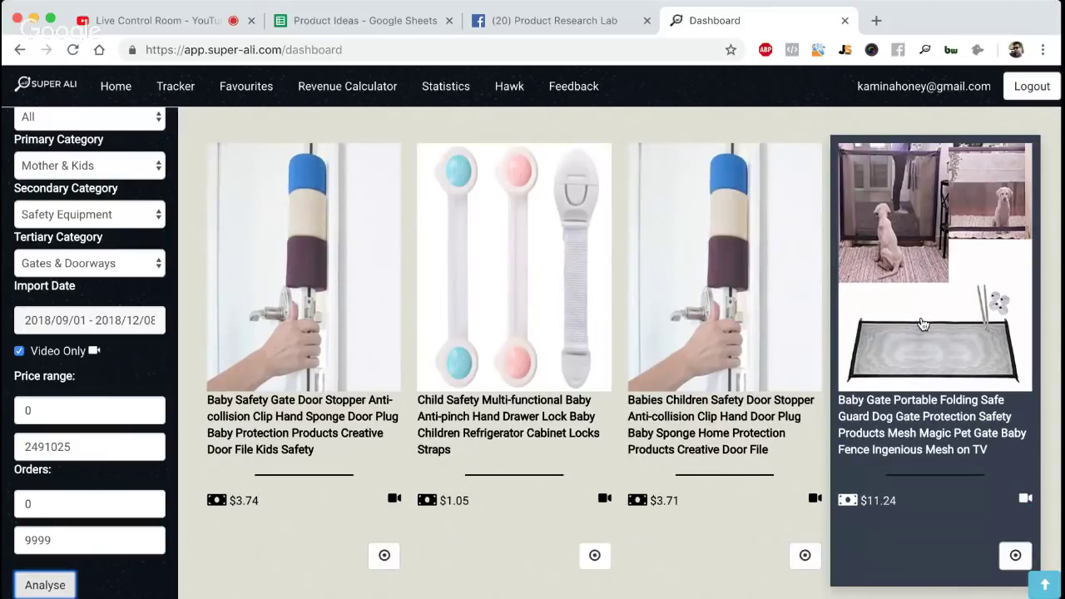
pyautogui.scroll(-4, 923, 325)
pyautogui.scroll(-2, 583, 326)
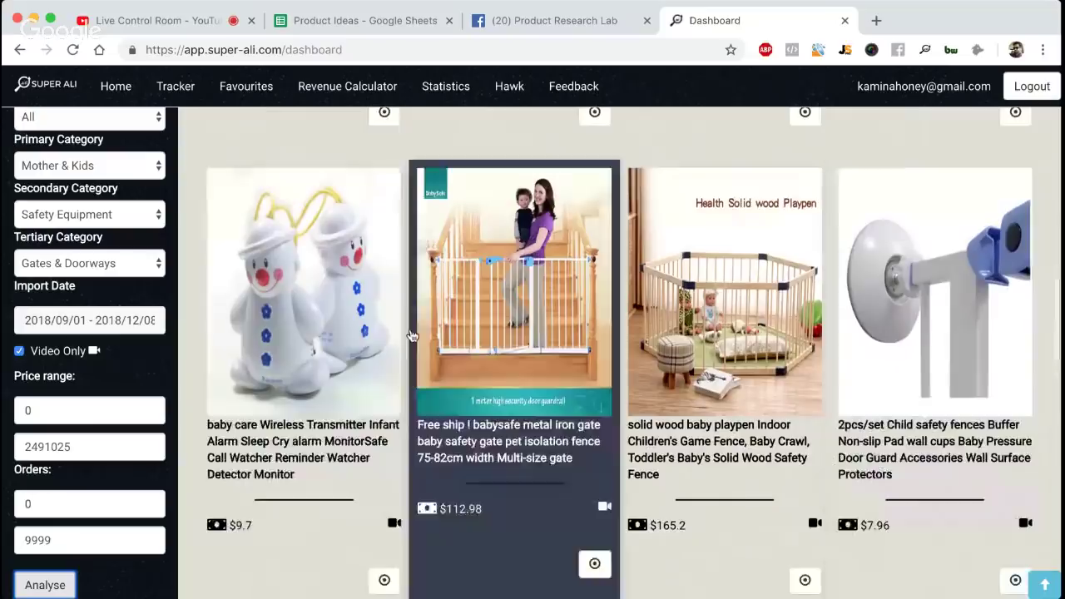